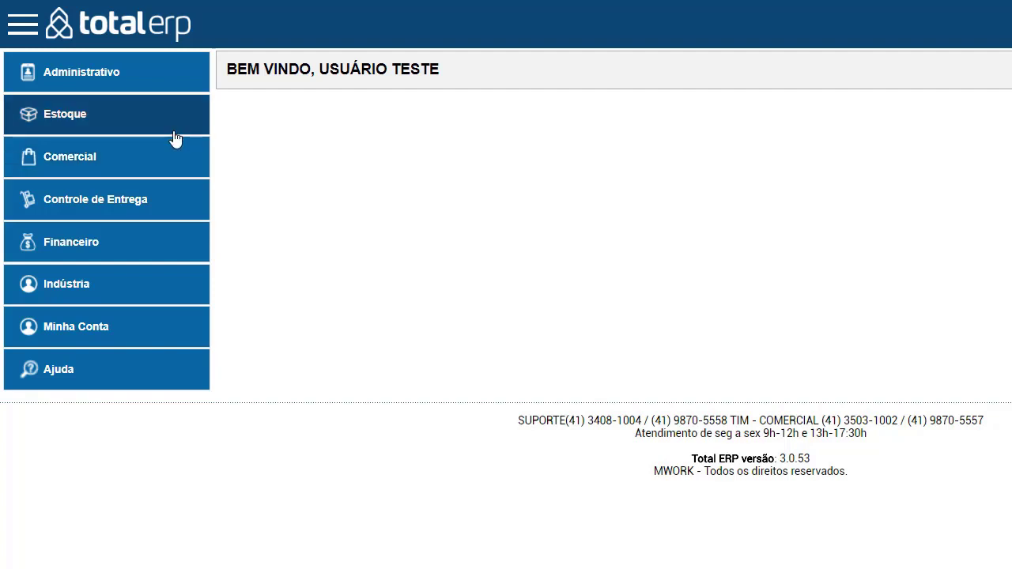
Search the stock products without filters, open the Açúcar record for editing and view its product type options.
left_click(174, 133)
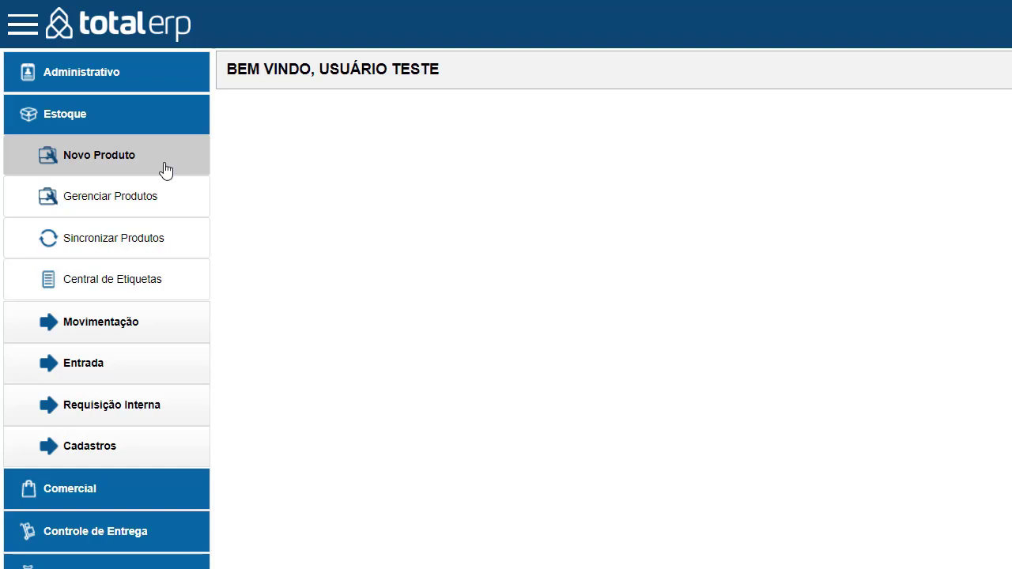
left_click(165, 195)
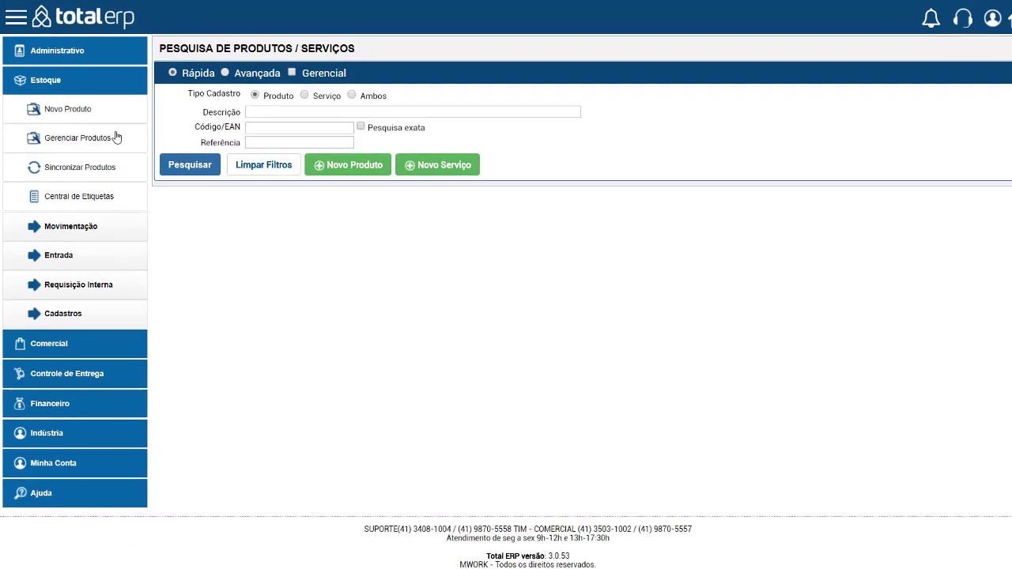
left_click(189, 166)
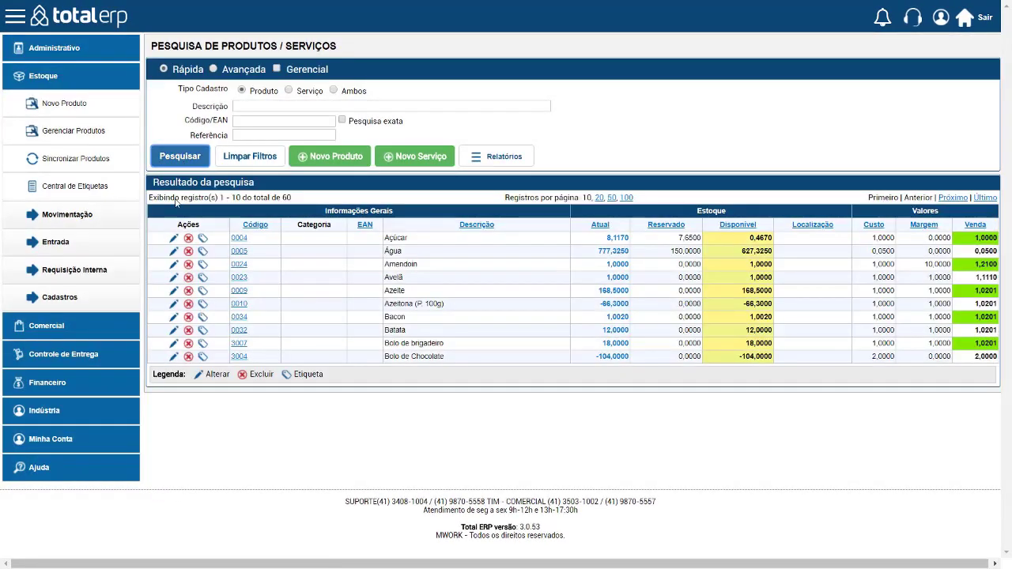
left_click(173, 239)
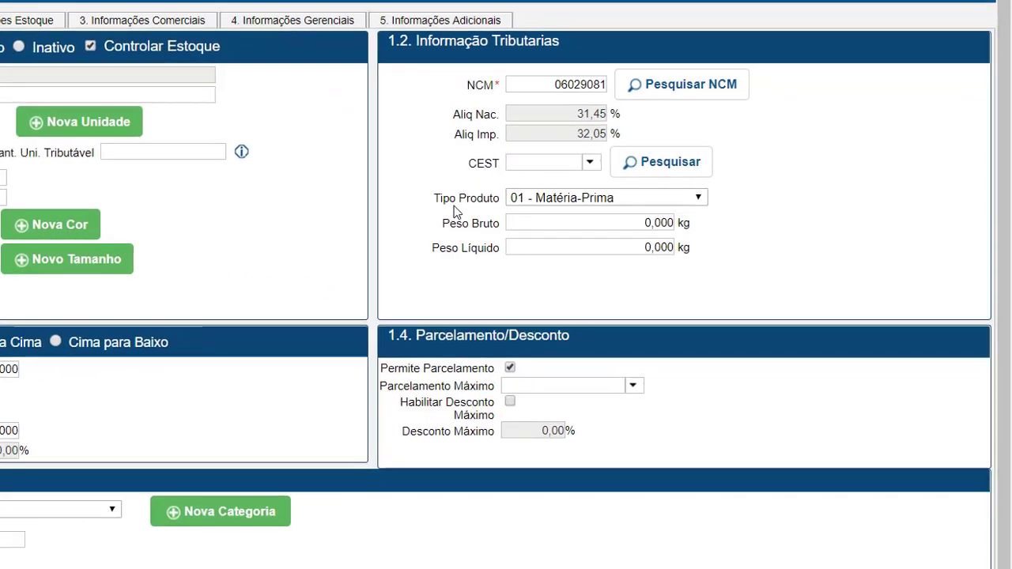
left_click(571, 202)
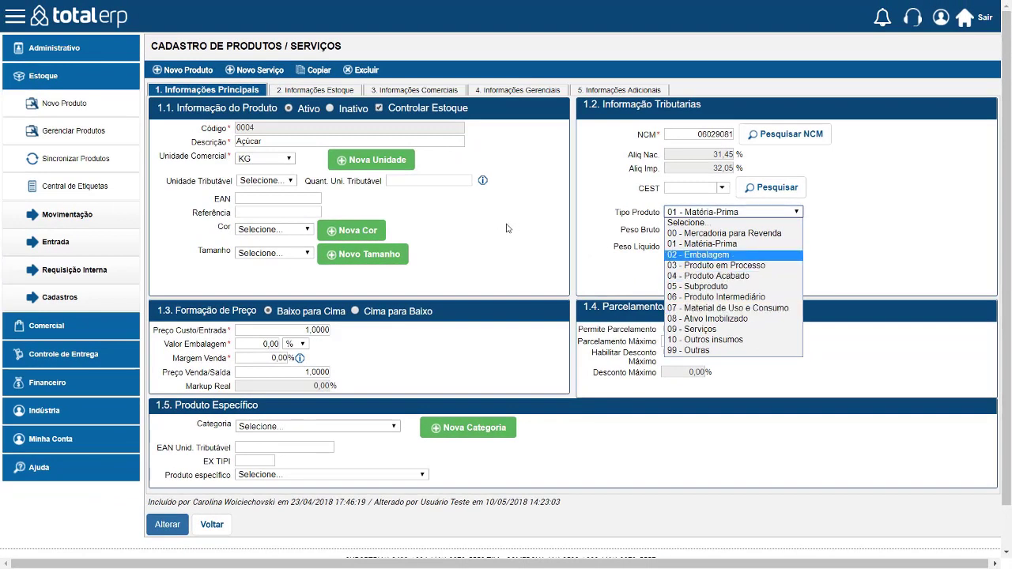
View the stock information of the Açúcar product and dismiss the information message.
left_click(323, 93)
left_click(323, 93)
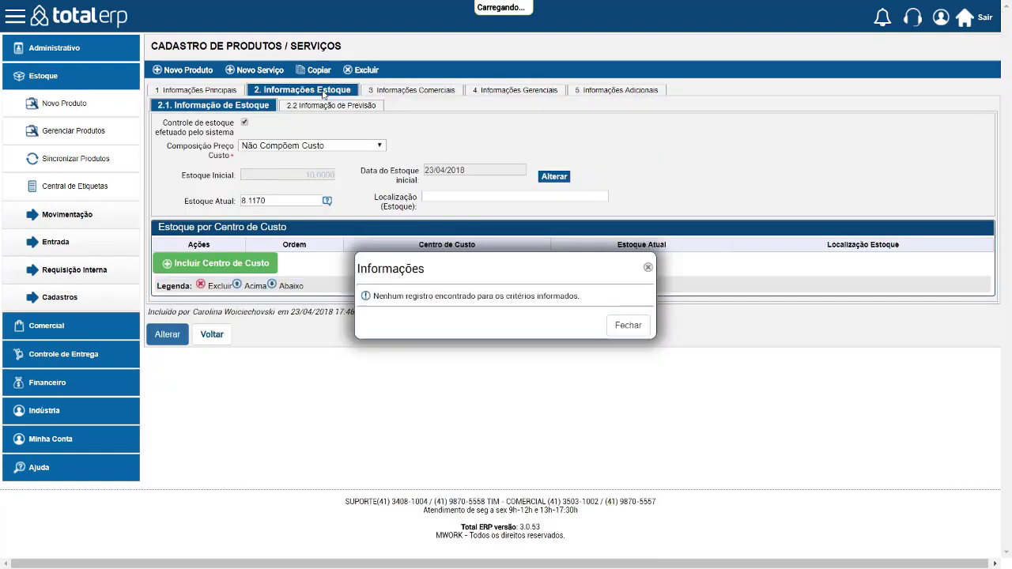
left_click(625, 324)
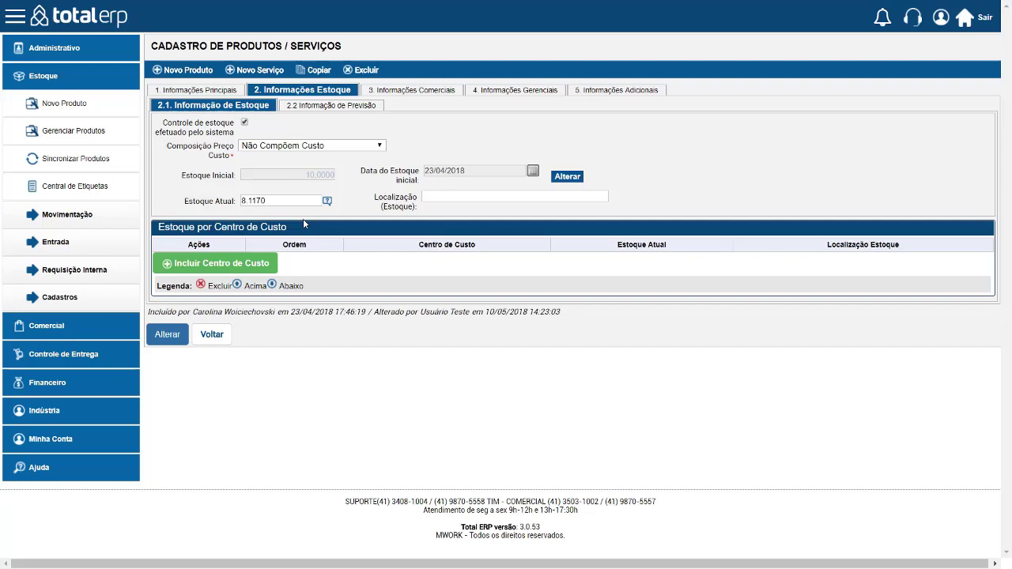
Switch to the Total Indústria module and start a new product composition.
left_click(100, 82)
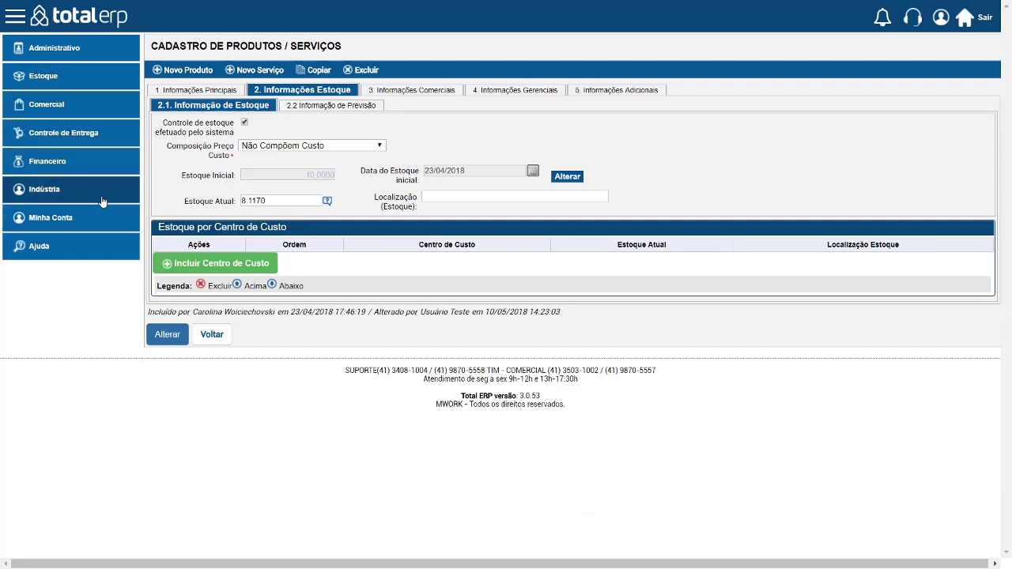
left_click(24, 196)
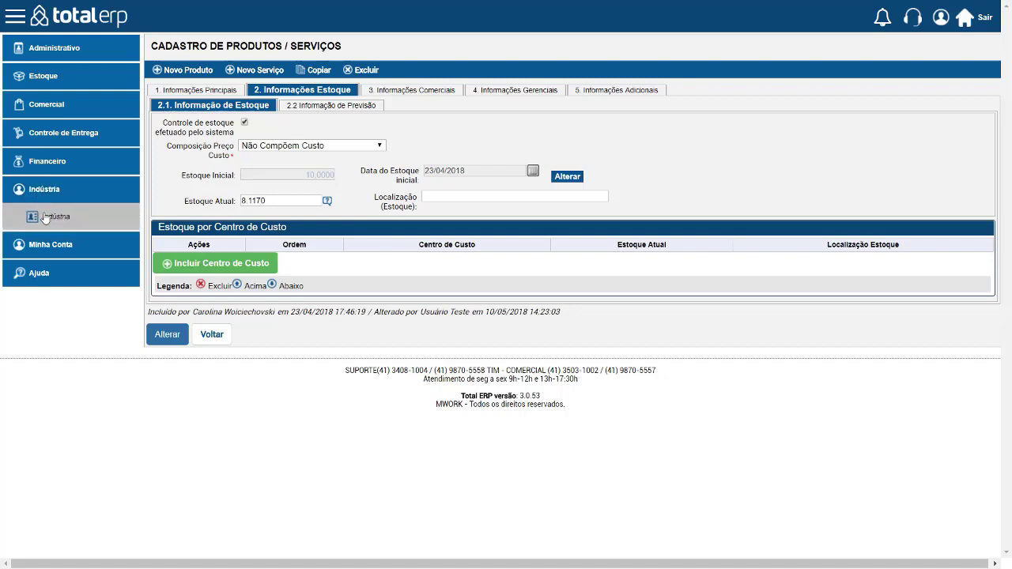
left_click(45, 216)
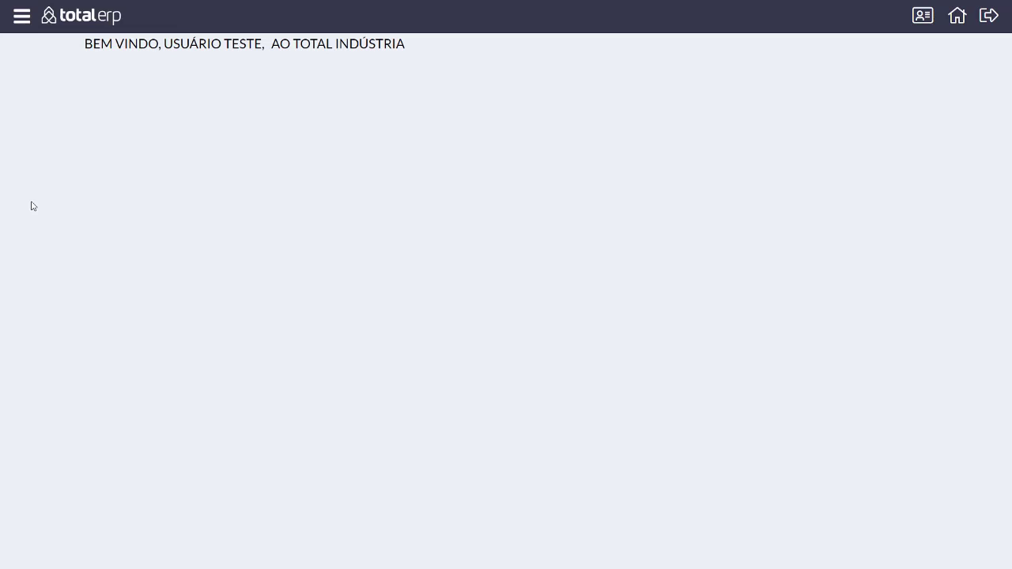
left_click(22, 24)
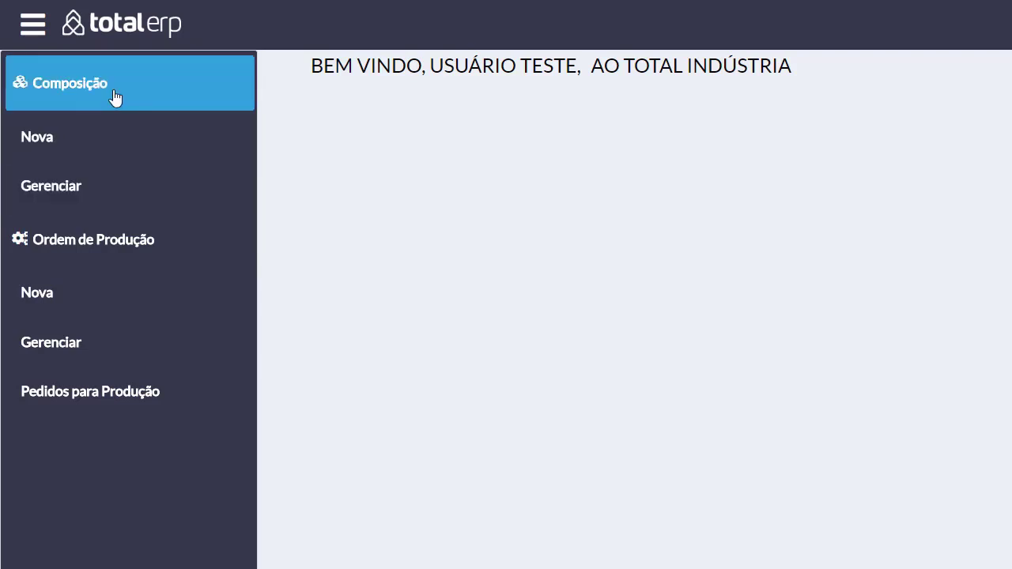
left_click(106, 136)
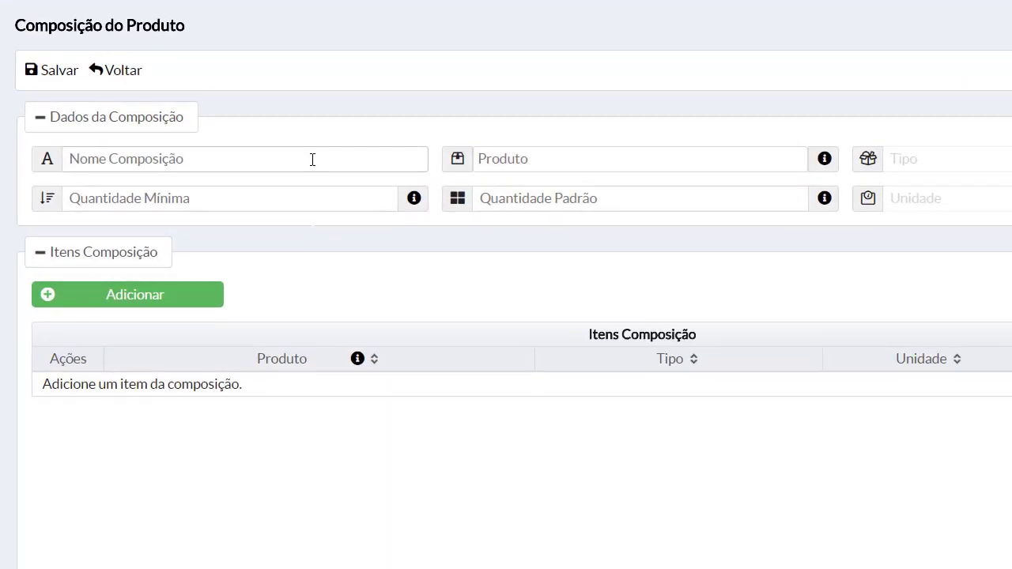
Name the composition Suco de Uva and assign Suco de Uva as its product.
left_click(287, 143)
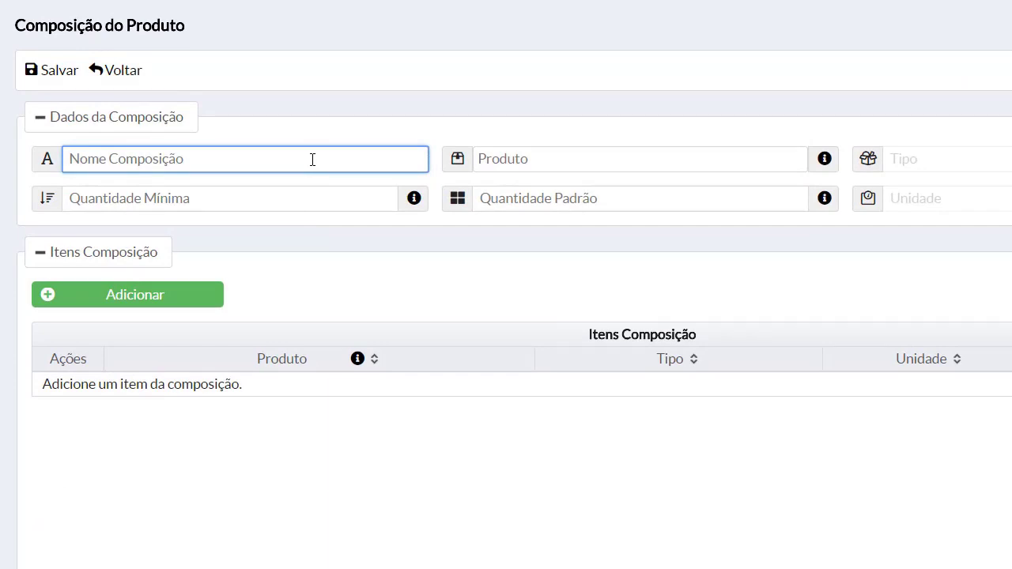
type("S")
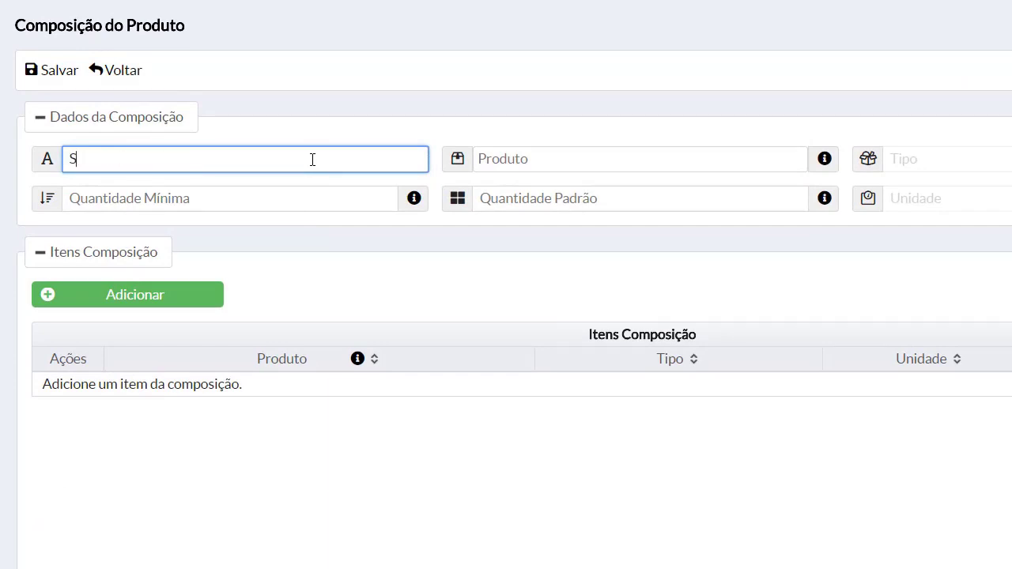
type("uco de")
type(" Uva")
left_click(390, 166)
type("su")
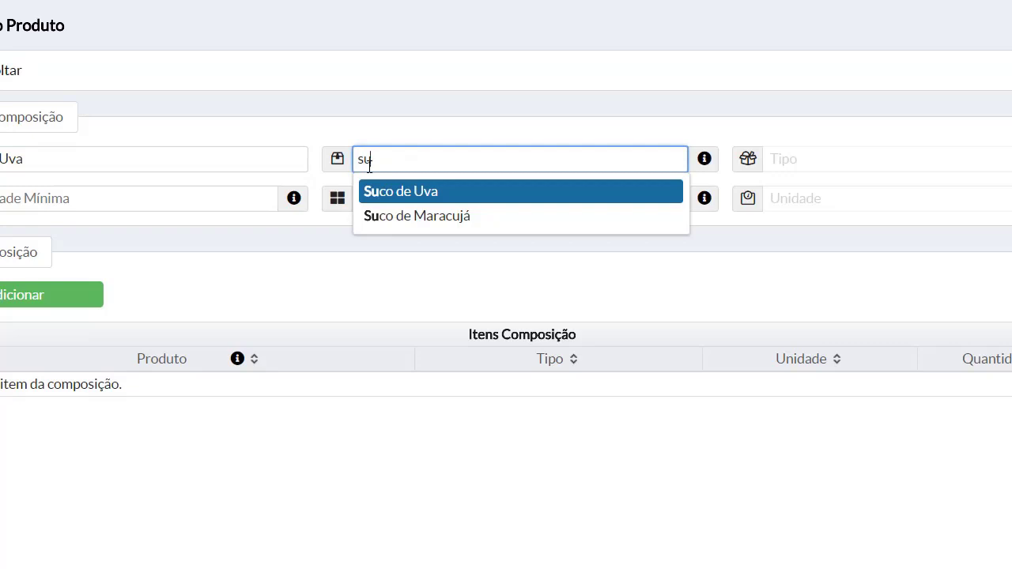
left_click(391, 191)
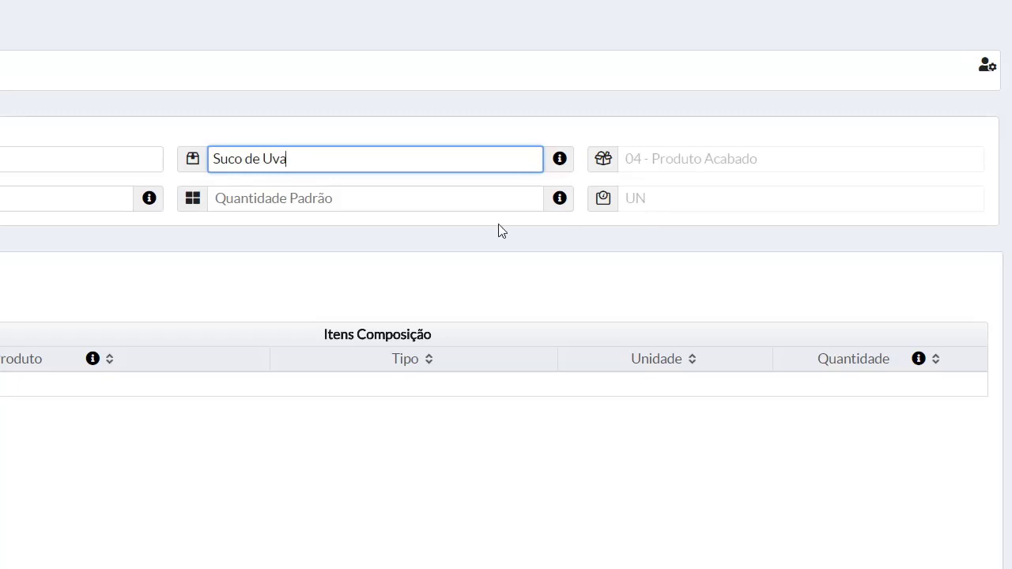
Set the composition's minimum quantity to 100 and its standard quantity to 200.
left_click(258, 205)
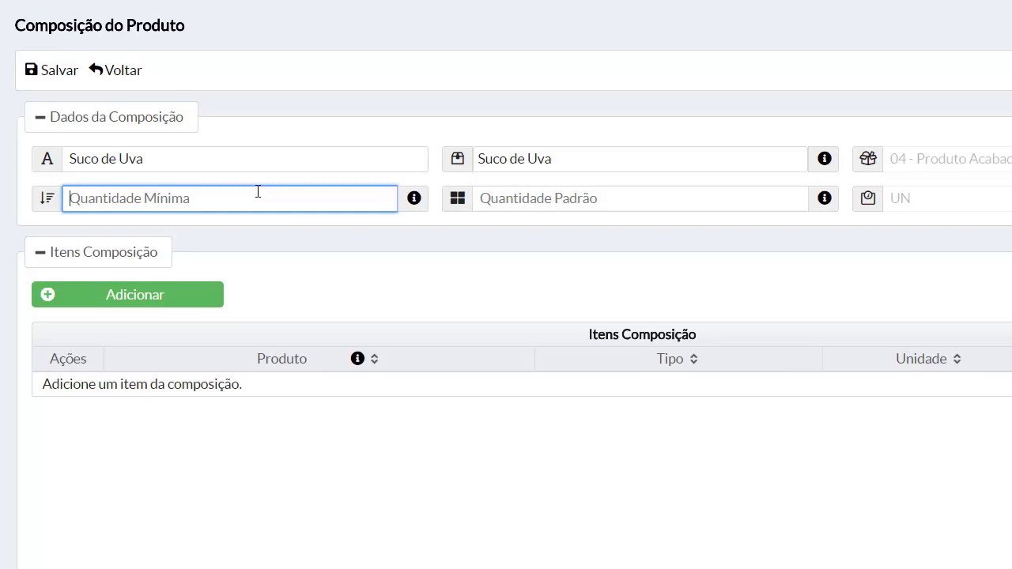
type("100")
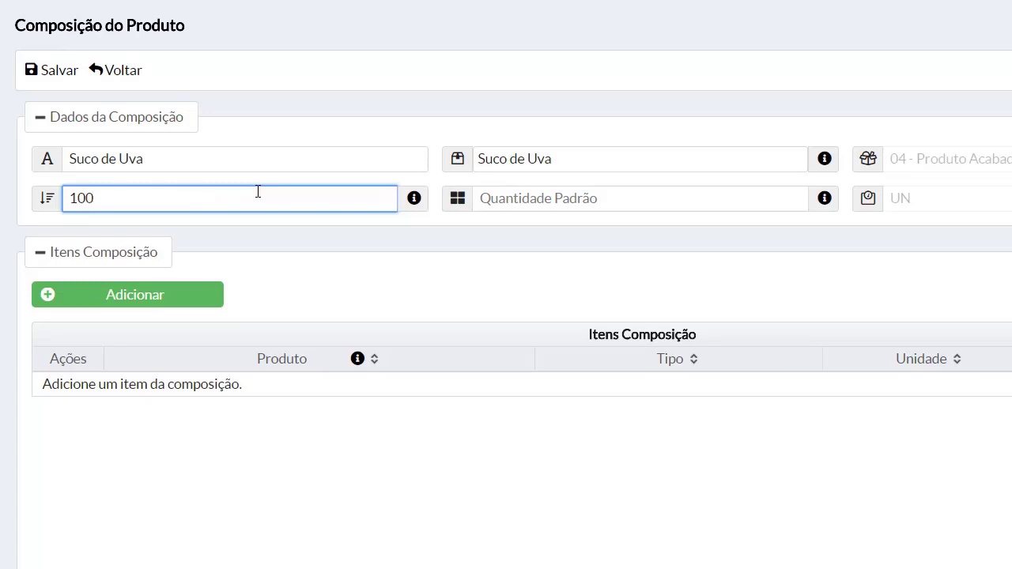
left_click(535, 195)
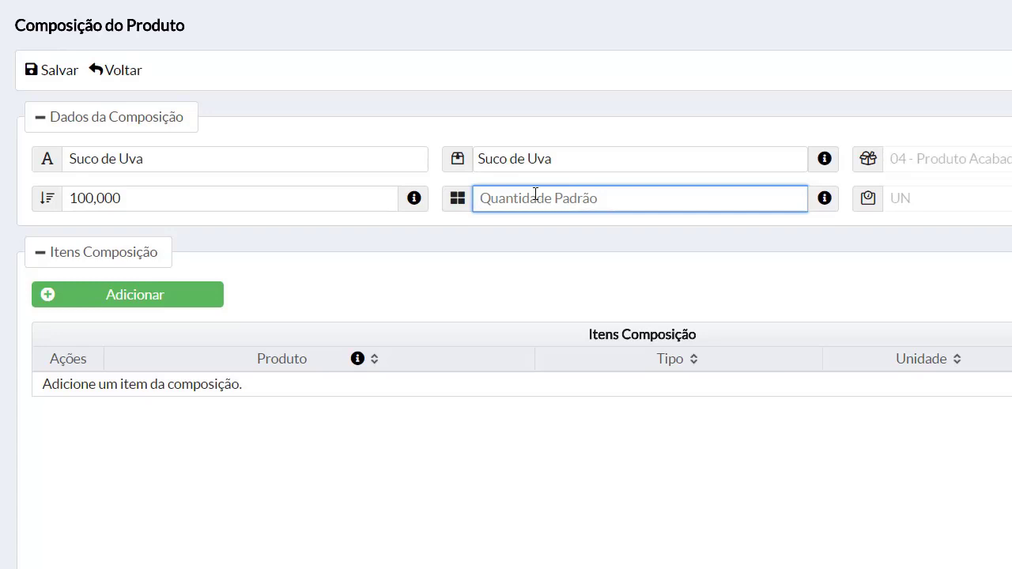
type("200")
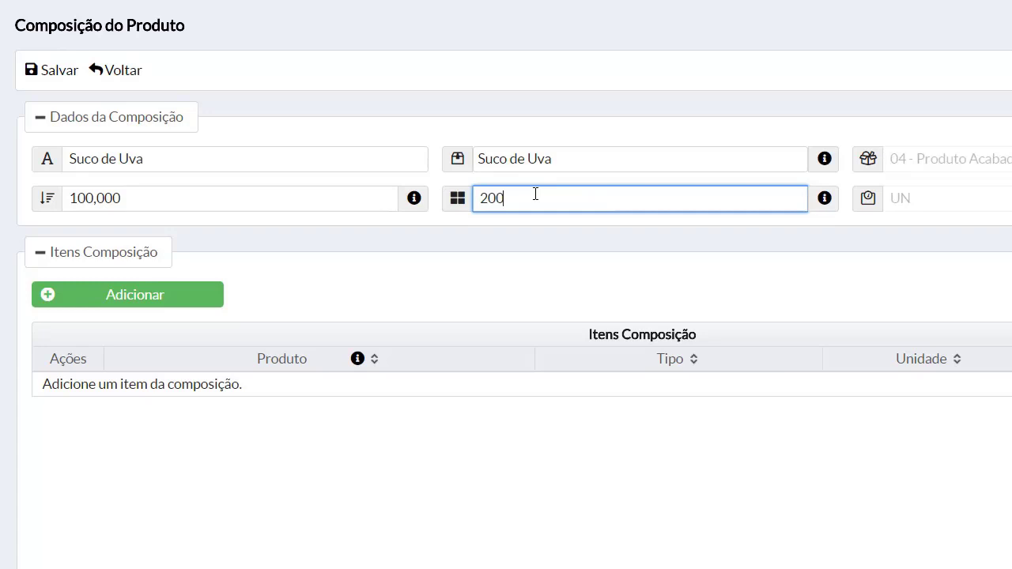
left_click(582, 237)
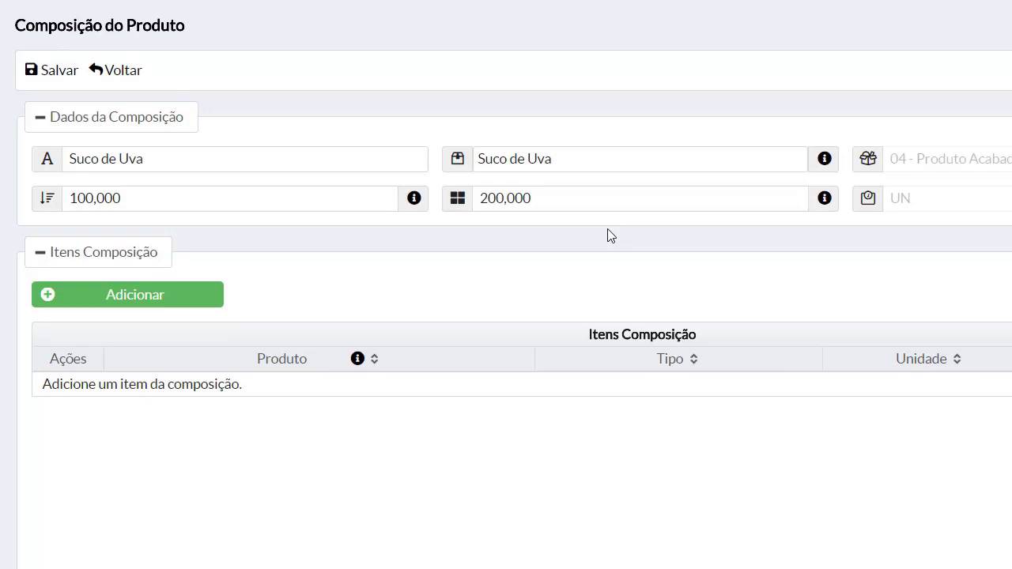
Rename the composition as Suco de Uva 200.
left_click(180, 154)
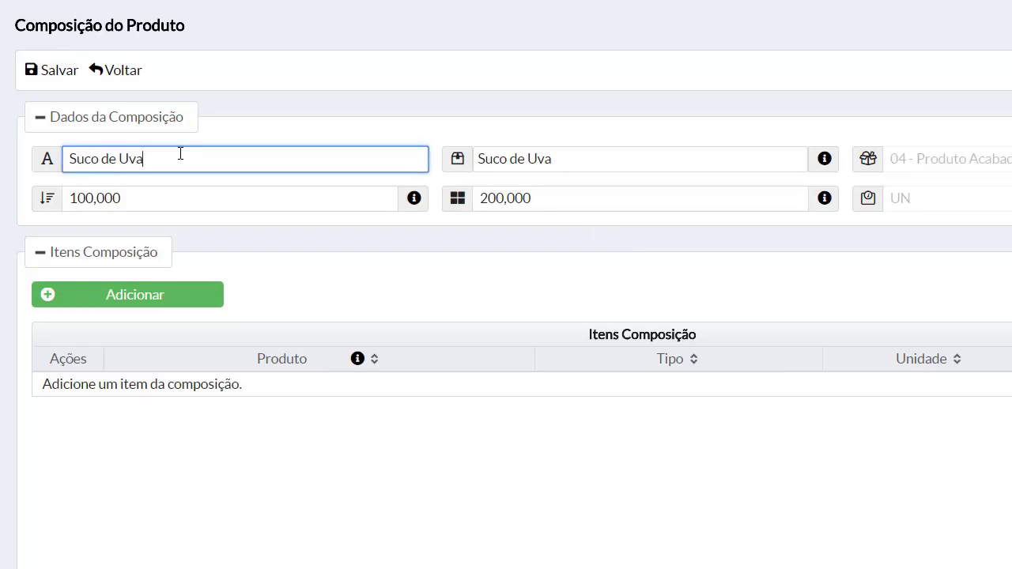
left_click(516, 162)
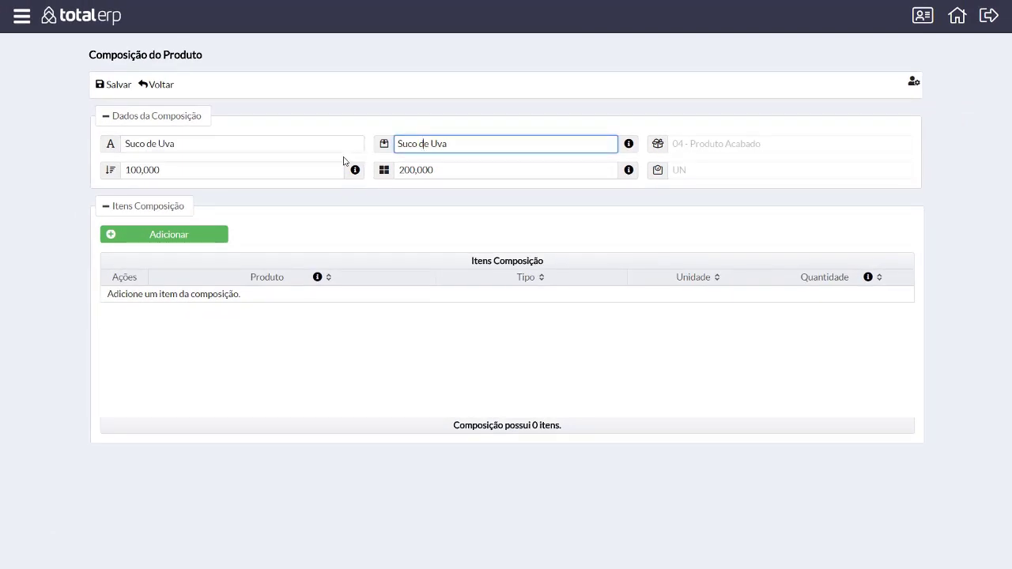
left_click(217, 143)
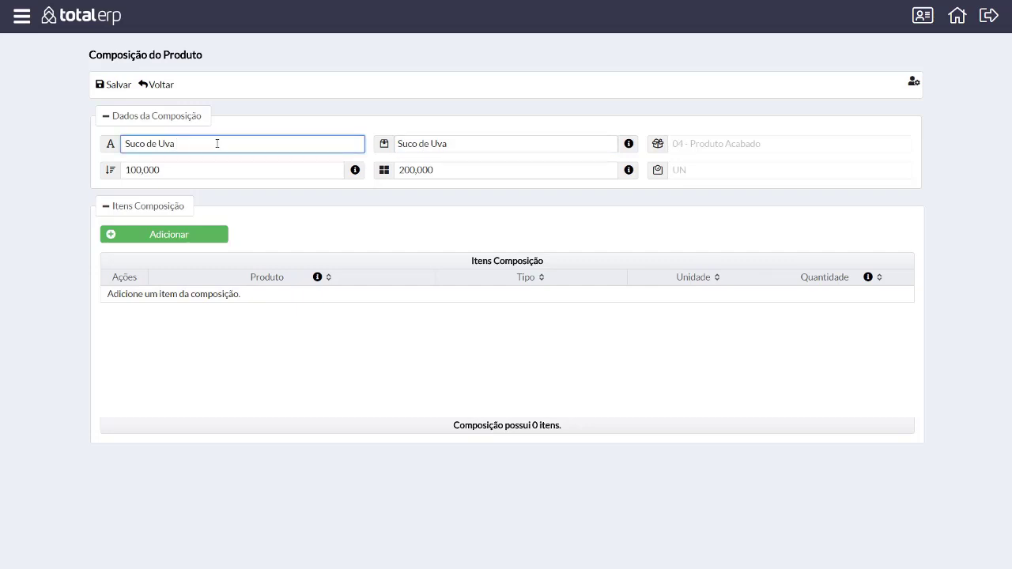
type("200")
left_click(435, 172)
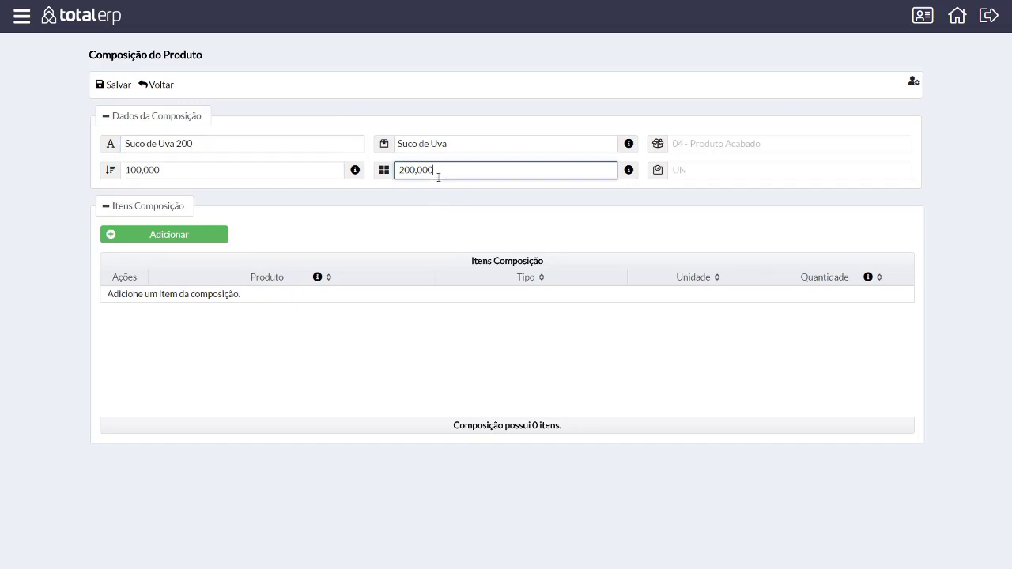
Add Uva as a composition item with a quantity of 150 and save the composition.
left_click(179, 237)
left_click(181, 300)
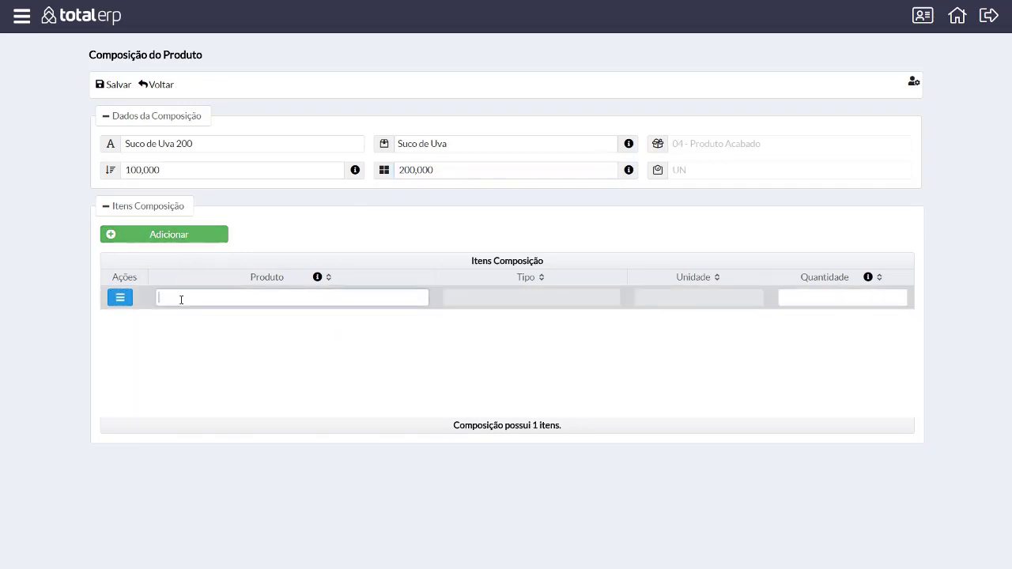
type("Uva")
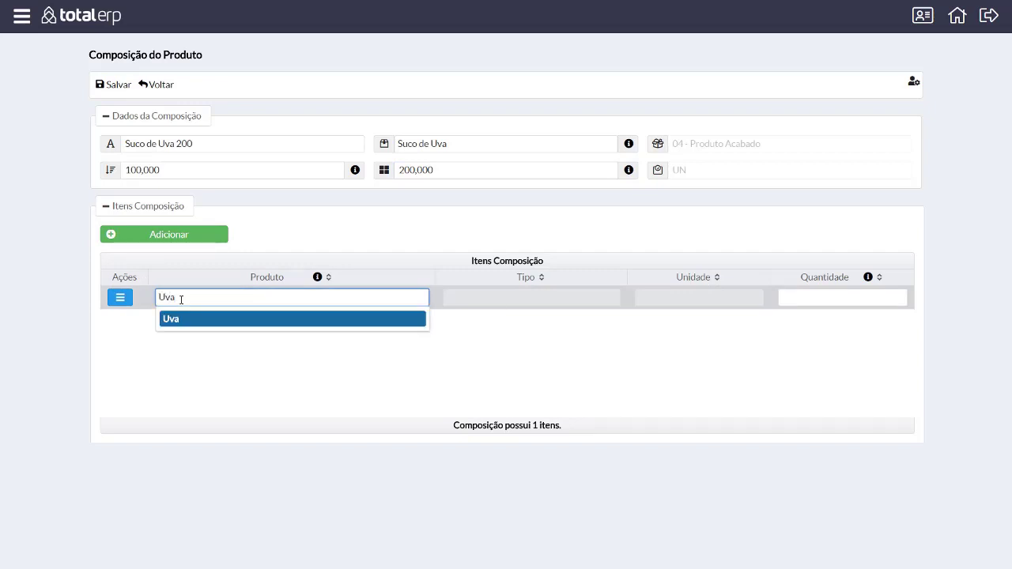
left_click(206, 321)
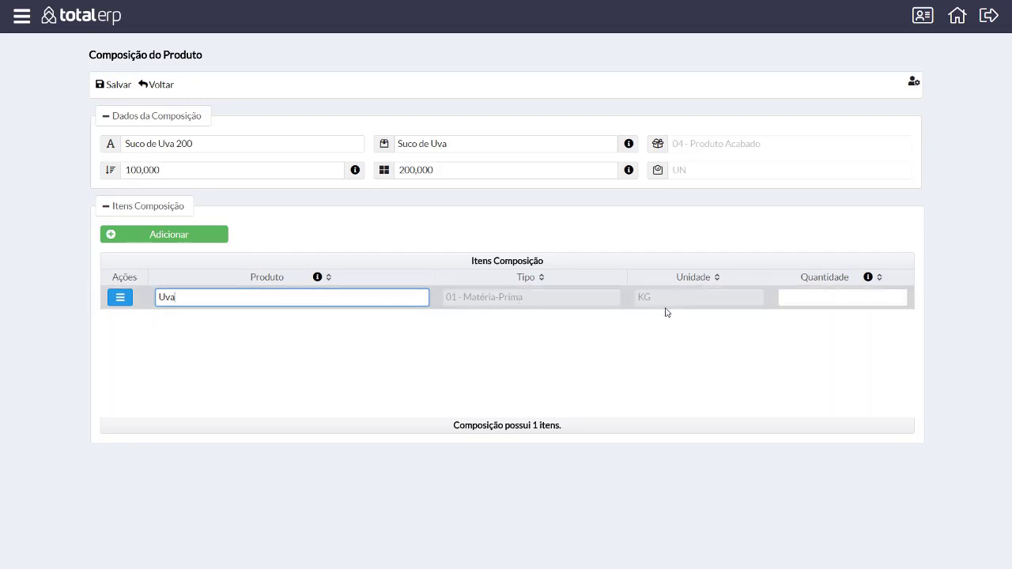
left_click(840, 304)
type("150")
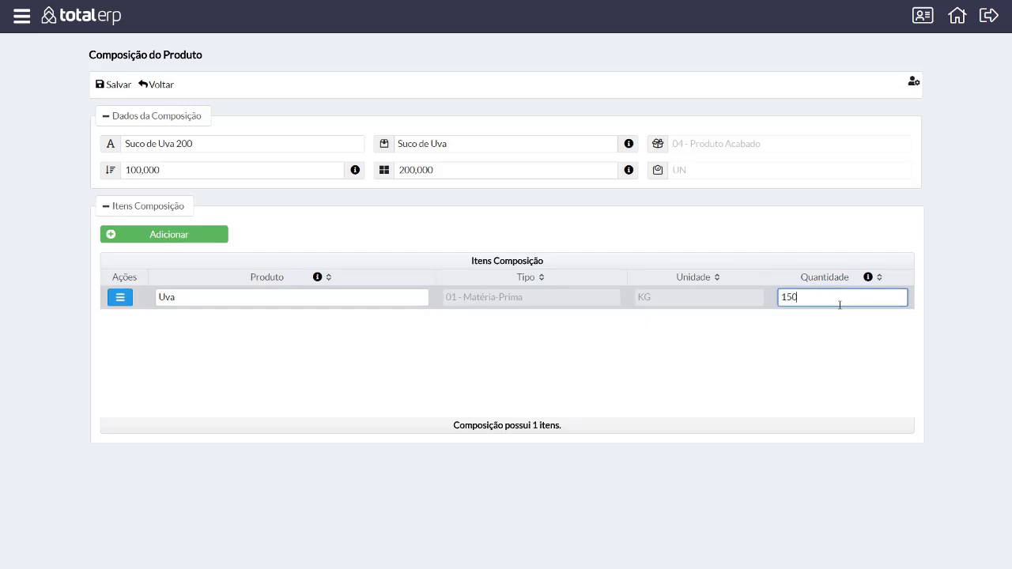
left_click(611, 337)
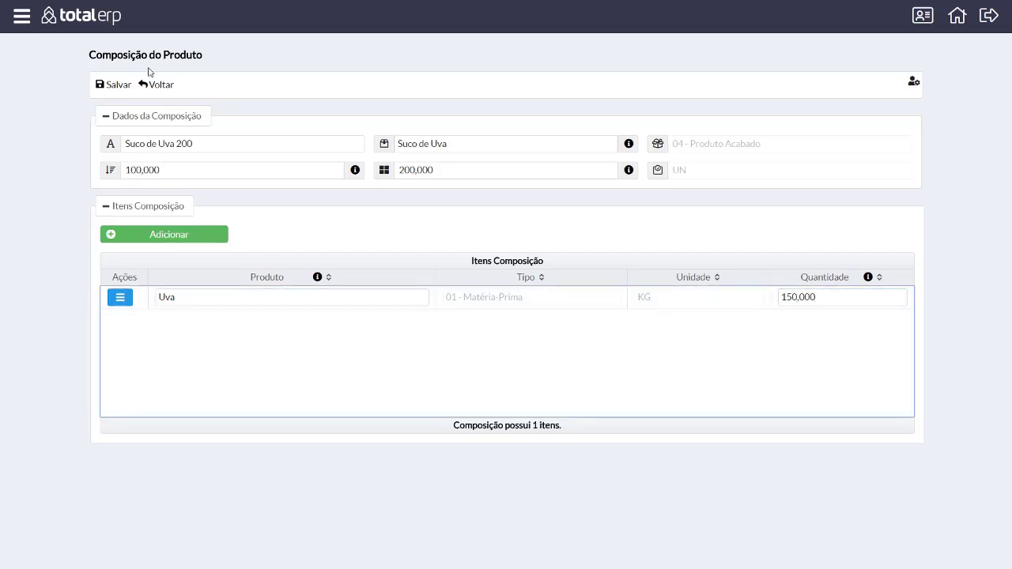
left_click(115, 84)
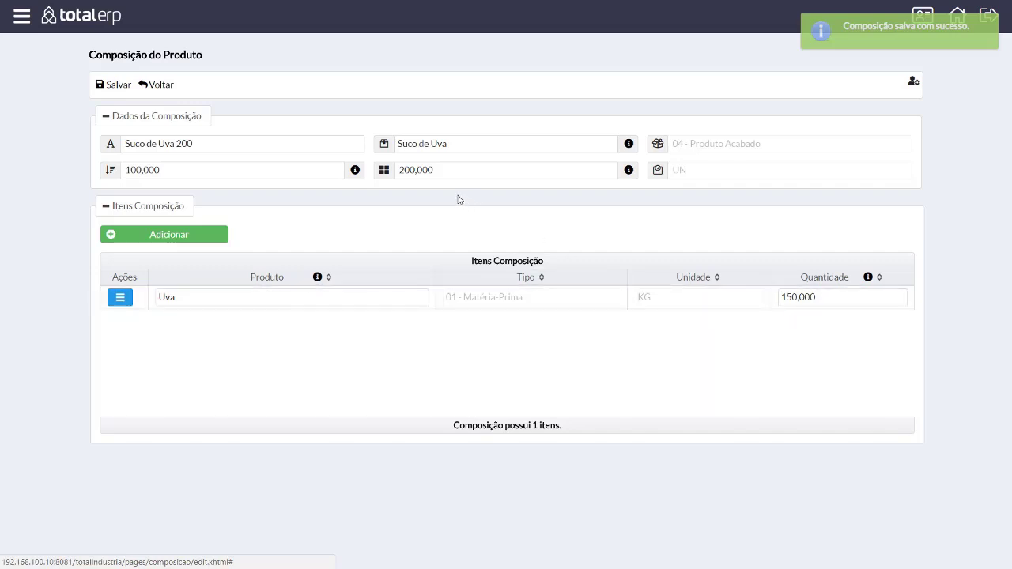
Add Água as a composition item with a quantity of 50.
left_click(176, 236)
left_click(223, 293)
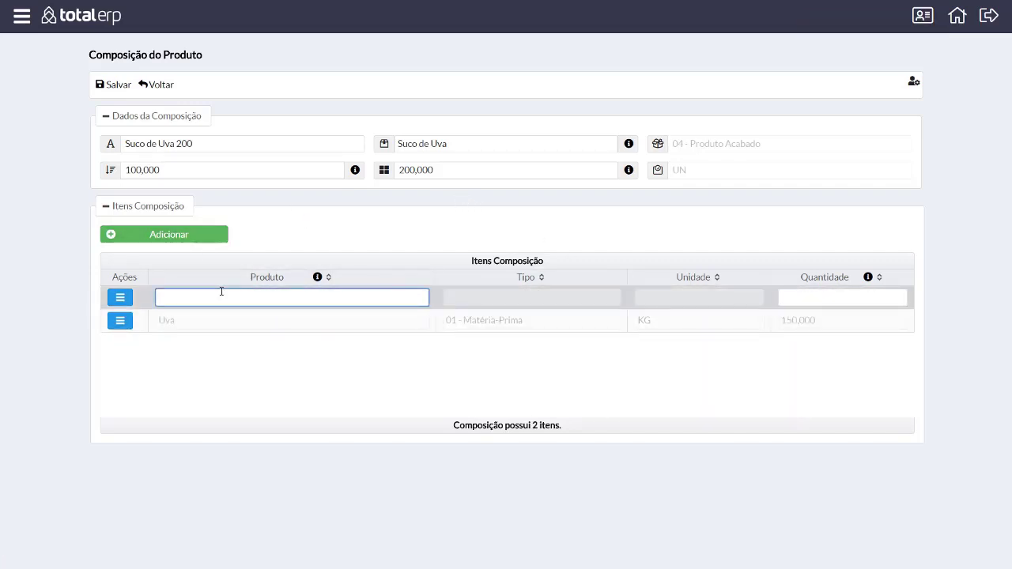
type("água")
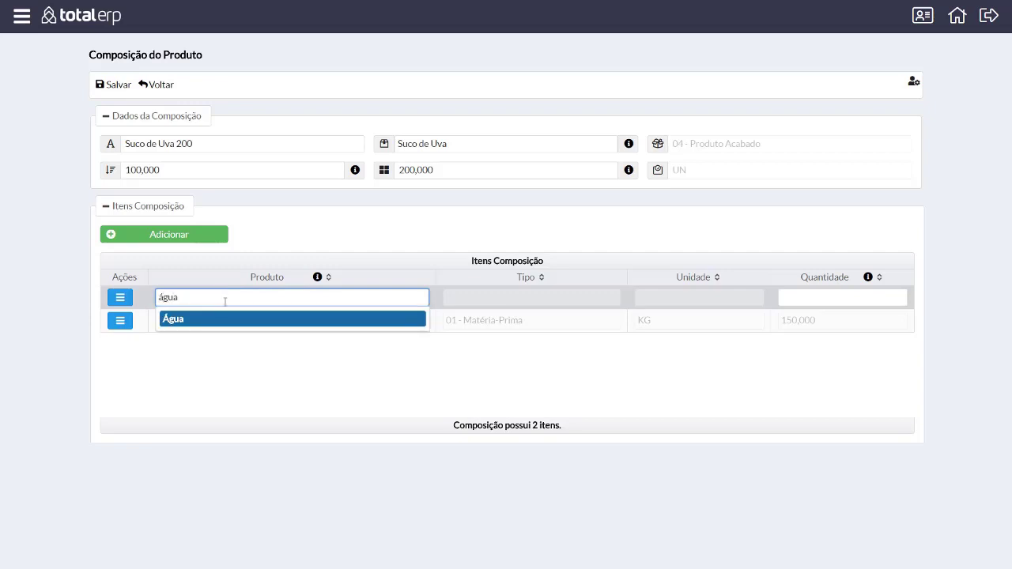
left_click(244, 323)
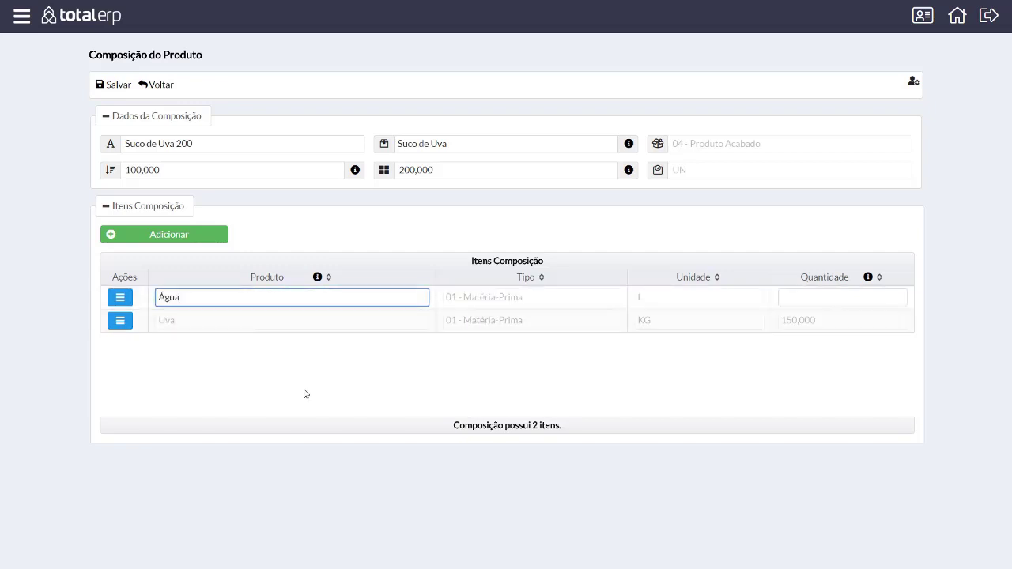
left_click(812, 300)
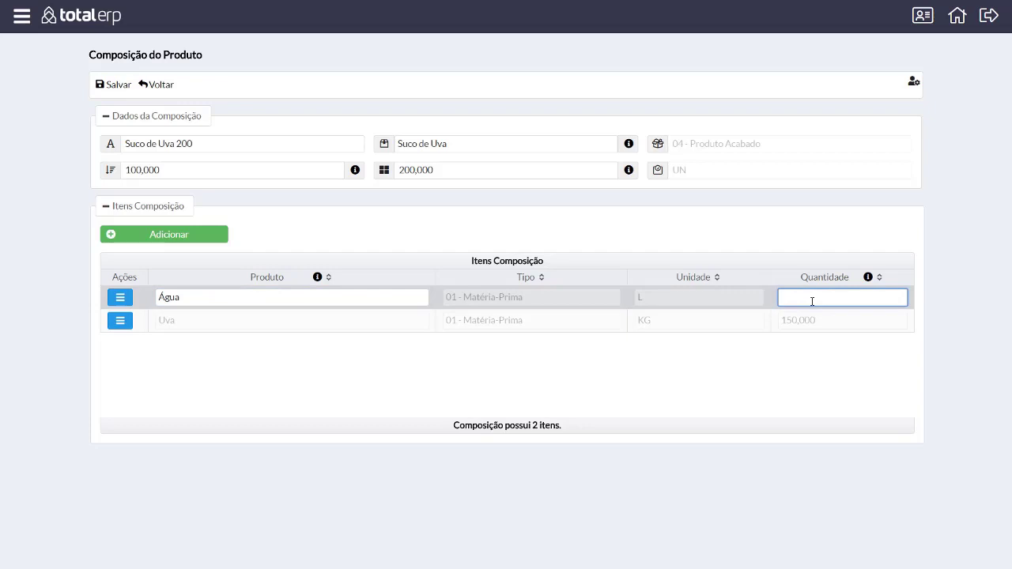
type("50")
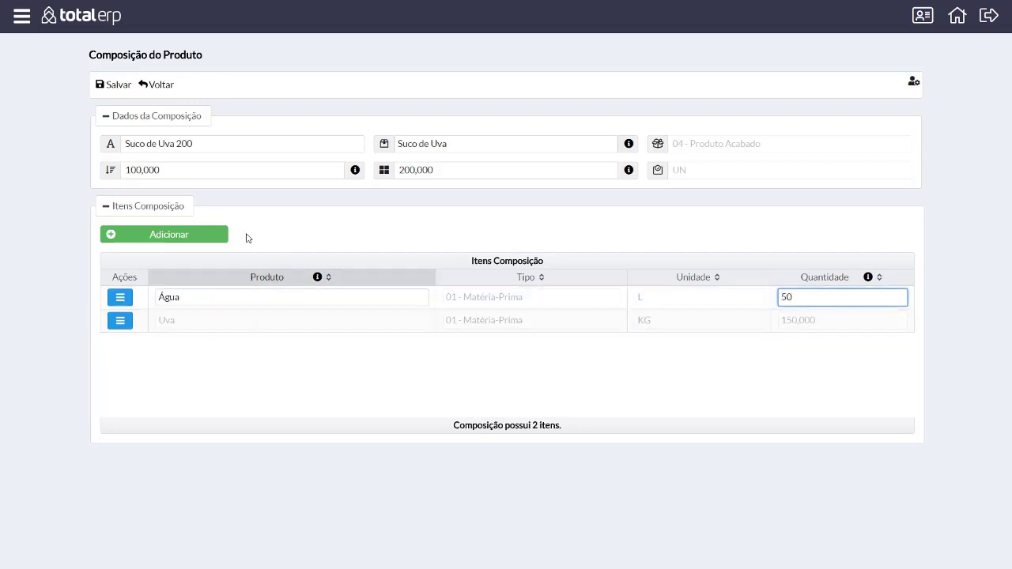
Add Açúcar as a composition item with a quantity of 10.
left_click(192, 237)
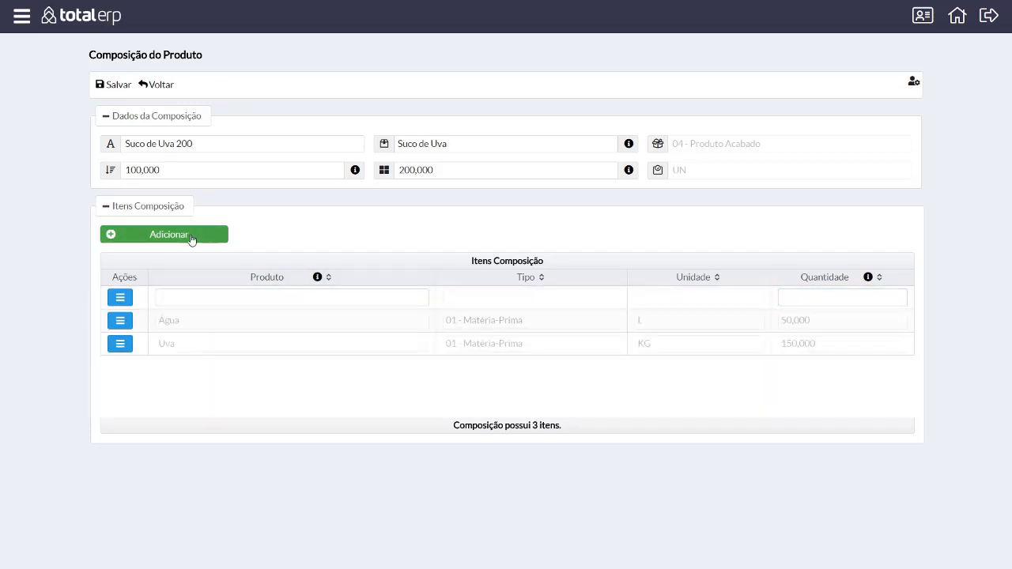
left_click(207, 293)
type("açu")
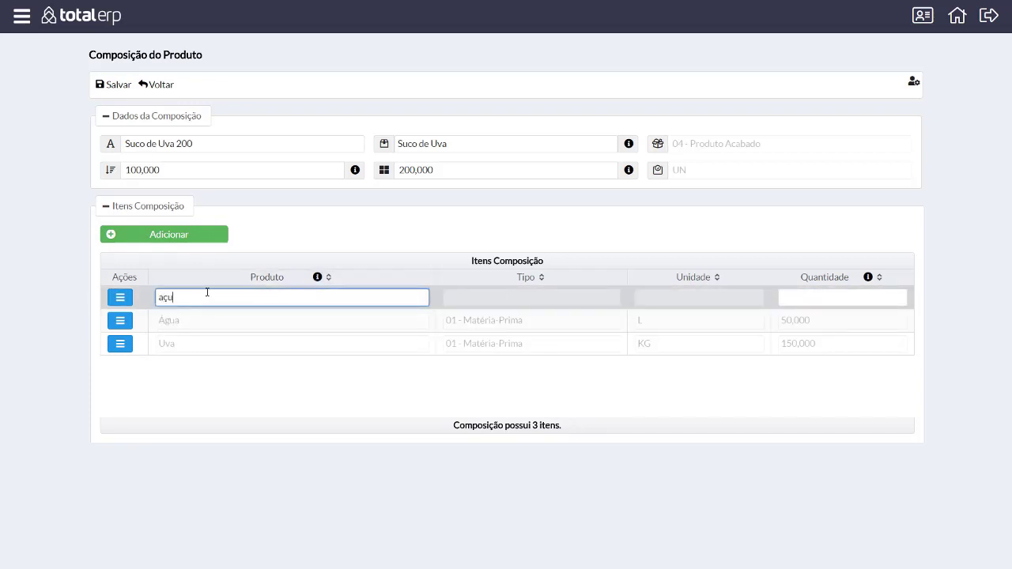
key("BackSpace")
left_click(217, 320)
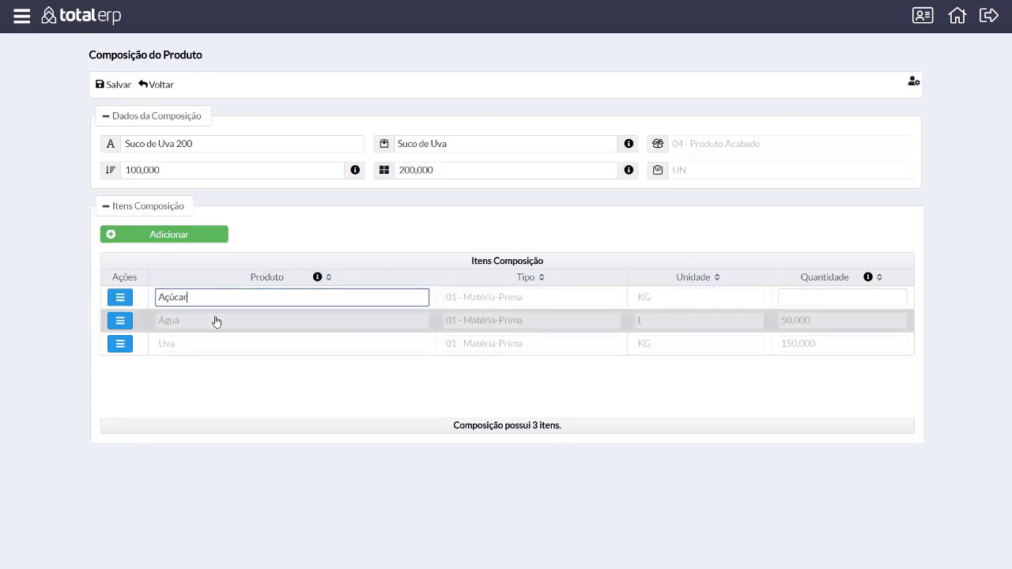
left_click(813, 303)
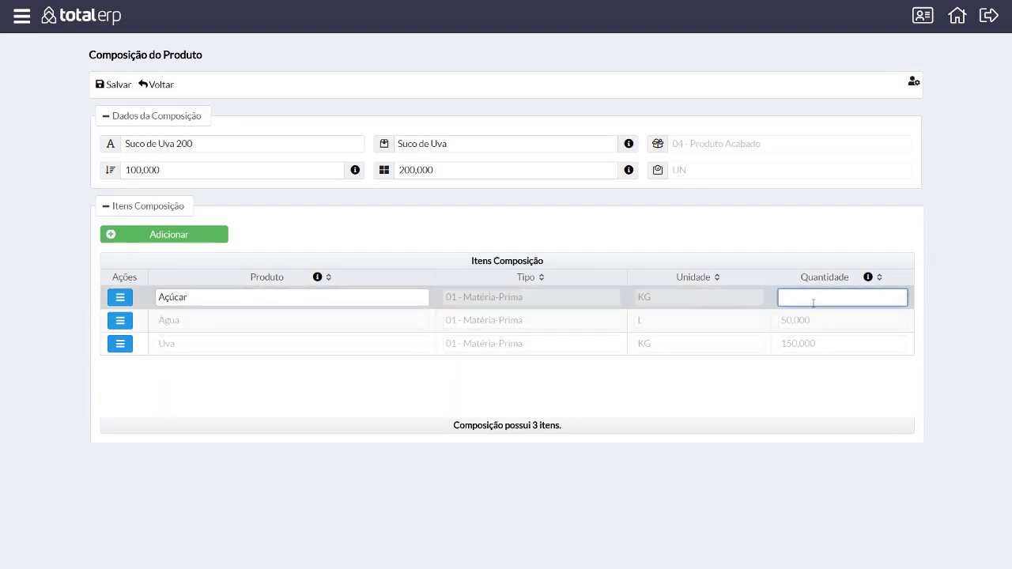
type("10")
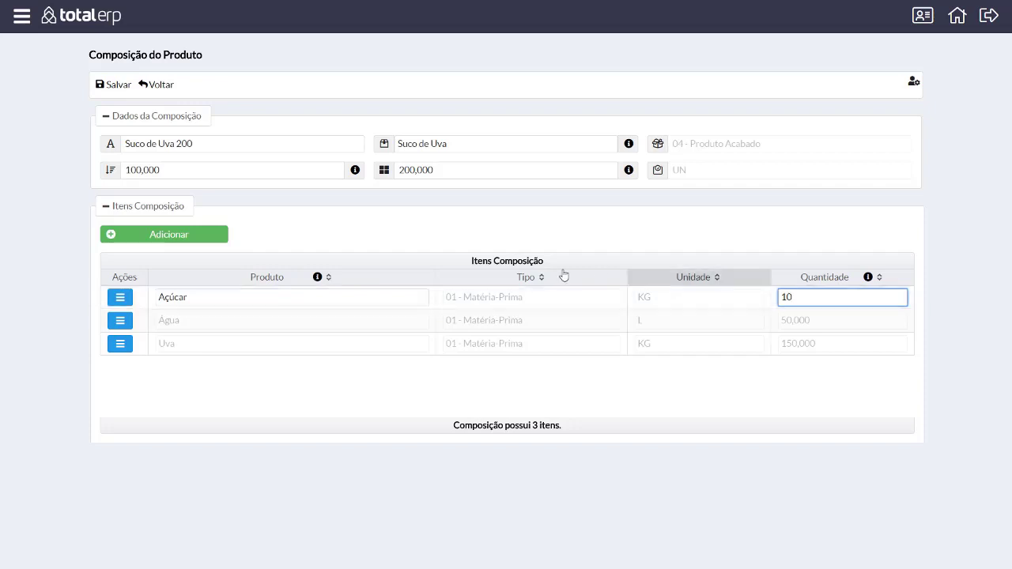
Add Garrafa de Suco as a composition item with a quantity of 200 and save the composition.
left_click(218, 234)
left_click(221, 293)
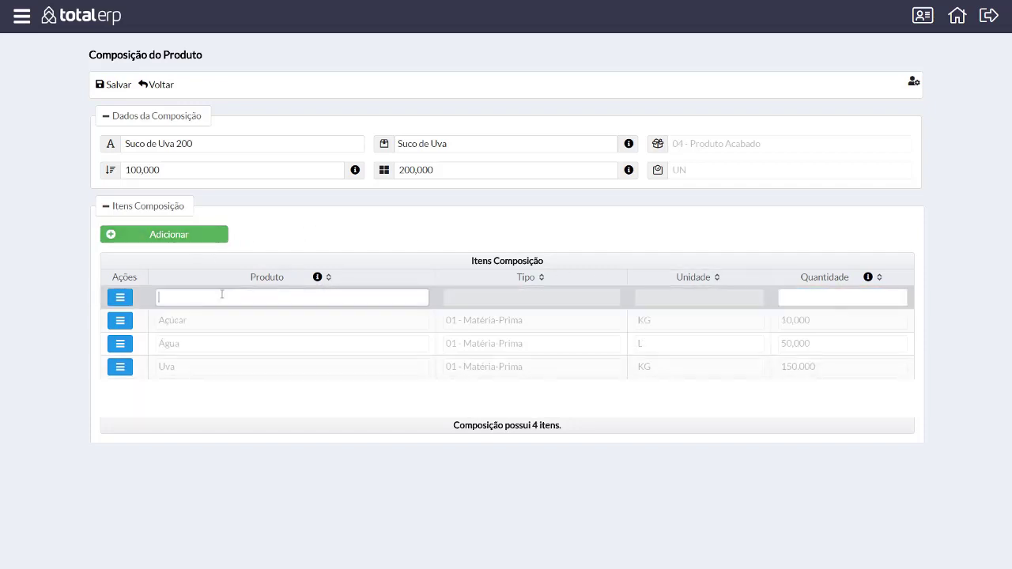
type("gar")
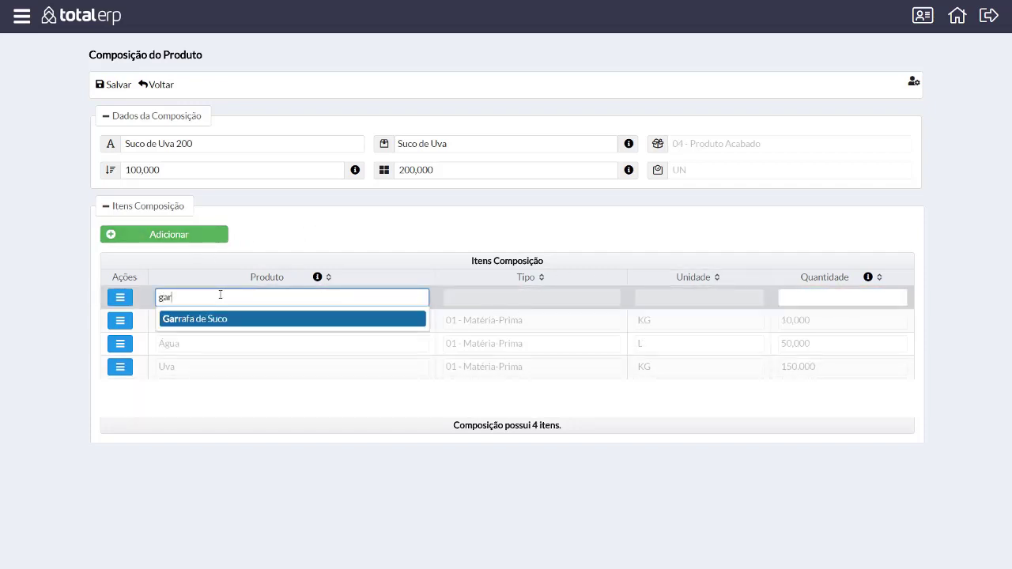
left_click(215, 322)
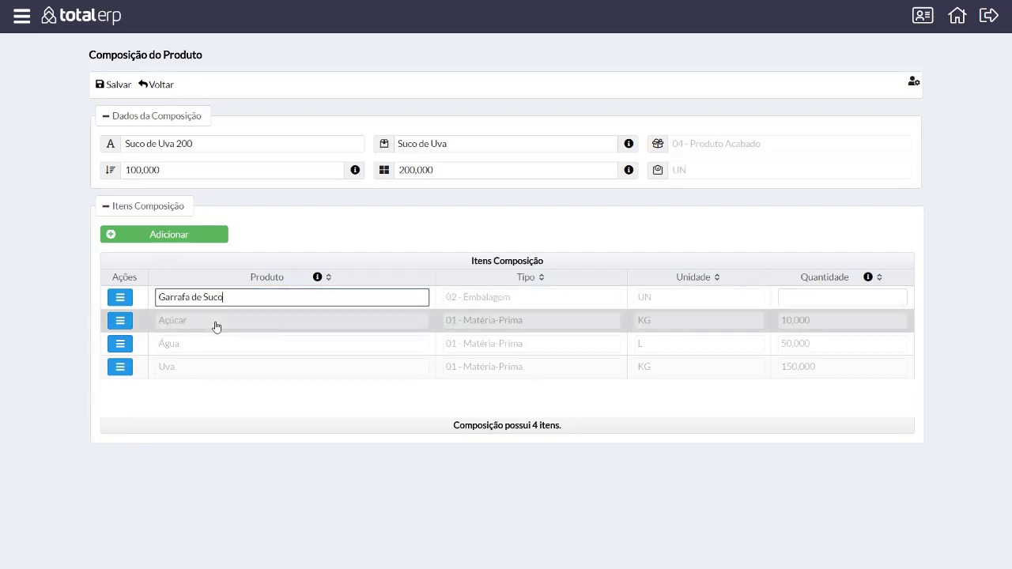
left_click(812, 298)
type("200")
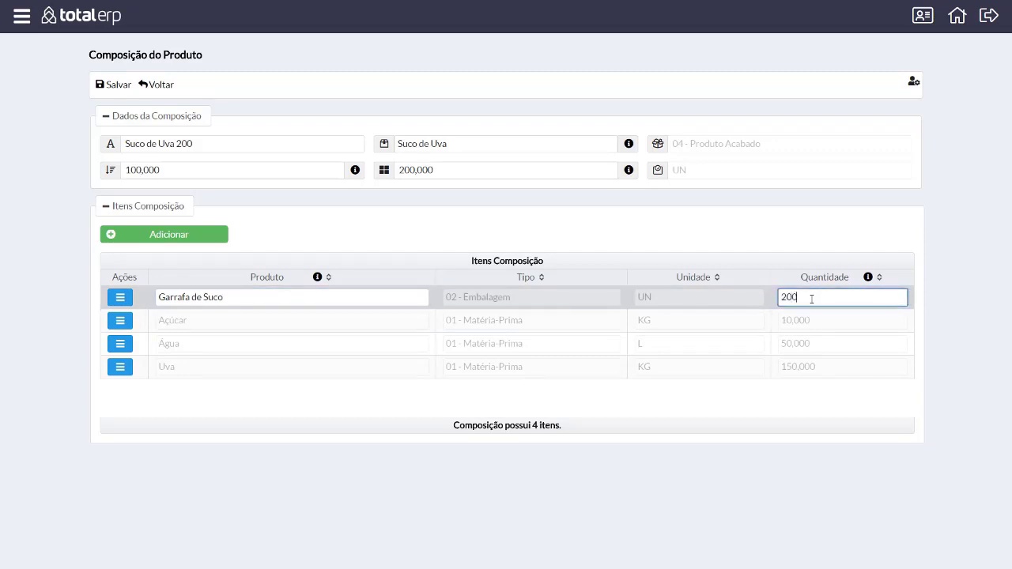
left_click(116, 84)
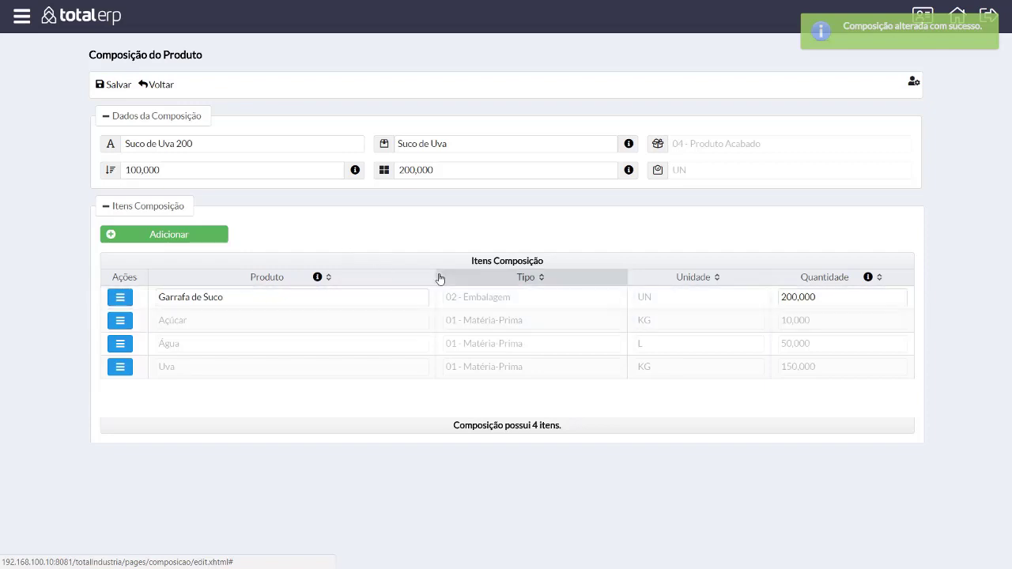
left_click(128, 86)
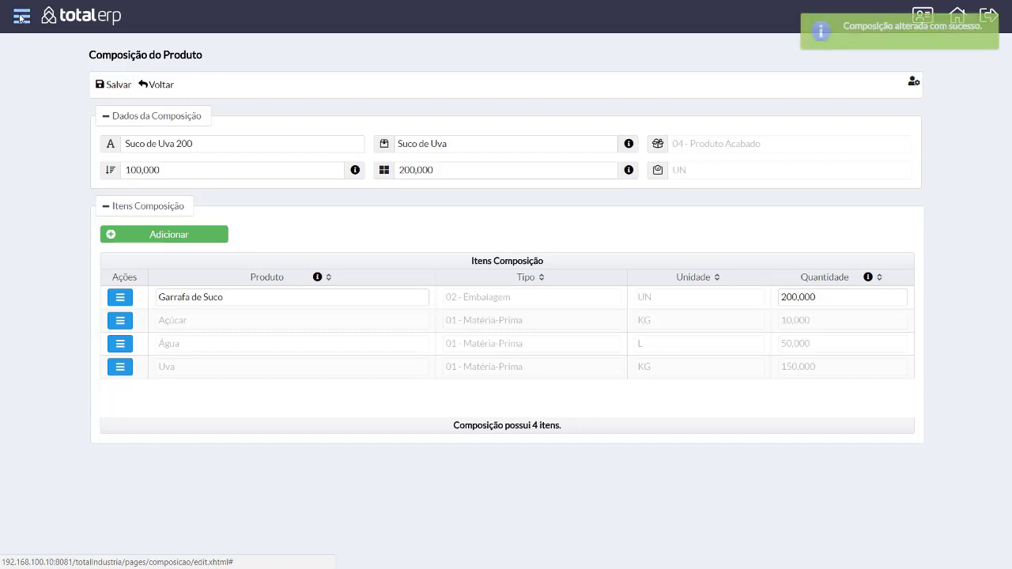
Go to composition management and list all product compositions without any filter.
left_click(21, 16)
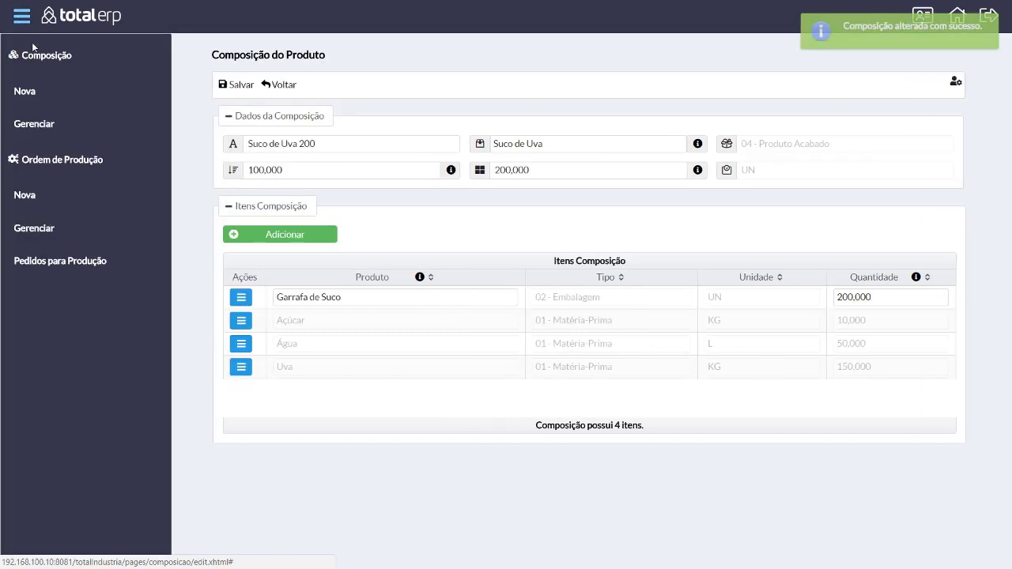
left_click(69, 127)
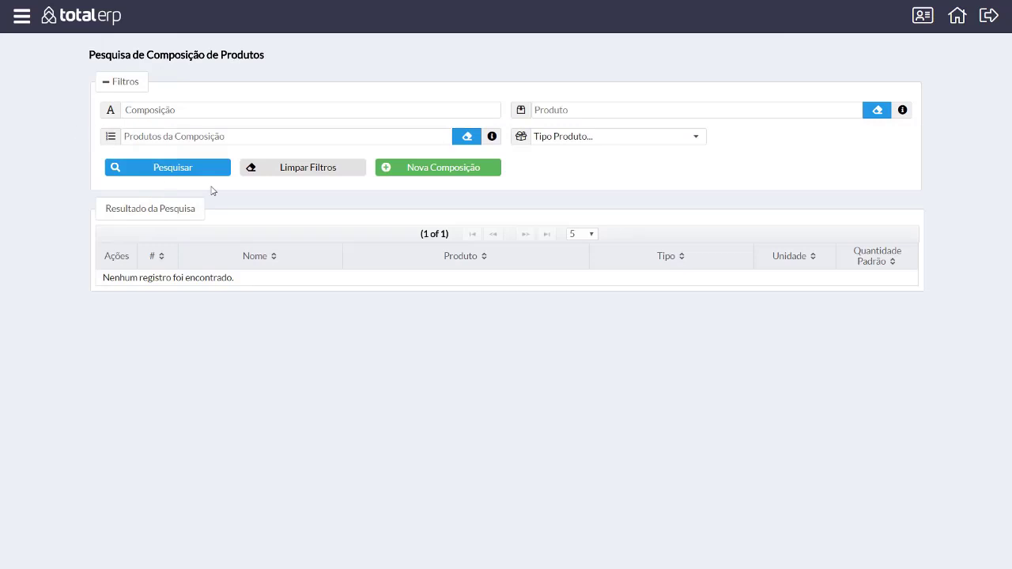
left_click(220, 170)
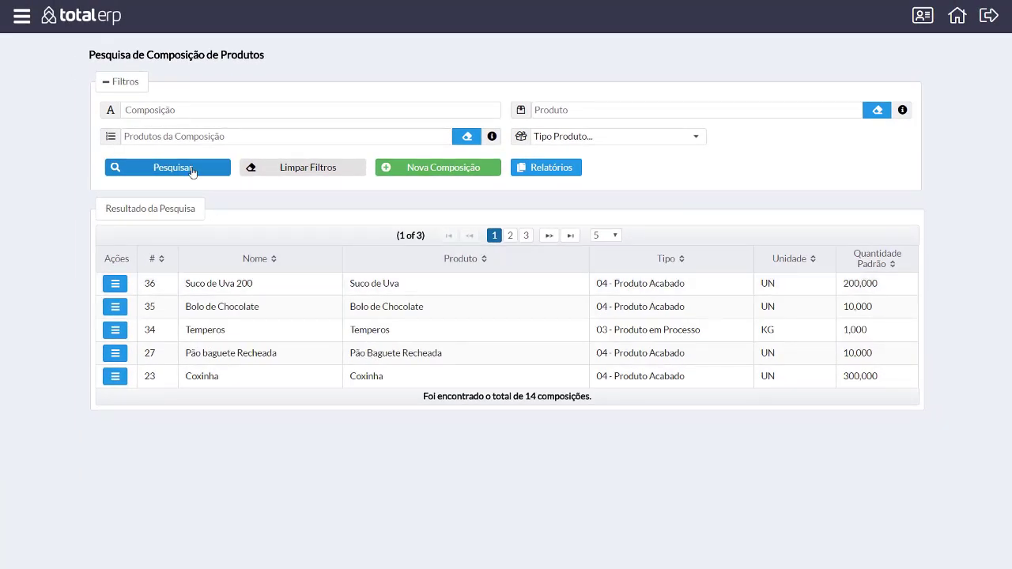
Search for compositions that contain Uva as a composition product.
left_click(206, 116)
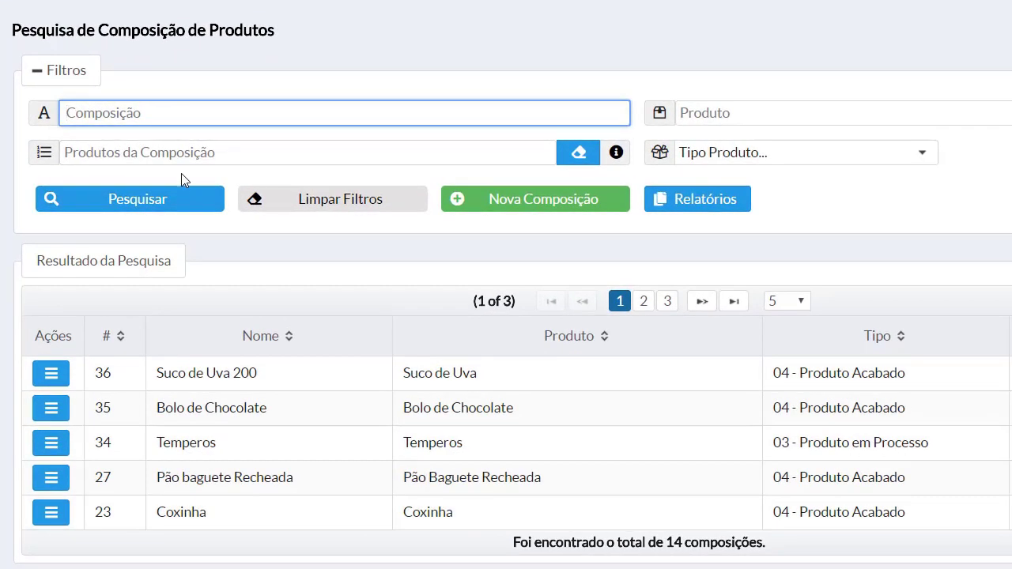
left_click(191, 160)
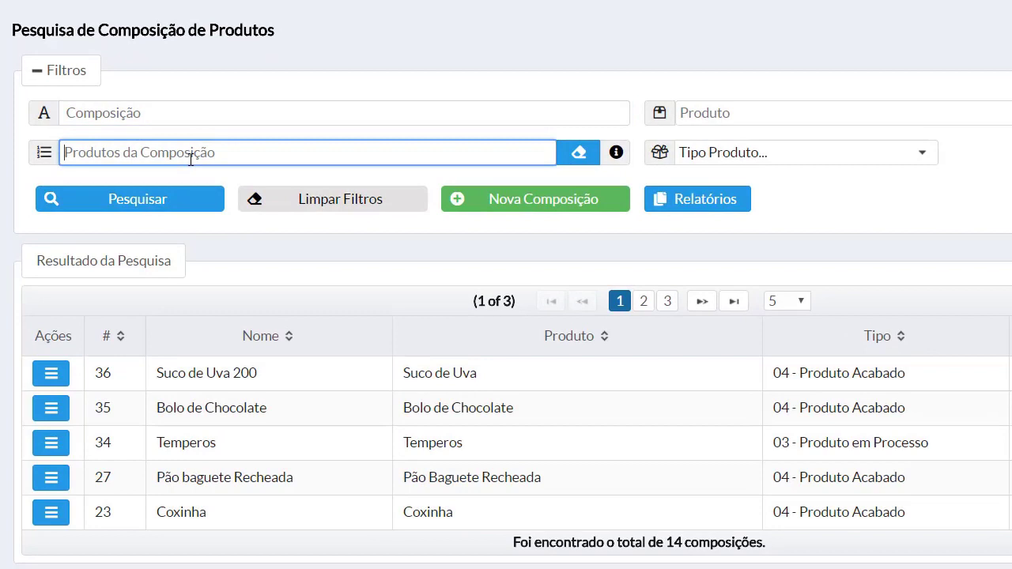
type("uva")
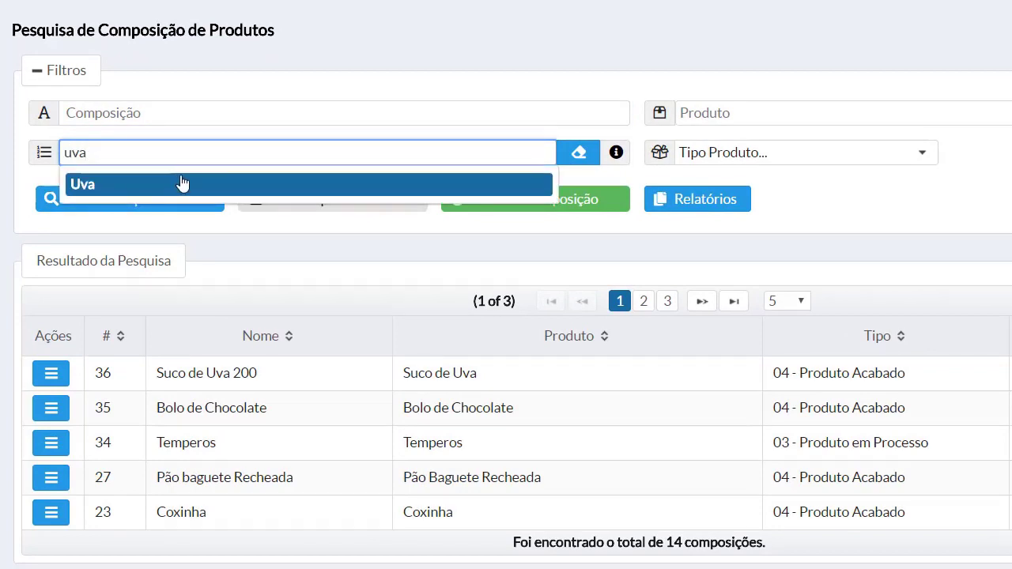
left_click(181, 183)
left_click(163, 208)
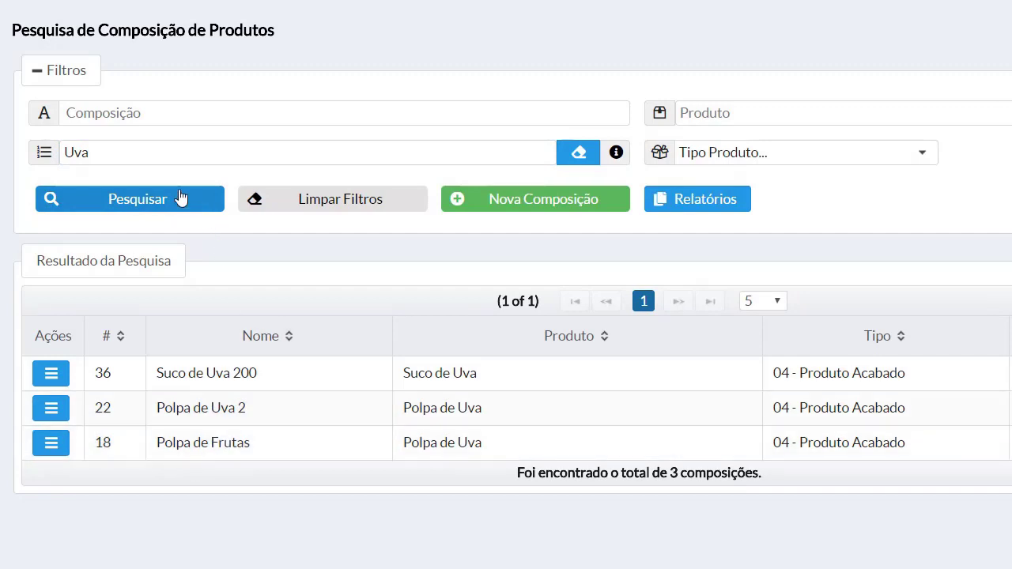
Clear the filters and search for compositions that contain Açúcar as a composition product.
left_click(293, 199)
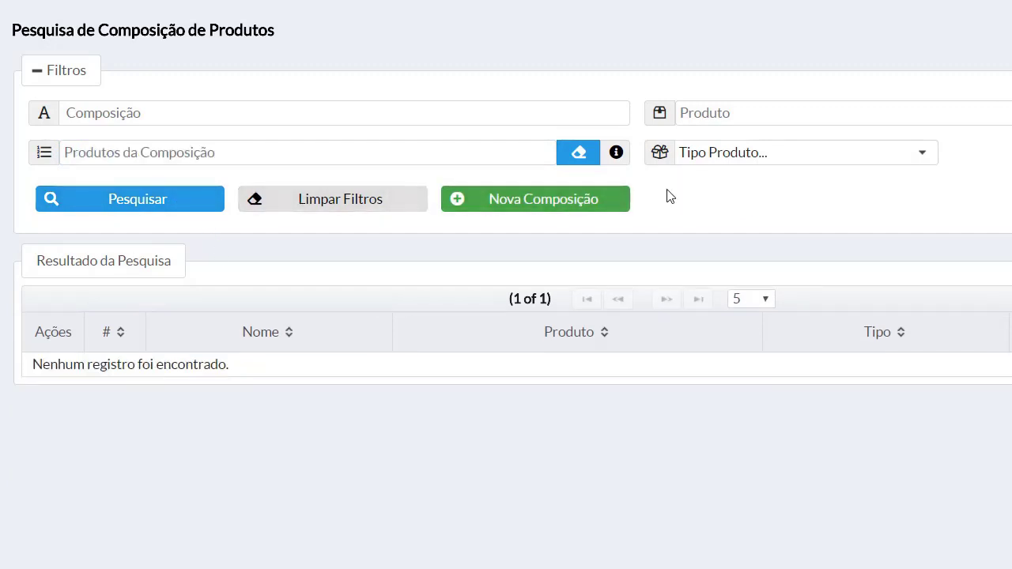
left_click(495, 158)
type("açu")
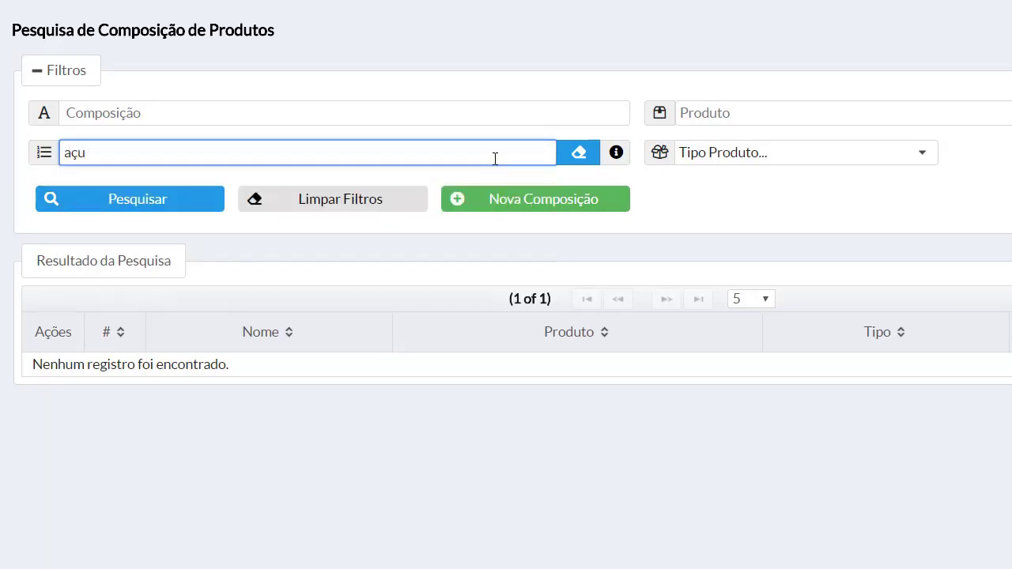
key("BackSpace")
left_click(357, 187)
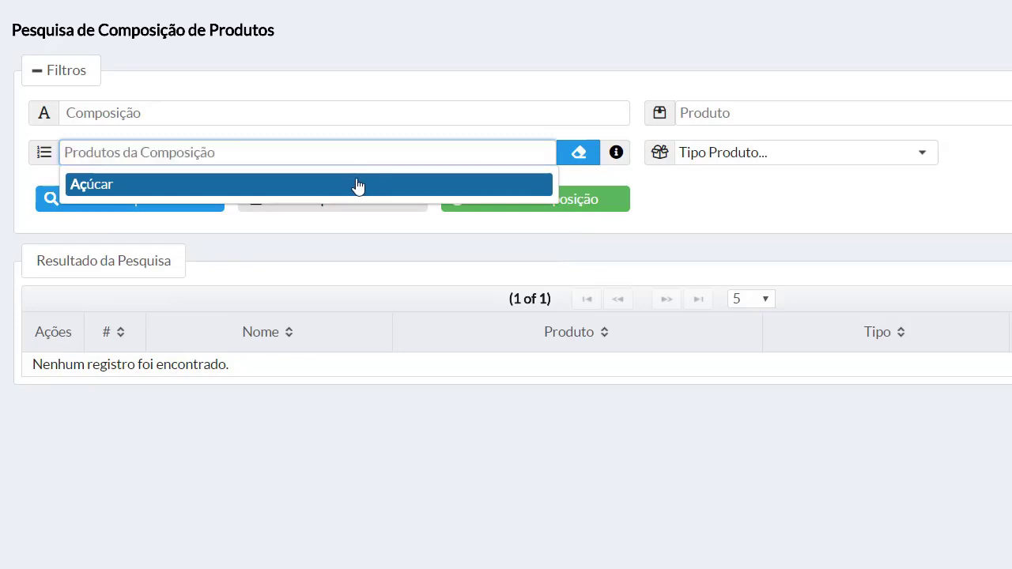
left_click(144, 198)
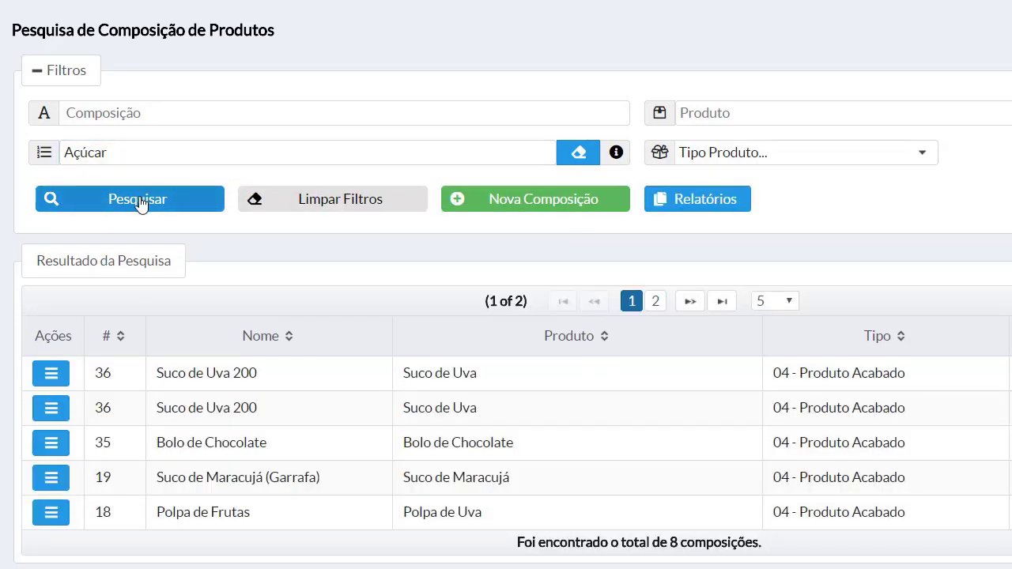
Clear the filters, view the product type options without choosing one, and list all compositions again.
left_click(398, 209)
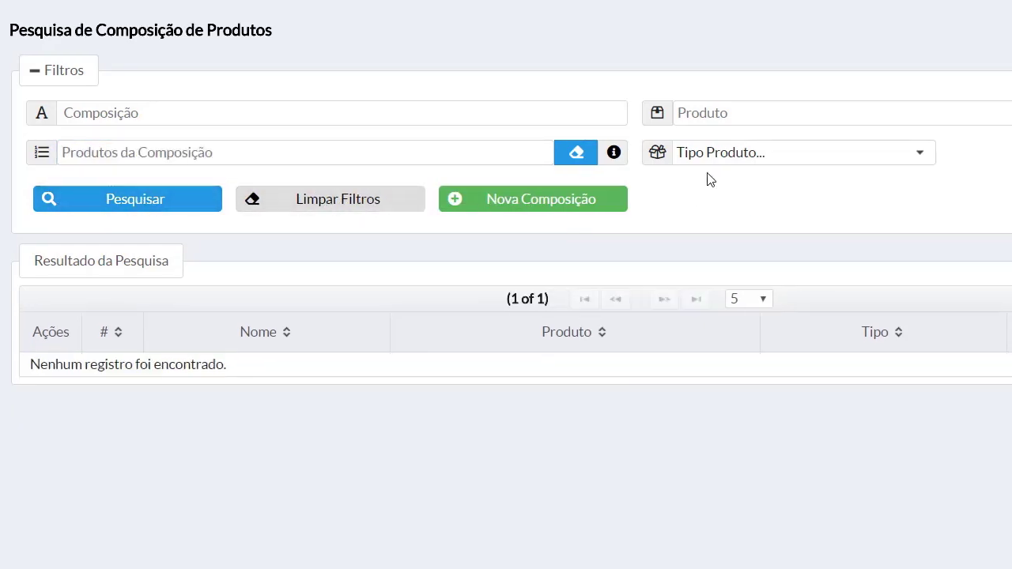
left_click(721, 163)
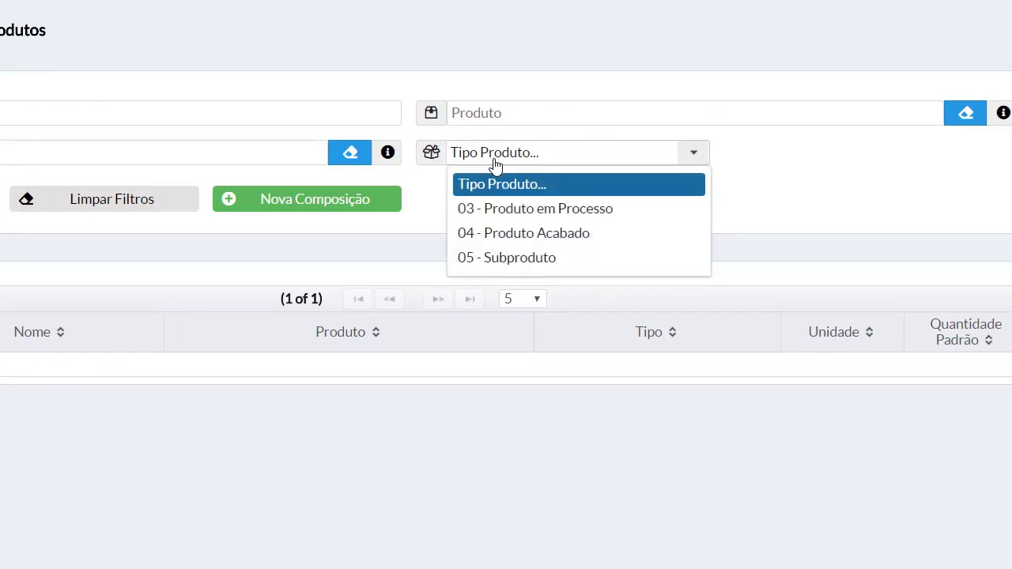
left_click(496, 163)
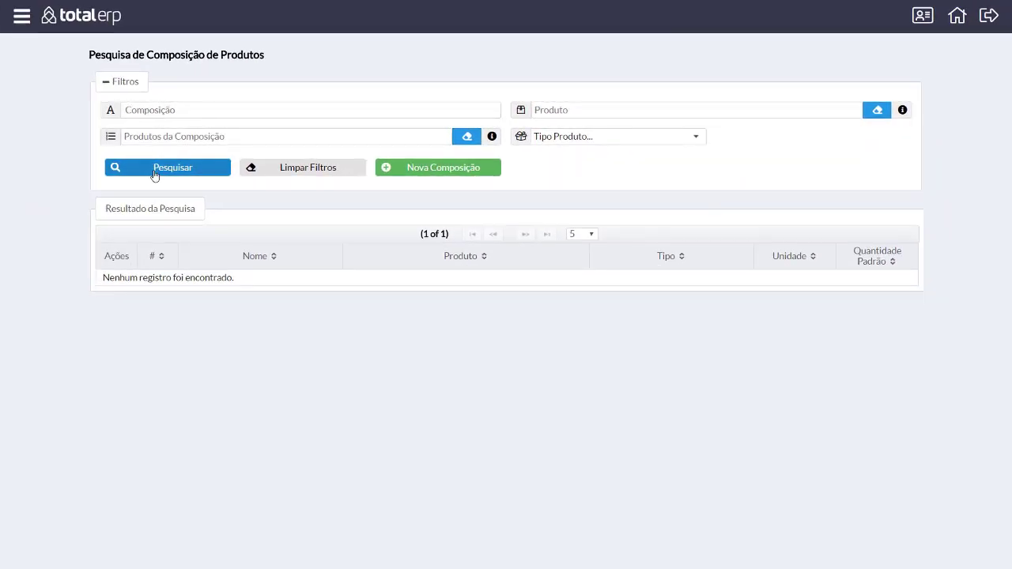
left_click(155, 171)
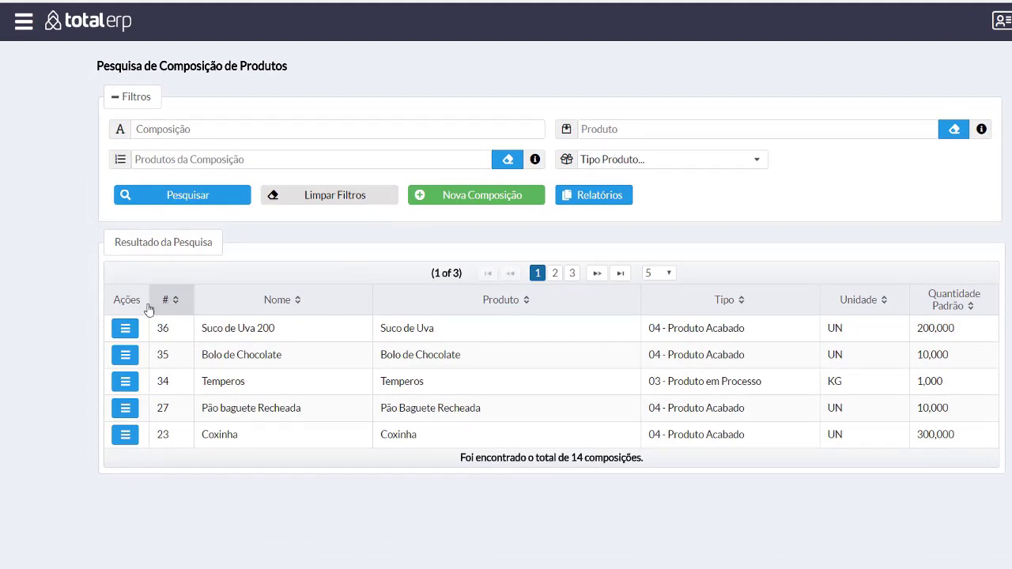
Open the Suco de Uva 200 composition for editing, set the Uva item's quantity to 100, and save it.
left_click(124, 328)
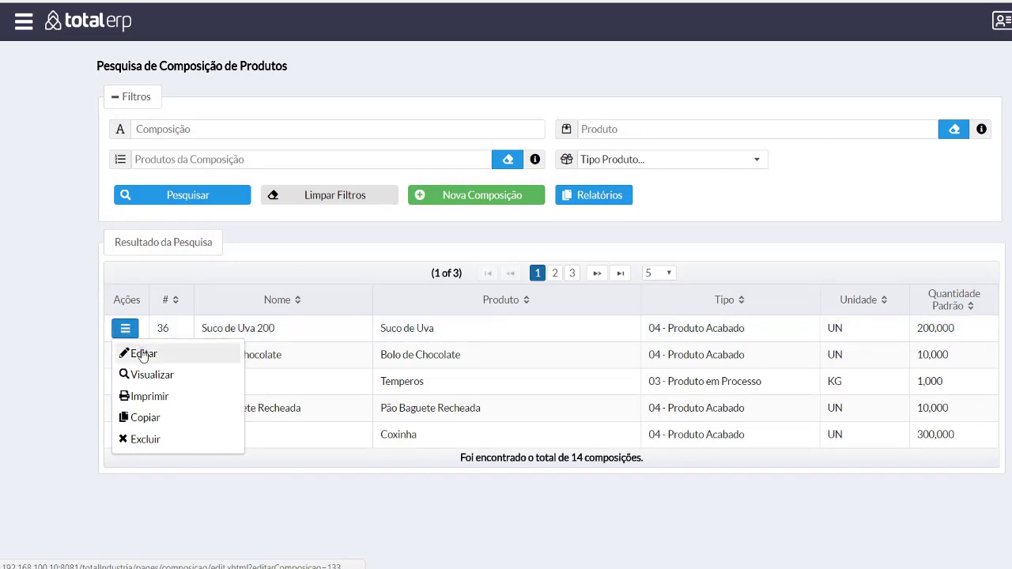
left_click(143, 354)
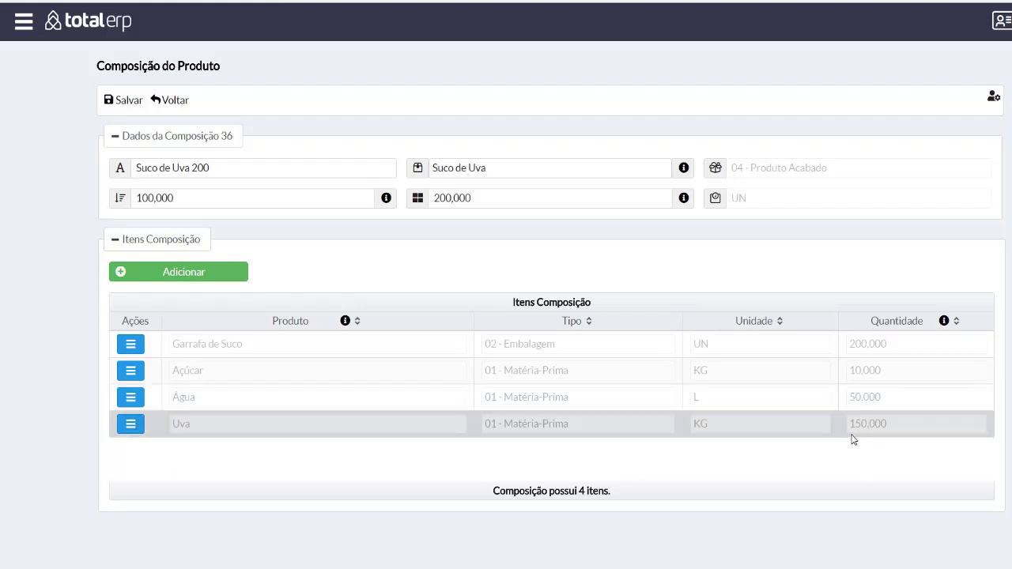
left_click(130, 425)
left_click(133, 449)
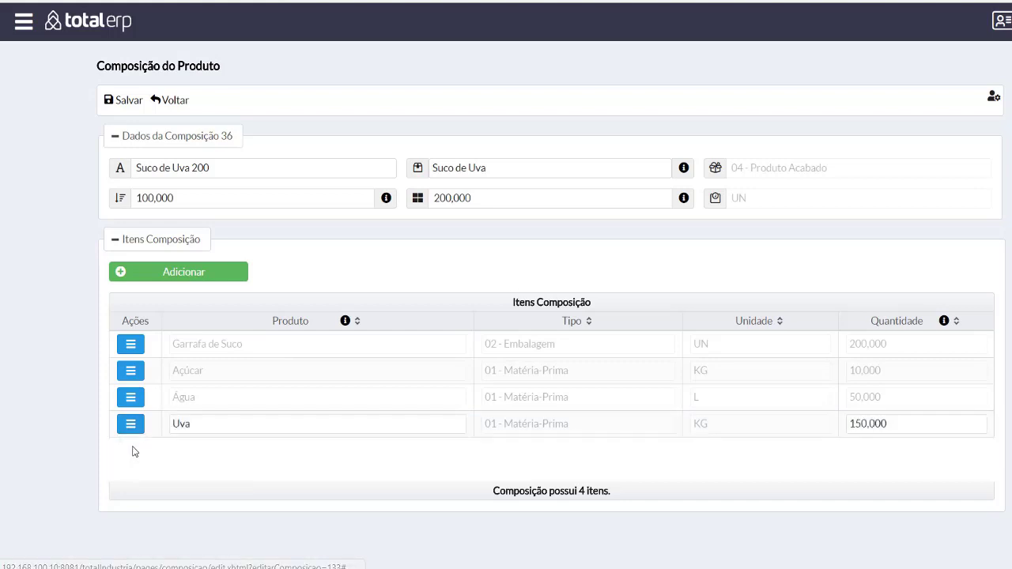
left_click(906, 425)
type("100")
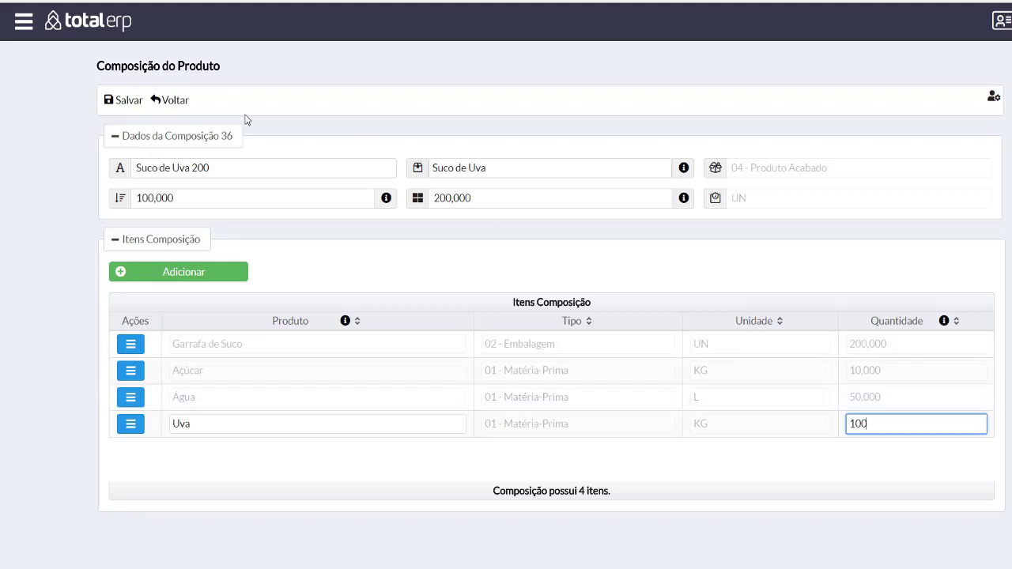
left_click(111, 101)
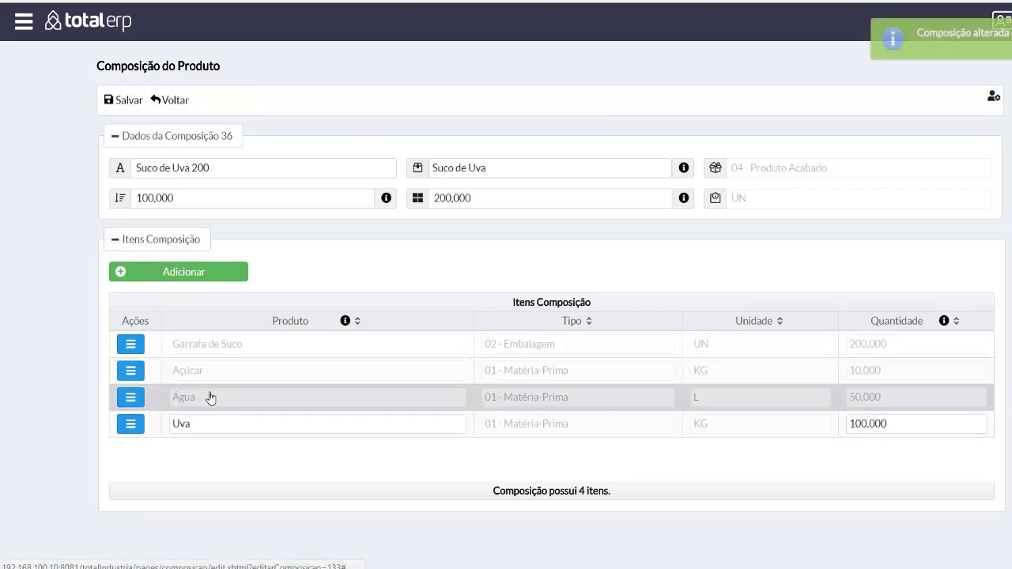
Replace the Água item with a newly added Água item with quantity 10 and save the composition.
left_click(131, 398)
left_click(141, 444)
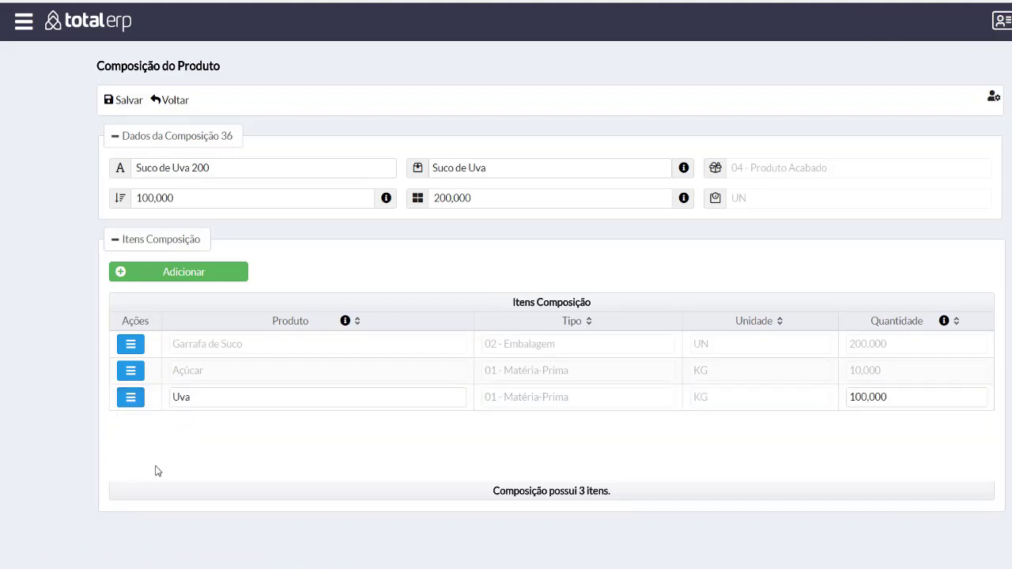
left_click(172, 275)
left_click(218, 348)
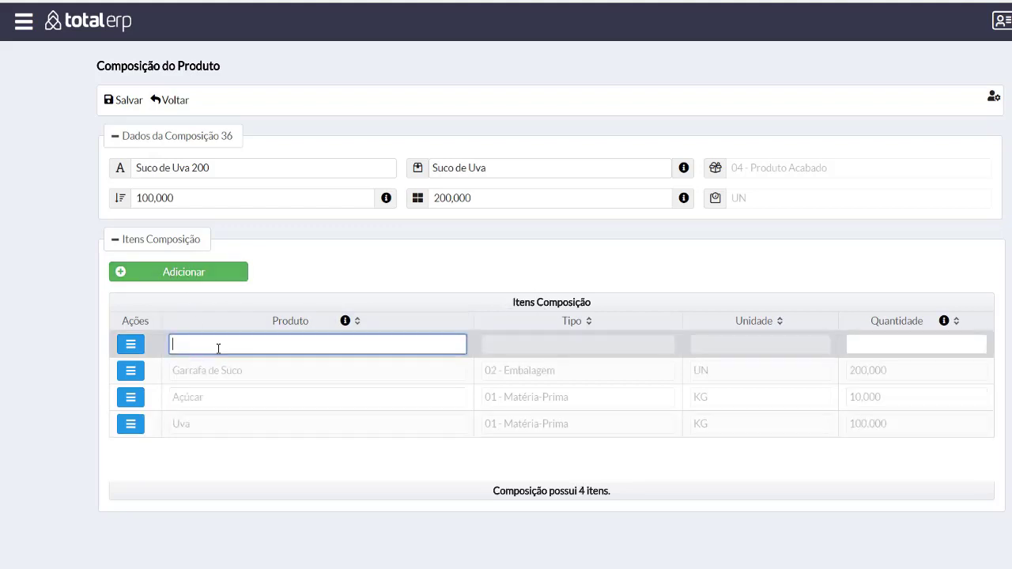
type("Á")
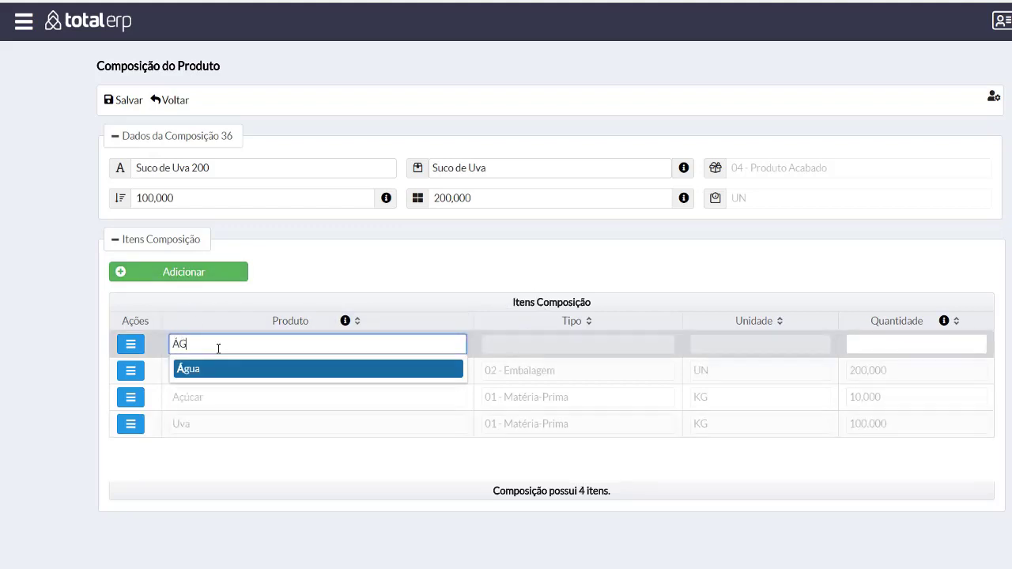
type("G")
left_click(223, 370)
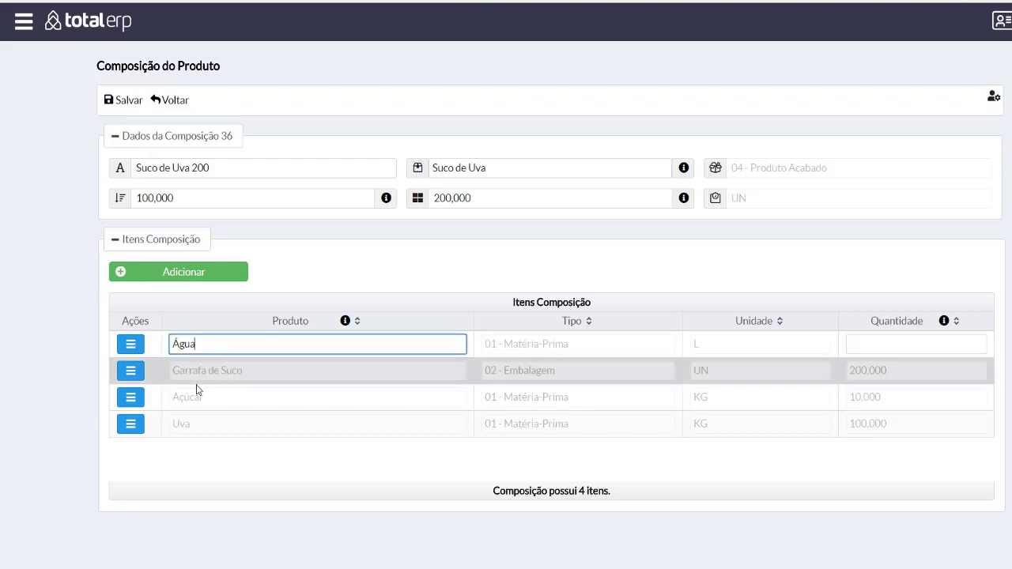
left_click(877, 340)
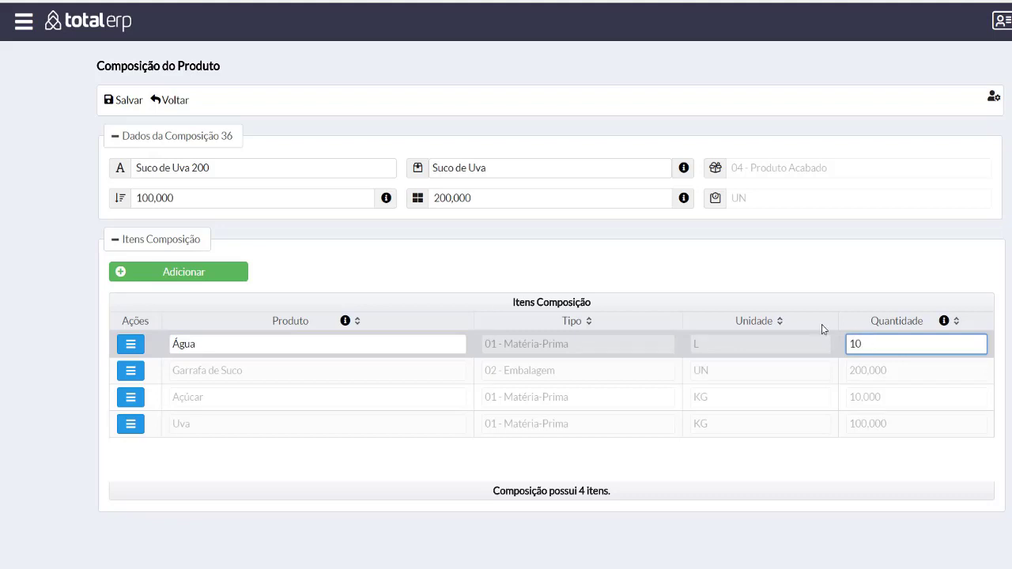
left_click(125, 101)
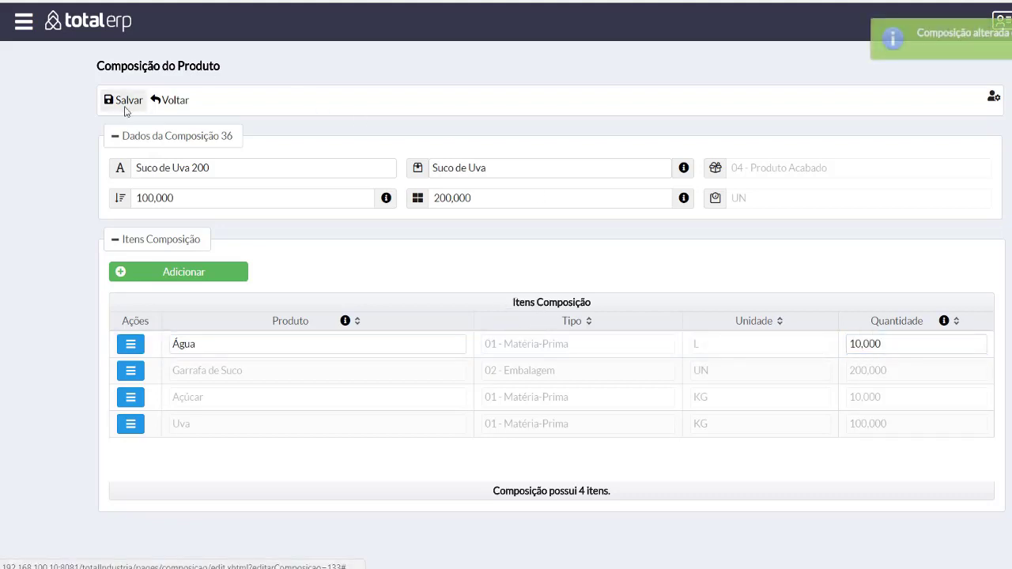
Return to composition management, list all compositions, and view the details of Suco de Uva 200.
left_click(24, 21)
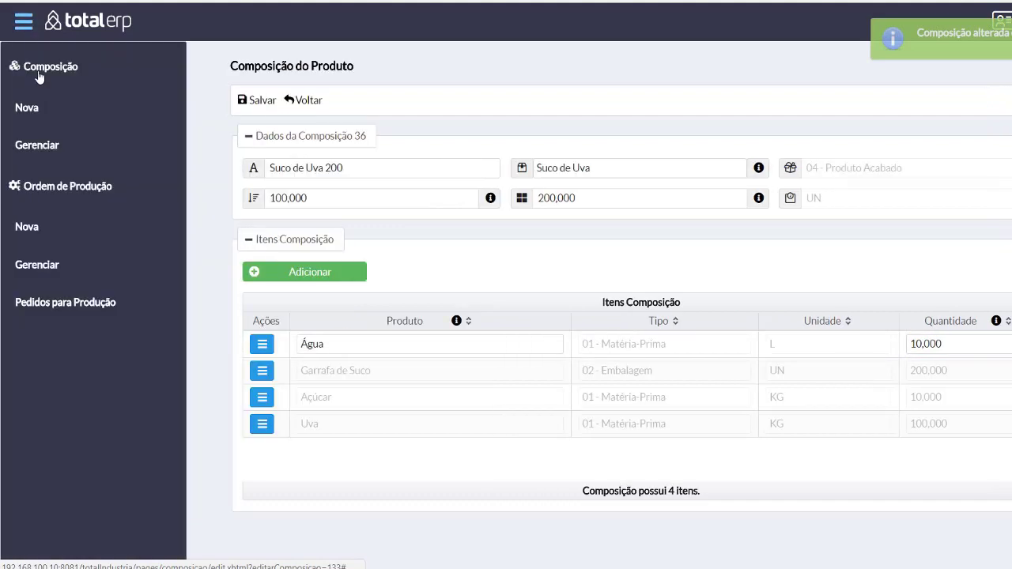
left_click(59, 147)
left_click(230, 205)
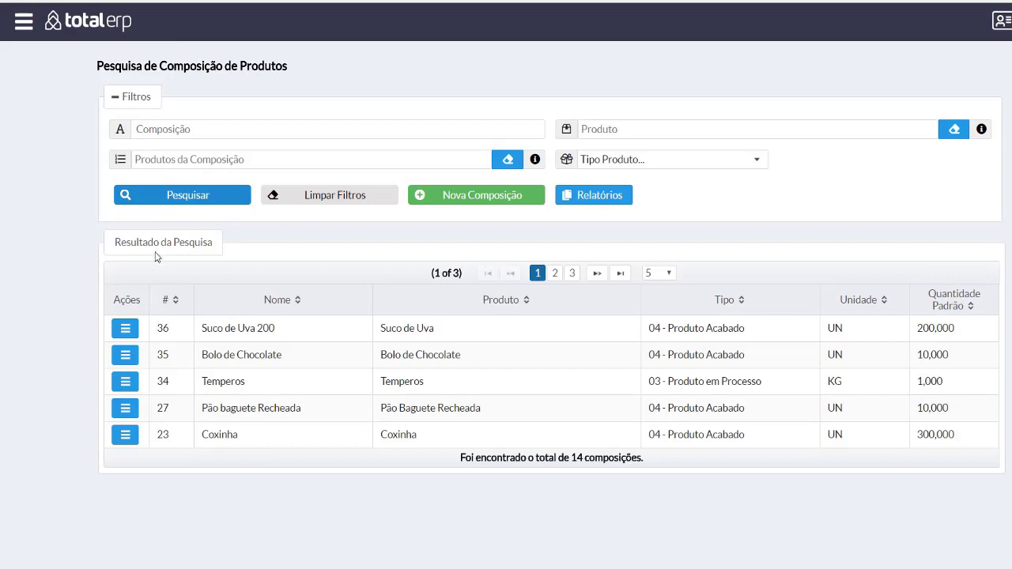
left_click(126, 328)
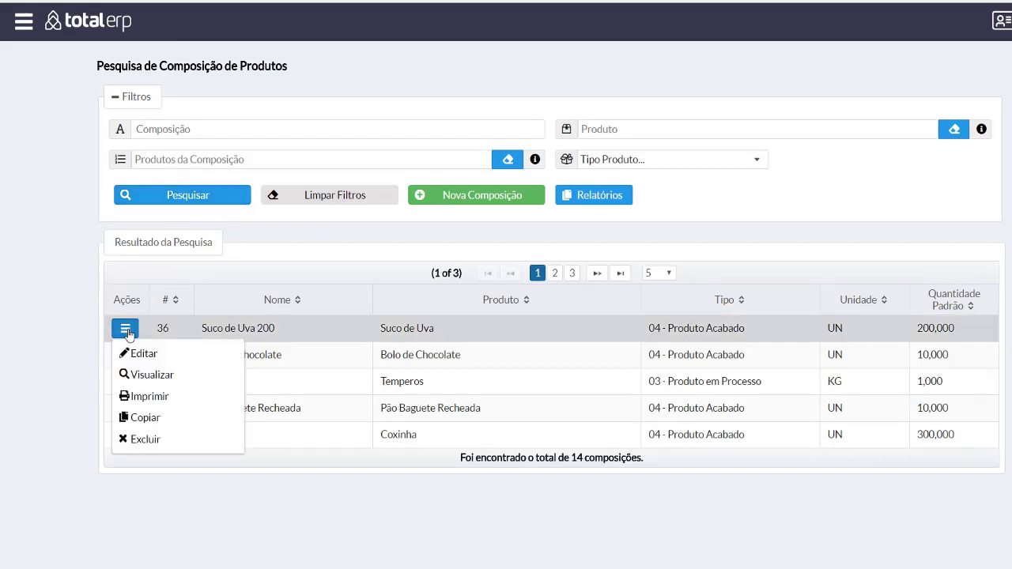
left_click(178, 382)
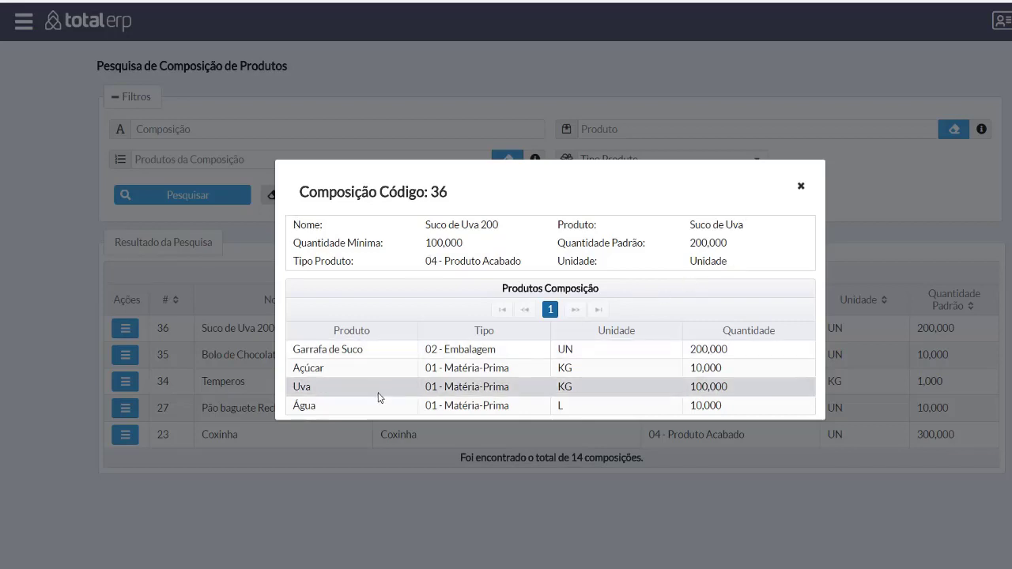
left_click(801, 186)
Print the Suco de Uva 200 composition to PDF and open the downloaded file.
left_click(126, 328)
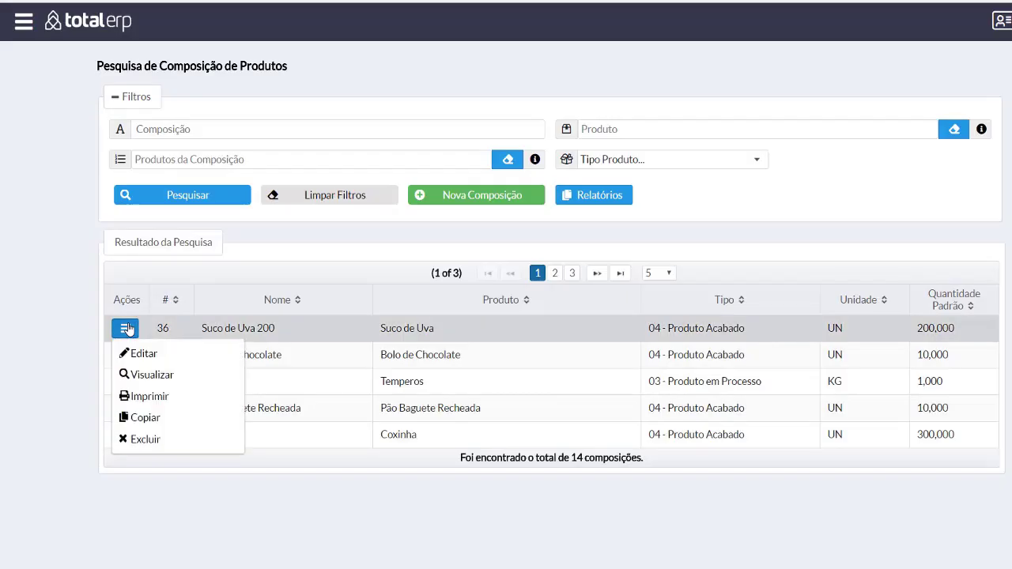
left_click(135, 396)
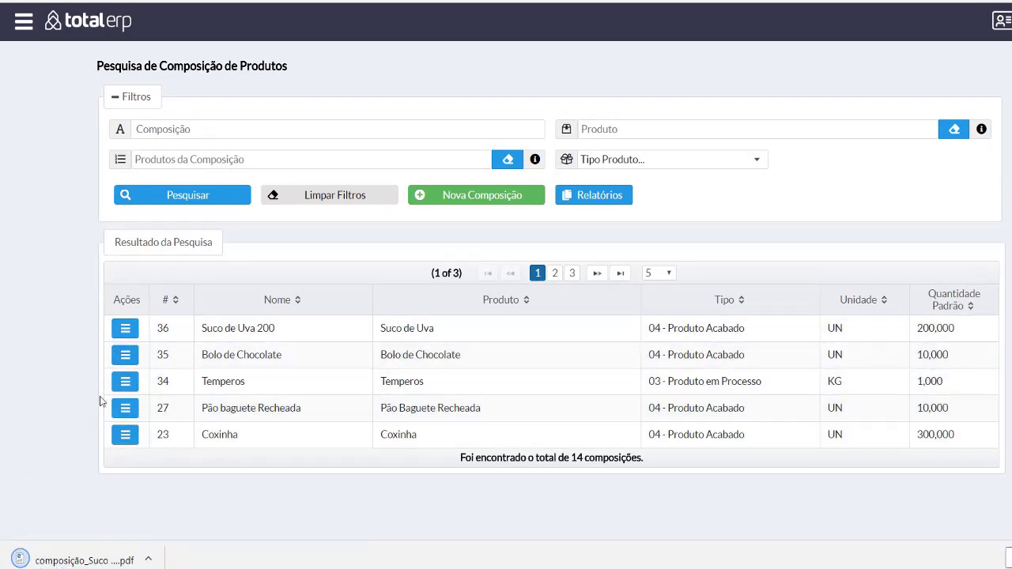
left_click(118, 559)
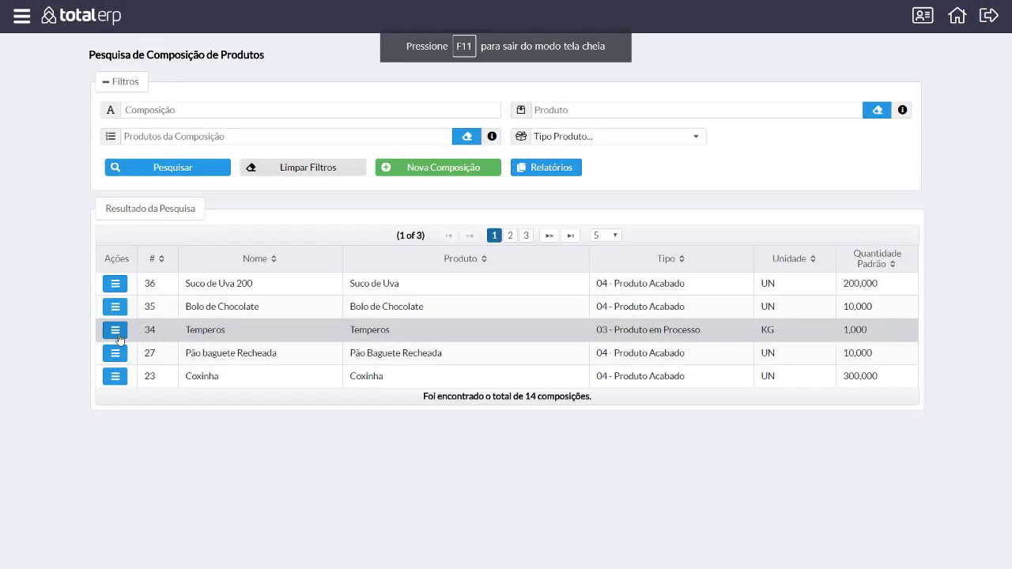
Copy the Suco de Uva 200 composition and name the copy Suco de Uva 400.
left_click(114, 283)
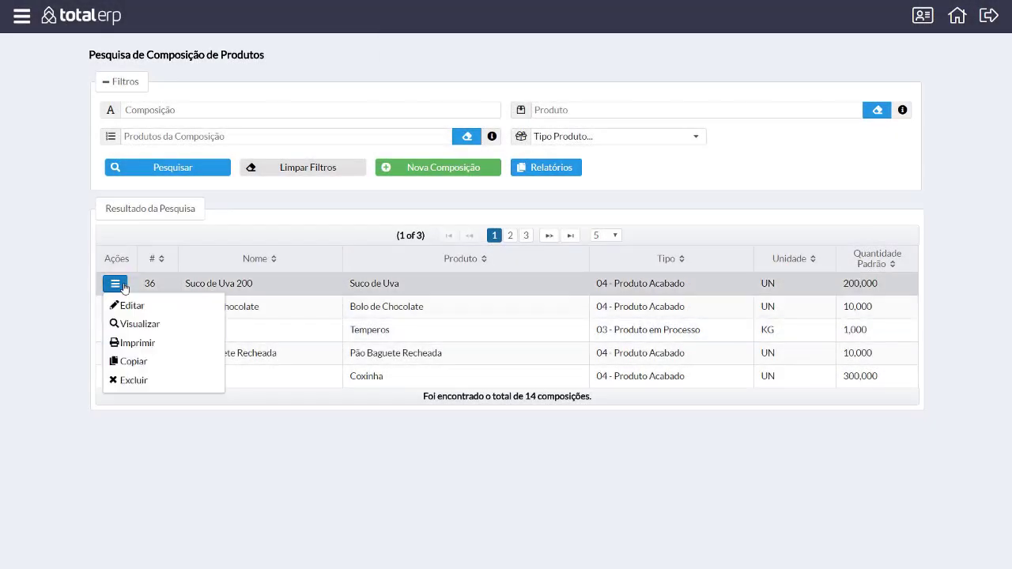
left_click(132, 362)
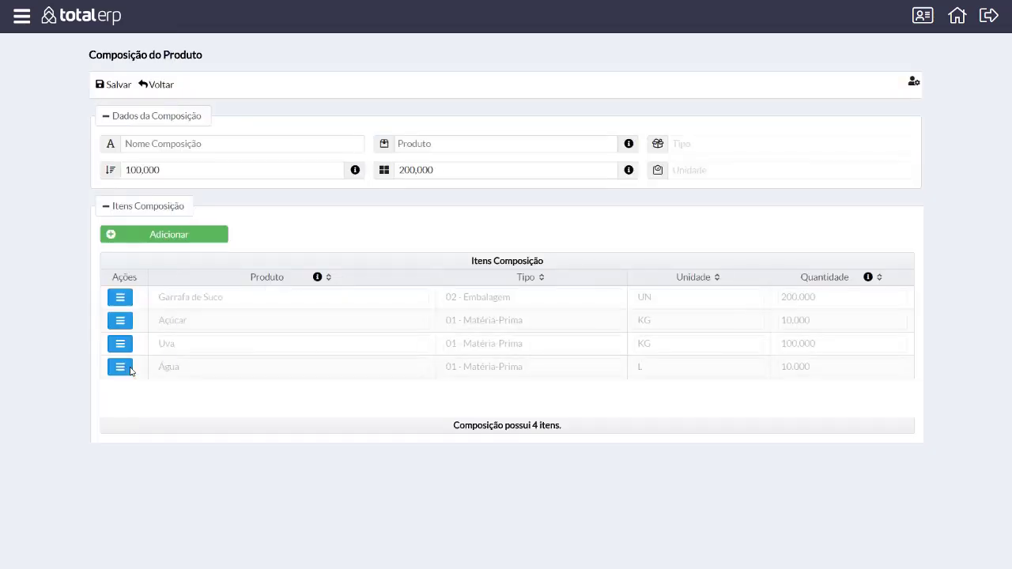
left_click(181, 144)
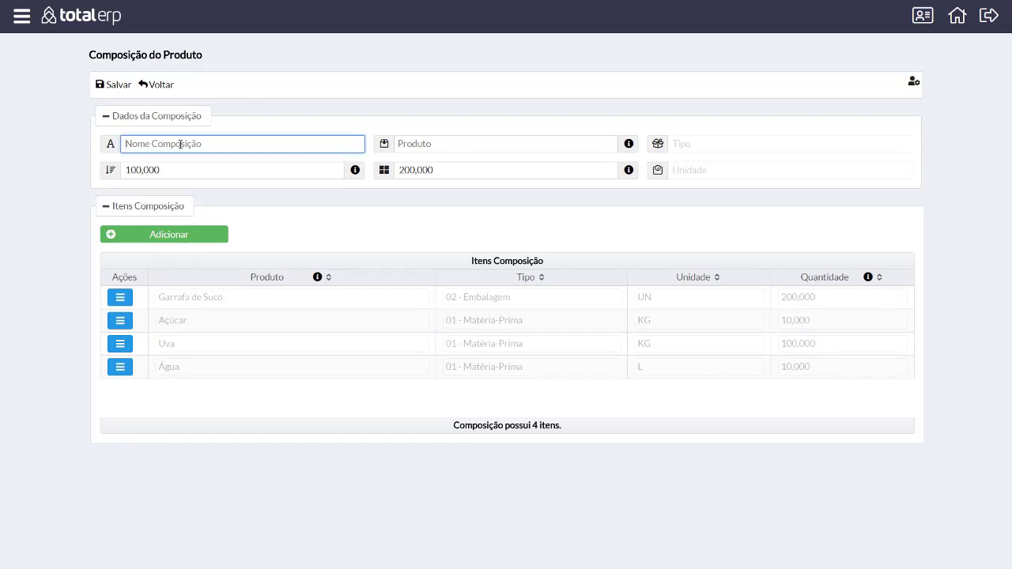
type("S")
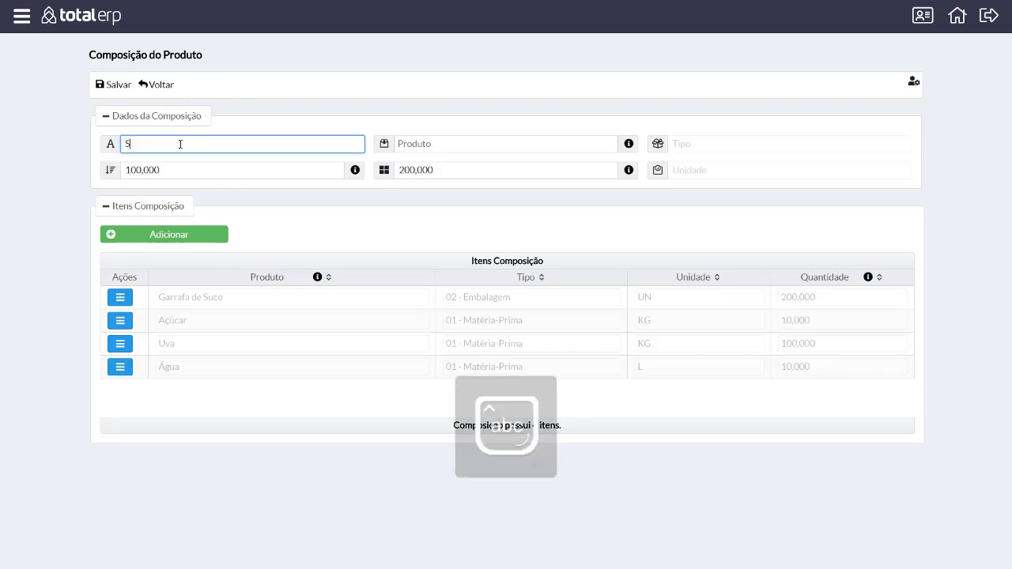
type("uco de Uva 400")
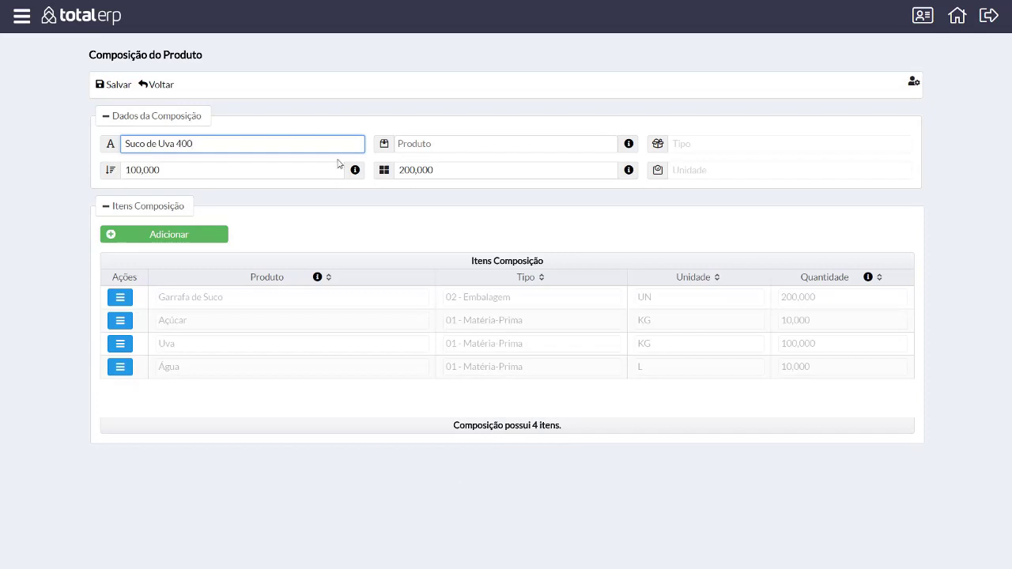
Choose Suco de Uva as the copied composition's product and set its standard quantity to 400.
left_click(412, 149)
type("s")
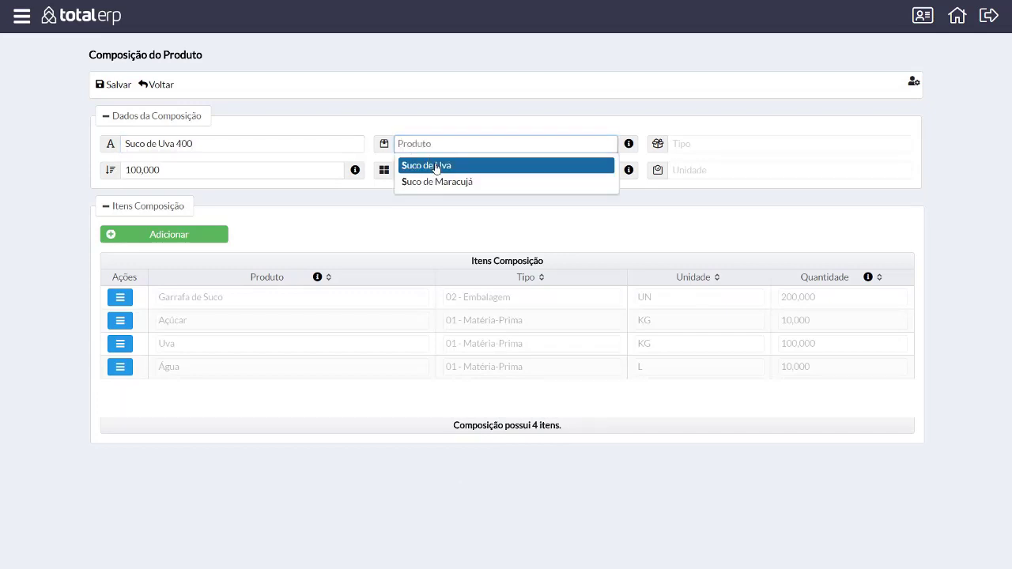
left_click(433, 165)
key("Tab")
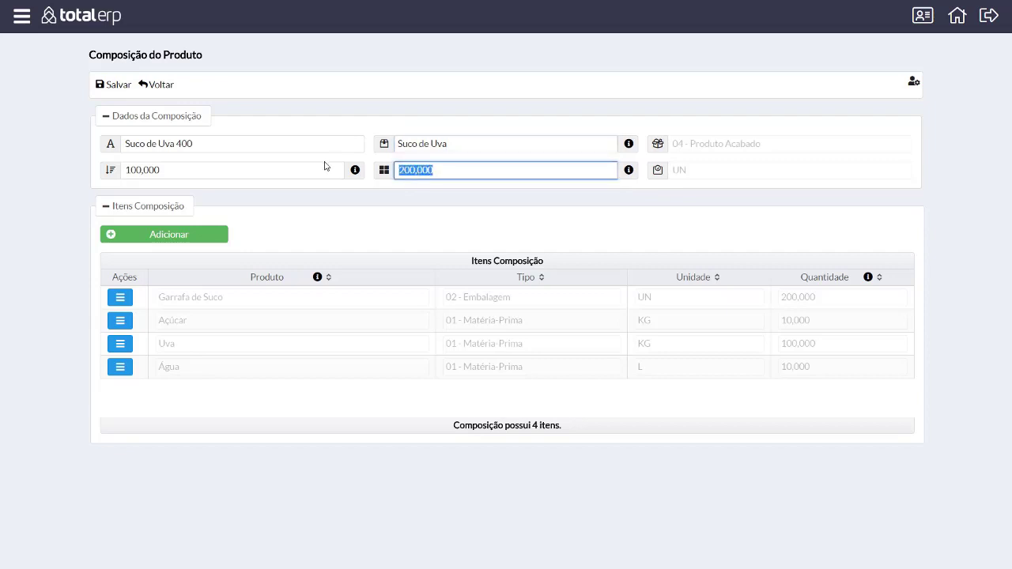
type("4")
left_click(397, 258)
Set the item quantities to 400 for Garrafa de Suco and 20 for Açúcar.
left_click(120, 298)
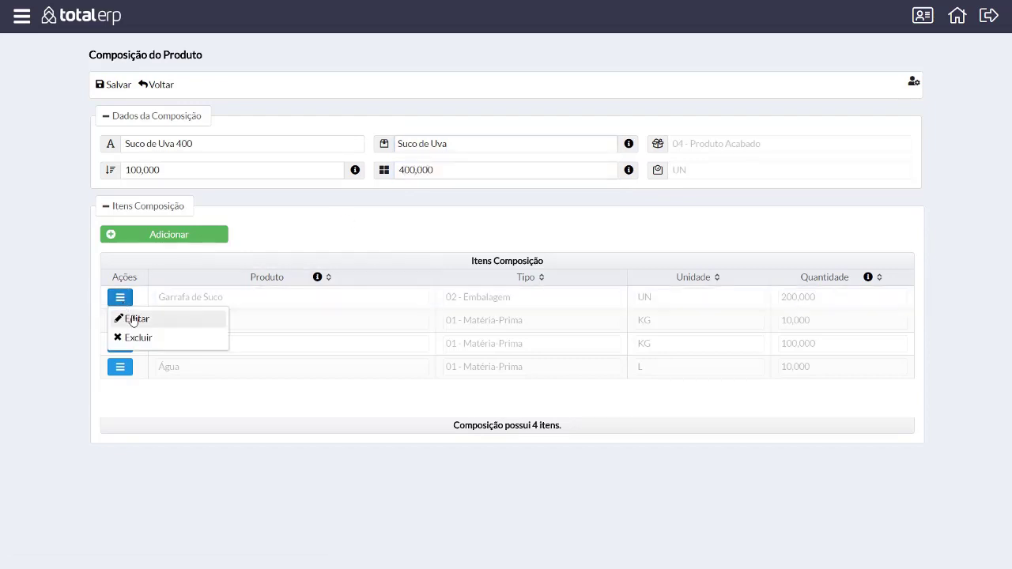
left_click(134, 318)
type("400")
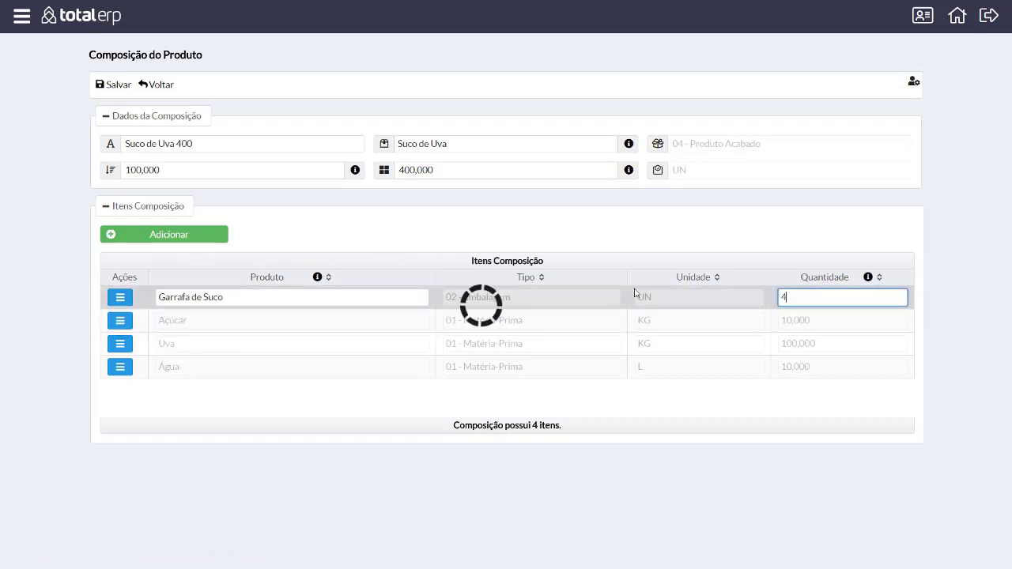
left_click(119, 320)
left_click(136, 341)
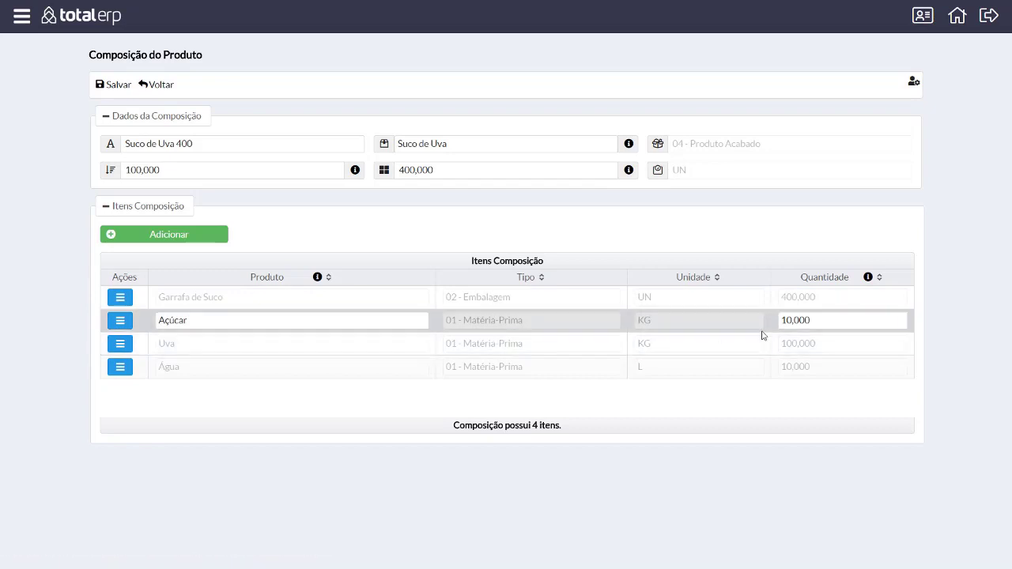
type("20")
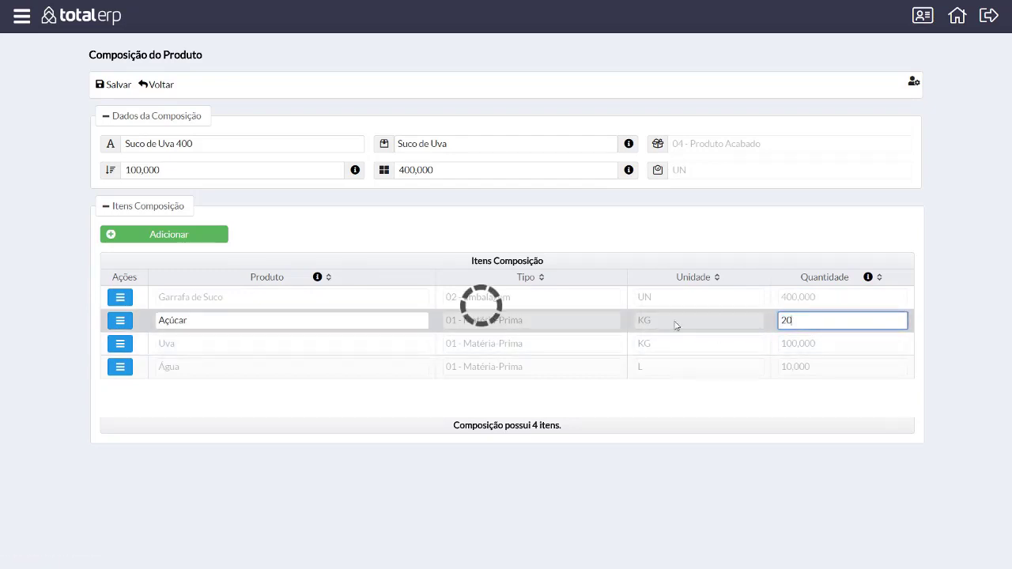
key("Tab")
Set the item quantities to 200 for Uva and 20 for Água.
left_click(120, 343)
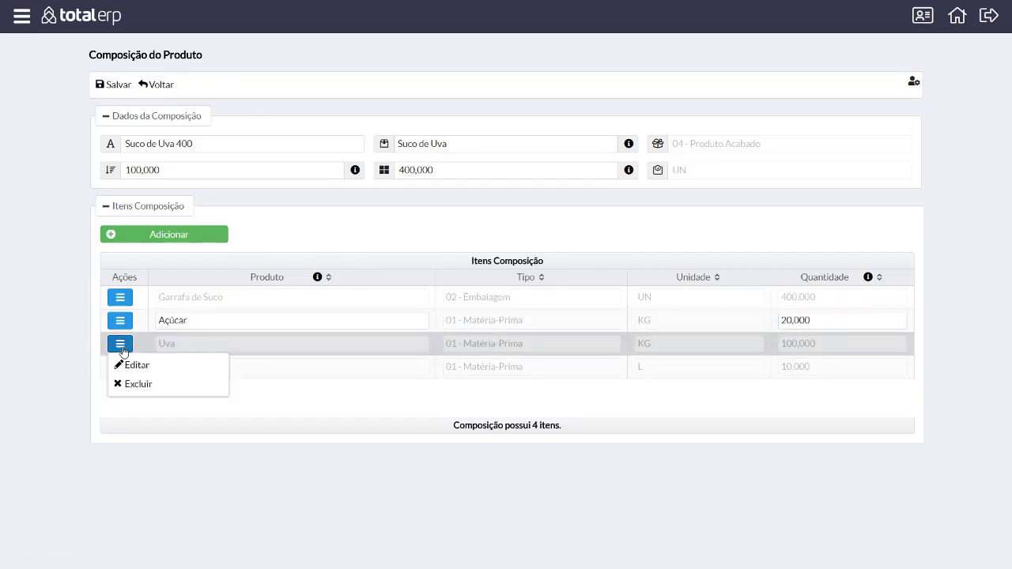
left_click(133, 366)
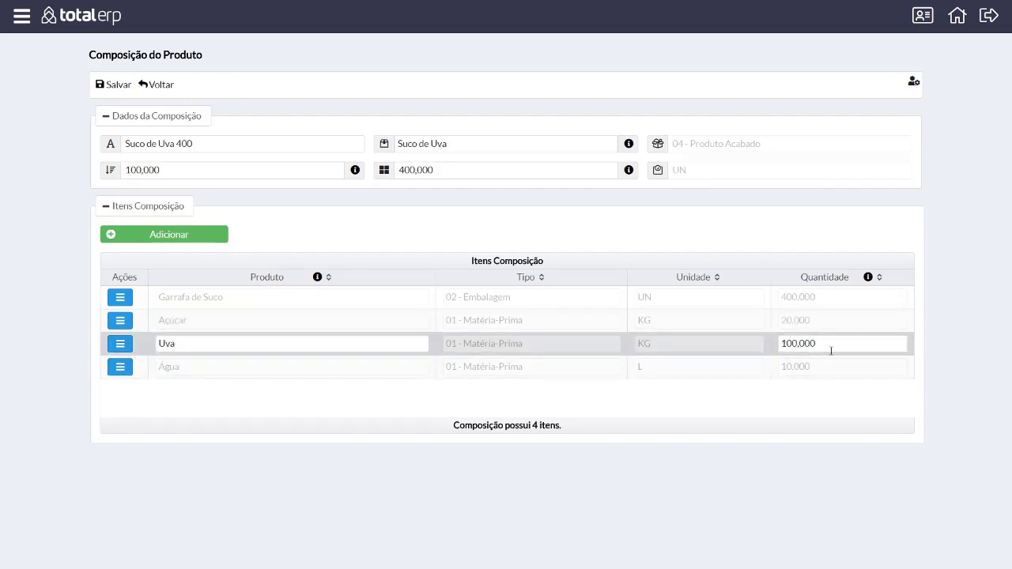
type("2")
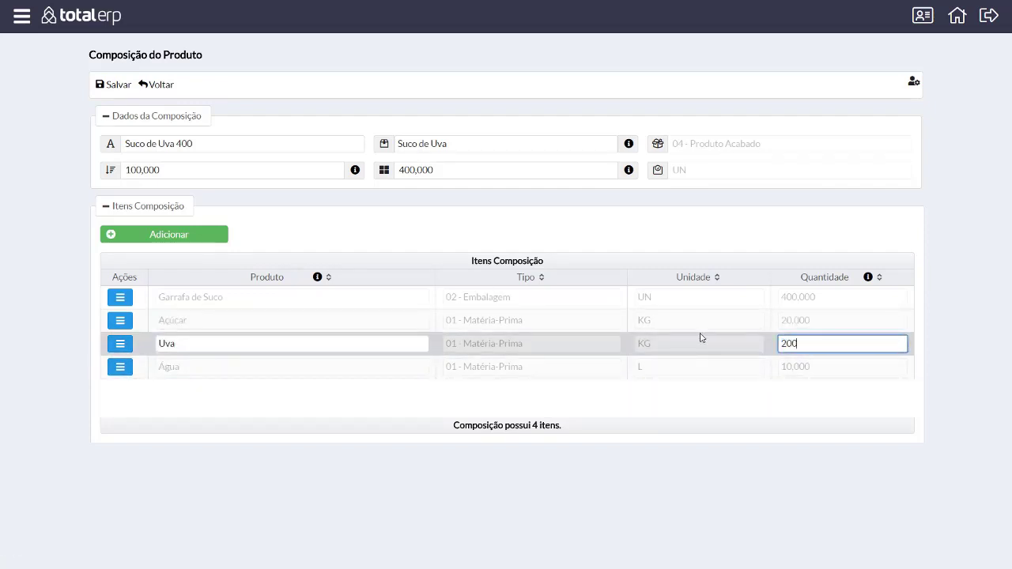
type("00")
left_click(119, 366)
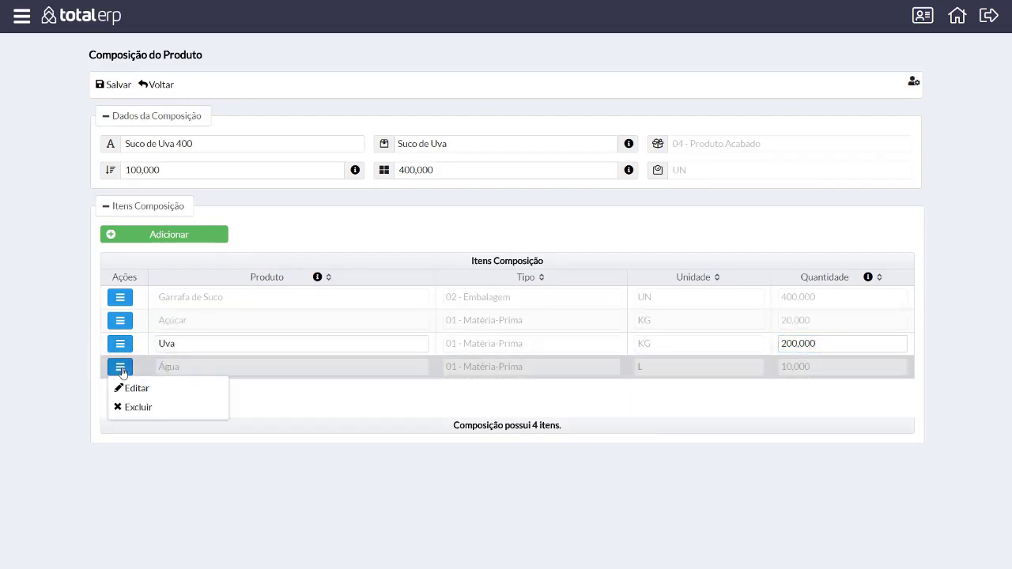
left_click(136, 388)
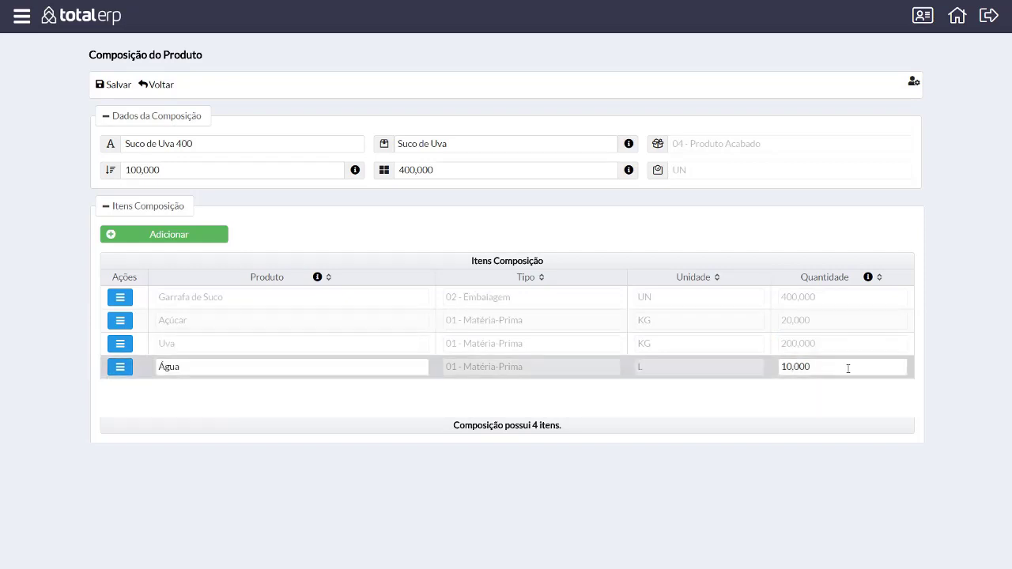
left_click(816, 367)
double_click(815, 367)
type("20")
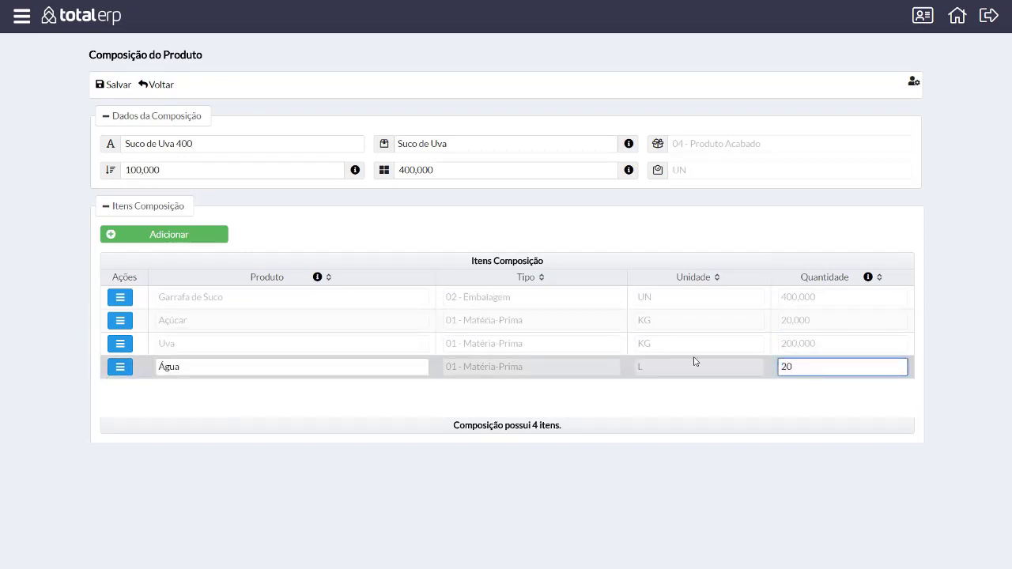
Save the Suco de Uva 400 composition and list all product compositions, opening the available actions for Suco de Uva 400.
key("Tab")
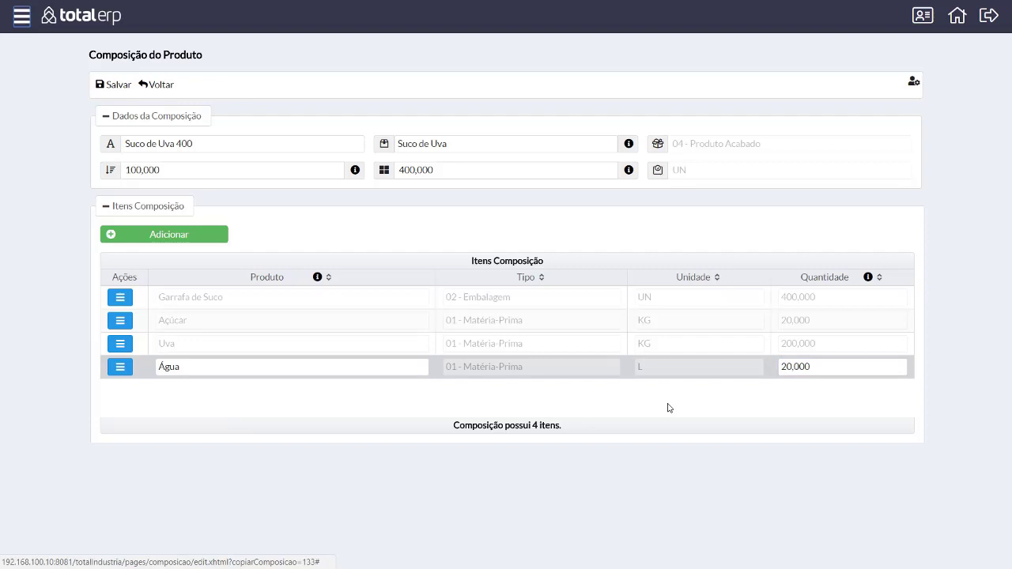
left_click(110, 90)
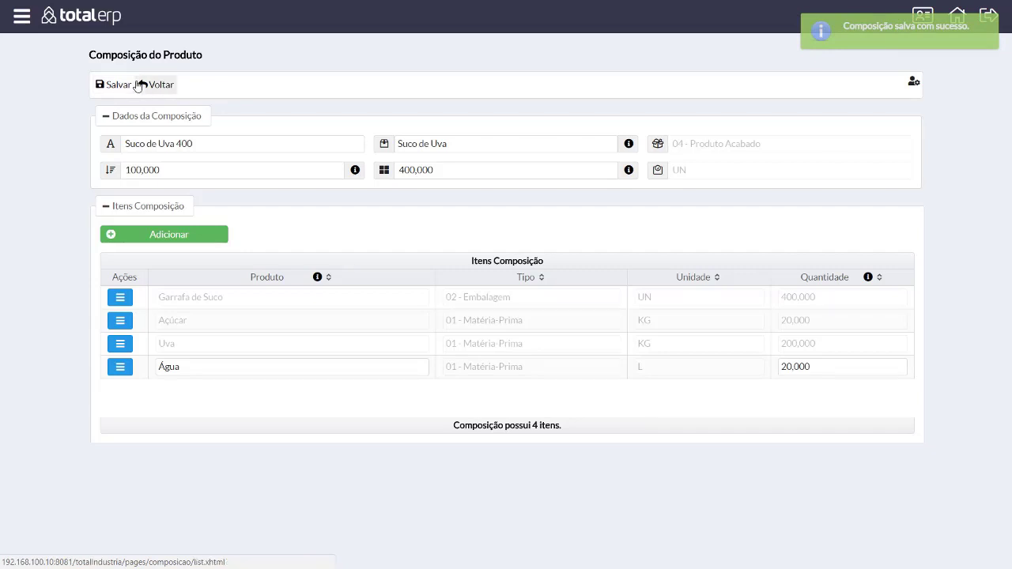
left_click(23, 18)
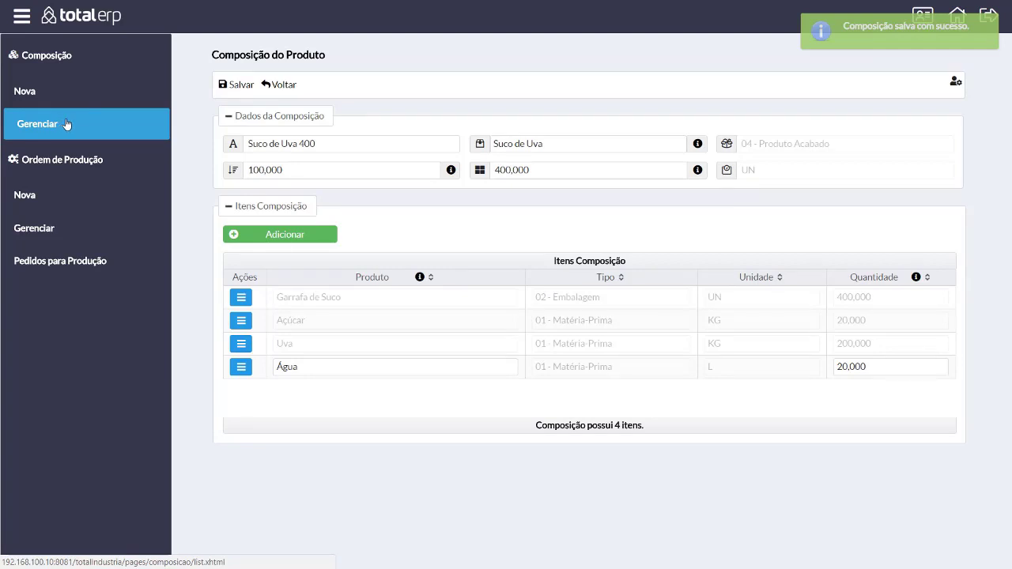
left_click(67, 124)
left_click(154, 169)
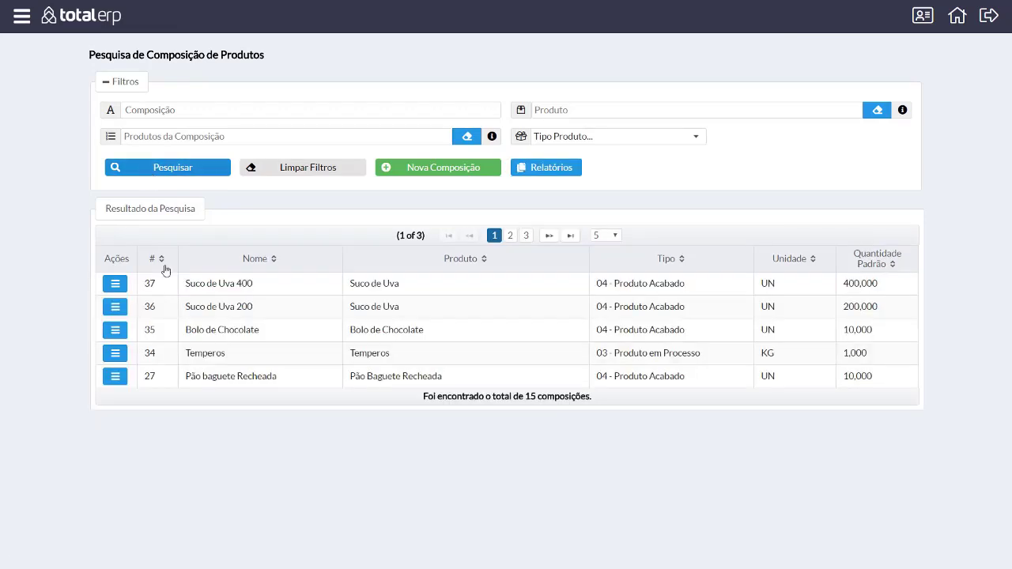
left_click(116, 283)
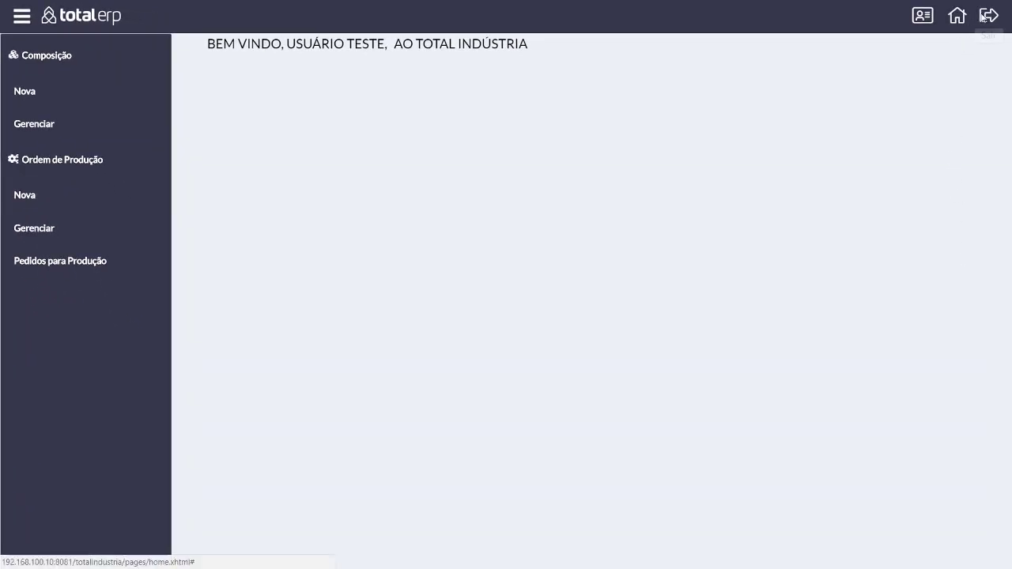
Switch to Total ERP and view the production control batch model options in the company's configuration.
left_click(984, 16)
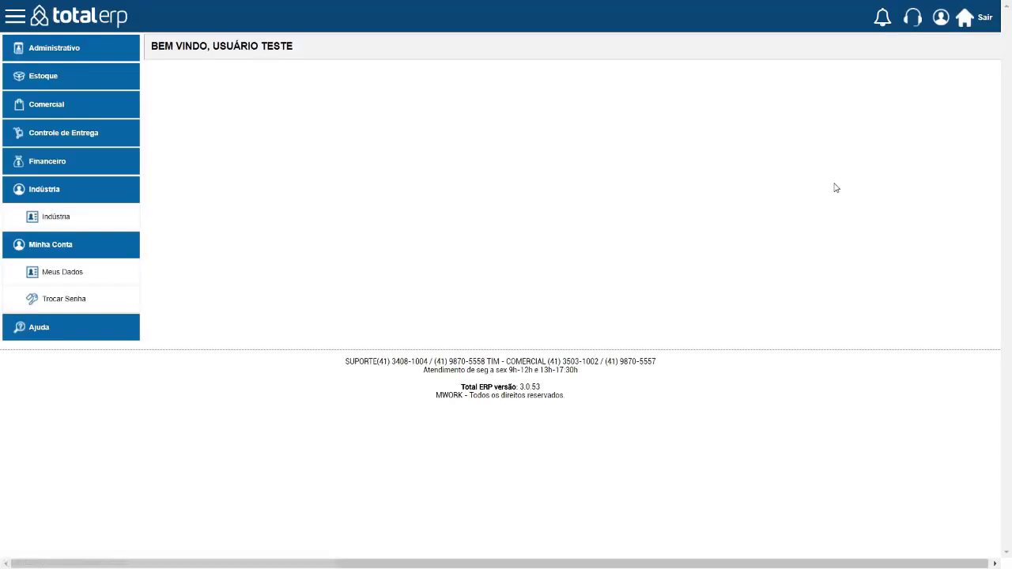
left_click(122, 49)
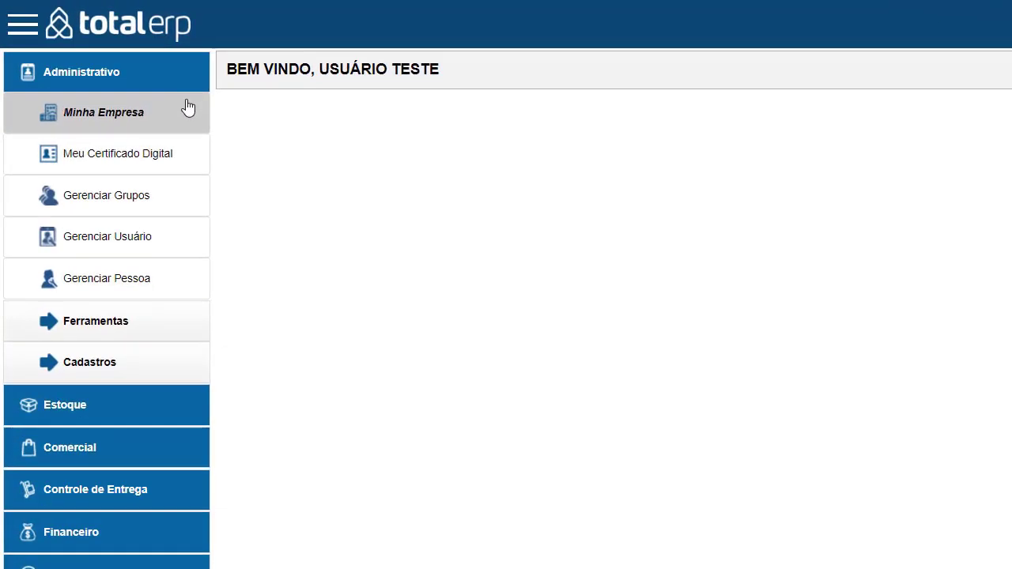
left_click(187, 109)
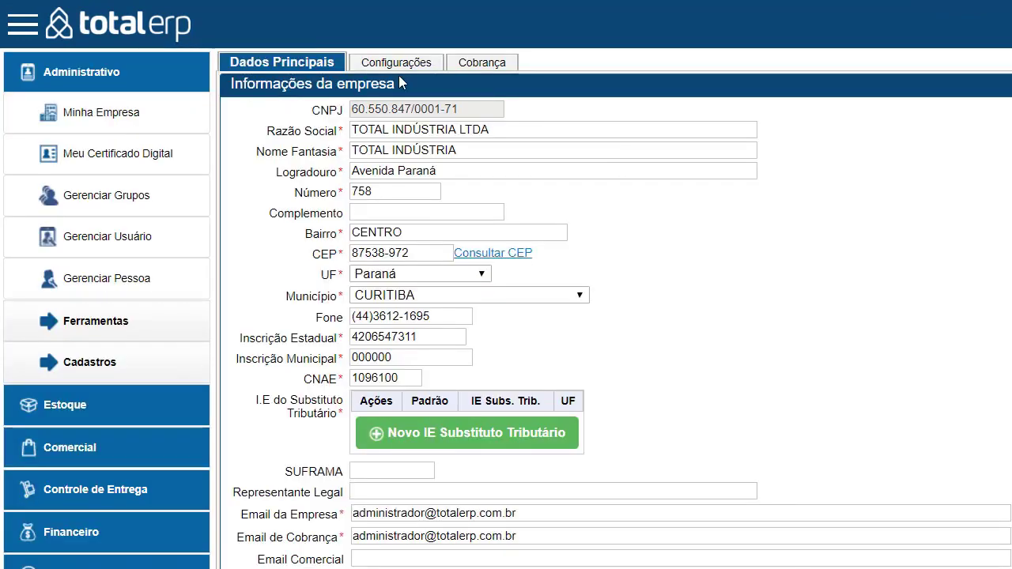
left_click(400, 68)
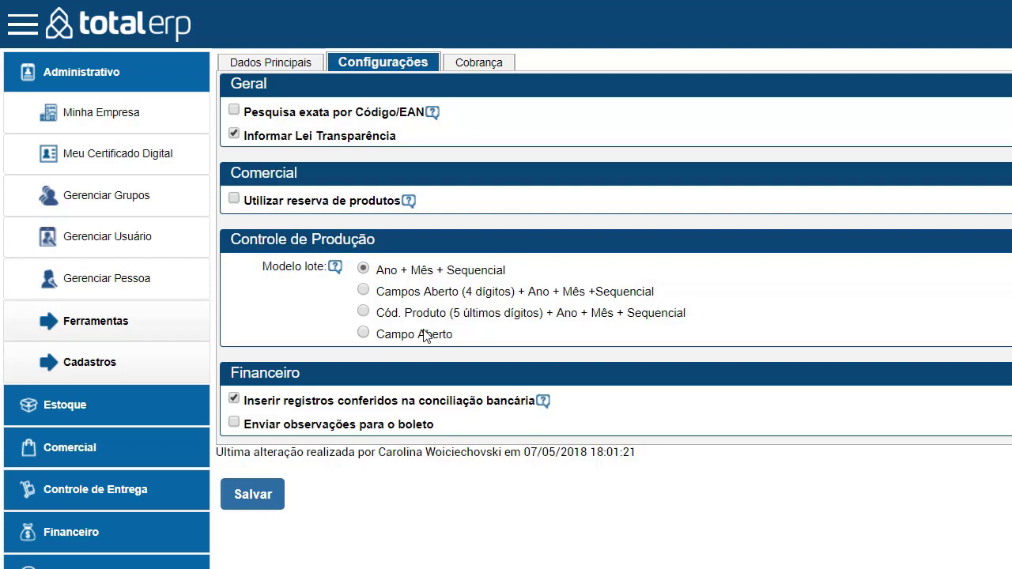
mouse_move(337, 276)
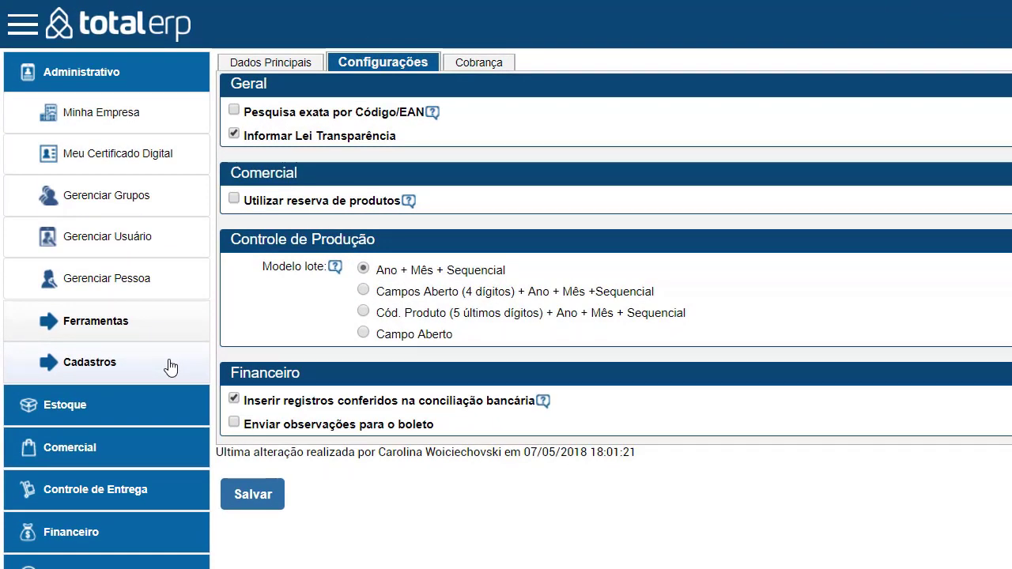
Search the registered observations without filters and open Instruções de Produção for editing.
left_click(119, 253)
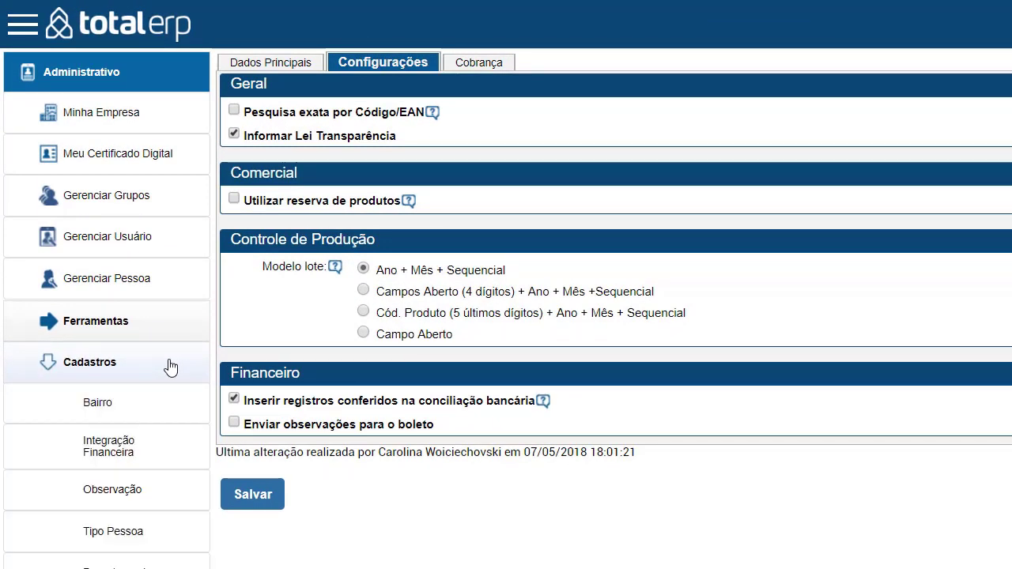
left_click(150, 492)
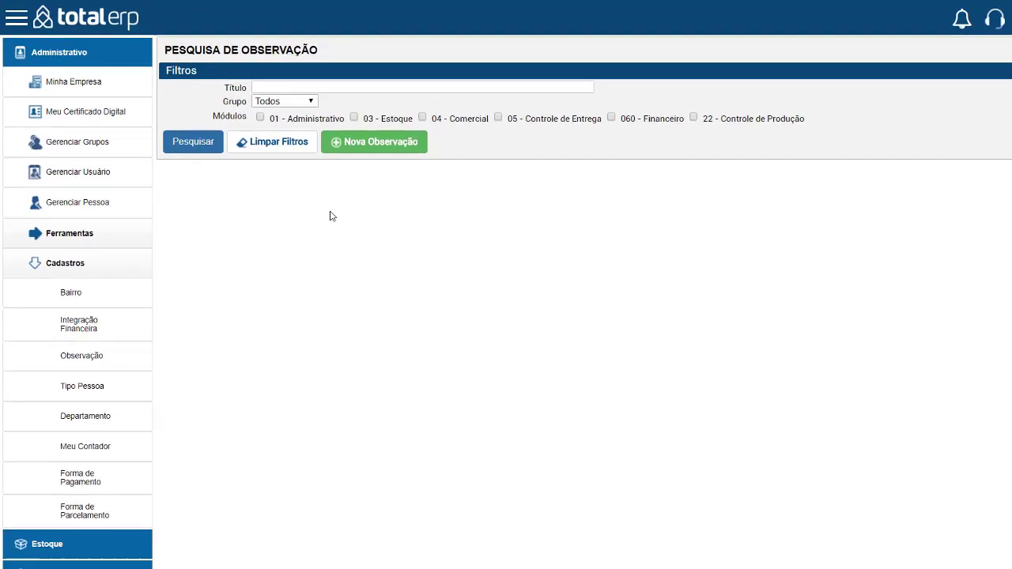
left_click(190, 136)
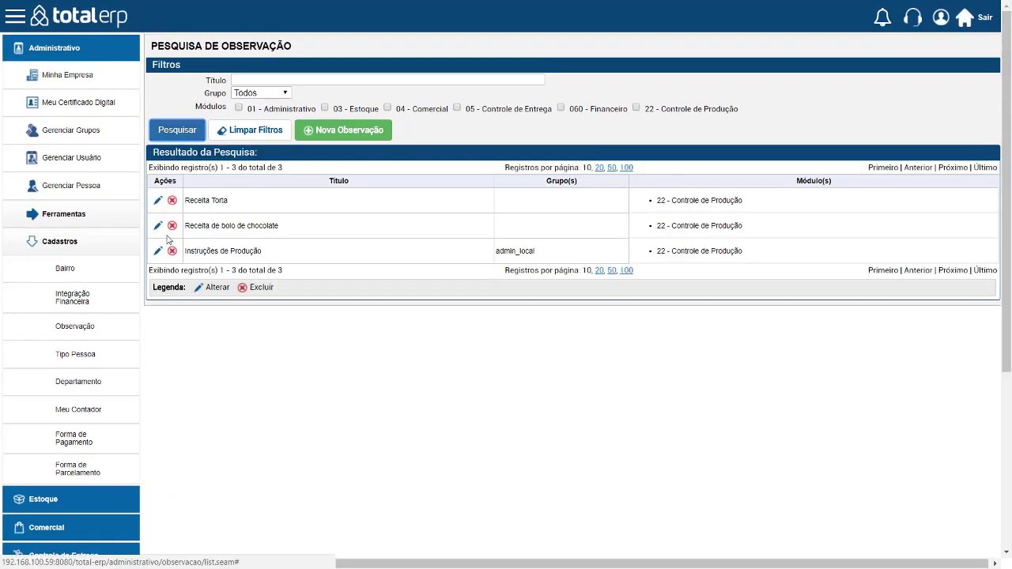
left_click(157, 251)
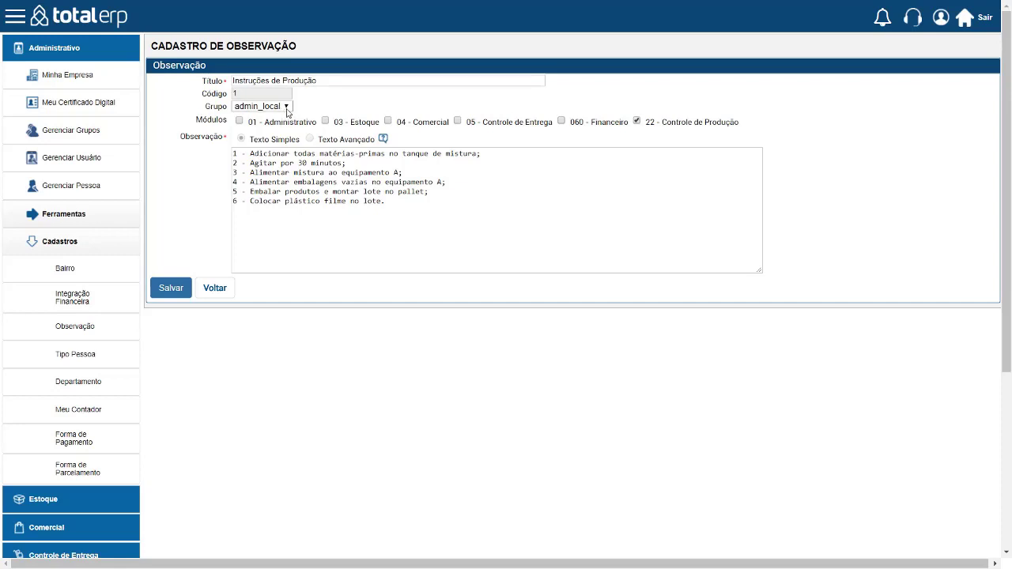
Set the group of the Instruções de Produção observation to admin_local and save it.
left_click(287, 108)
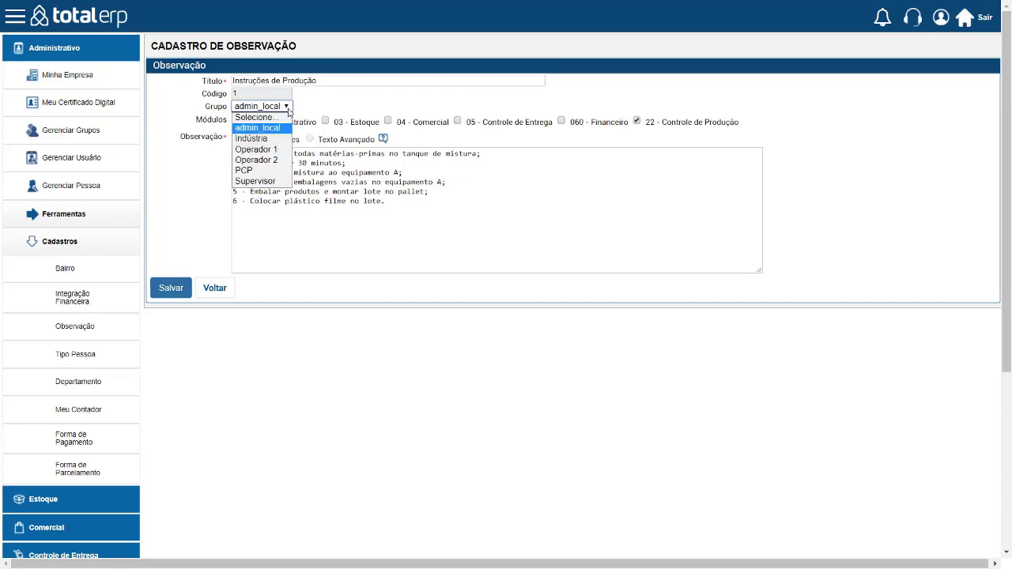
left_click(282, 132)
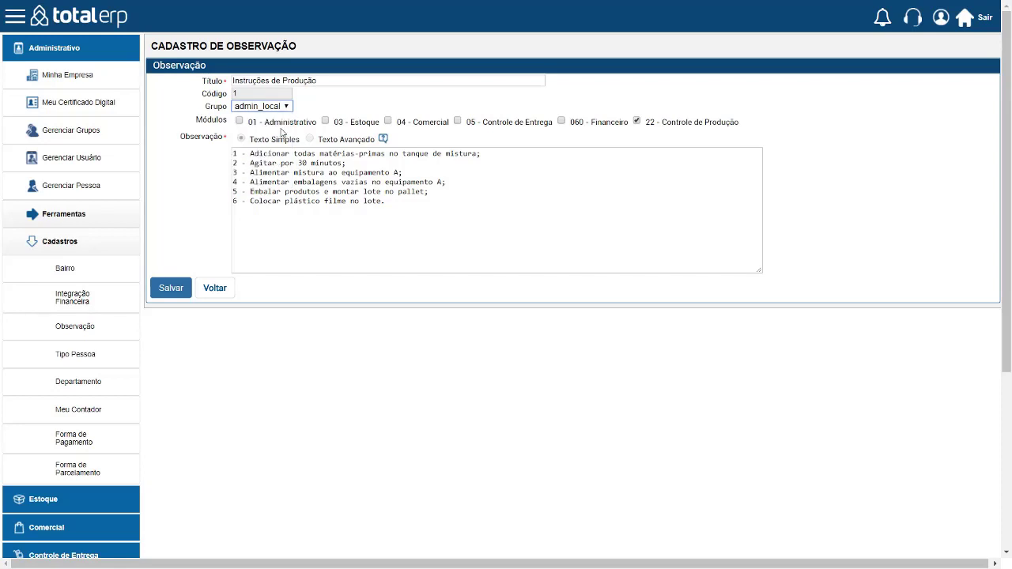
left_click(173, 286)
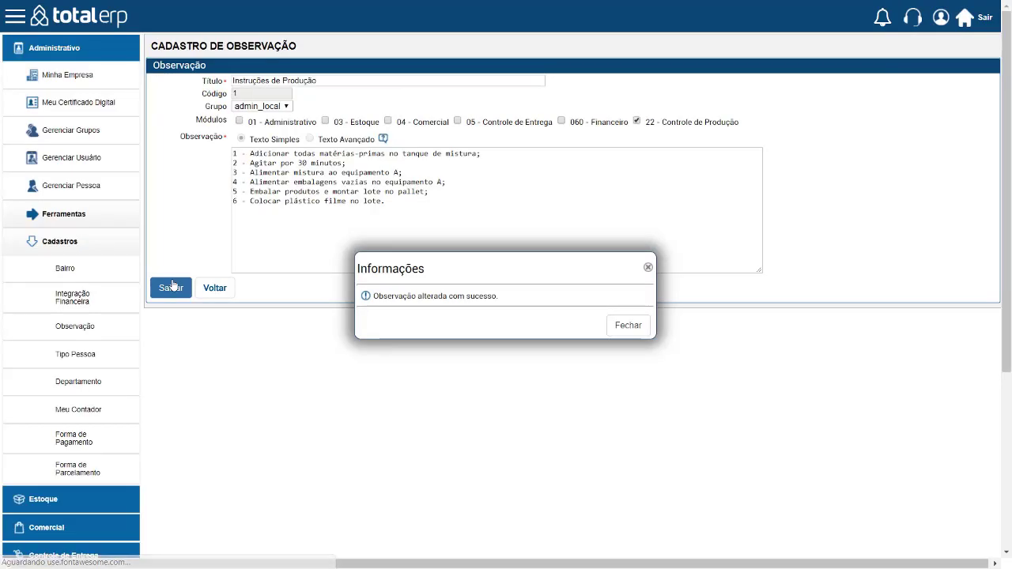
left_click(626, 327)
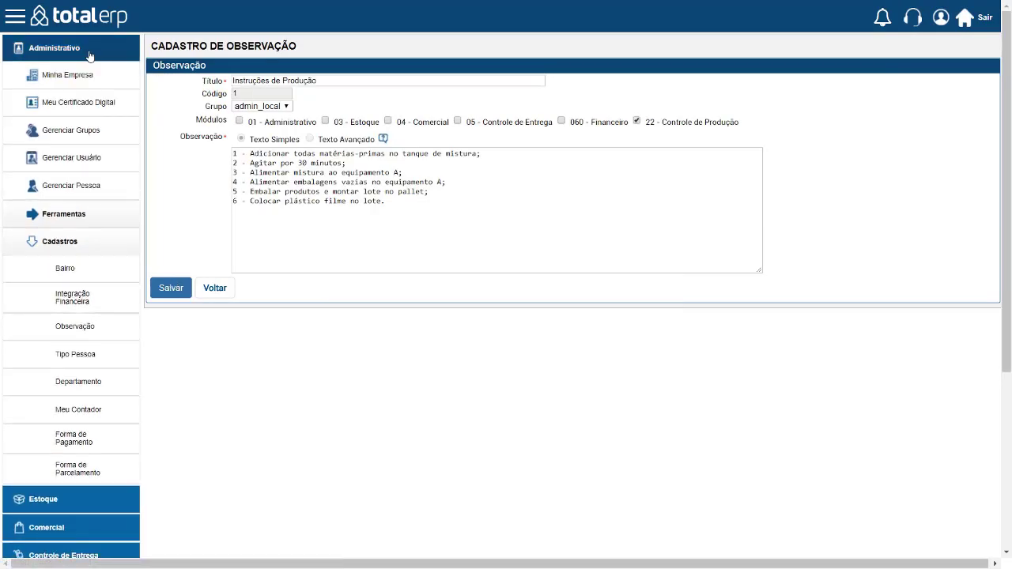
Switch to Total Indústria and start a new production order.
left_click(85, 59)
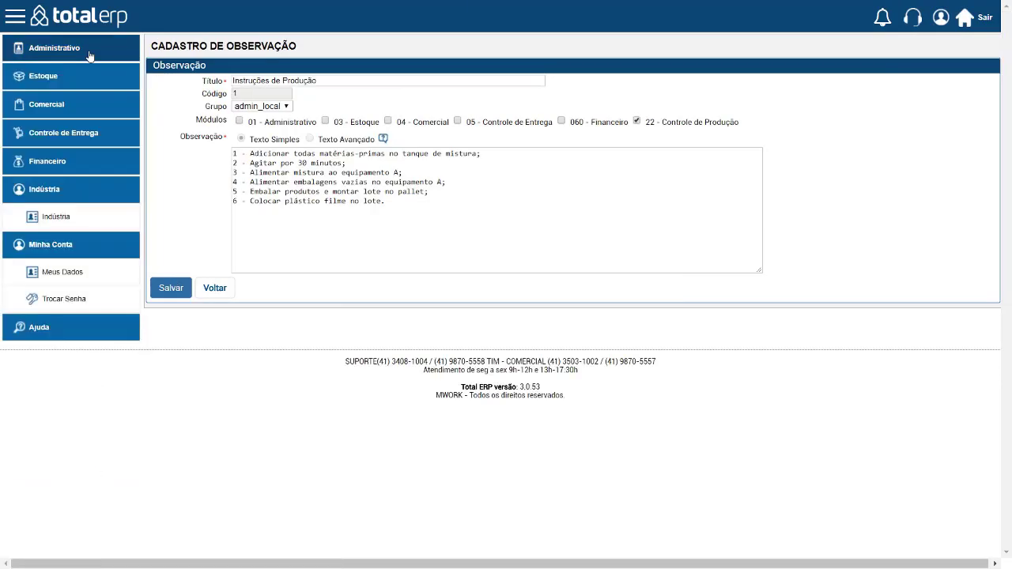
left_click(49, 217)
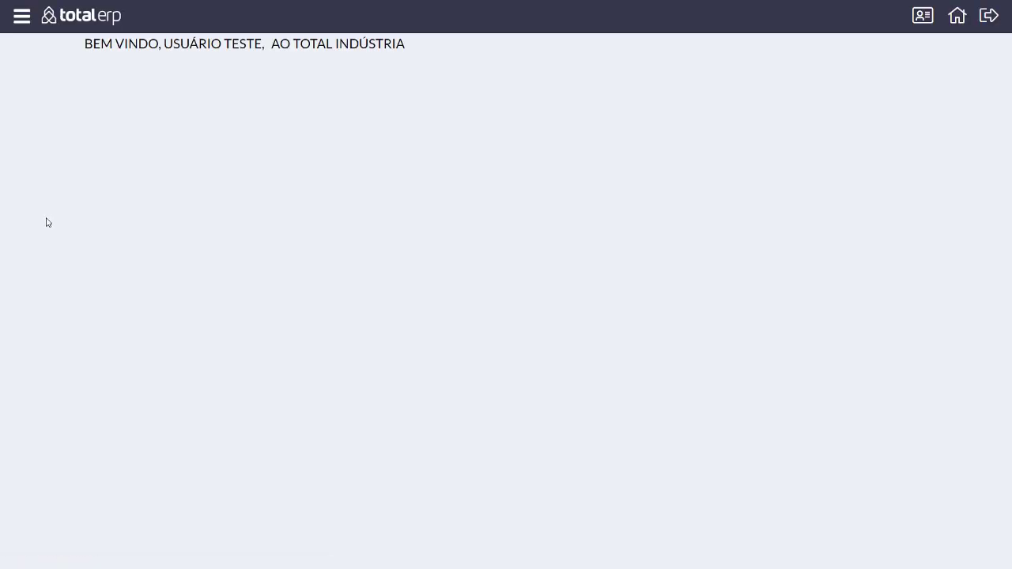
left_click(24, 16)
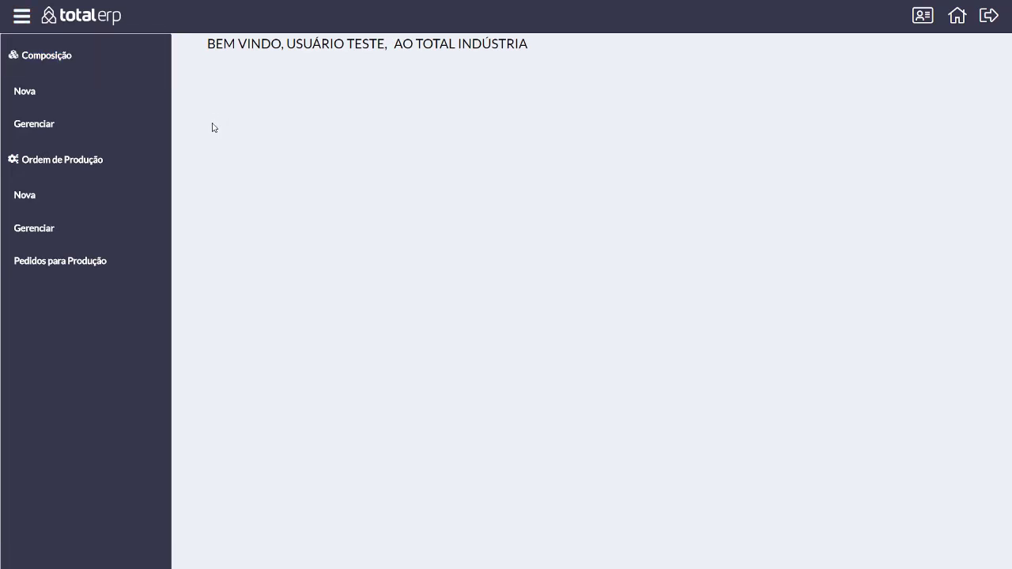
left_click(44, 192)
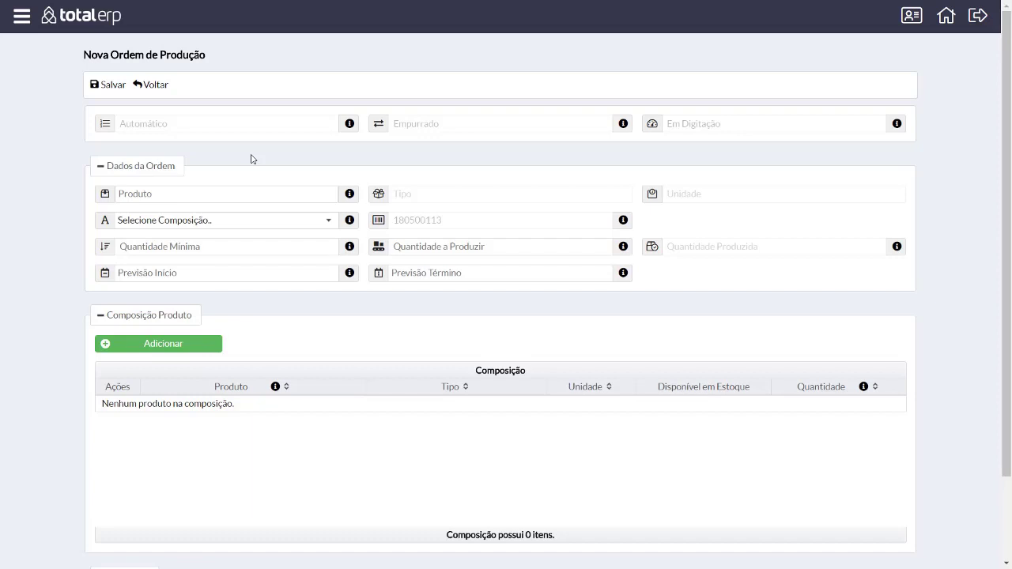
left_click(19, 20)
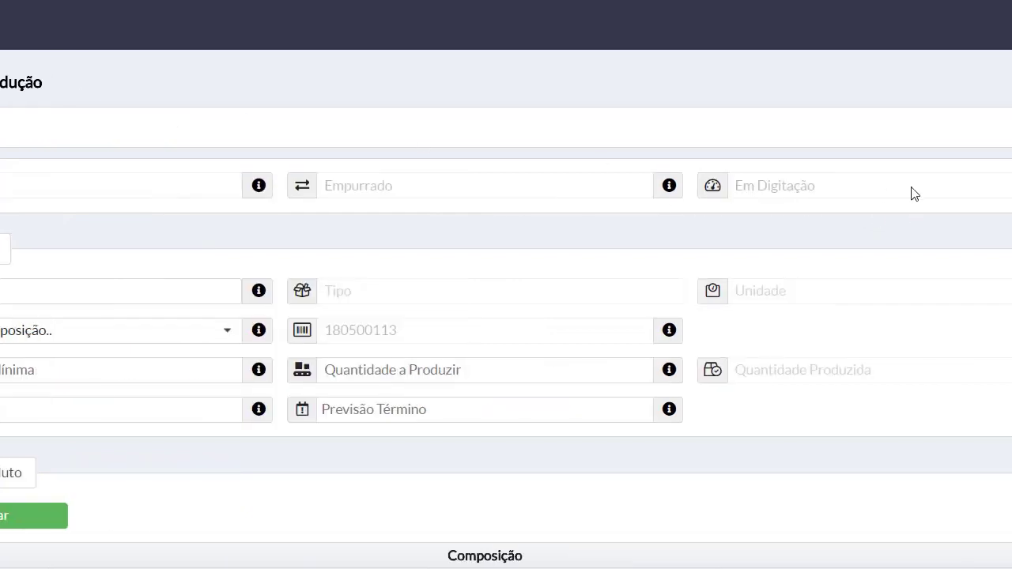
Choose Suco de Uva as the product of the new production order.
mouse_move(945, 193)
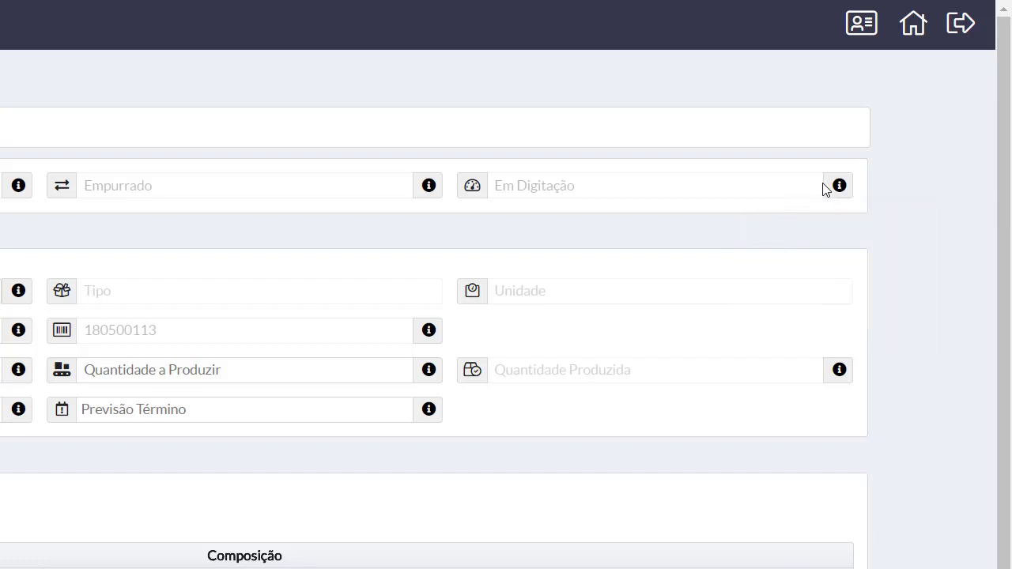
mouse_move(839, 186)
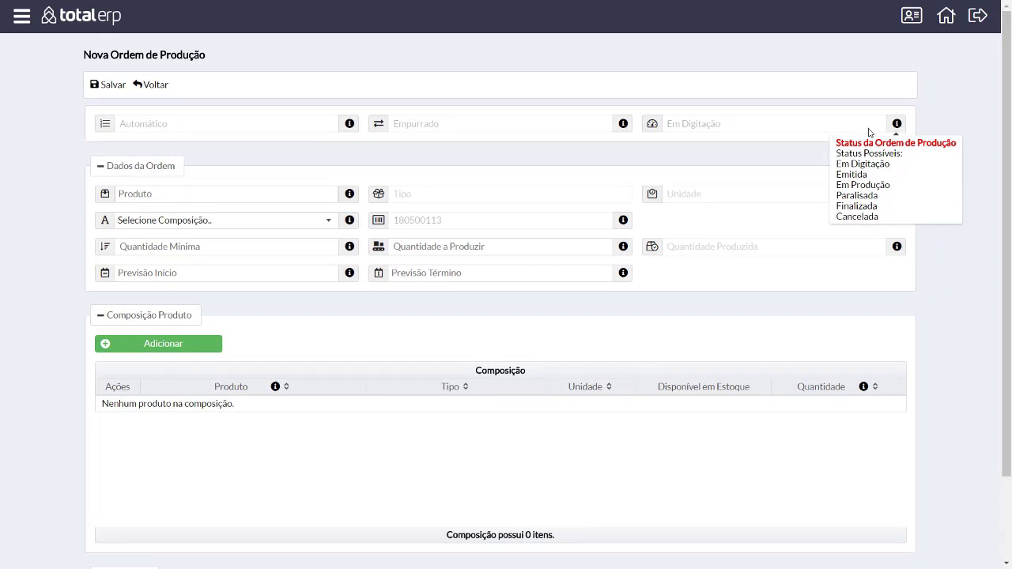
left_click(168, 191)
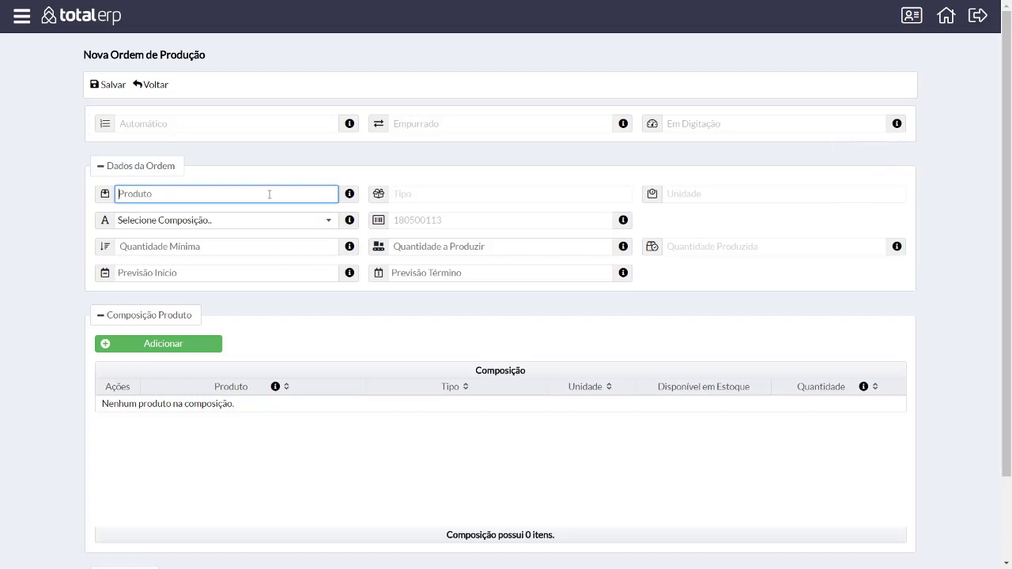
type("suco")
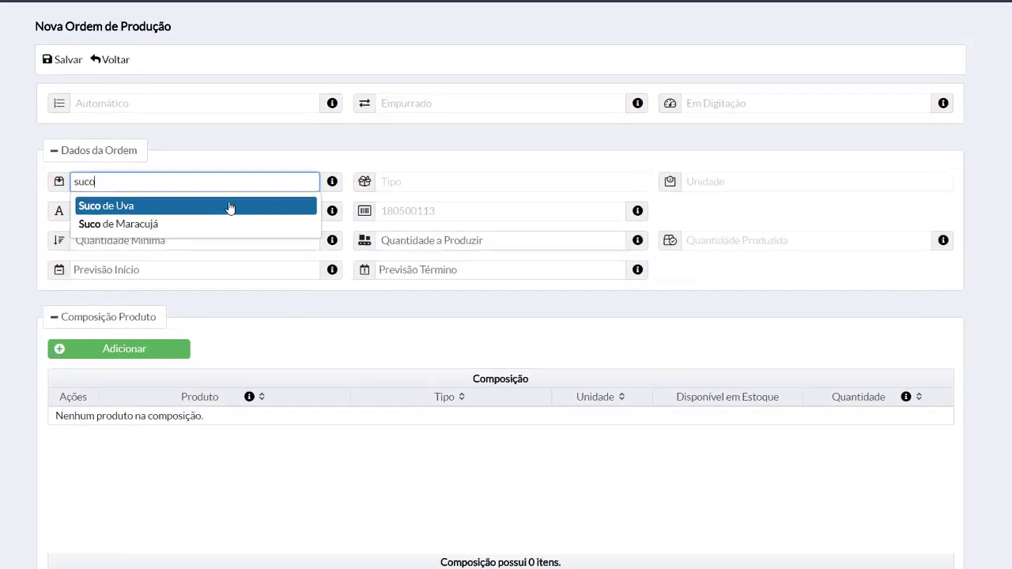
left_click(259, 216)
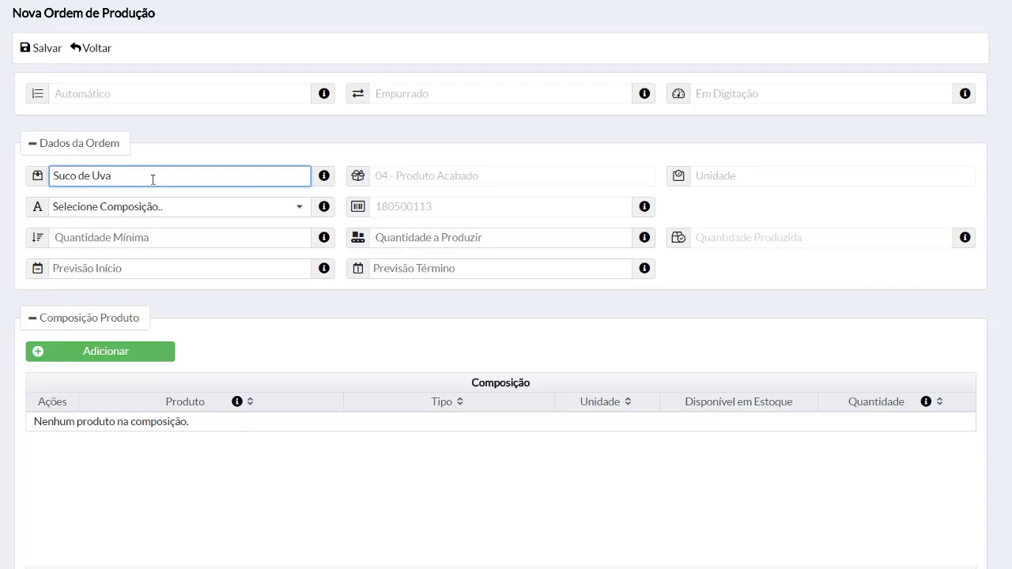
Replace the production order's product with Bolo de Chocolate.
key("ctrl+a")
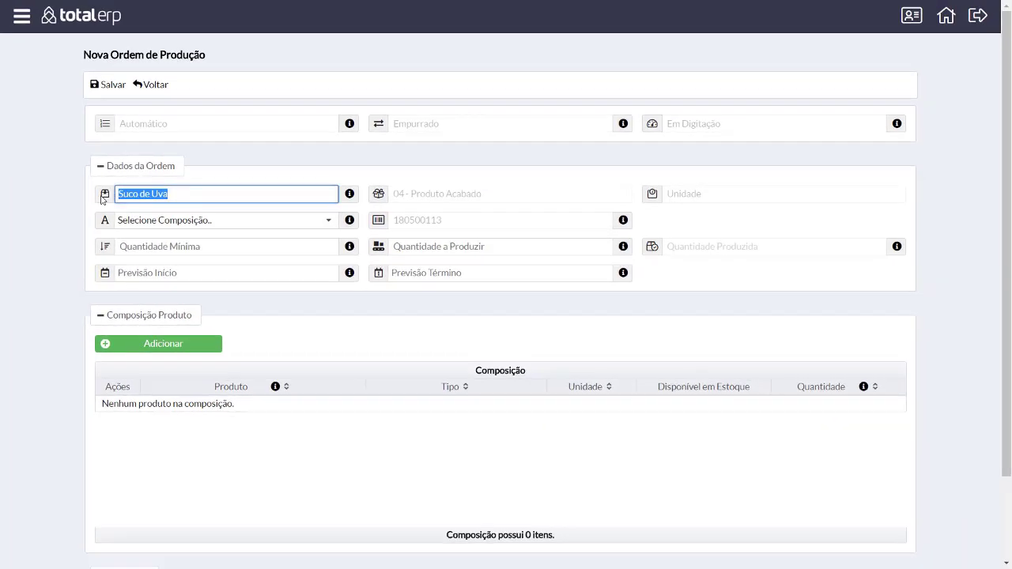
type("bolo de")
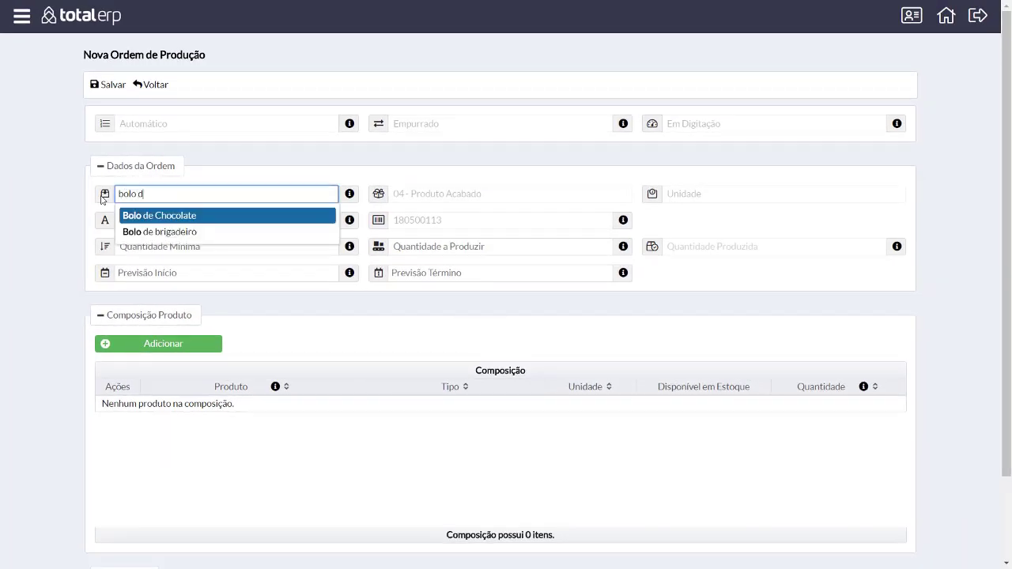
left_click(159, 219)
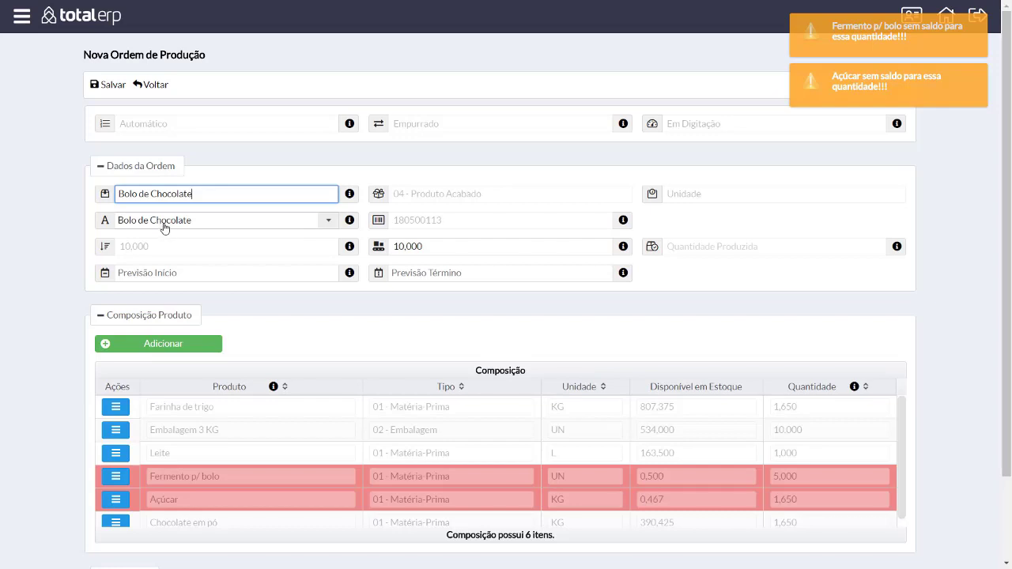
Change the production order's product to Suco de Uva and choose the Suco de Uva 200 composition.
left_click_drag(214, 197, 16, 177)
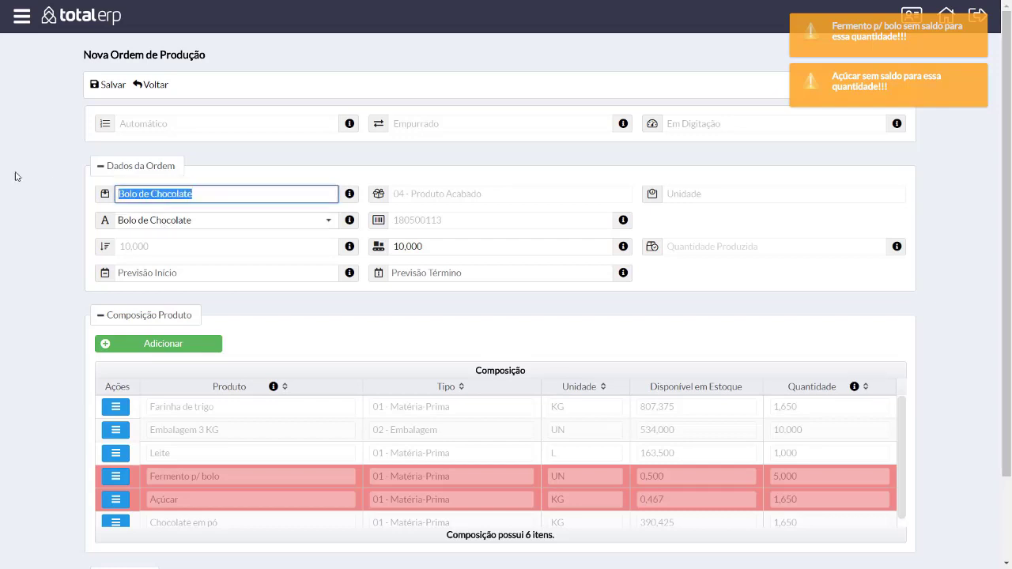
type("suco de uv")
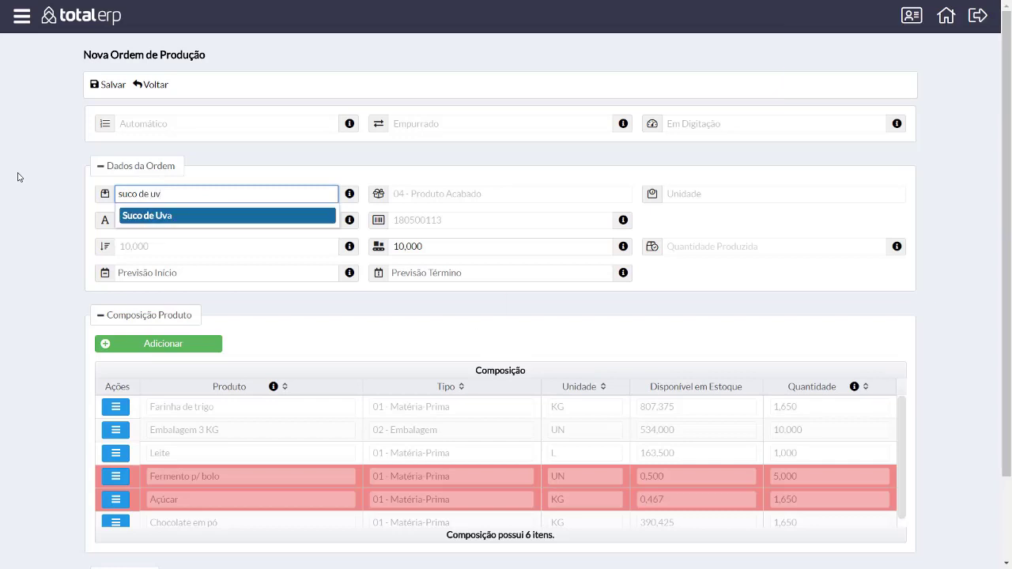
left_click(143, 219)
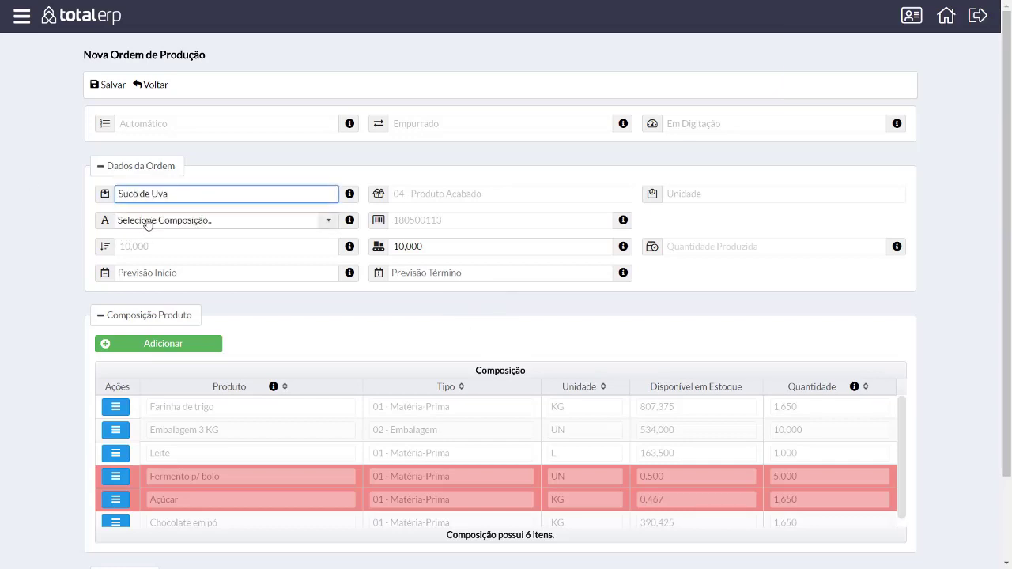
left_click(167, 222)
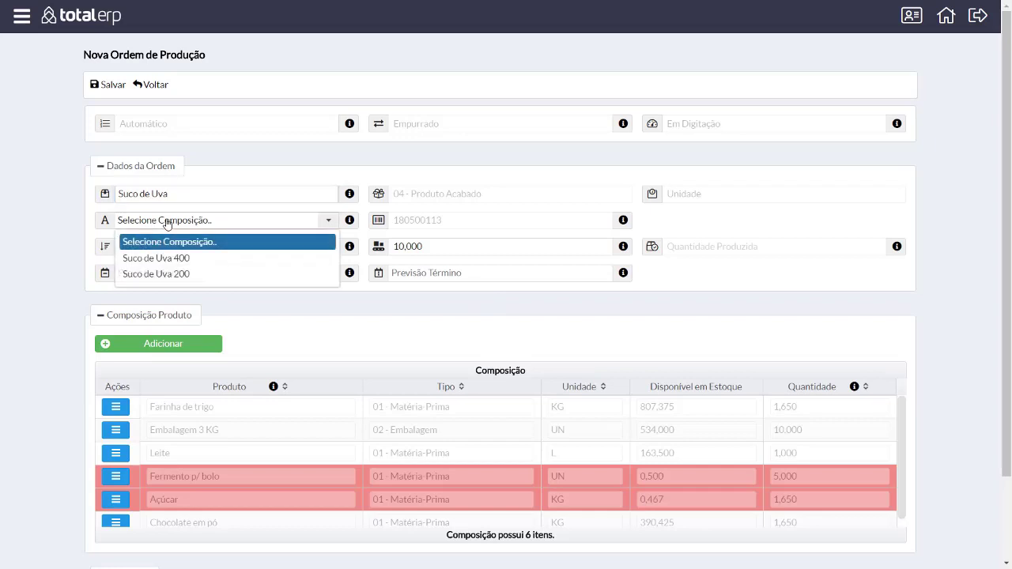
left_click(164, 275)
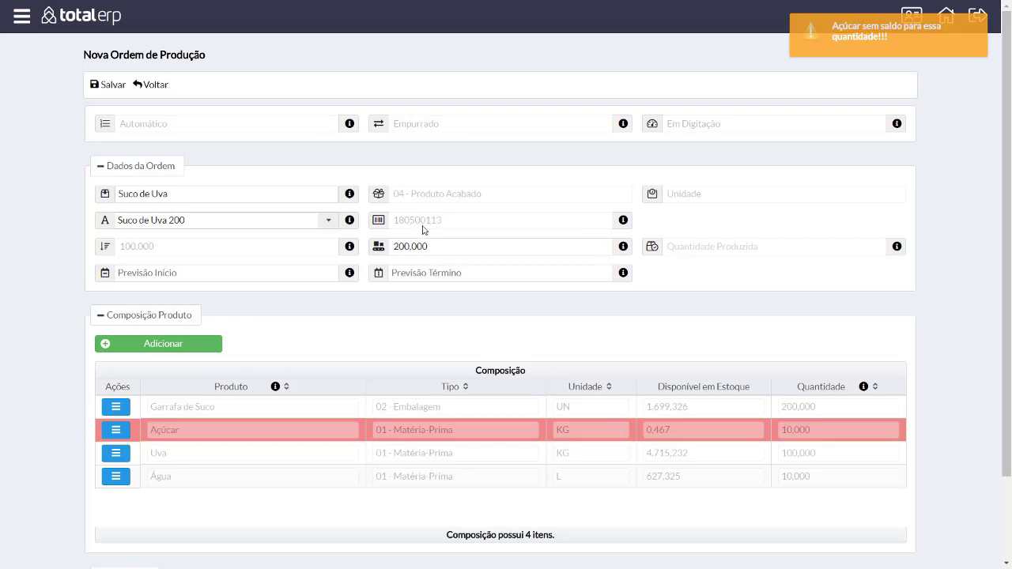
Set the quantity to produce in the Suco de Uva order to 50.
mouse_move(624, 226)
left_click(464, 249)
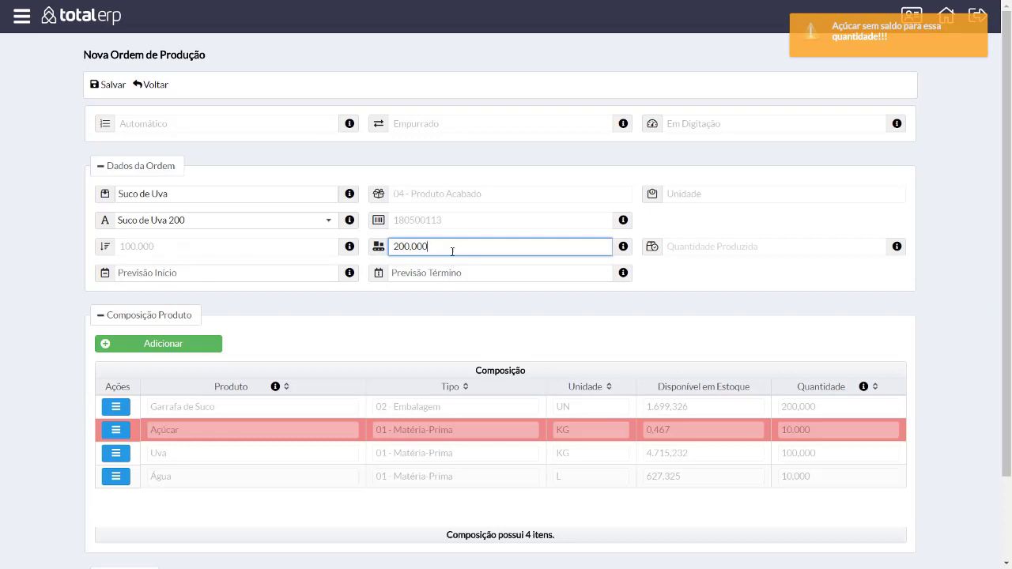
left_click_drag(452, 251, 337, 253)
type("50")
key("Tab")
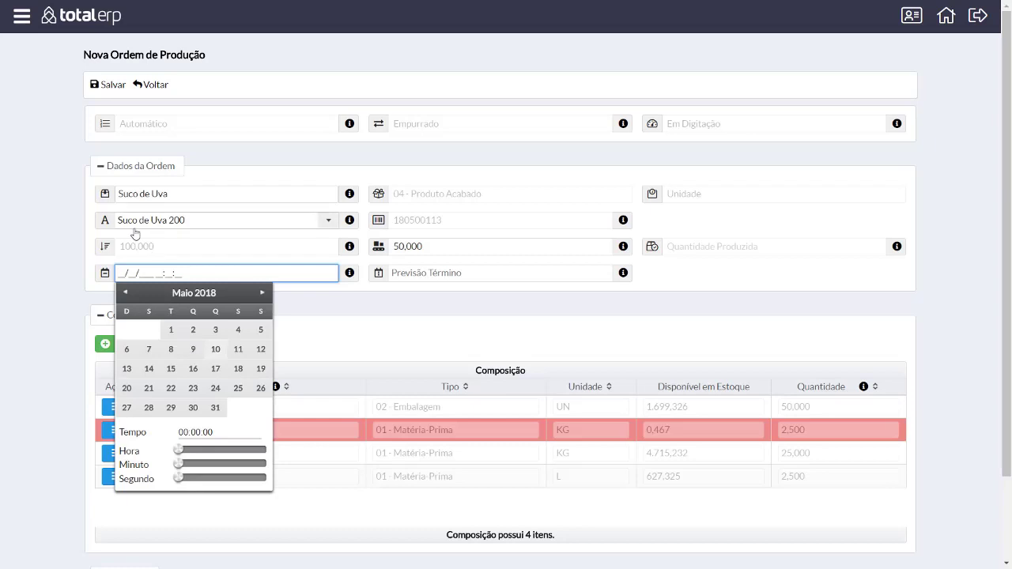
Change the order's quantity to produce to 200.
left_click(430, 250)
left_click_drag(447, 242, 340, 240)
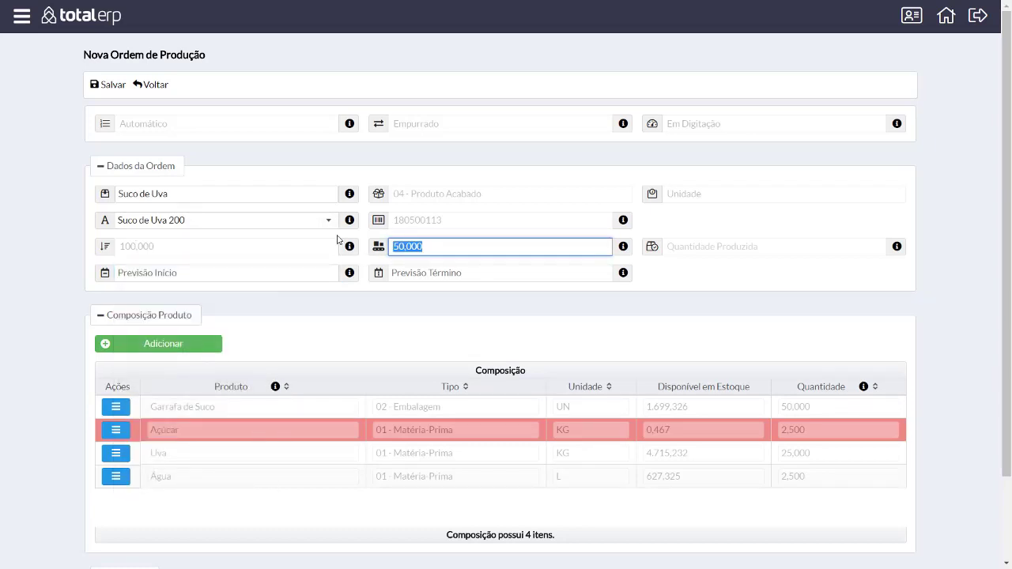
type("200")
key("Tab")
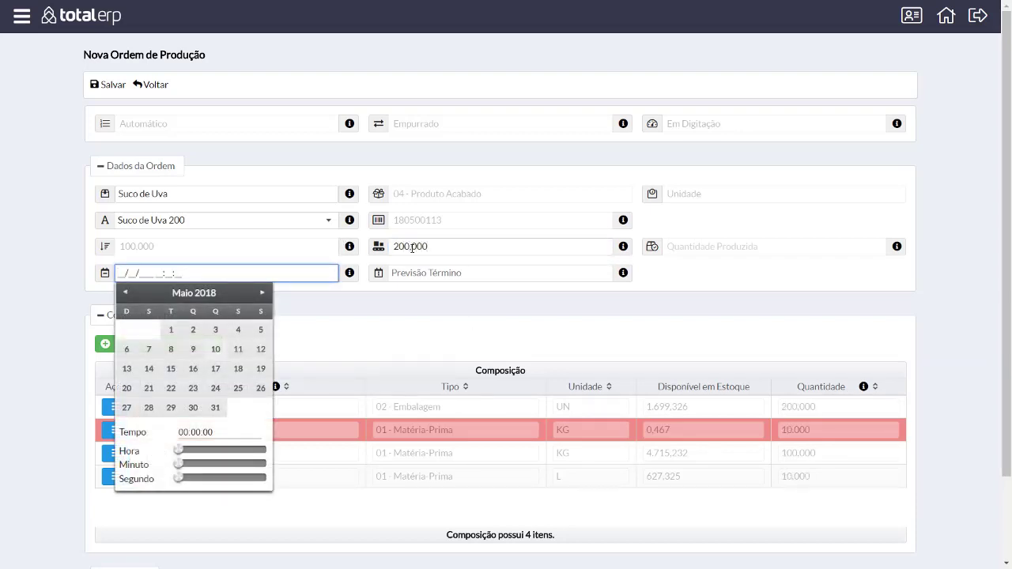
Raise the order's quantity to produce to 250.
left_click(412, 248)
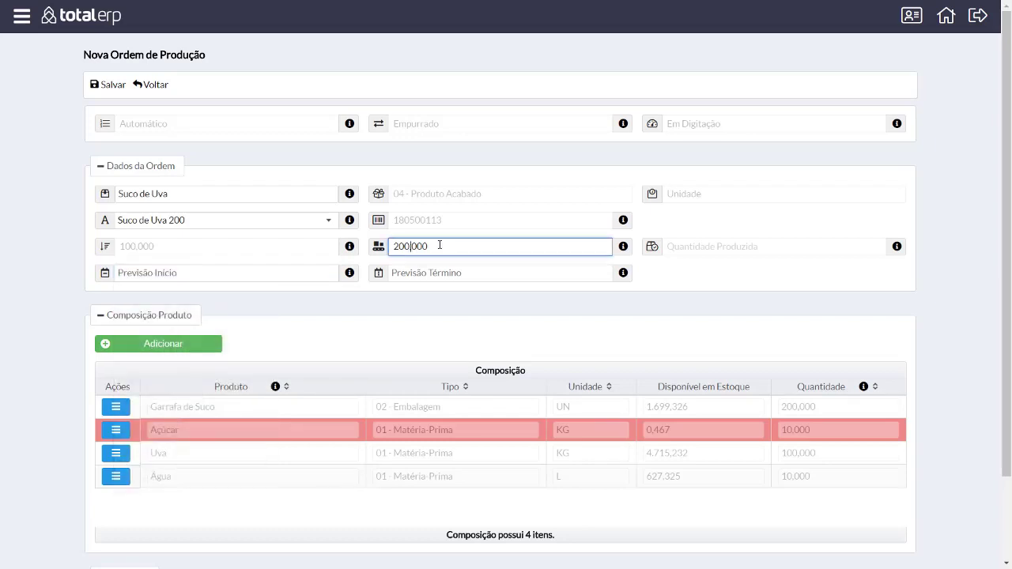
left_click_drag(443, 243, 373, 251)
type("250")
key("Tab")
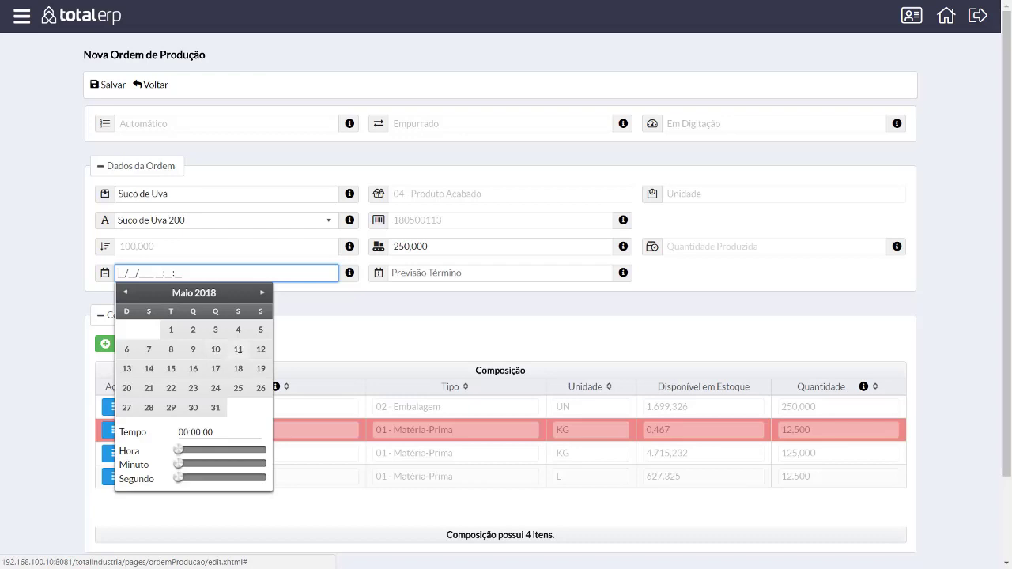
Set the order's expected start to 11/05/2018 08:00:00 and its expected end to 12/05/2018 10:00:00.
left_click(238, 349)
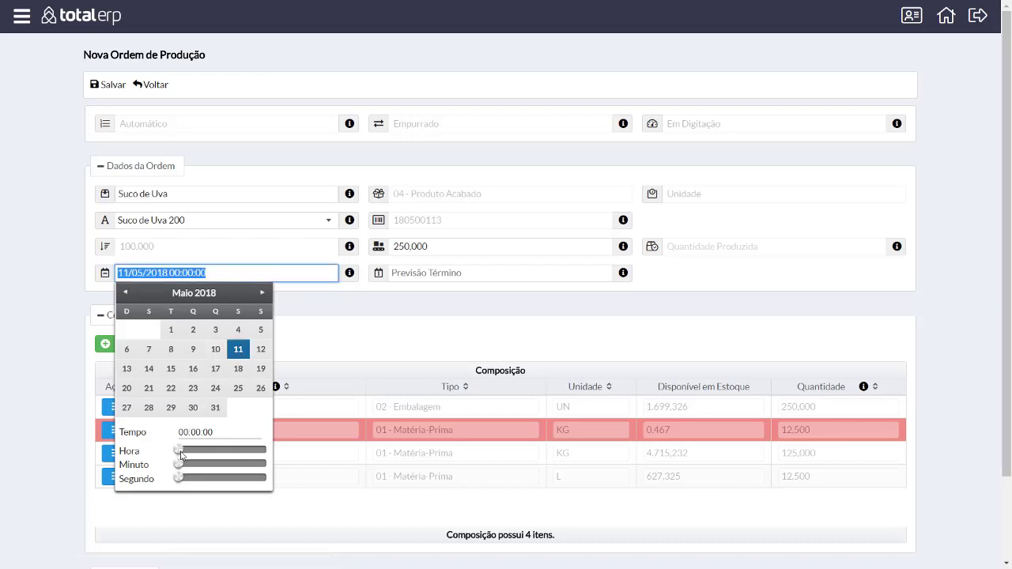
left_click_drag(178, 449, 211, 457)
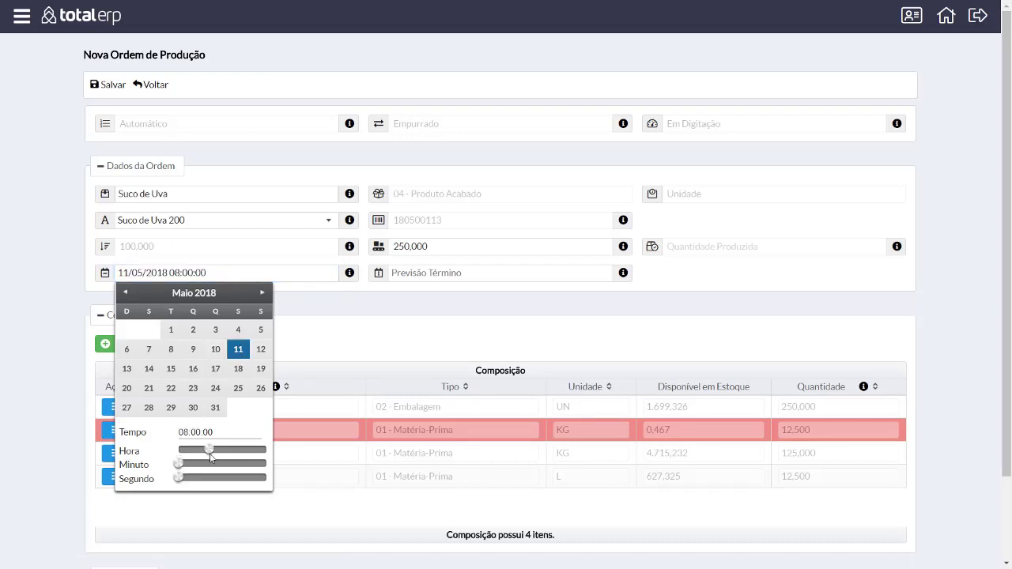
left_click(404, 275)
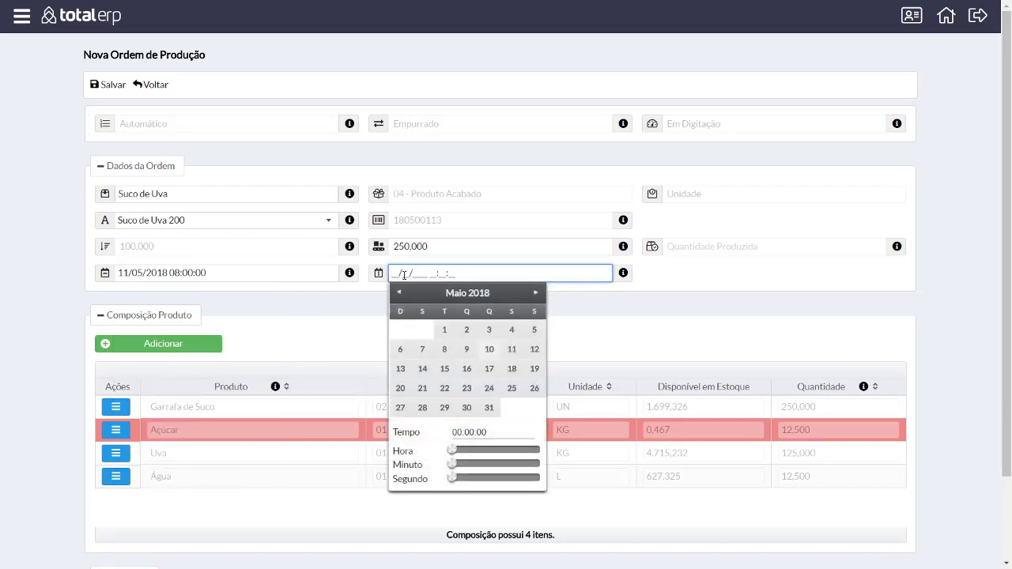
left_click(531, 350)
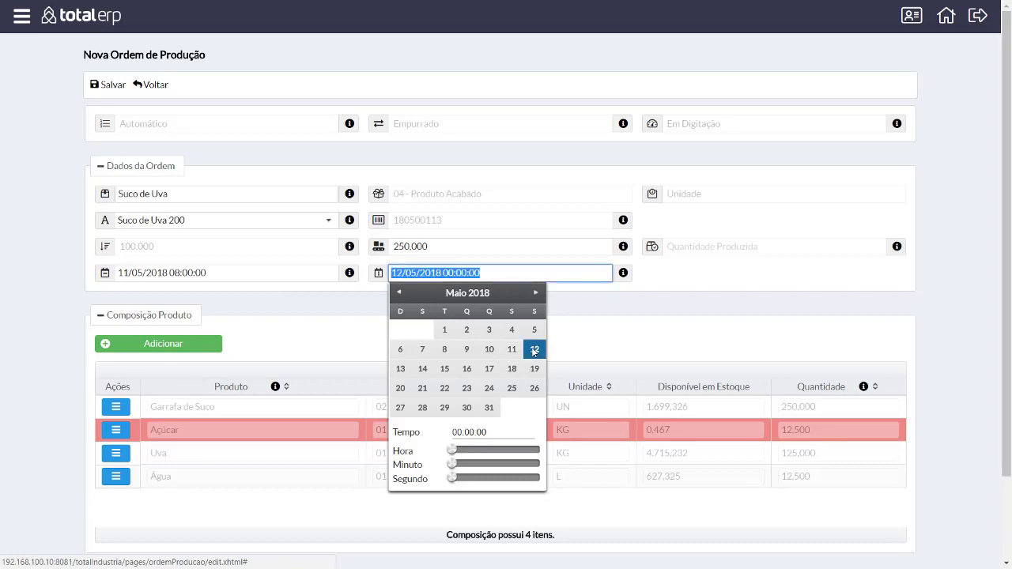
left_click_drag(454, 452, 492, 453)
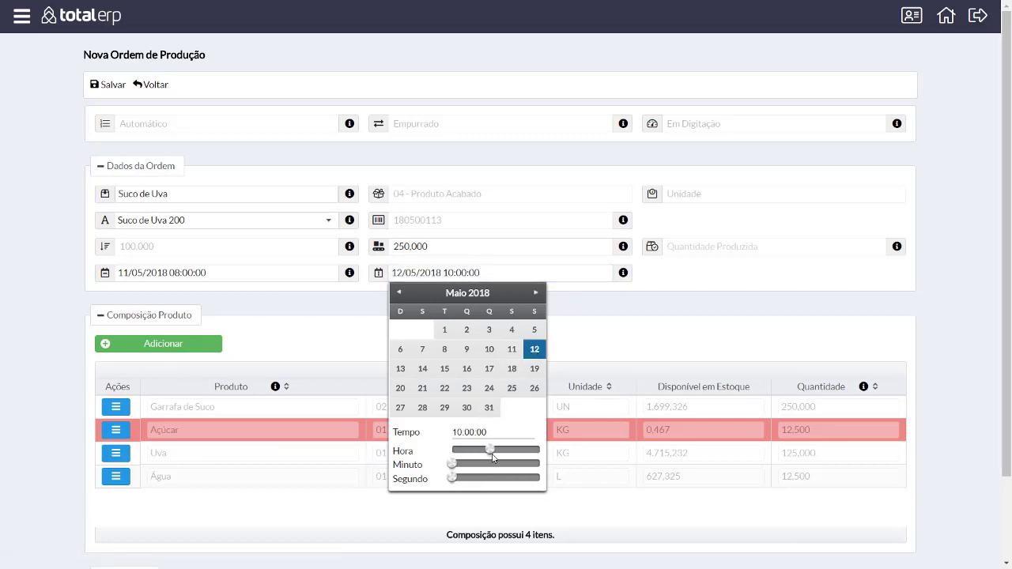
left_click(618, 356)
Re-enter 250 as the quantity to produce and reselect the Suco de Uva 200 composition to reload its default quantities.
scroll(431, 344, "down", 2)
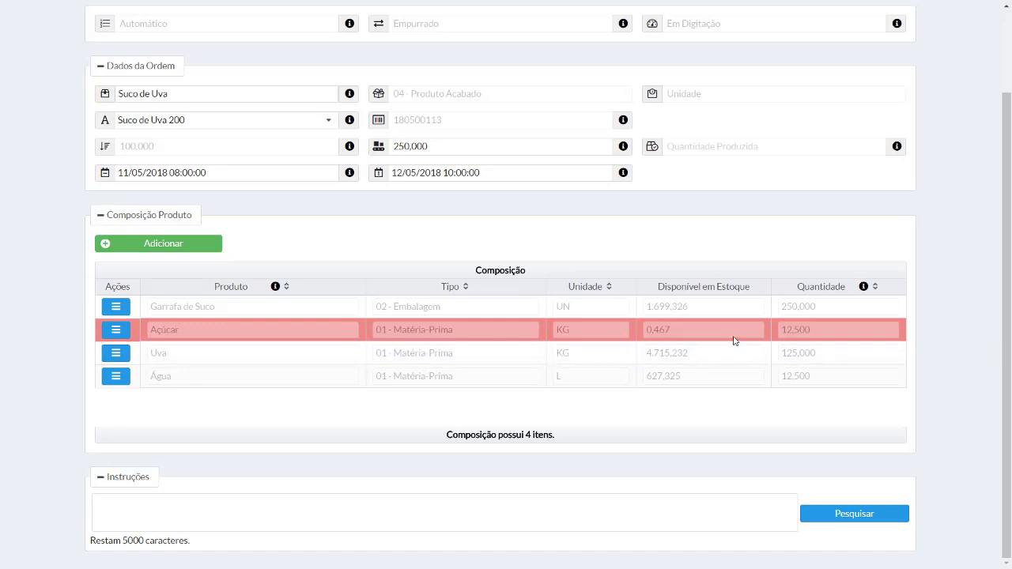
scroll(735, 316, "up", 2)
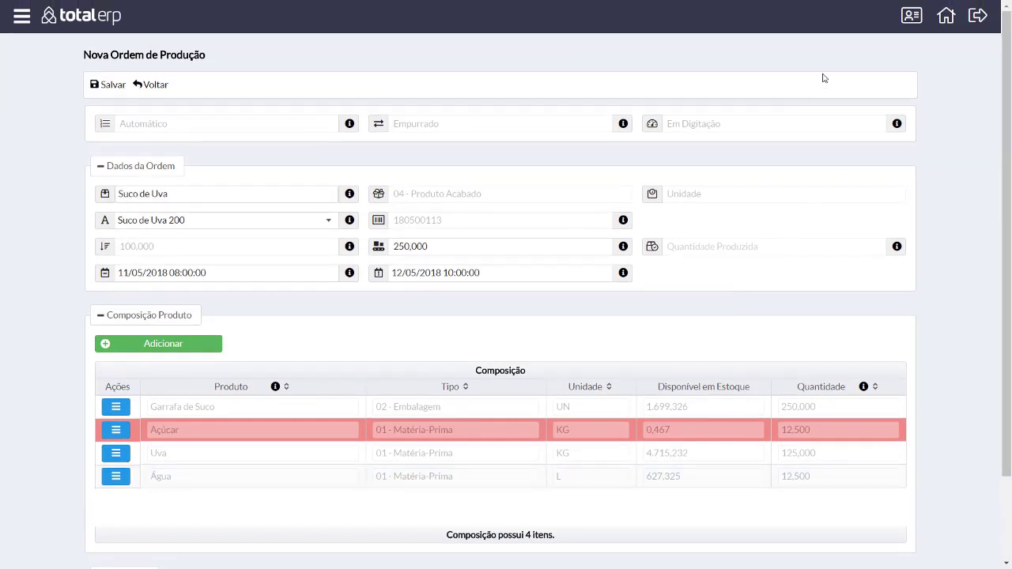
double_click(464, 243)
type("250.000")
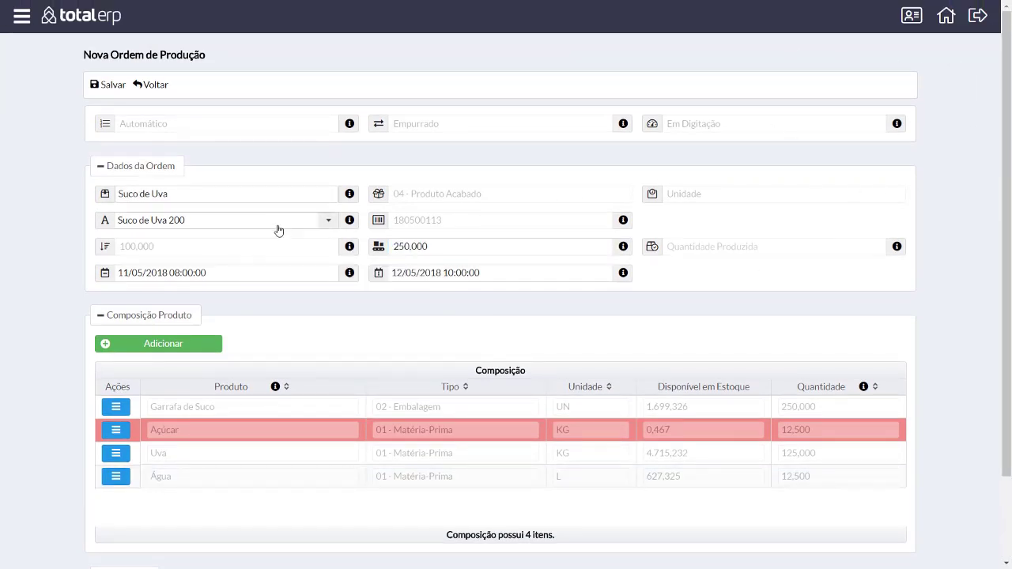
left_click(279, 230)
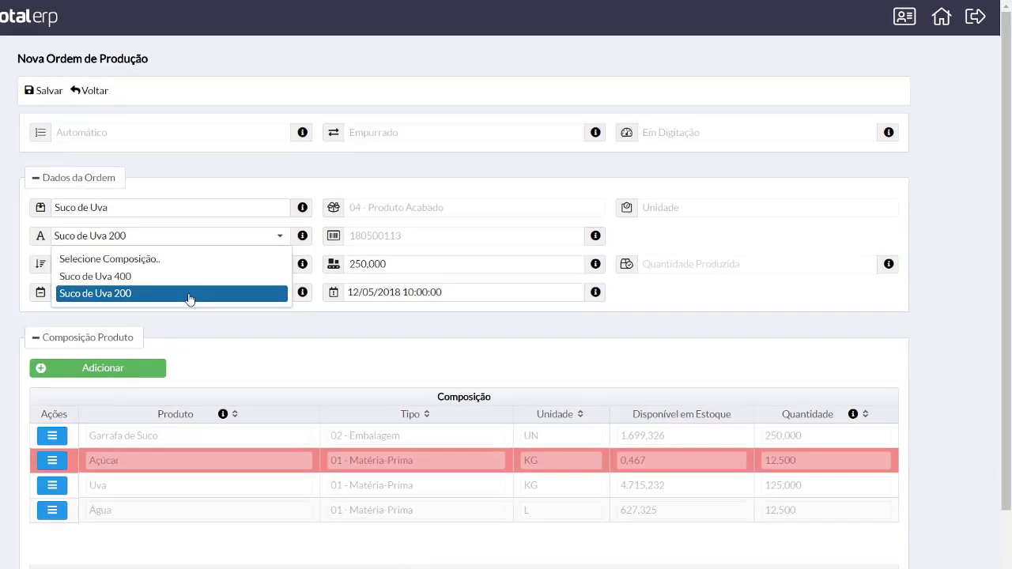
left_click(237, 277)
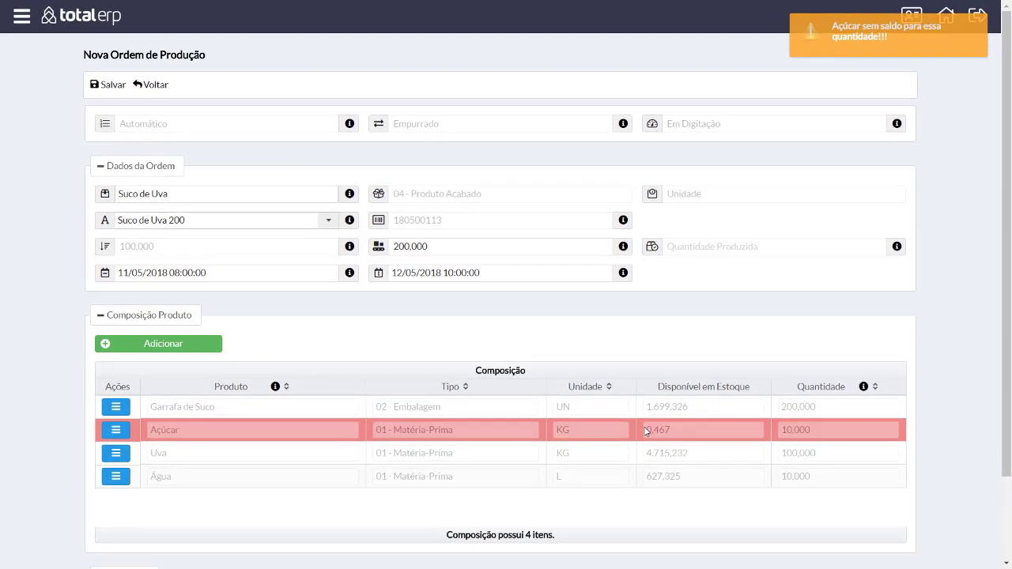
Fill the order's instructions from the registered Instruções de Produção observation.
scroll(645, 431, "down", 1)
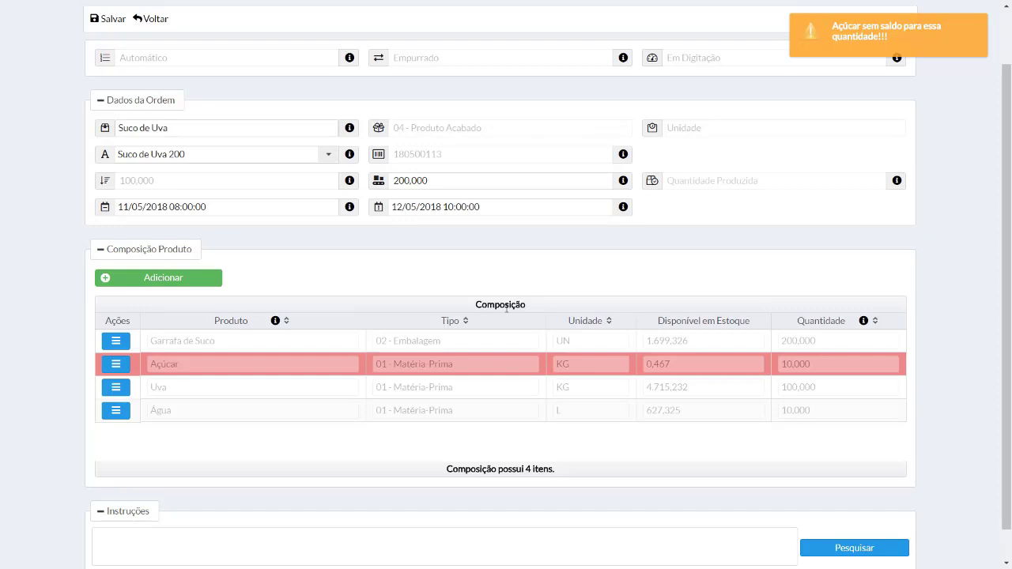
scroll(470, 334, "down", 1)
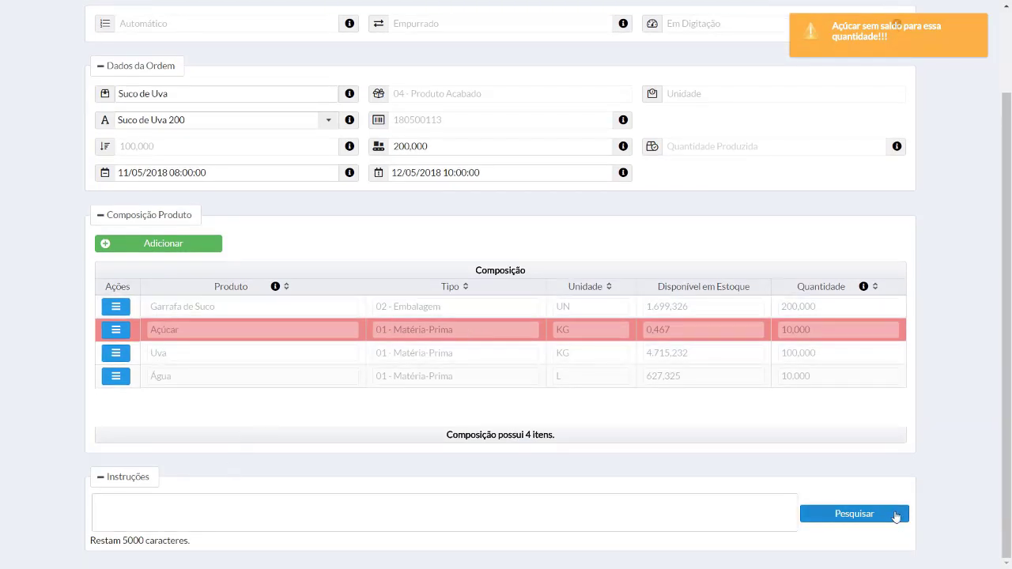
left_click(845, 514)
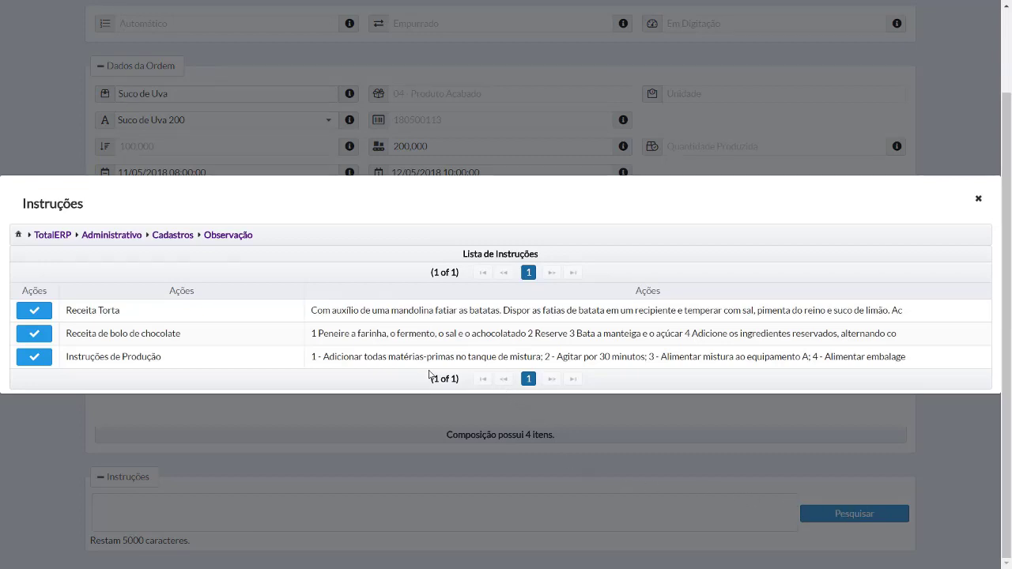
left_click(34, 357)
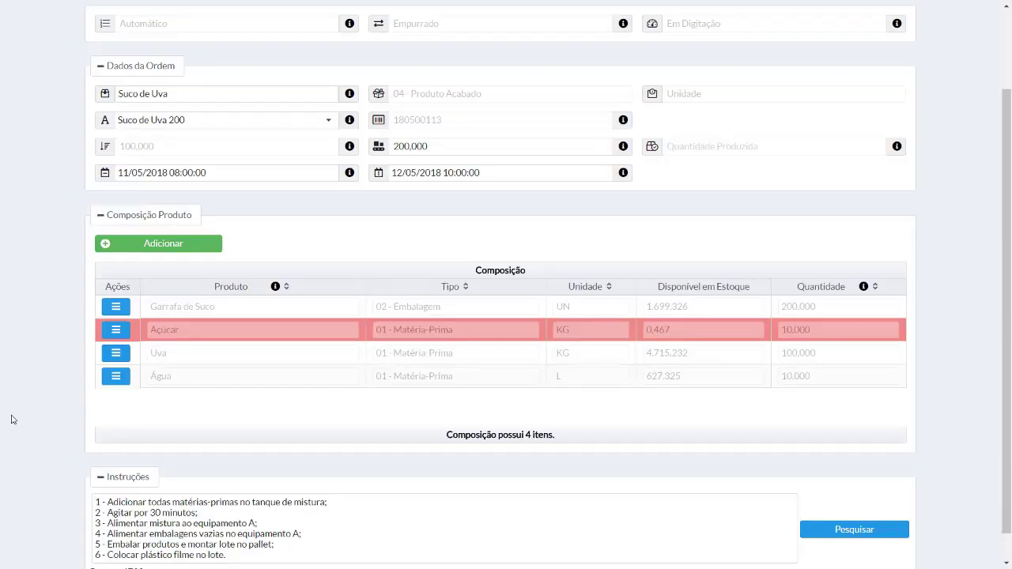
Delete the sixth line, "6 - Colocar plástico filme no lote.", from the order's instructions.
scroll(3, 418, "down", 1)
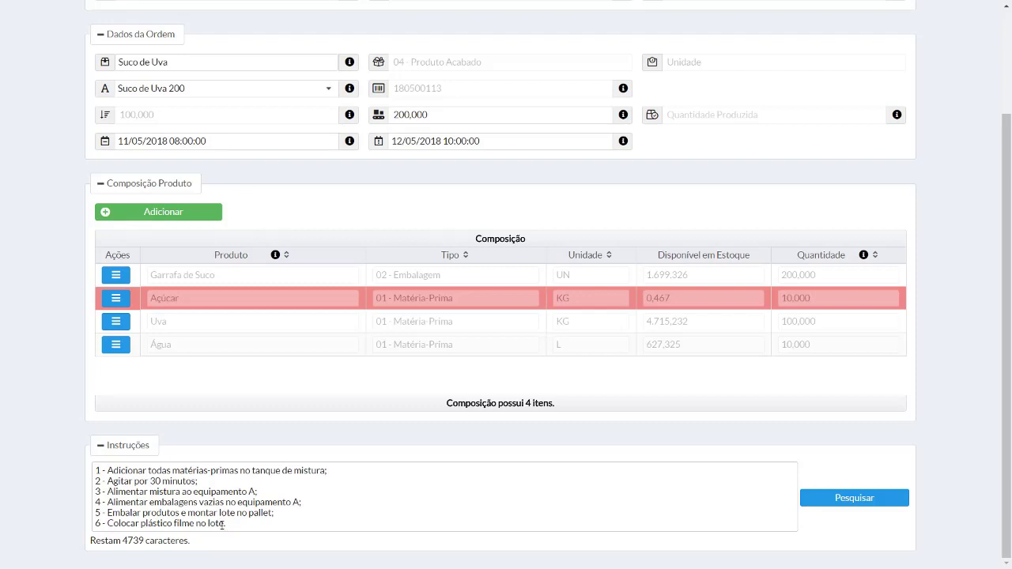
left_click_drag(235, 523, 93, 529)
key("BackSpace")
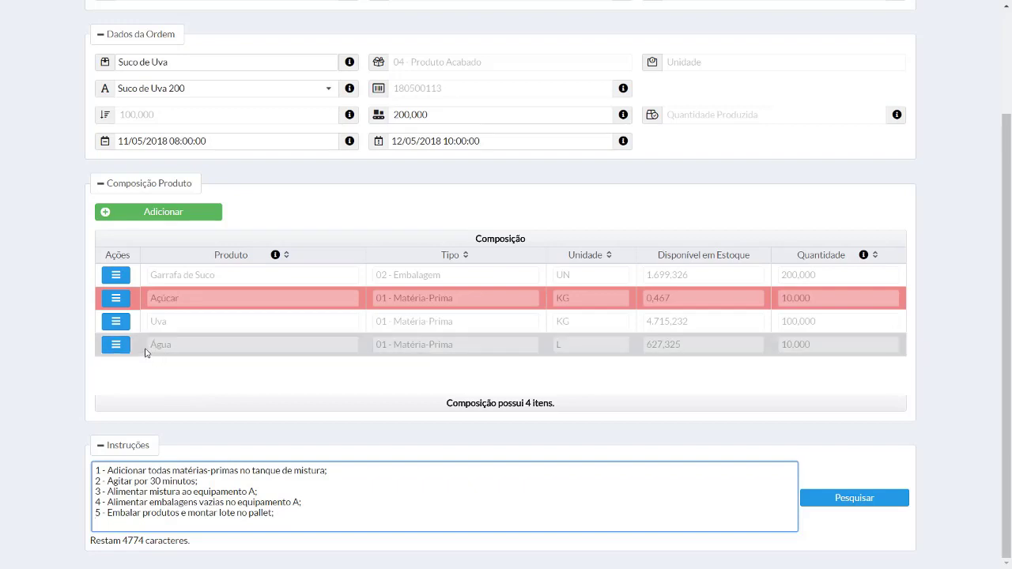
Add Filme Plástico (60 cm) to the order's composition with a quantity of 10.
left_click(202, 221)
left_click(200, 275)
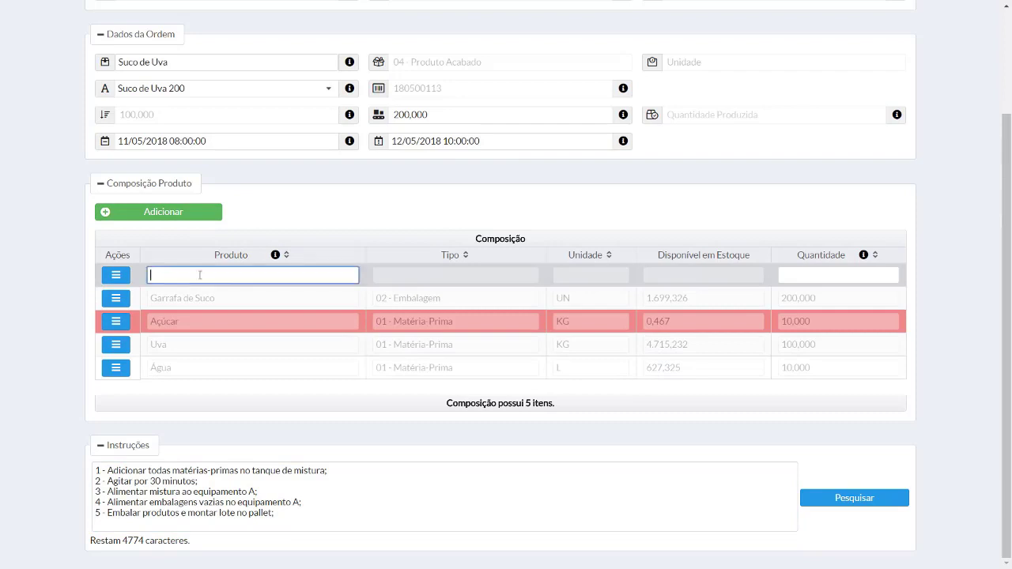
type("fi")
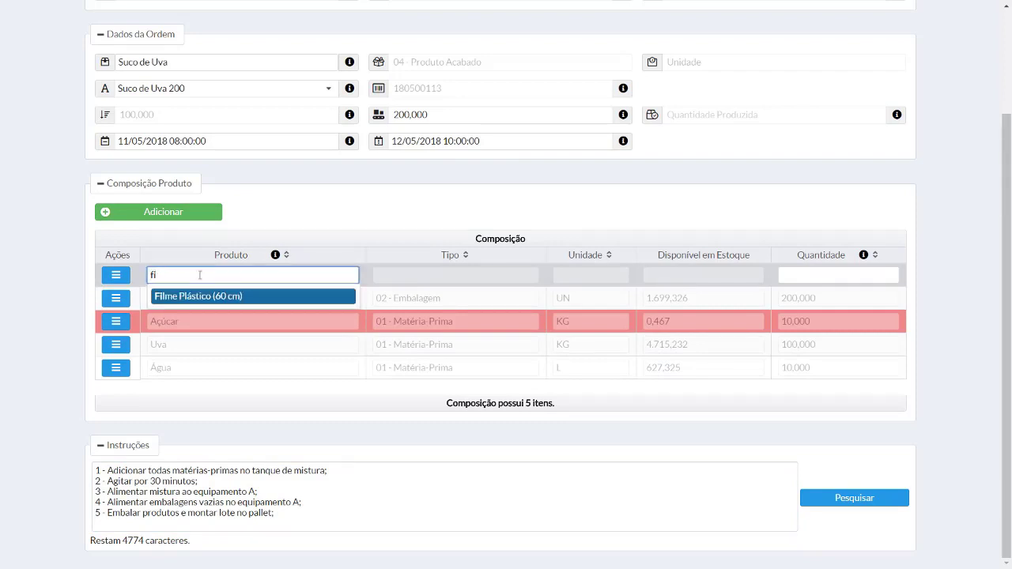
left_click(207, 299)
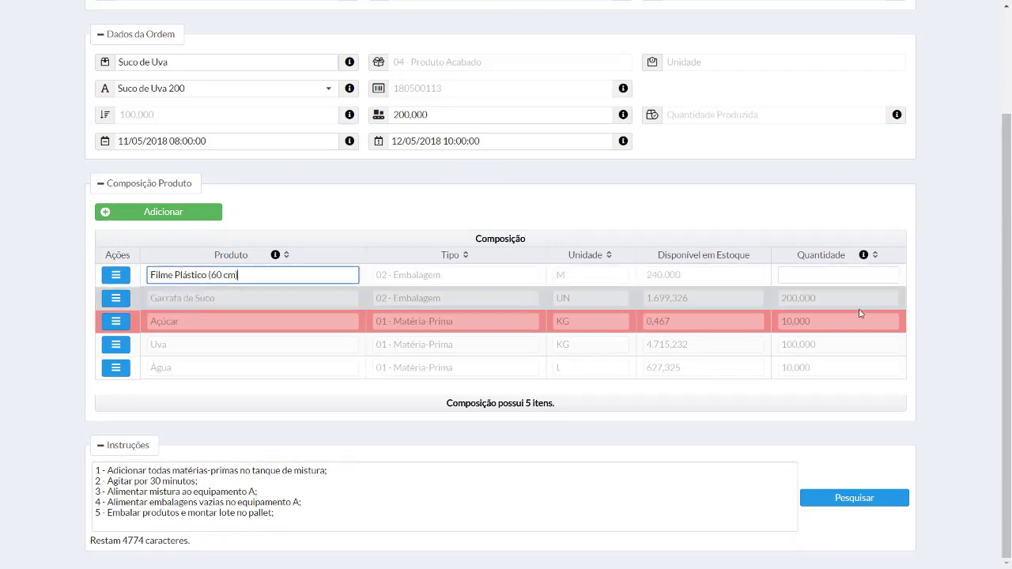
left_click(843, 273)
type("10,000")
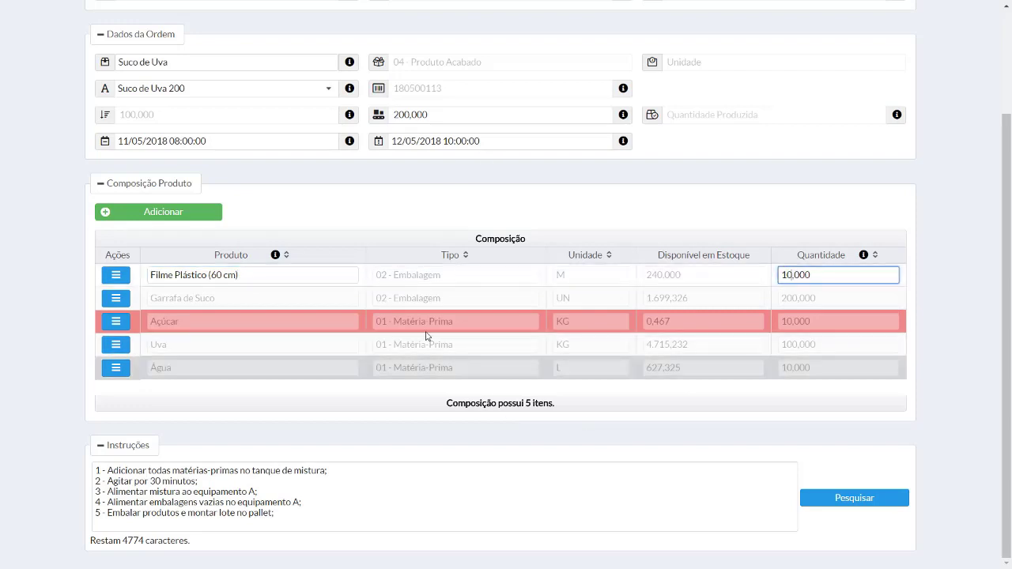
Remove the Filme Plástico (60 cm) item from the order's composition.
left_click(117, 276)
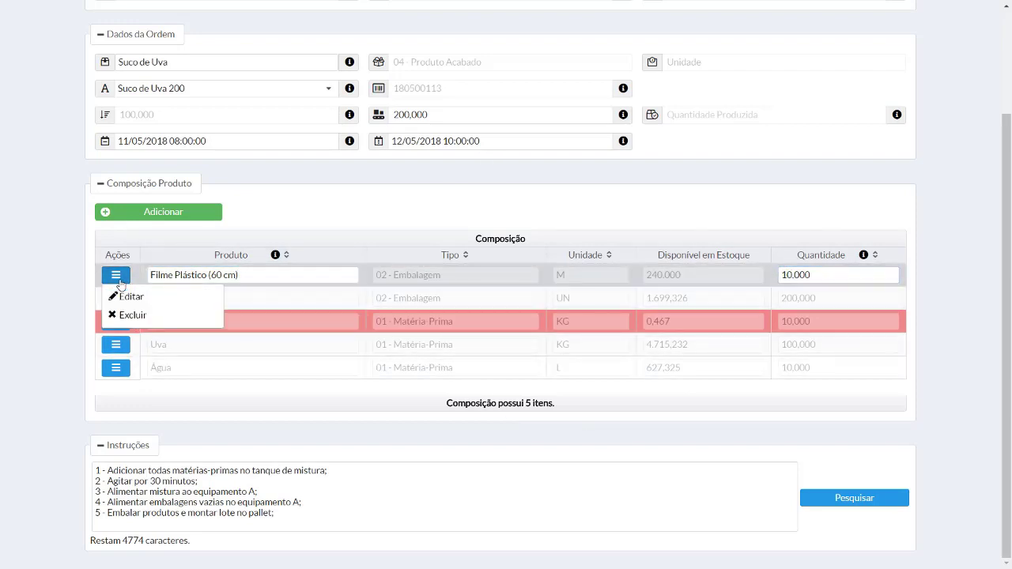
left_click(132, 315)
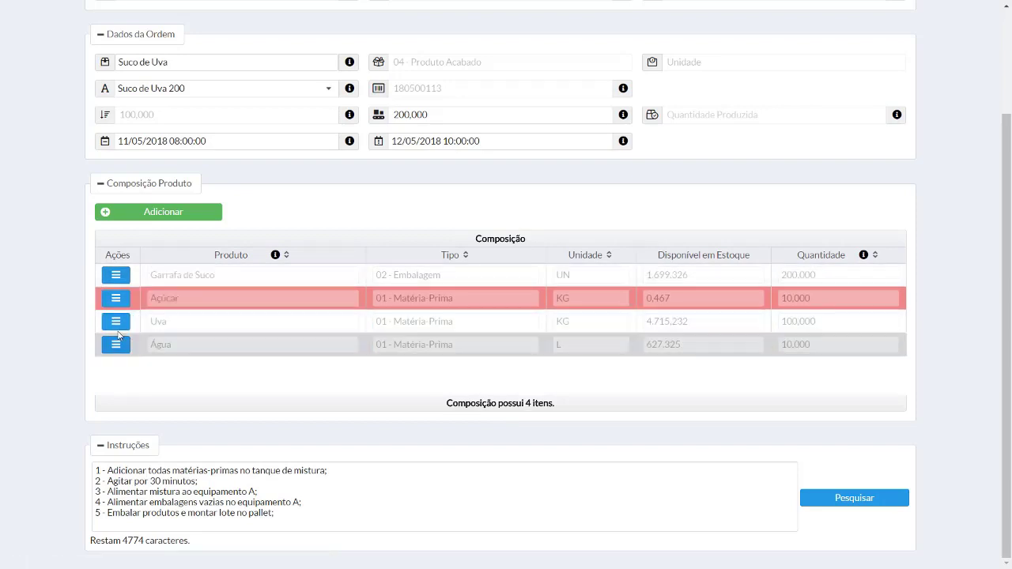
left_click(116, 321)
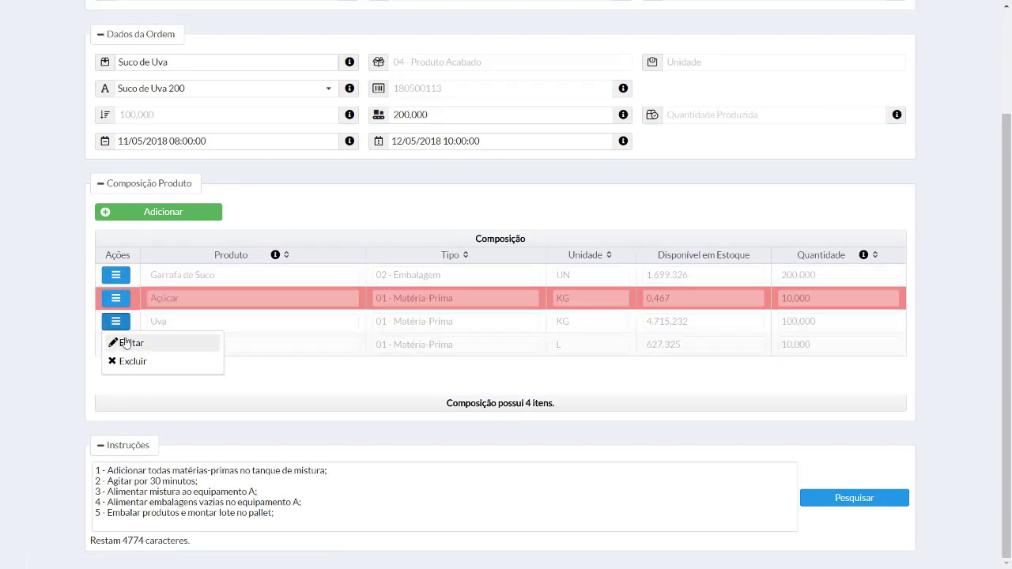
left_click(313, 388)
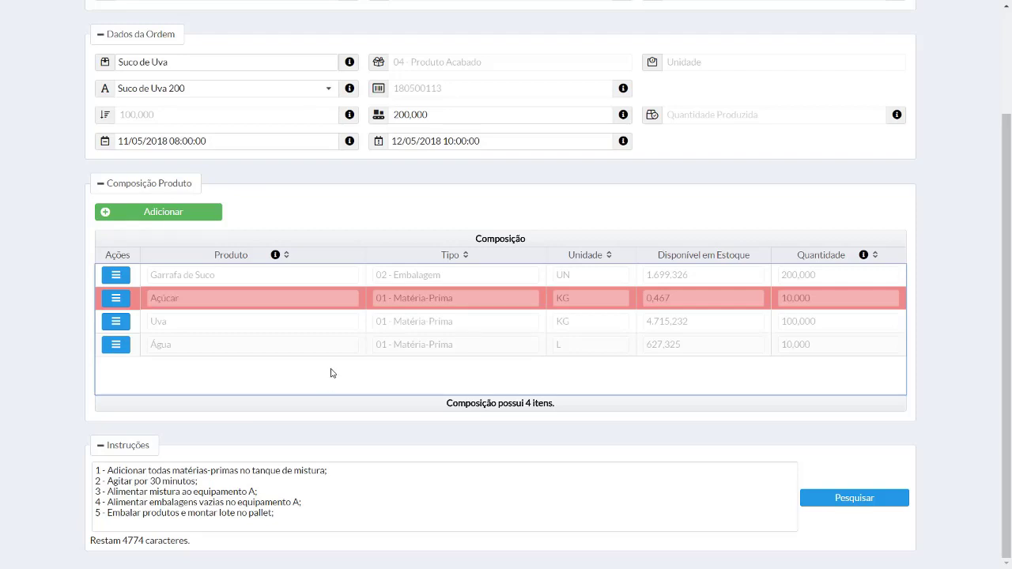
Save the new Suco de Uva production order and issue it, accepting the Açúcar shortage.
scroll(332, 373, "up", 2)
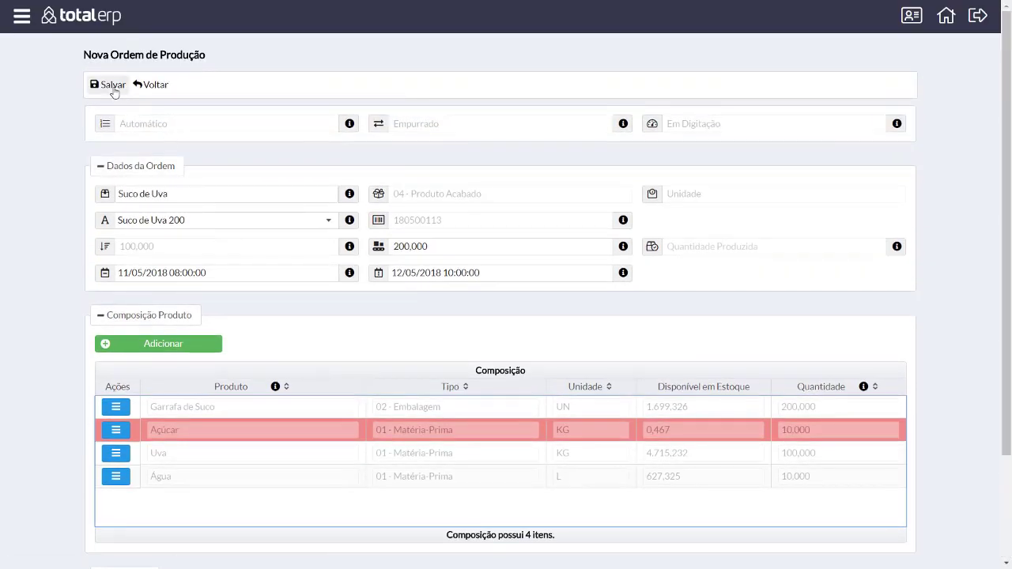
left_click(113, 85)
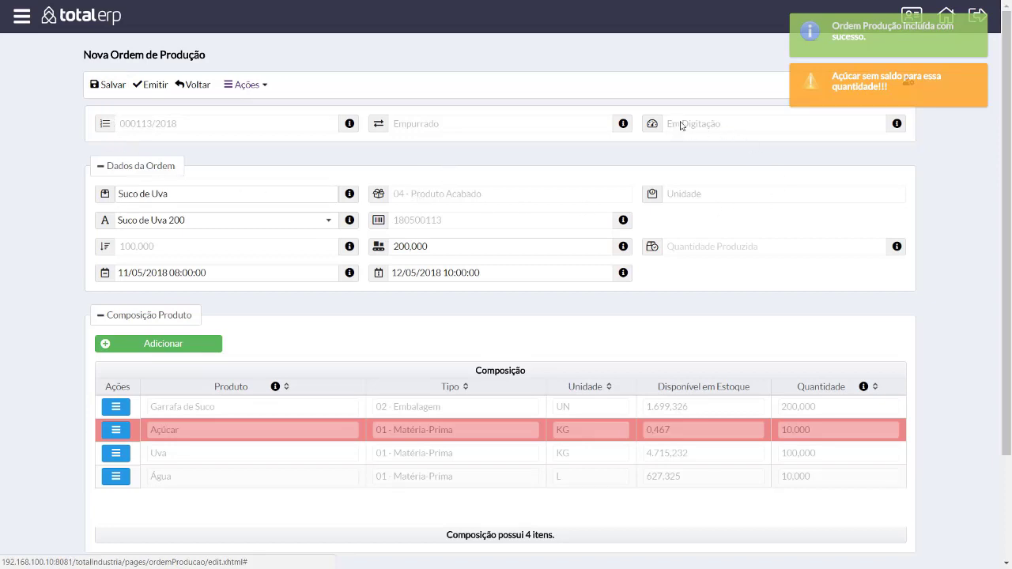
left_click(155, 84)
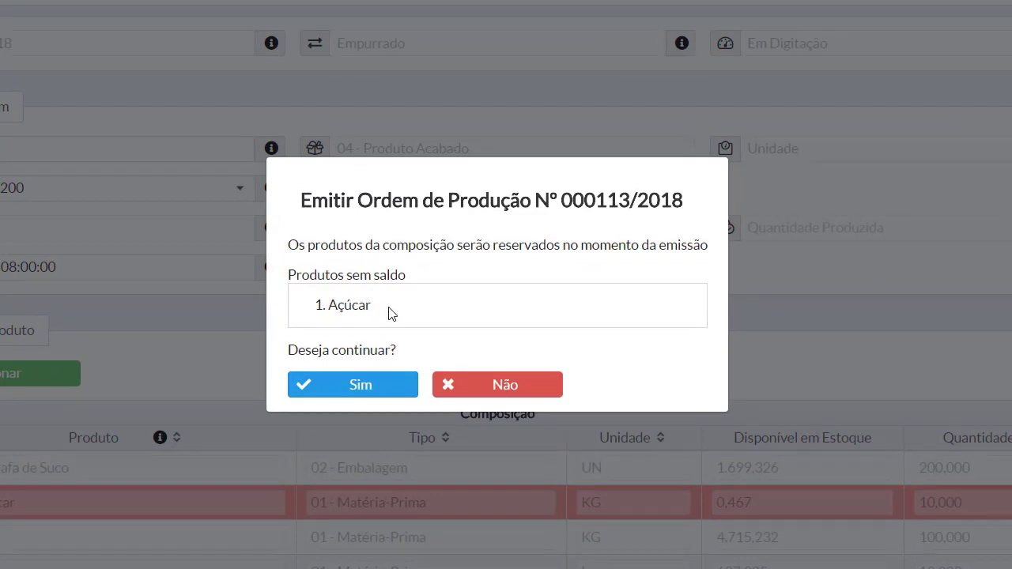
left_click(371, 388)
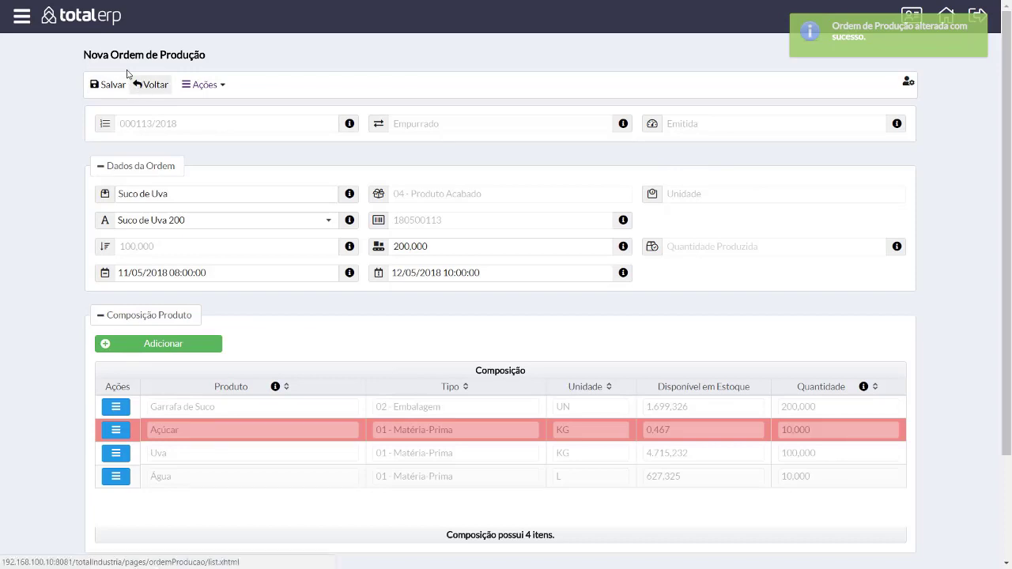
Go to production order management and search the 2018 orders with statuses Em Digitação, Emitida, Em Produção and Paralisada.
left_click(24, 22)
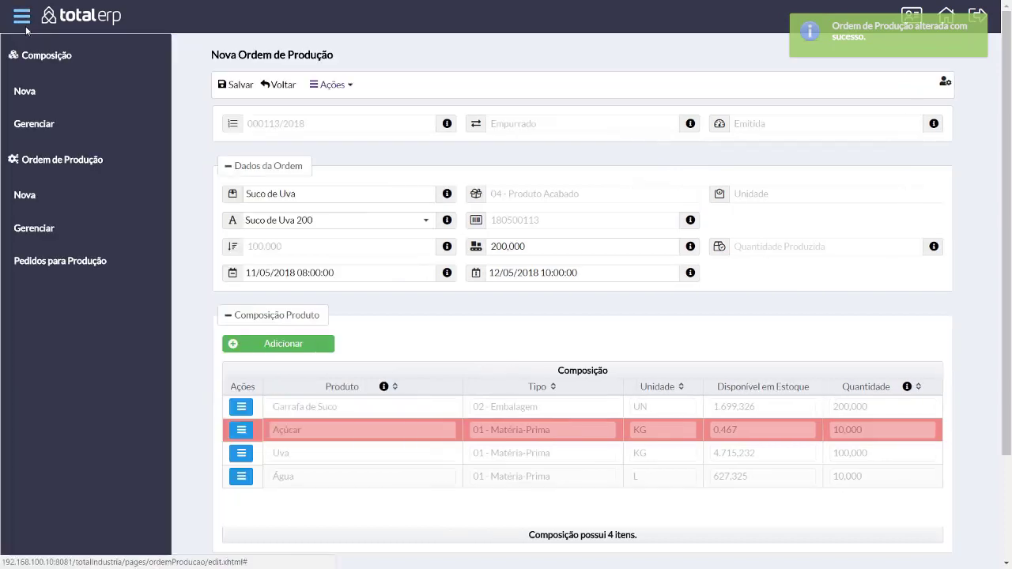
left_click(45, 229)
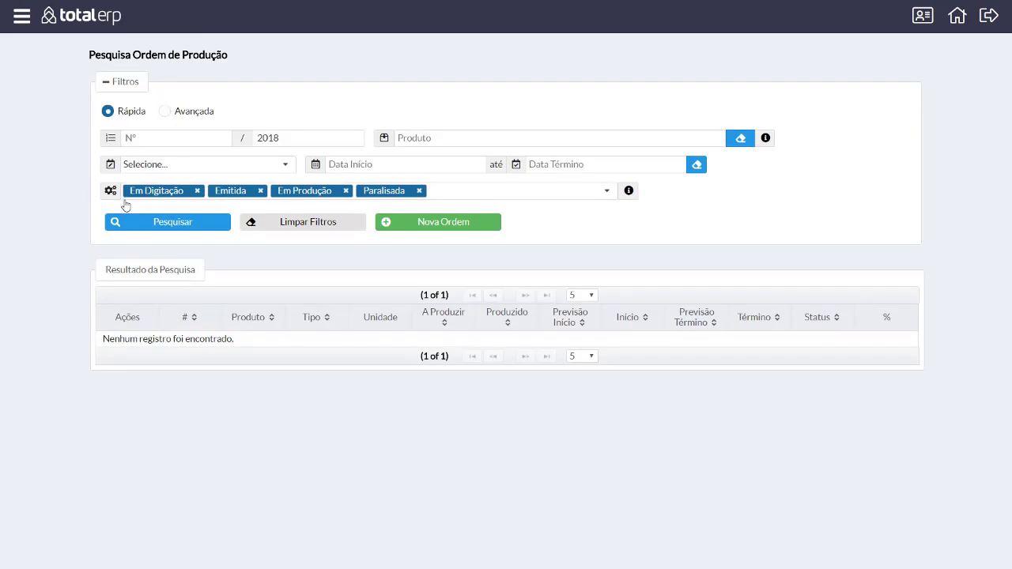
left_click(137, 223)
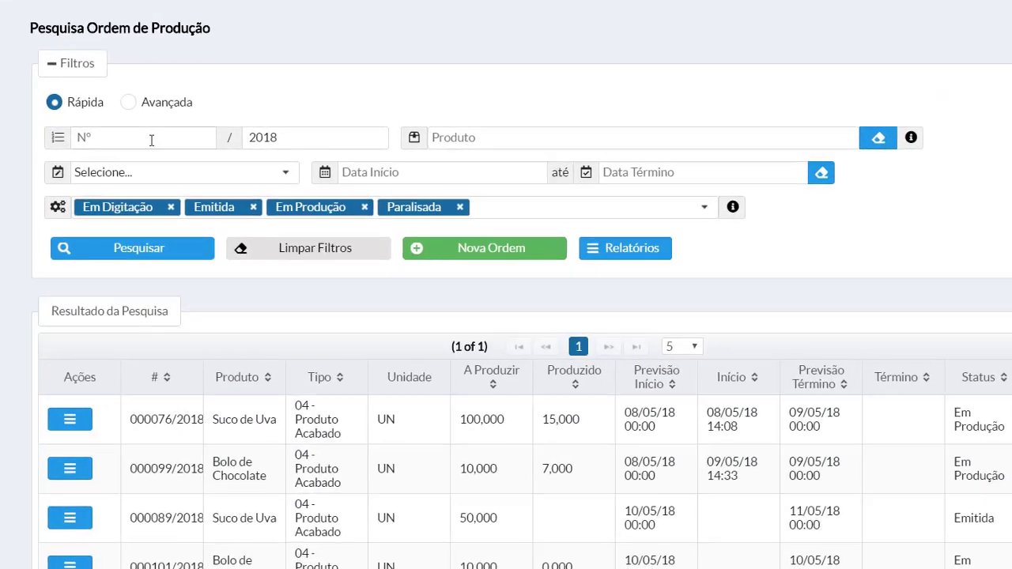
Examine the quick and advanced search filters, including date type, composition products, Número Pedido and Número Lote.
left_click(151, 140)
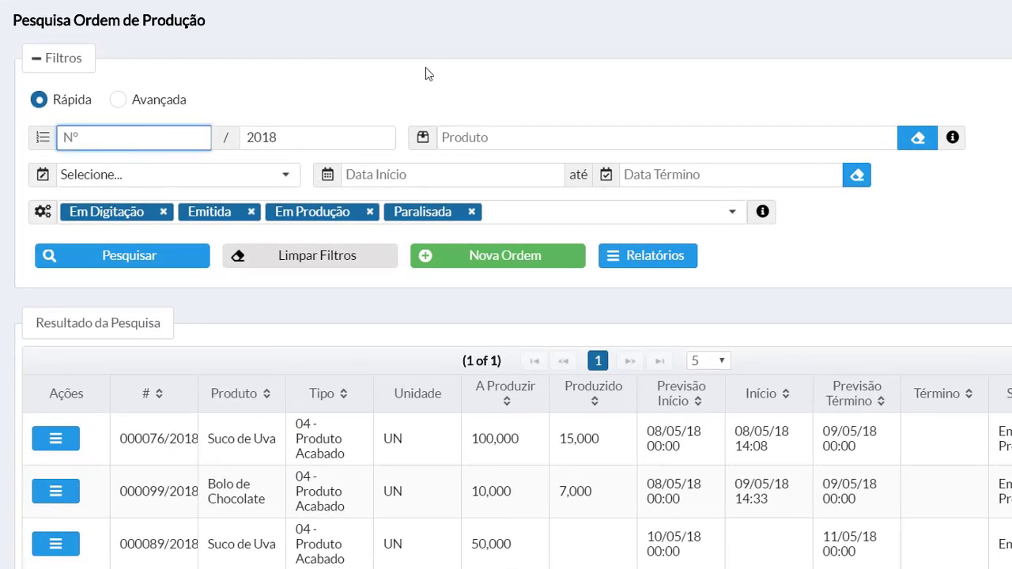
left_click(536, 136)
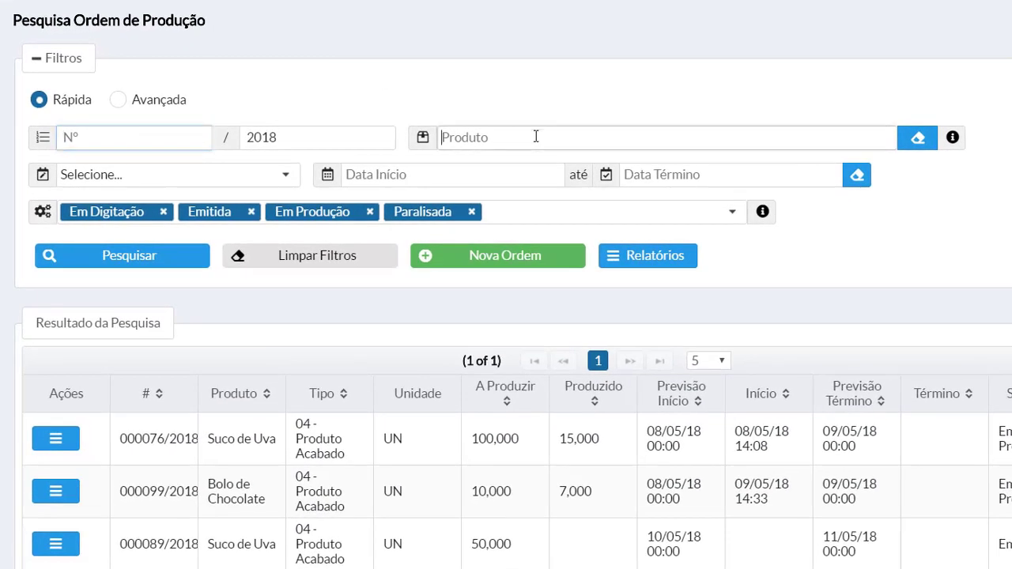
left_click(290, 177)
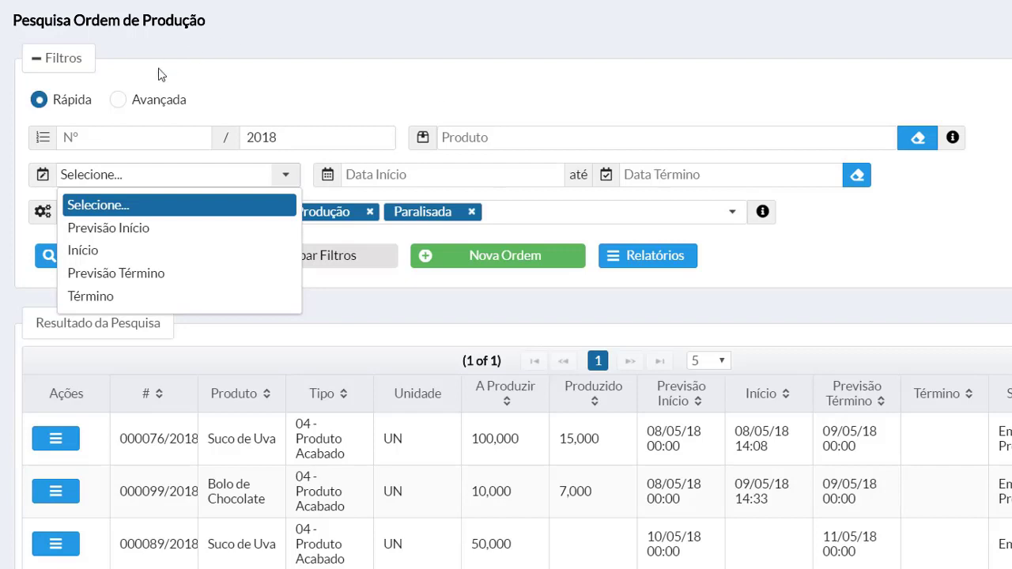
left_click(119, 103)
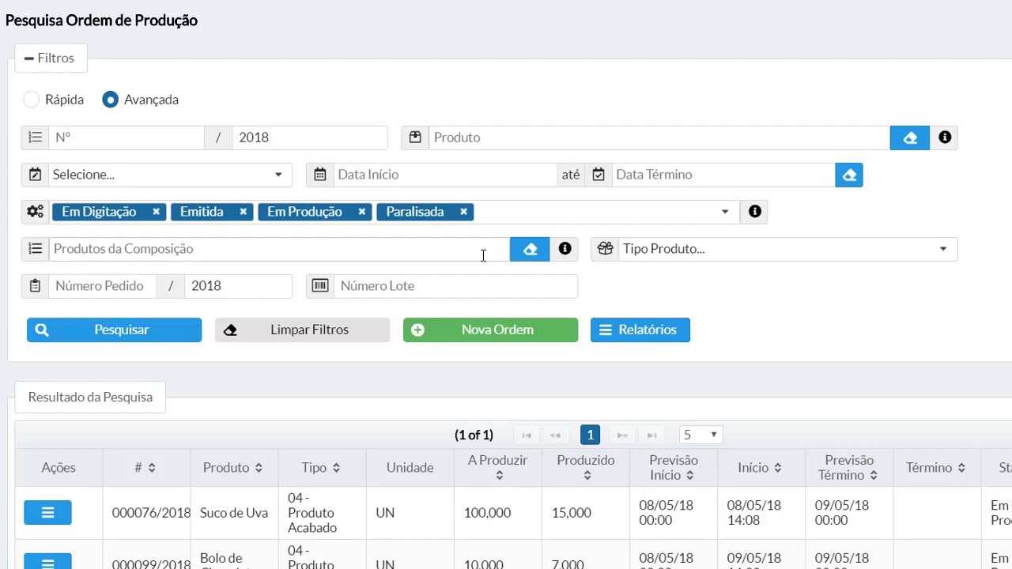
left_click(121, 244)
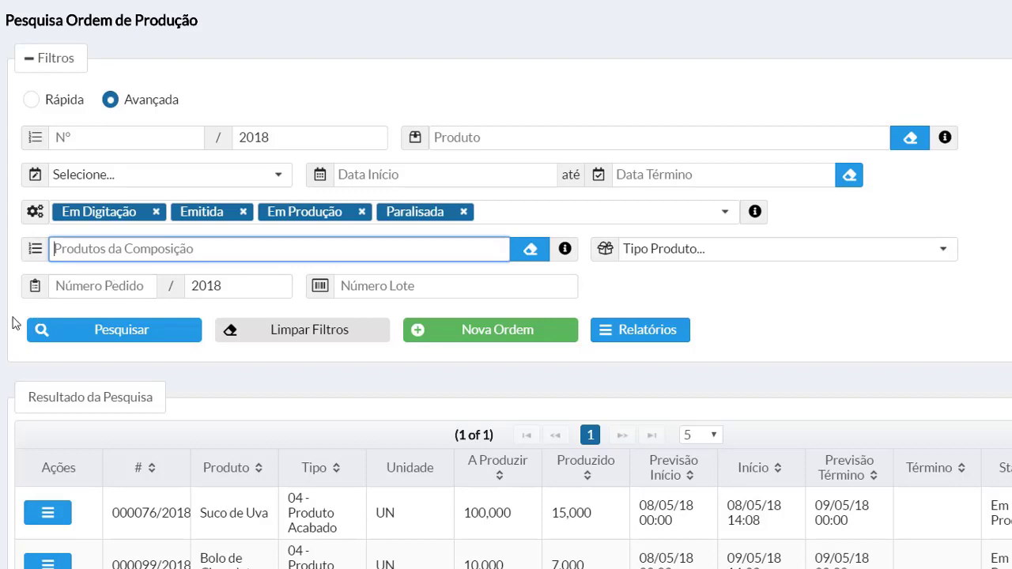
left_click(114, 284)
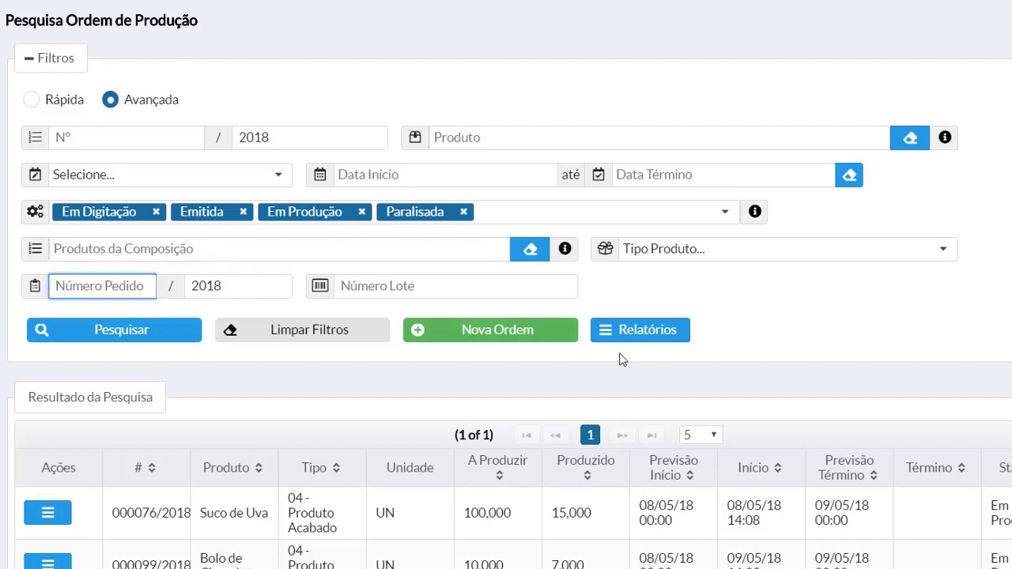
left_click(445, 286)
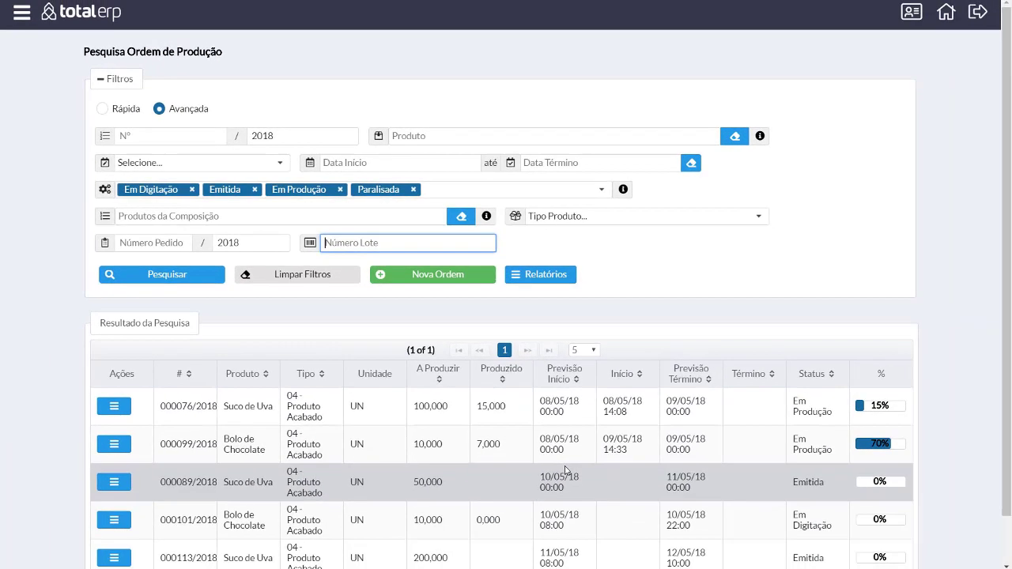
View the details of the 100-unit Suco de Uva order, including its composition and instructions, and close them.
scroll(538, 445, "down", 1)
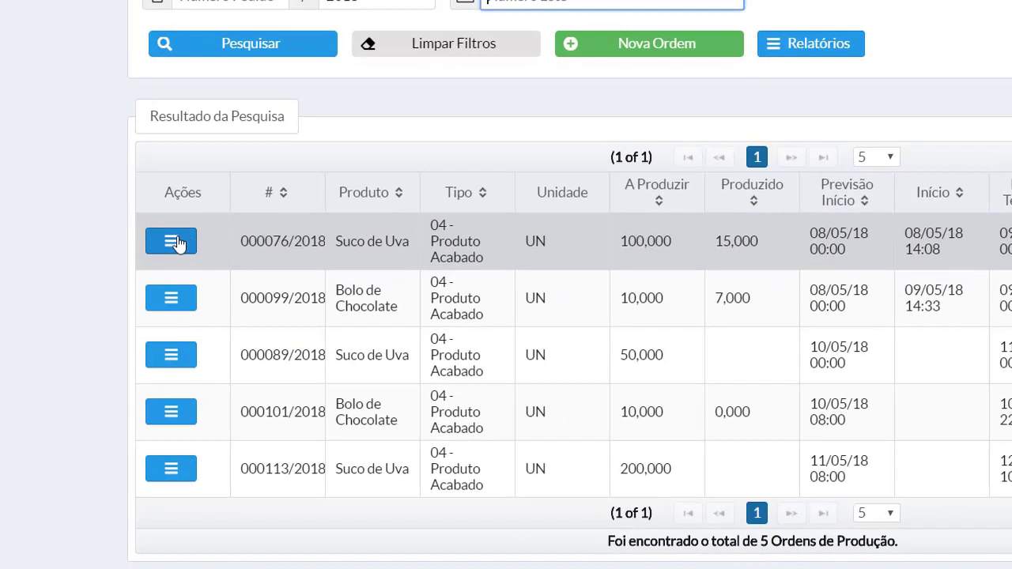
left_click(117, 356)
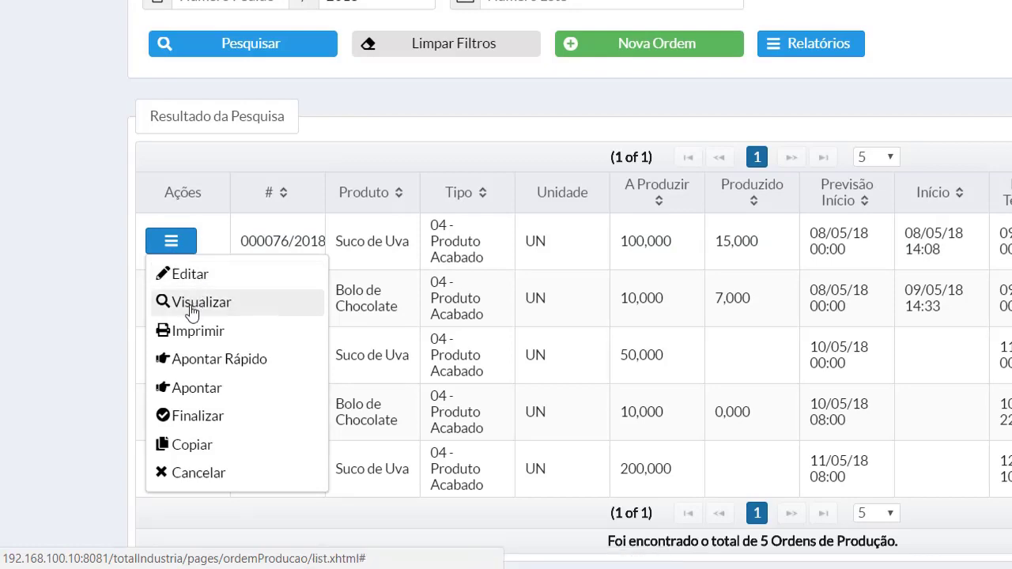
left_click(188, 313)
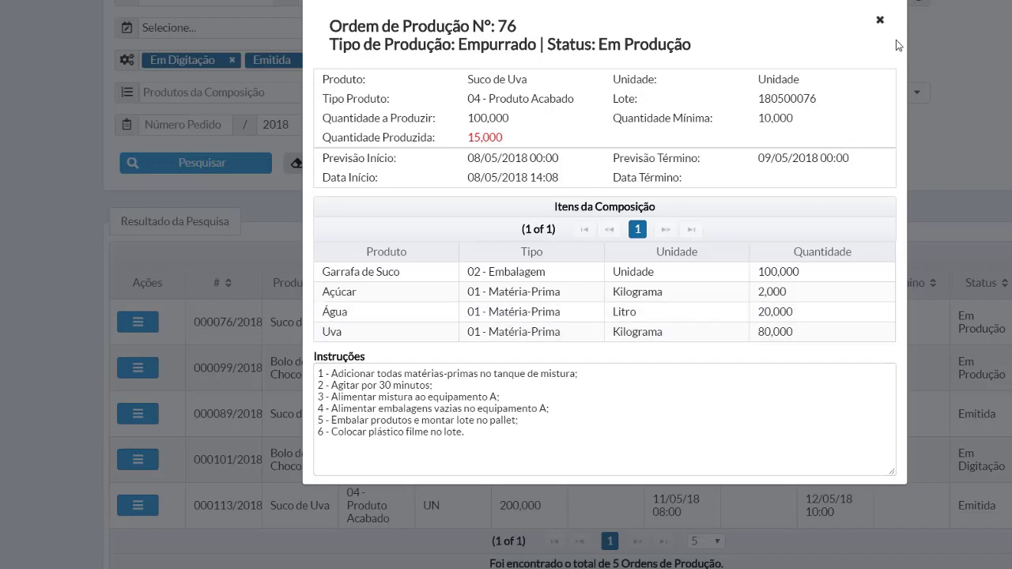
left_click(881, 23)
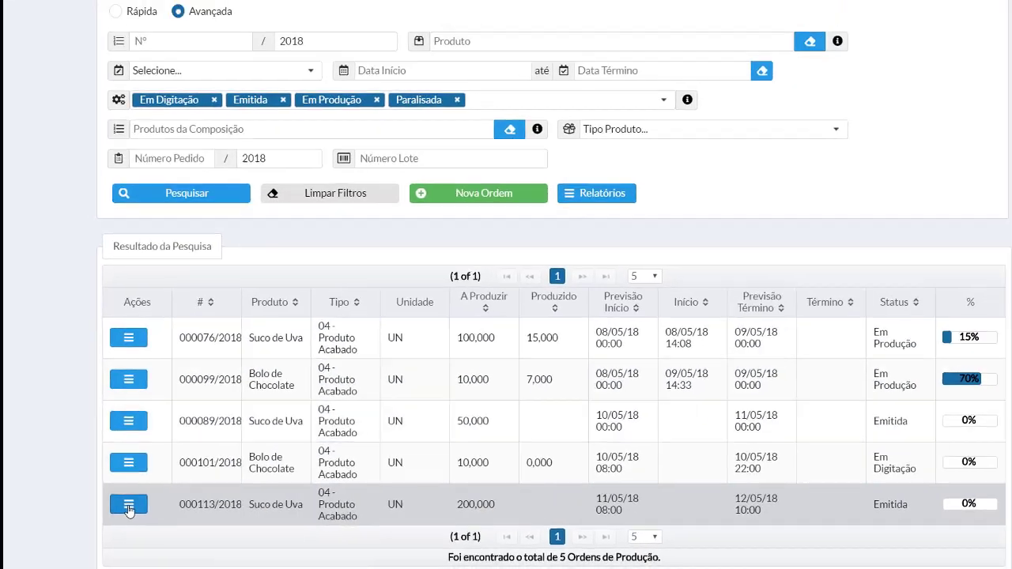
Print the 200-unit Suco de Uva order to PDF and open the downloaded file.
left_click(137, 505)
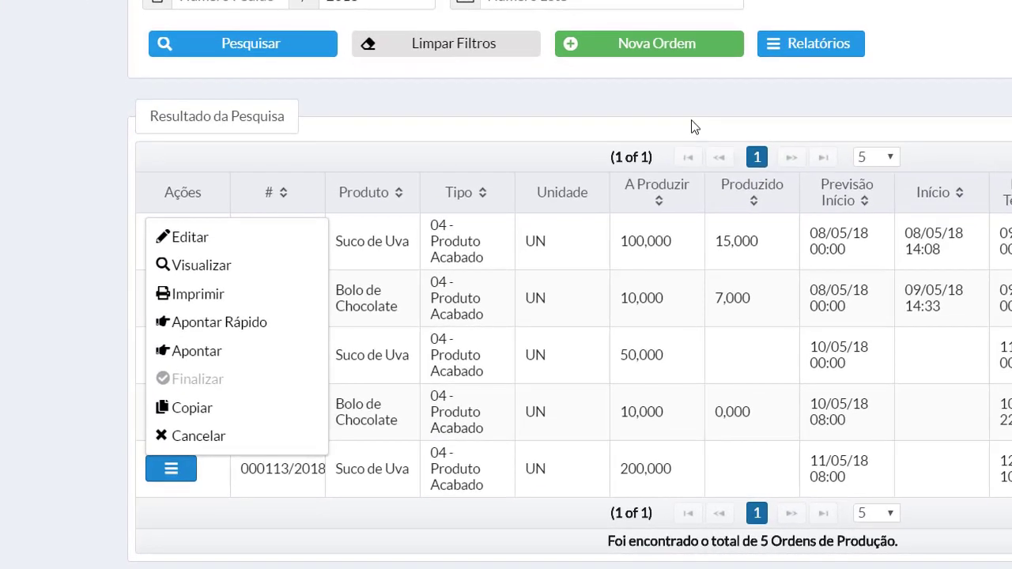
left_click(246, 301)
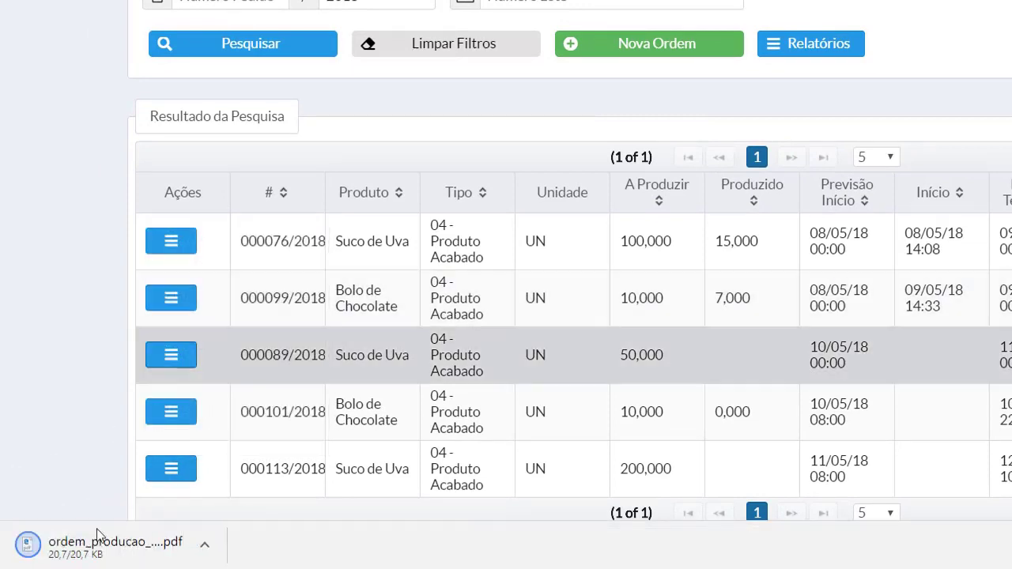
left_click(118, 554)
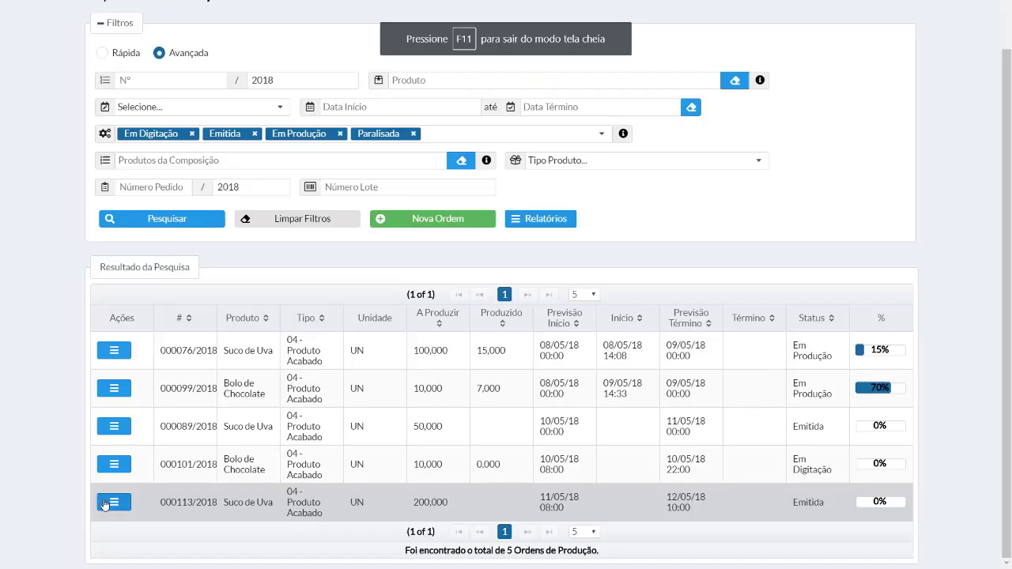
Compare the actions available for the issued 200-unit Suco de Uva order and the Bolo de Chocolate order in Em Digitação.
left_click(105, 504)
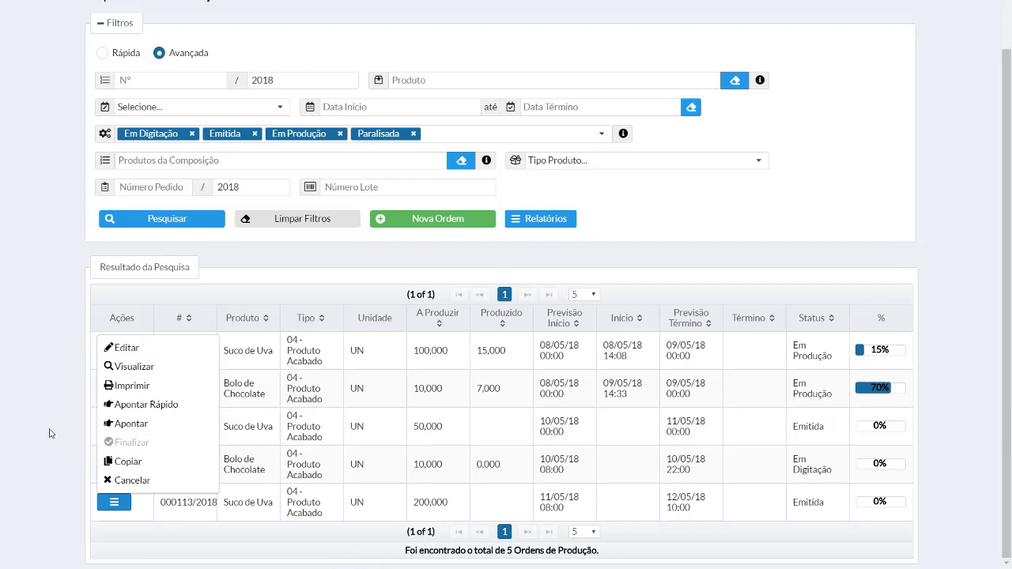
left_click(434, 436)
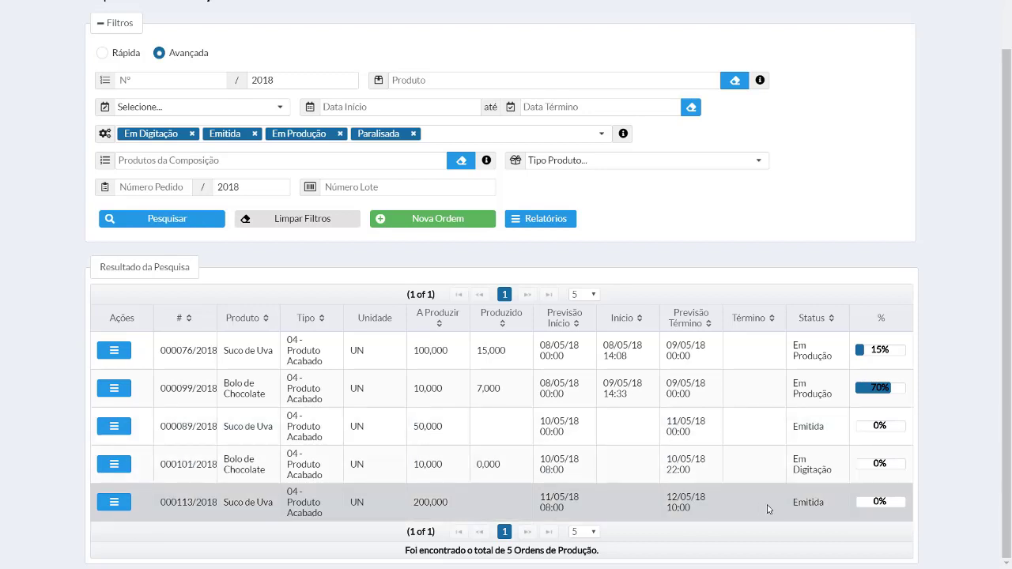
left_click(111, 464)
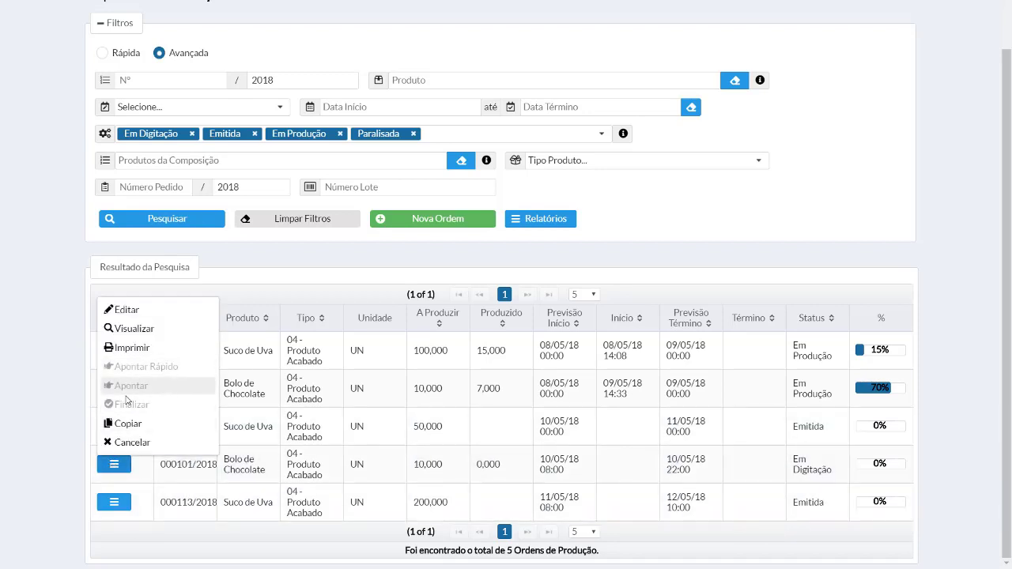
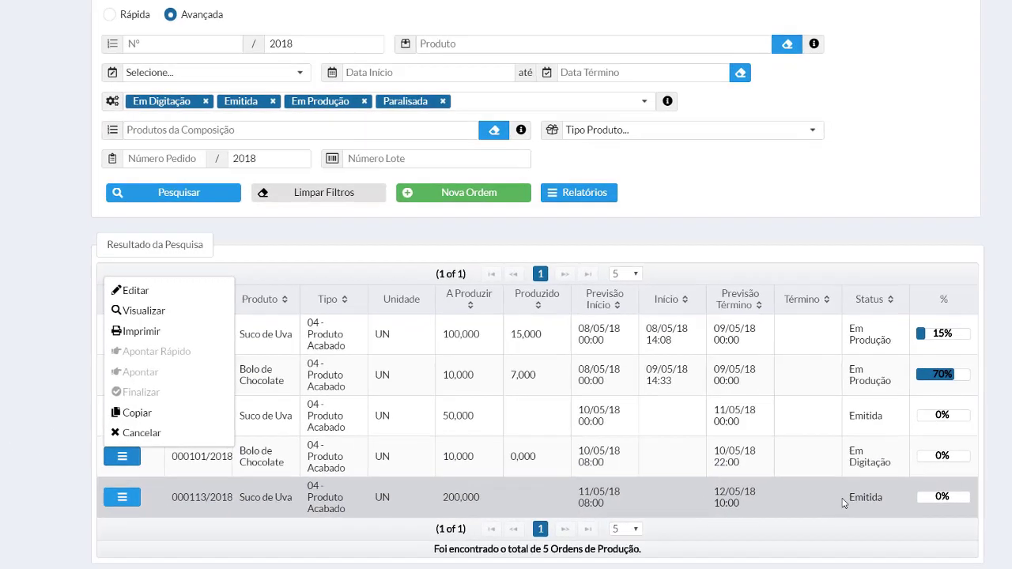
left_click(844, 503)
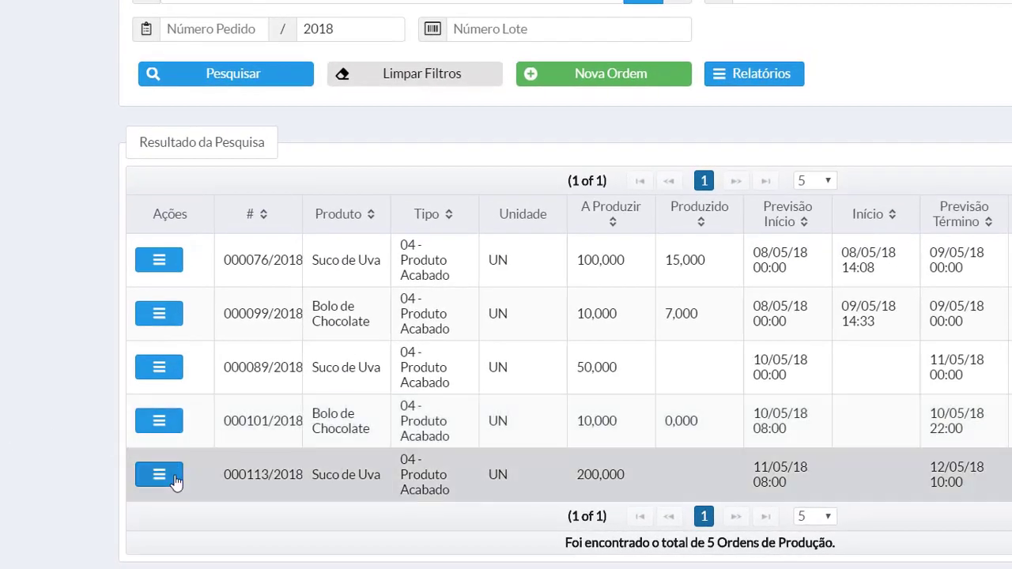
Start production of the 200-unit Suco de Uva order by saving a quick Início da Produção report with status Em Produção.
left_click(122, 497)
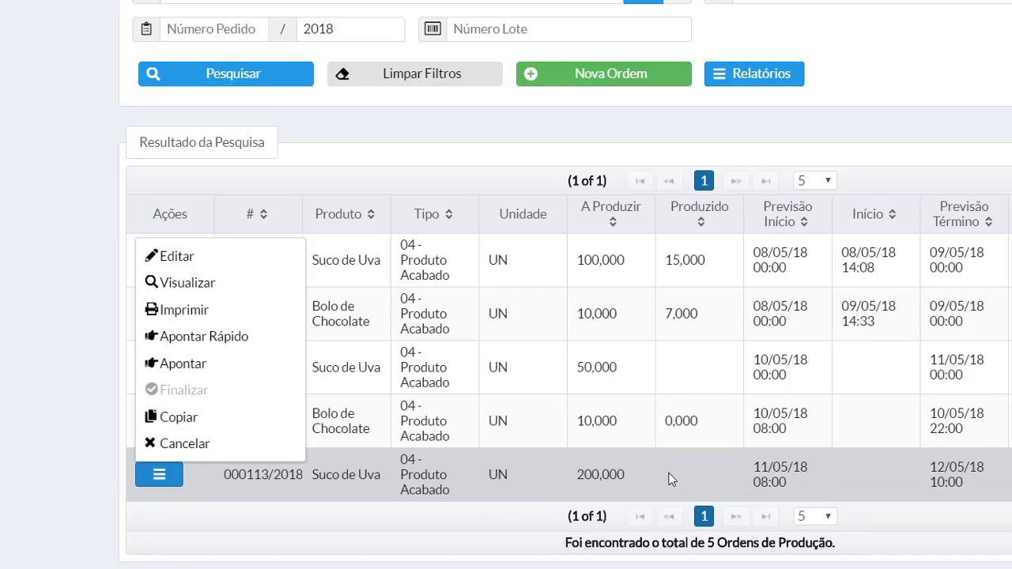
left_click(220, 340)
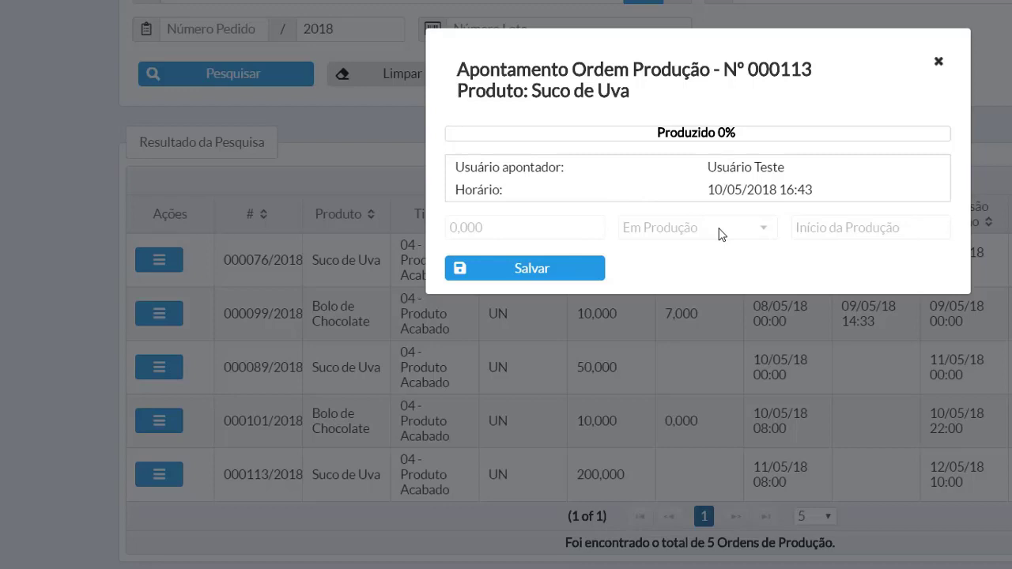
left_click(525, 269)
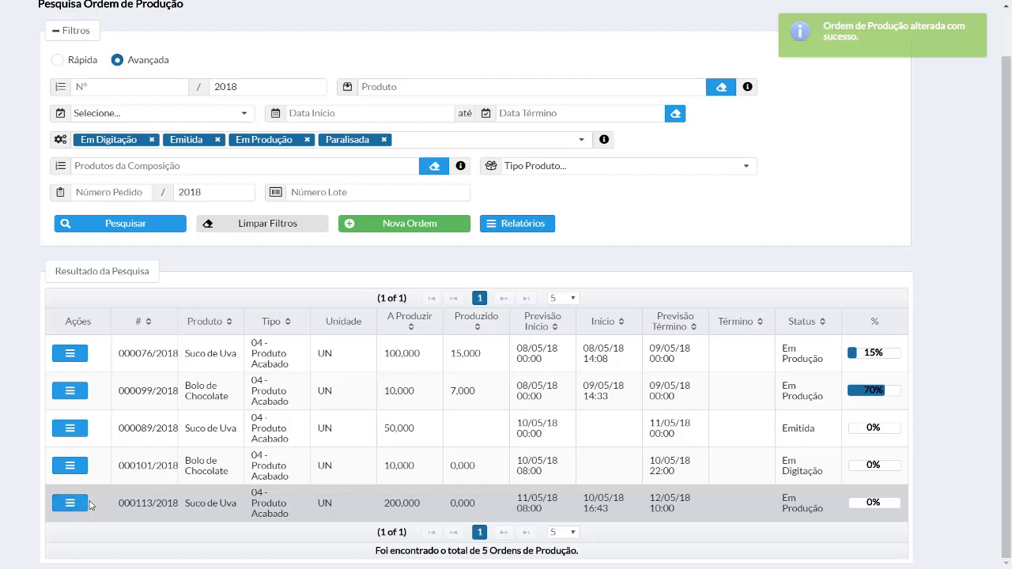
Record a quick report of 10 units produced for the 200-unit Suco de Uva order, with status Em Produção.
left_click(68, 505)
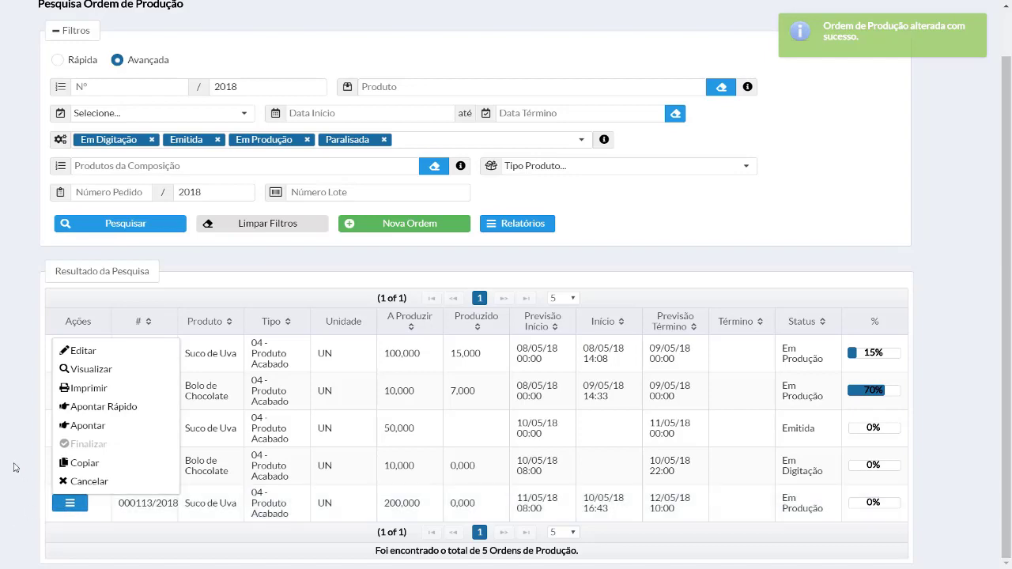
left_click(70, 405)
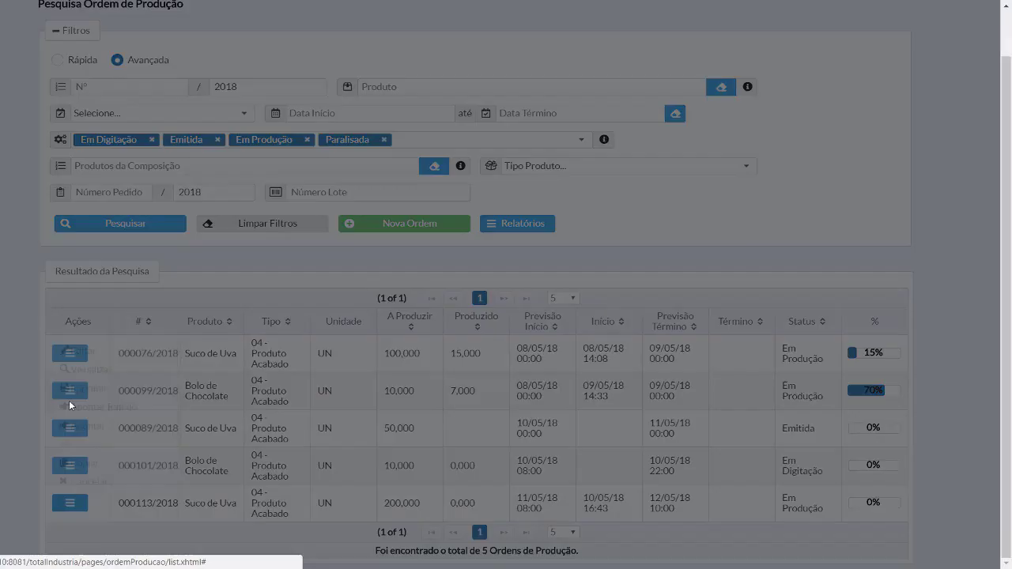
key("ctrl+a")
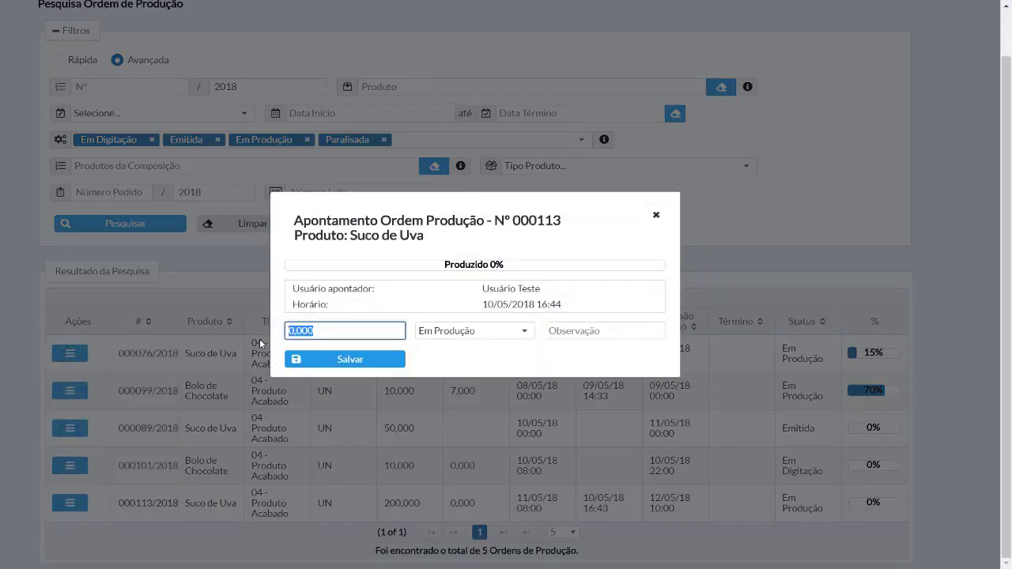
type("10")
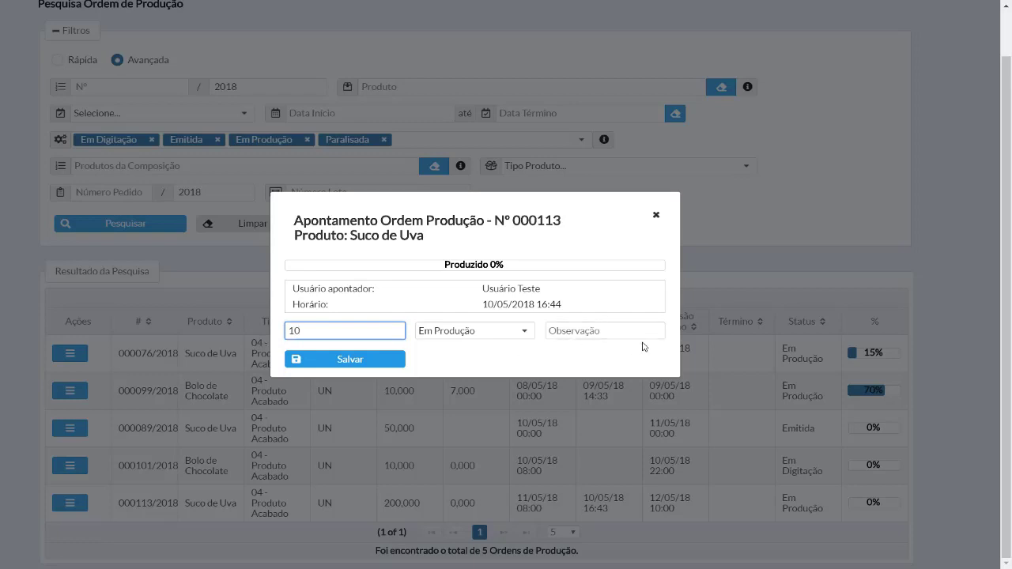
left_click(340, 360)
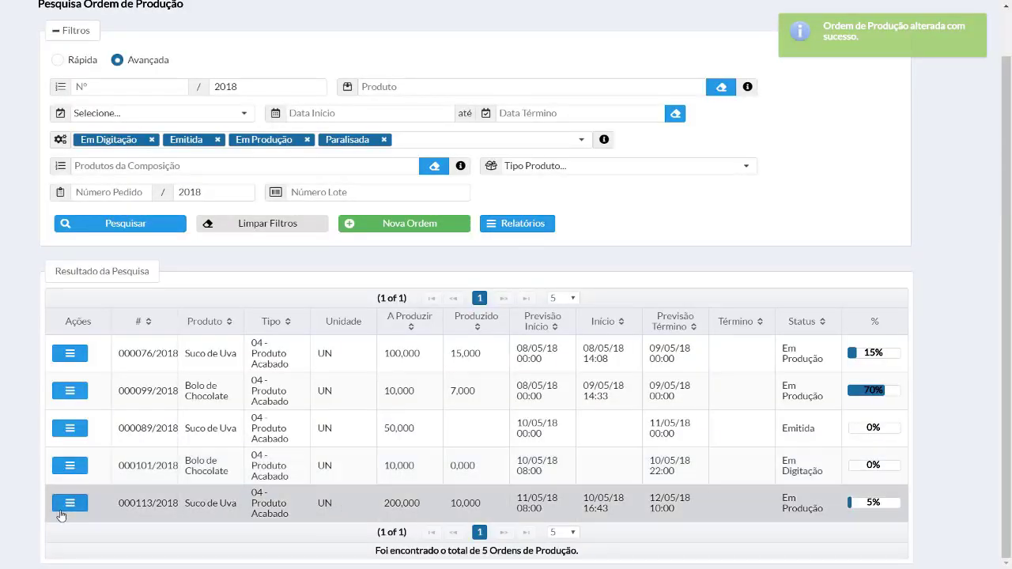
Record a quick report of 10 units for the 200-unit Suco de Uva order, with status Paralisada.
left_click(70, 504)
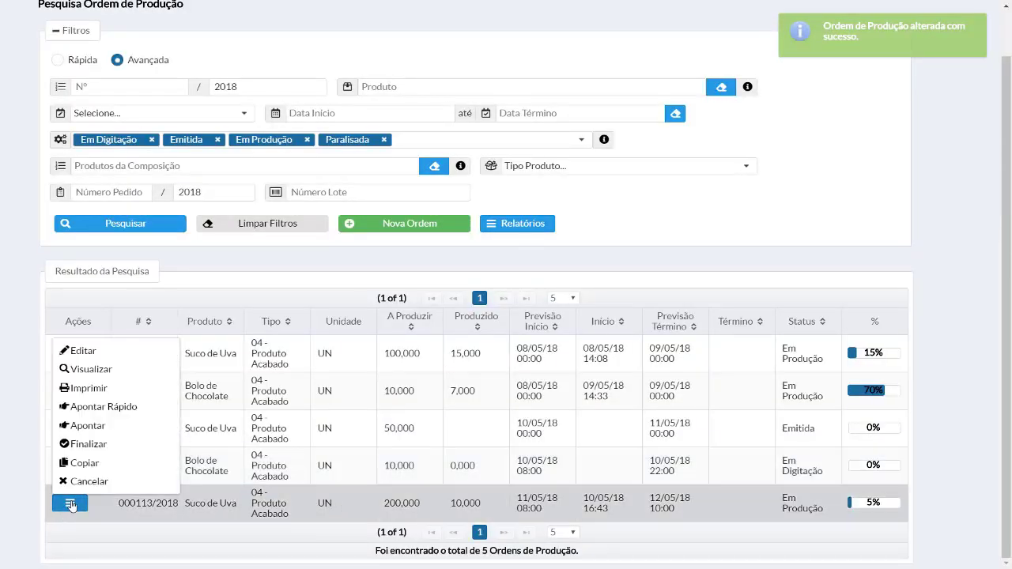
left_click(128, 411)
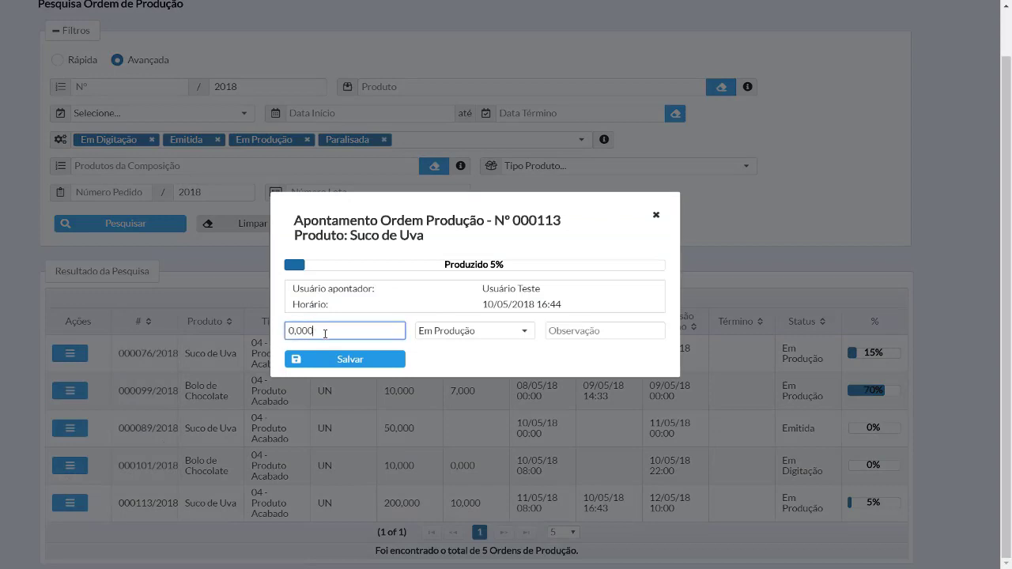
left_click_drag(325, 333, 276, 348)
type("10")
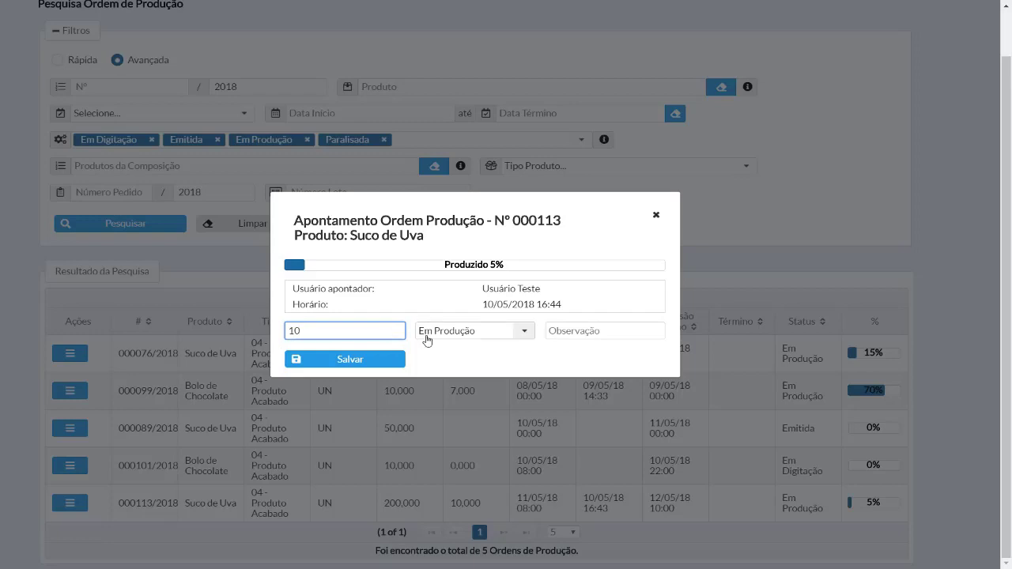
left_click(427, 340)
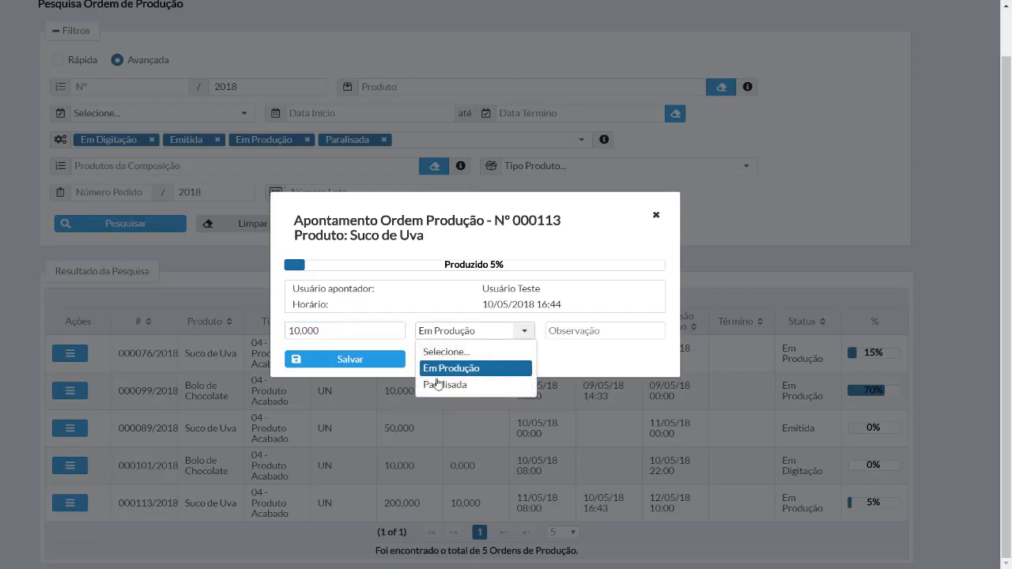
left_click(439, 385)
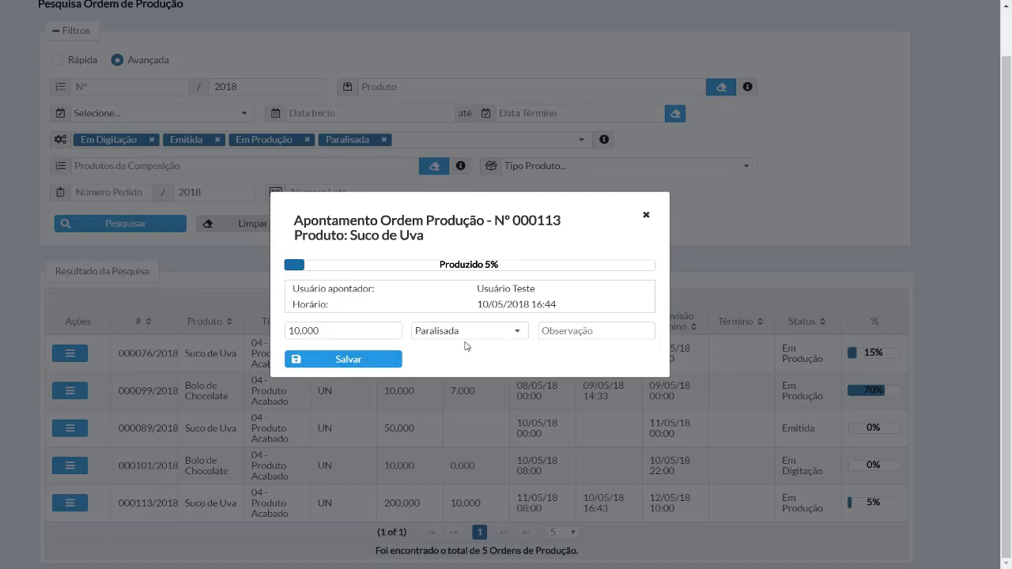
left_click(359, 360)
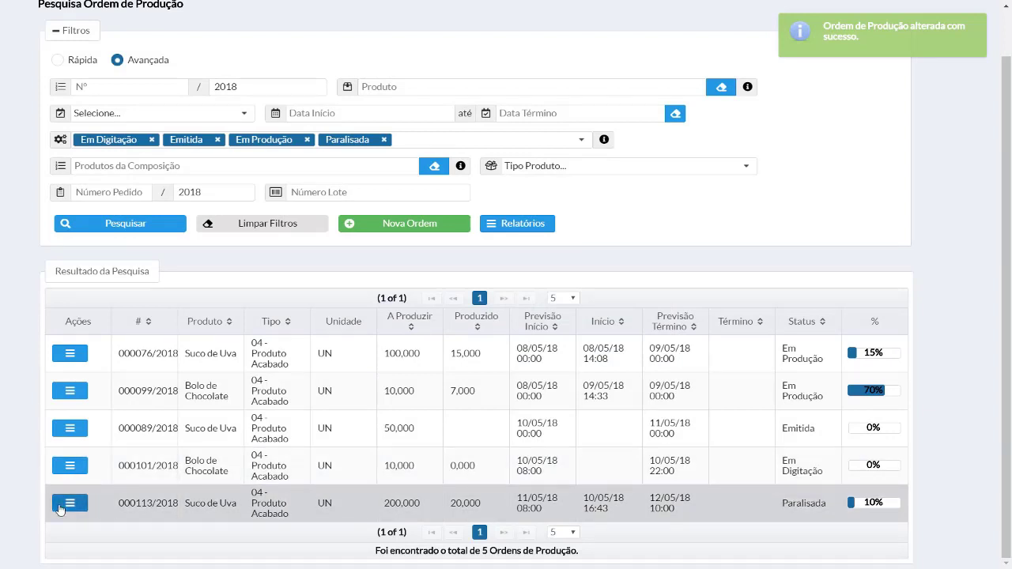
Save a quick report on the 200-unit Suco de Uva order with status Paralisada and the observation "Problema Máquina".
left_click(61, 509)
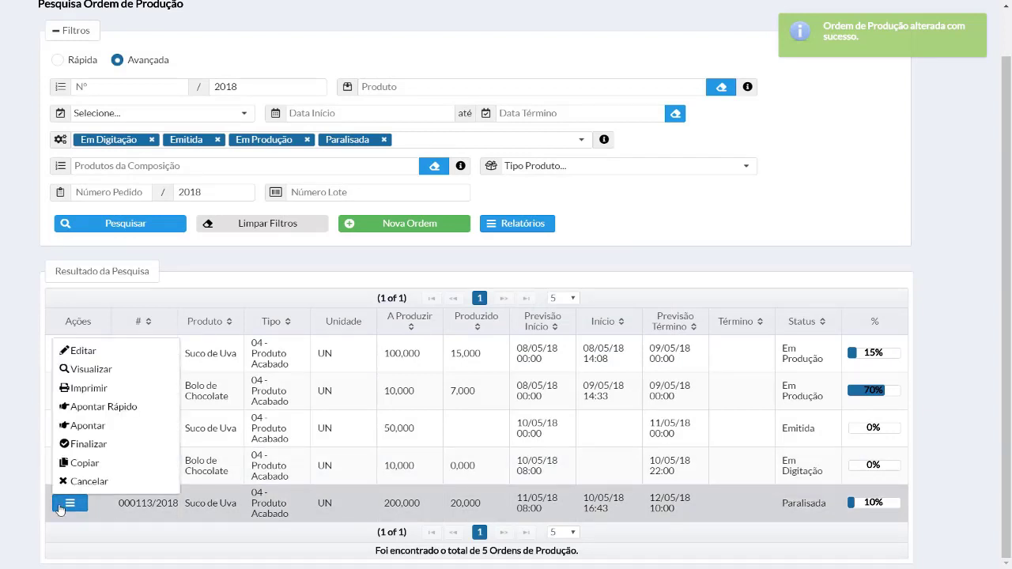
left_click(129, 410)
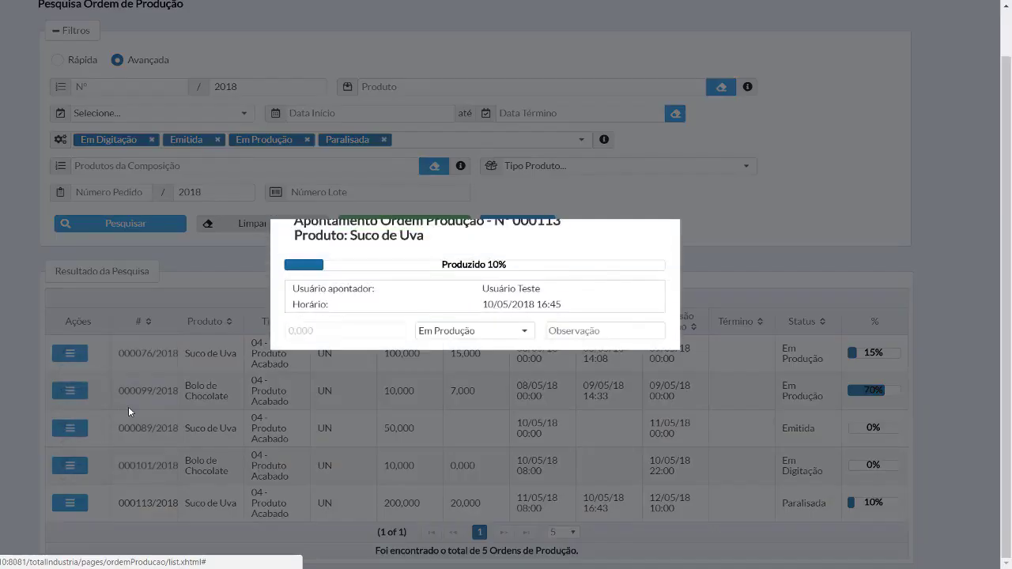
left_click(507, 340)
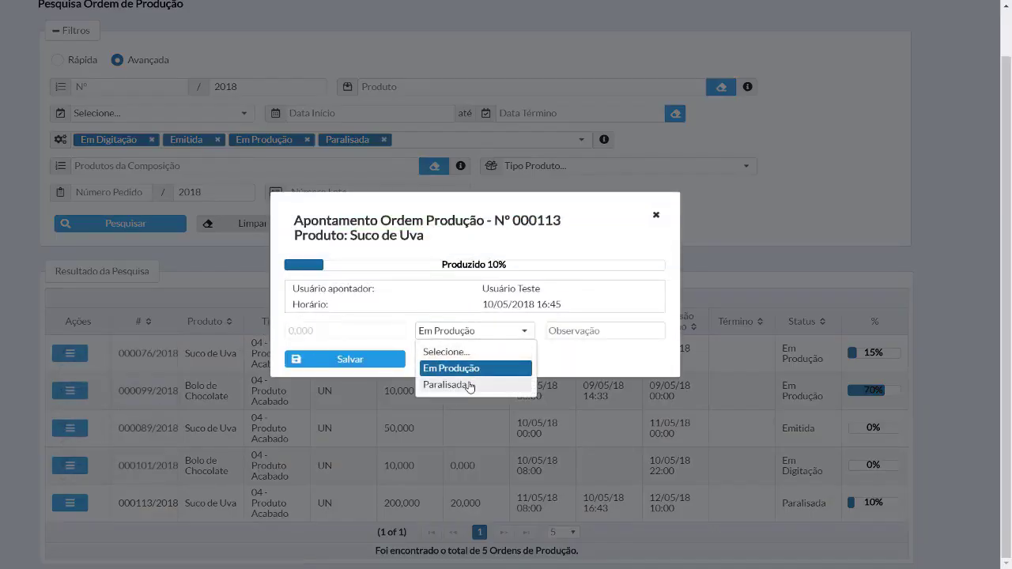
left_click(470, 385)
left_click(574, 333)
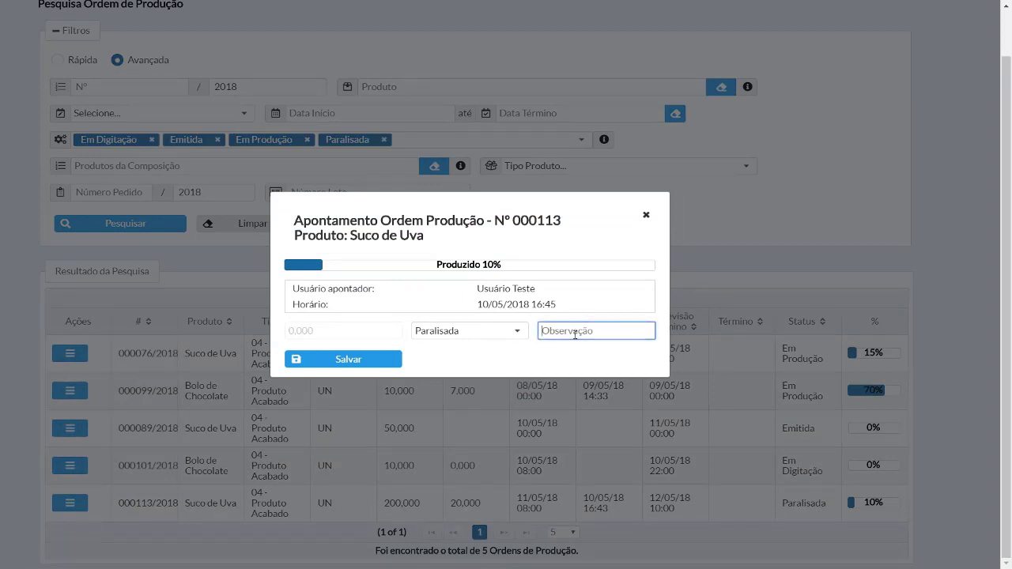
type("M")
key("BackSpace")
type("Problema Máquina")
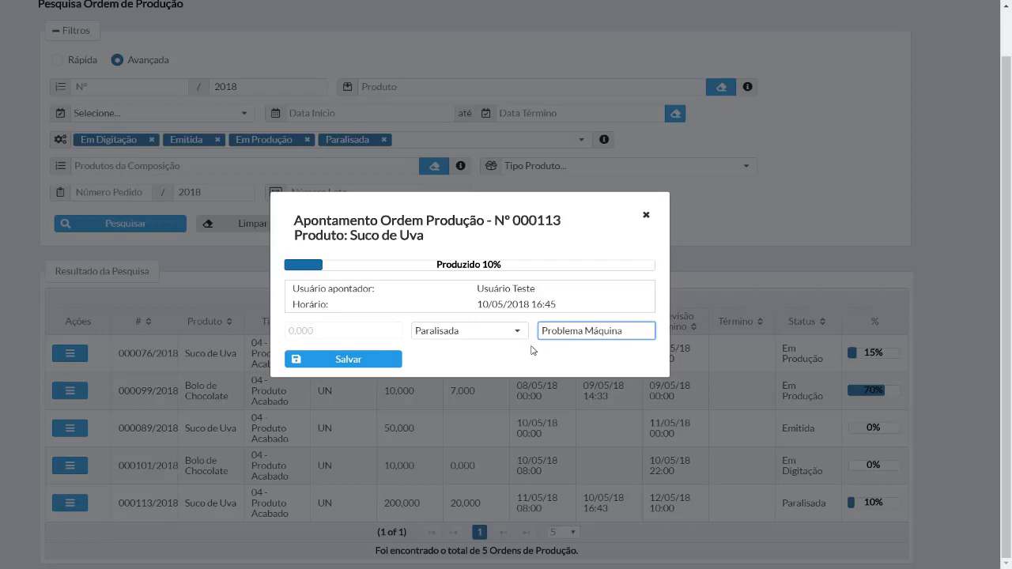
left_click(362, 362)
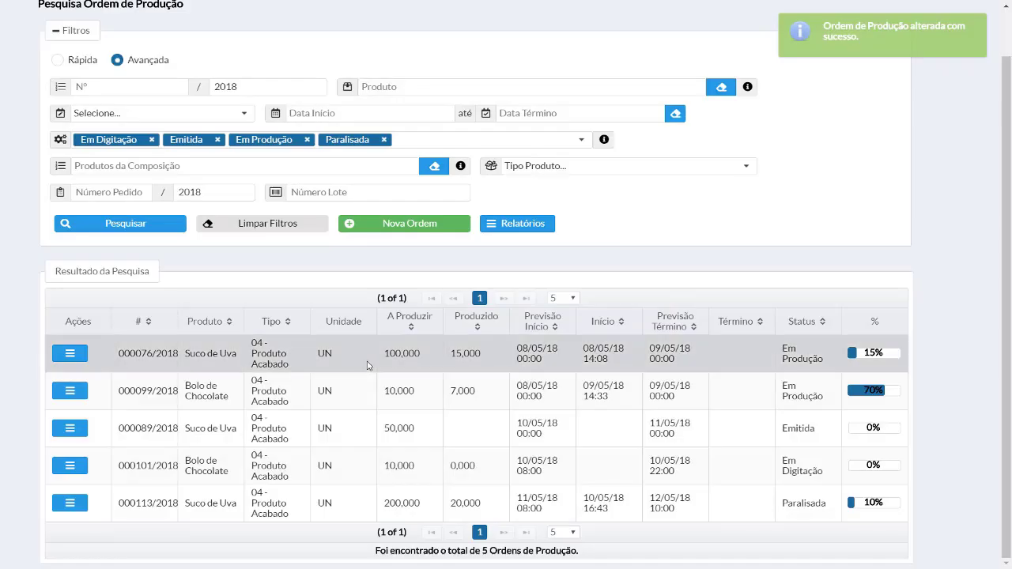
Resume the paused 200-unit Suco de Uva order by saving a quick report with status Em Produção and no quantity.
left_click(69, 502)
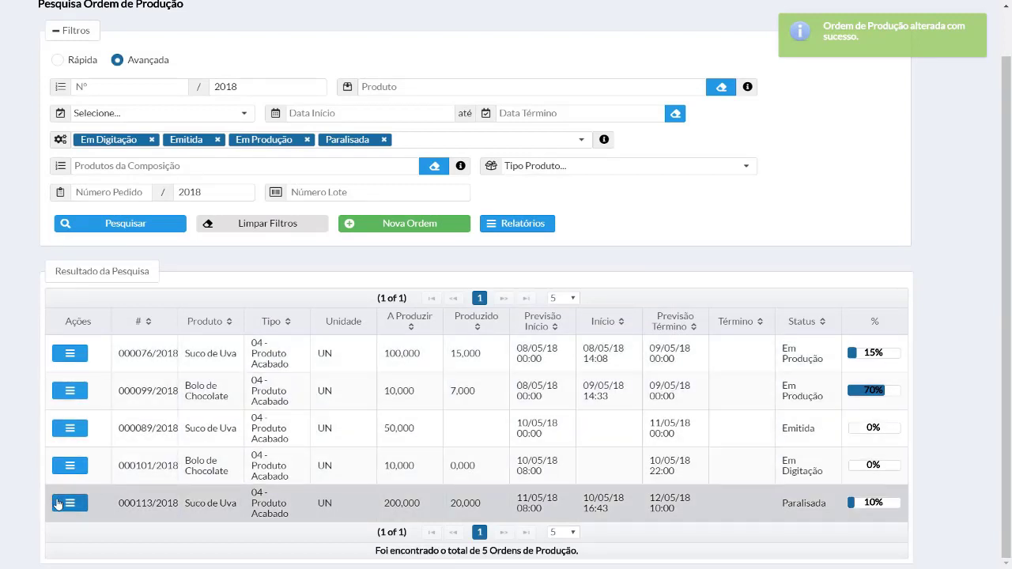
left_click(121, 414)
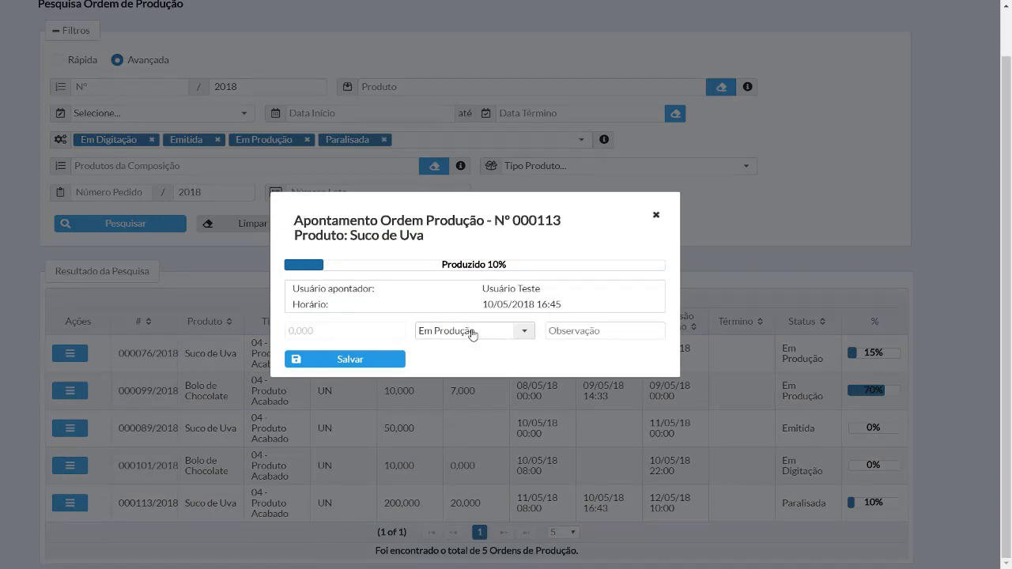
left_click(374, 360)
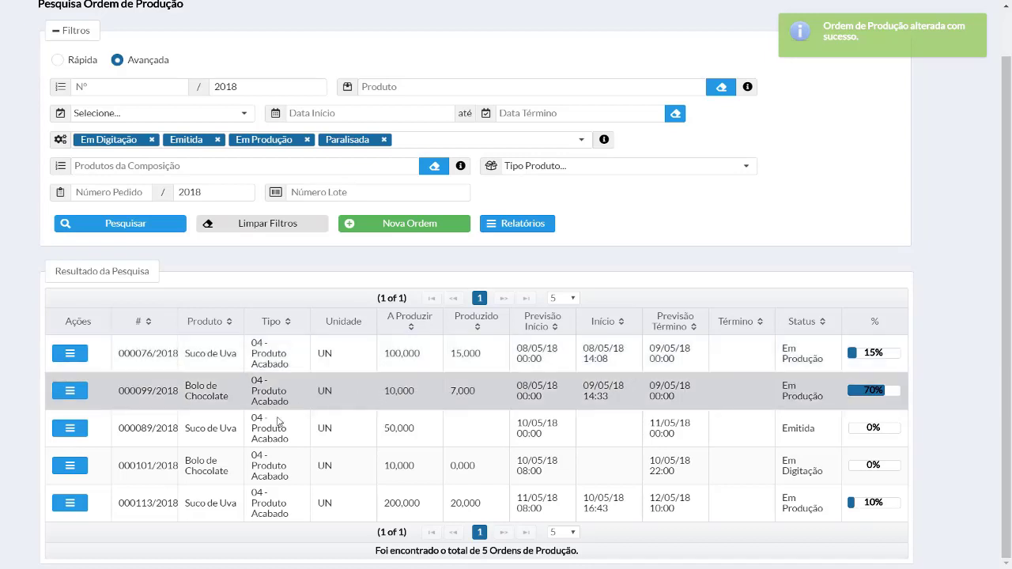
Record a quick report of 80 units produced for the 200-unit Suco de Uva order, with status Em Produção.
left_click(80, 510)
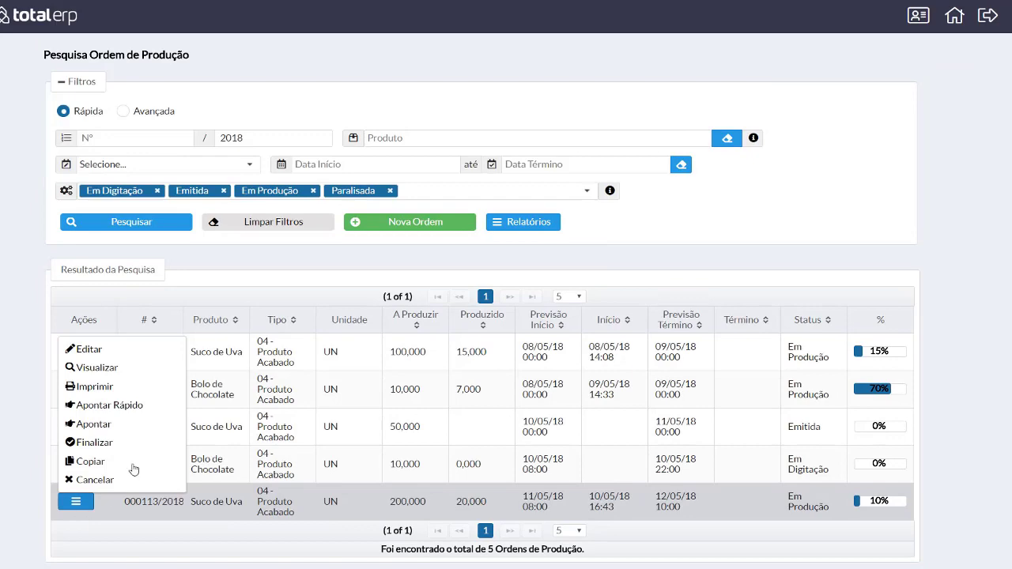
left_click(128, 409)
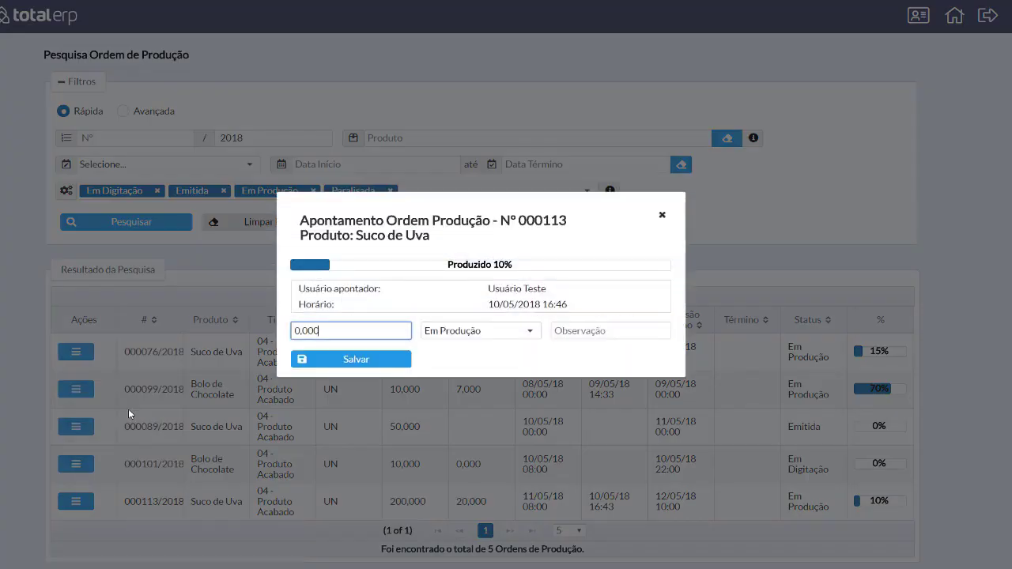
left_click(330, 331)
type("80")
left_click(384, 361)
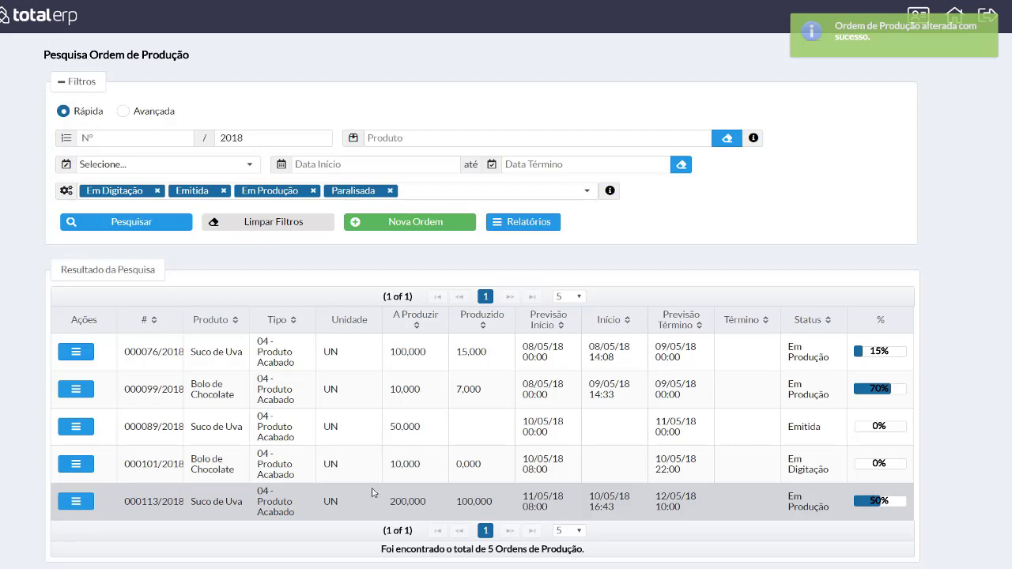
Open the full production reporting page of the 200-unit Suco de Uva order and review its list of recorded entries.
left_click(82, 504)
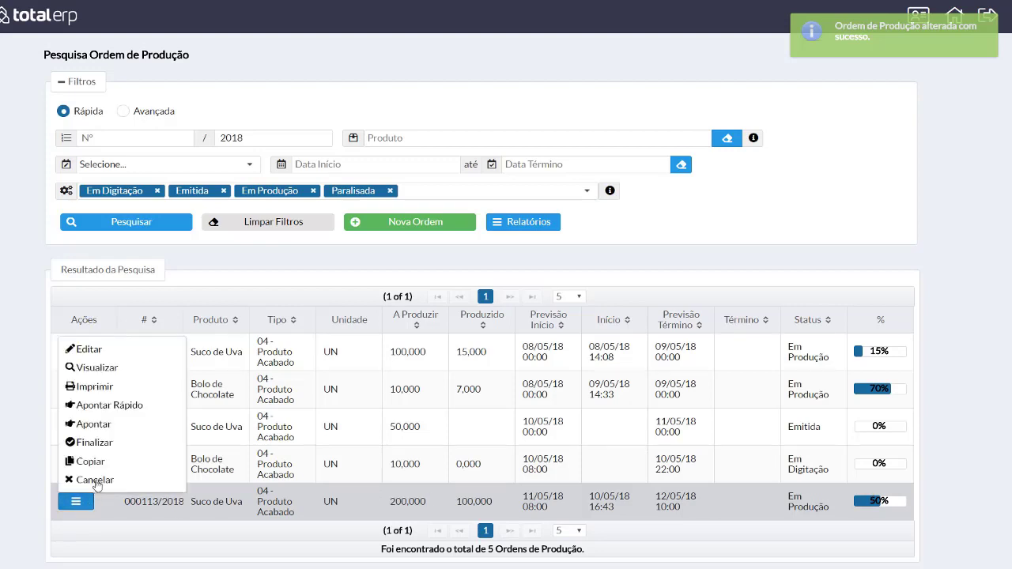
left_click(93, 424)
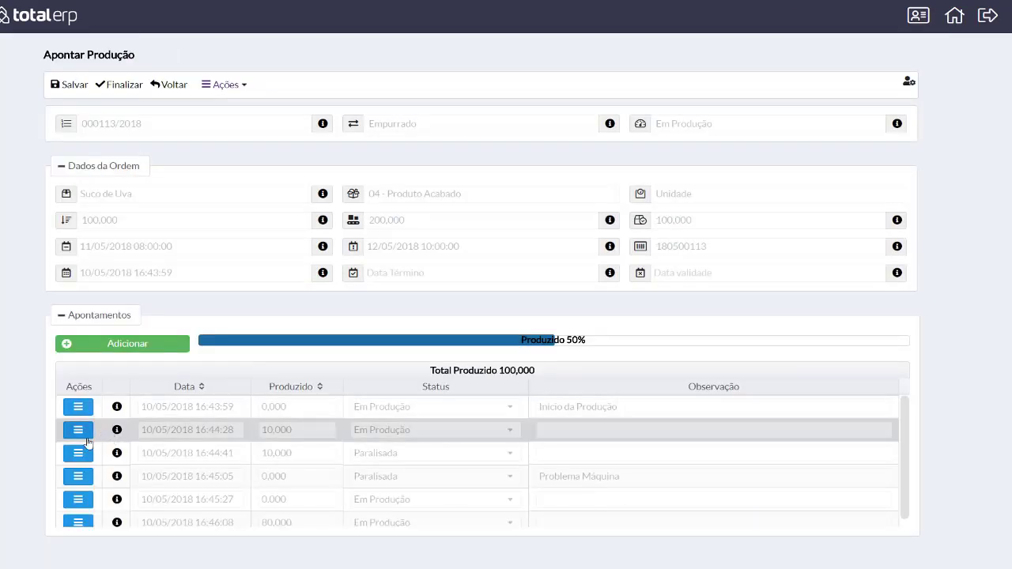
scroll(79, 443, "down", 1)
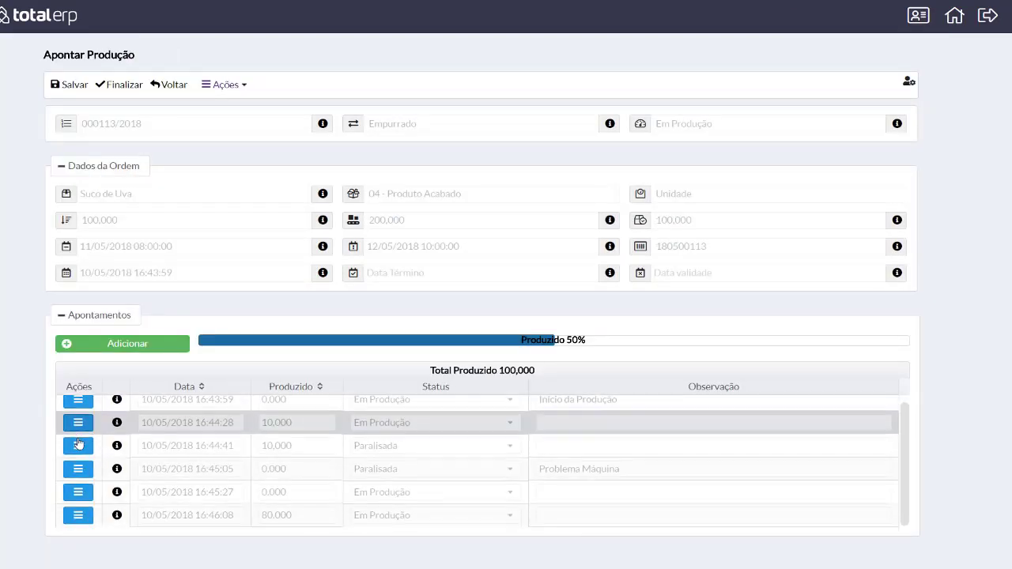
scroll(140, 457, "up", 1)
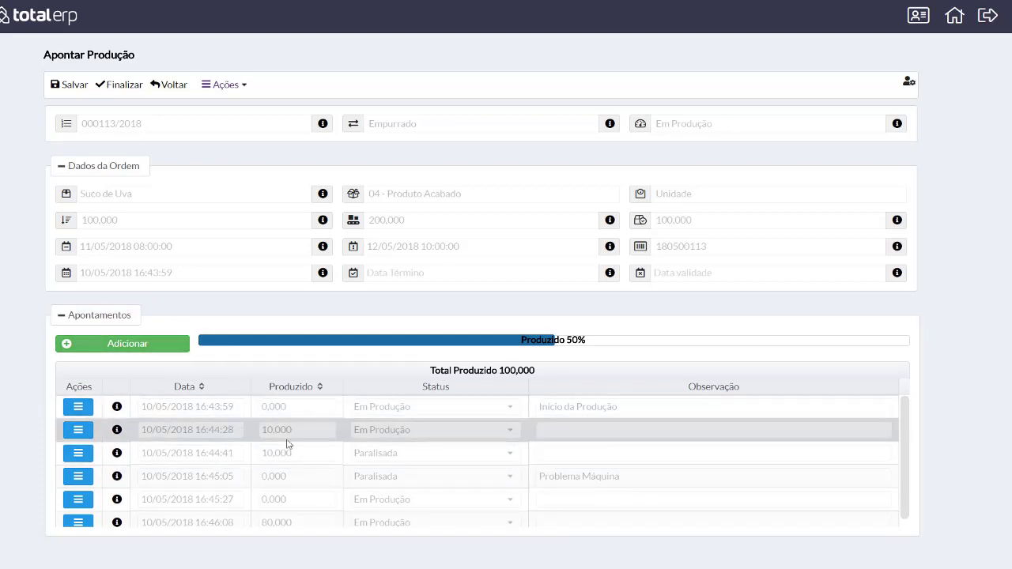
scroll(490, 512, "down", 1)
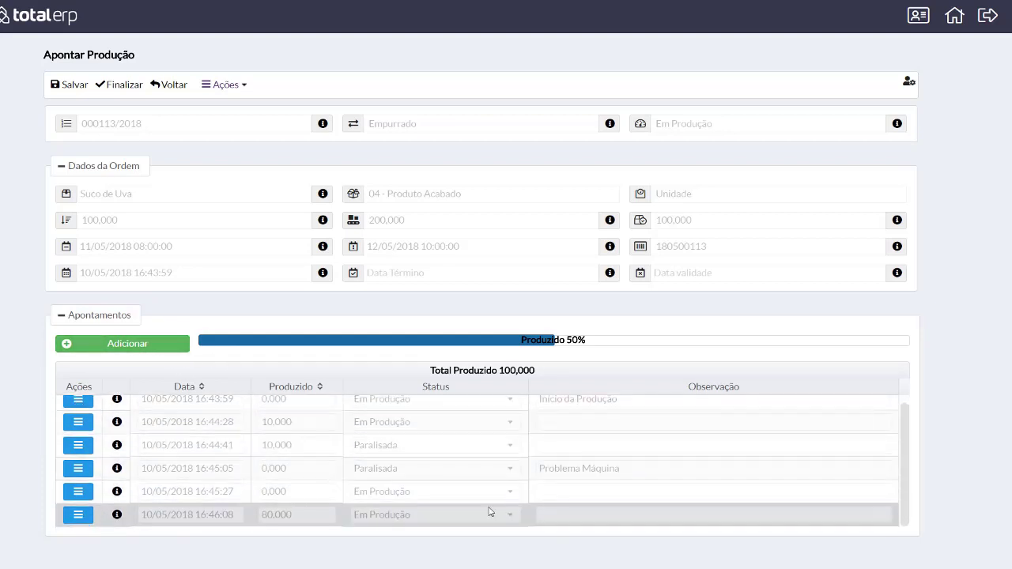
Add a production entry with status Paralisada and date 10/05/2018 16:33:54, and try to save it.
left_click(150, 346)
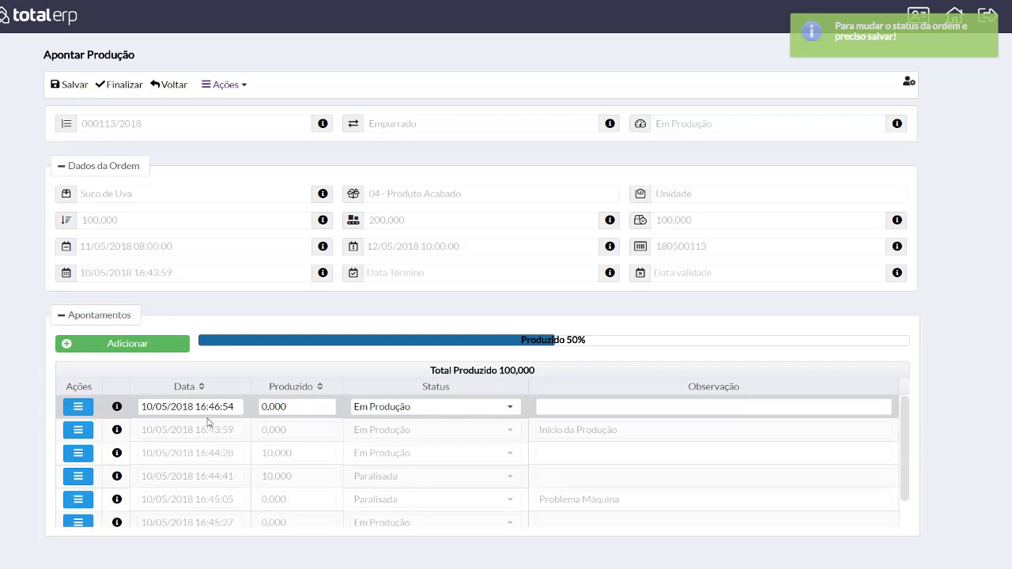
left_click(450, 414)
left_click(413, 460)
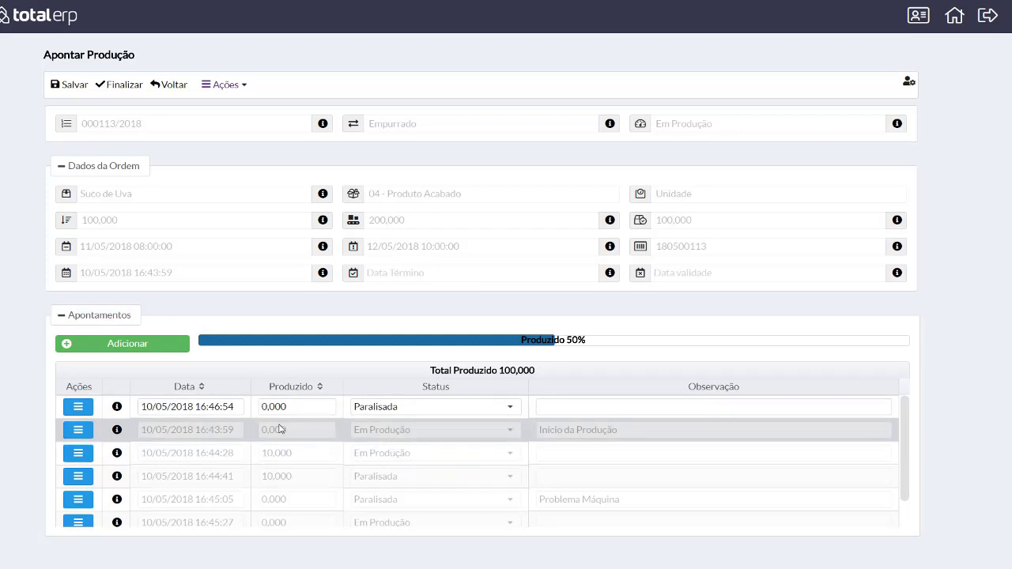
left_click(225, 407)
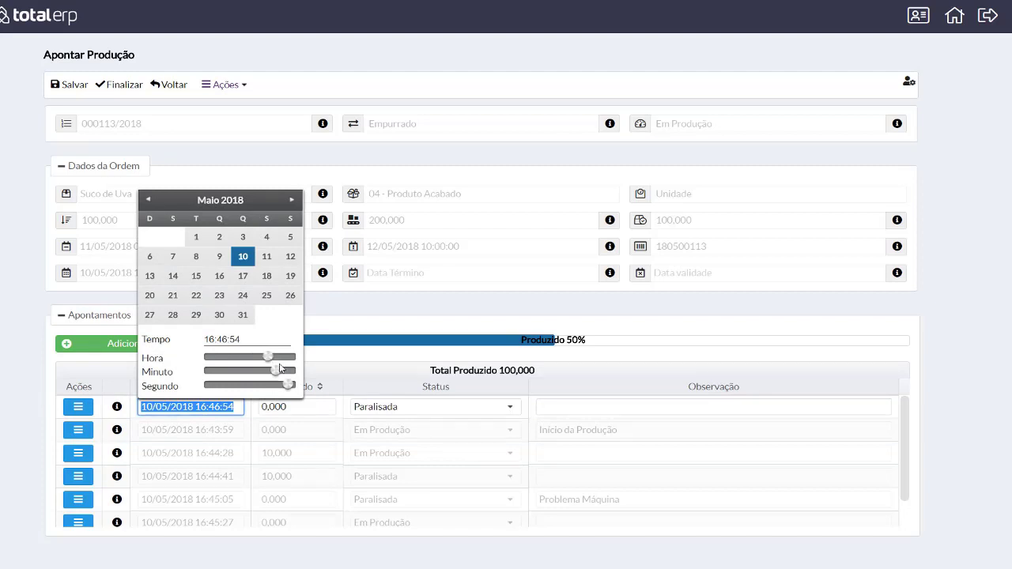
left_click_drag(277, 371, 256, 378)
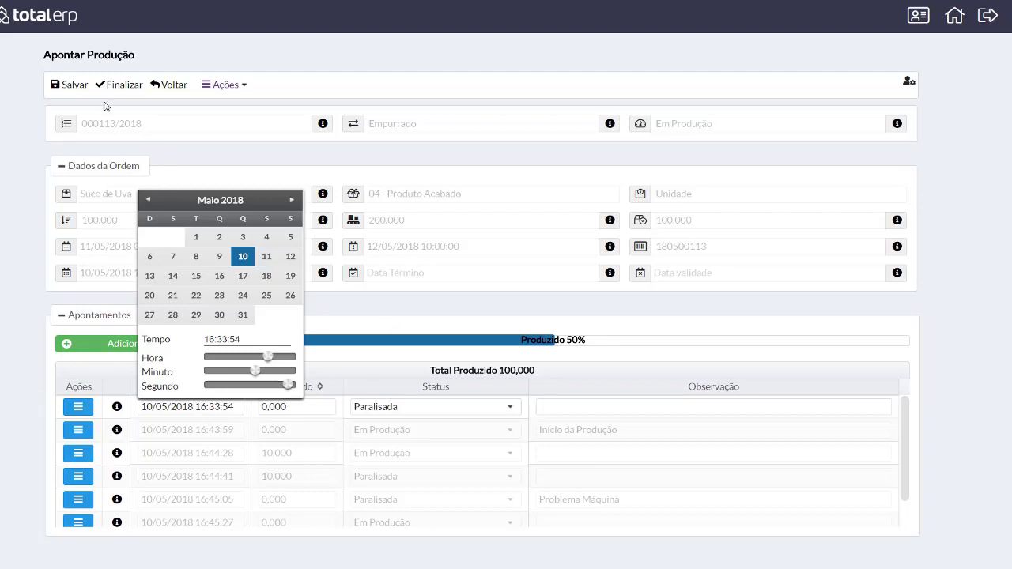
left_click(58, 84)
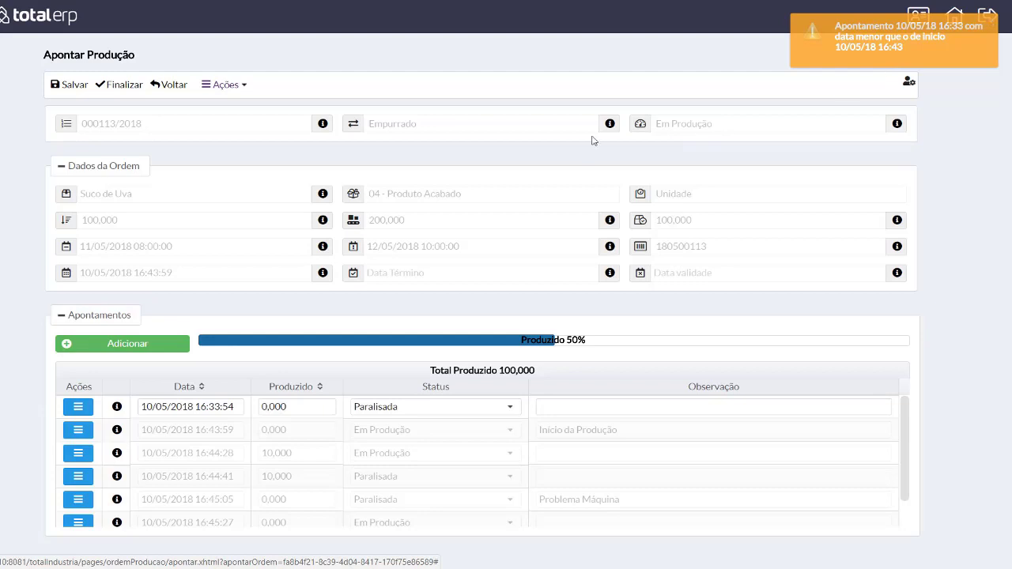
Set the new Paralisada entry's time to 16:44:54 and save the production report.
left_click_drag(222, 406, 219, 387)
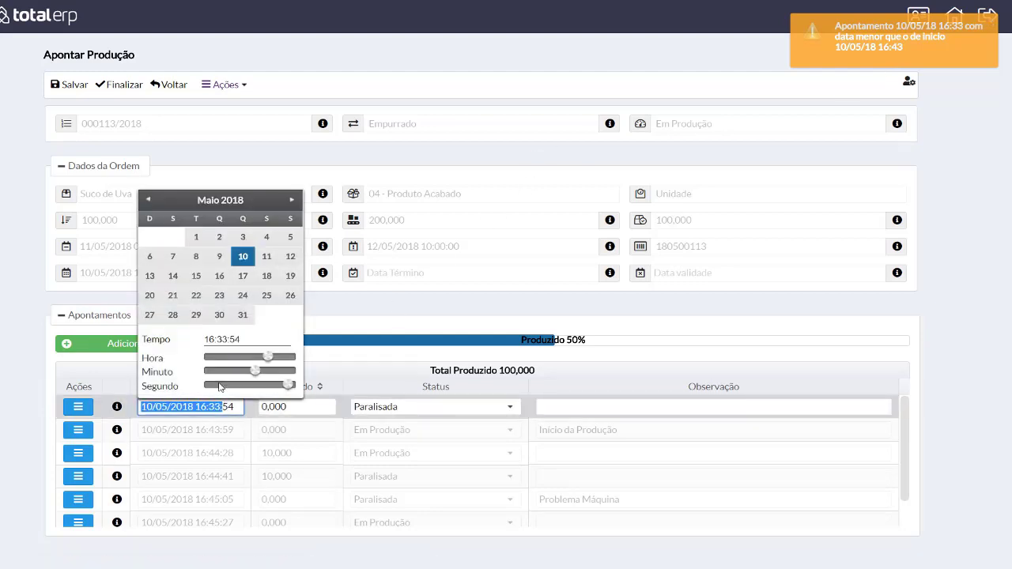
left_click_drag(273, 358, 273, 373)
left_click(269, 370)
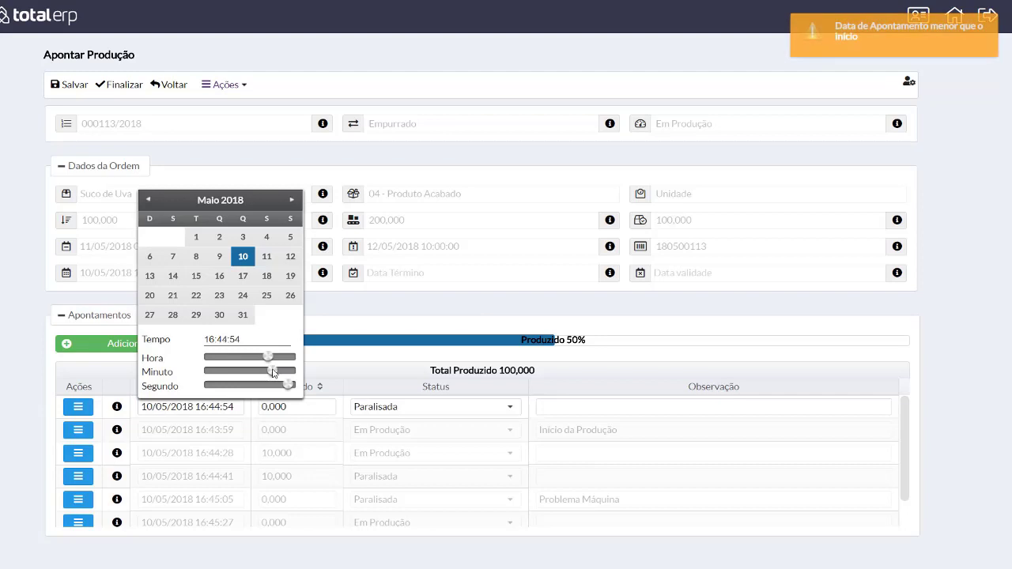
left_click(66, 86)
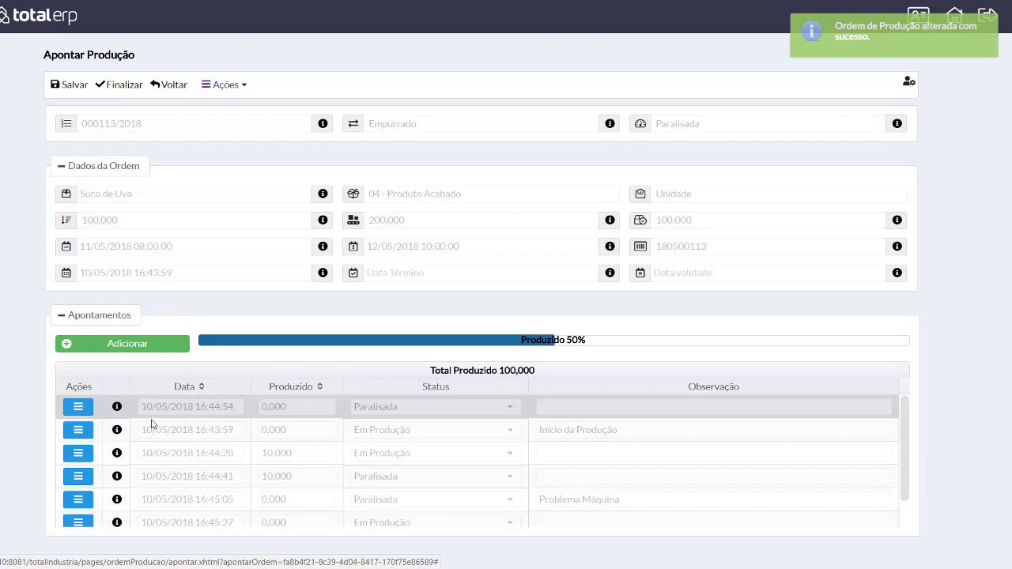
Check which user recorded the first three production entries and show the actions available for the Início da Produção entry.
scroll(139, 423, "down", 1)
scroll(136, 419, "up", 1)
mouse_move(118, 409)
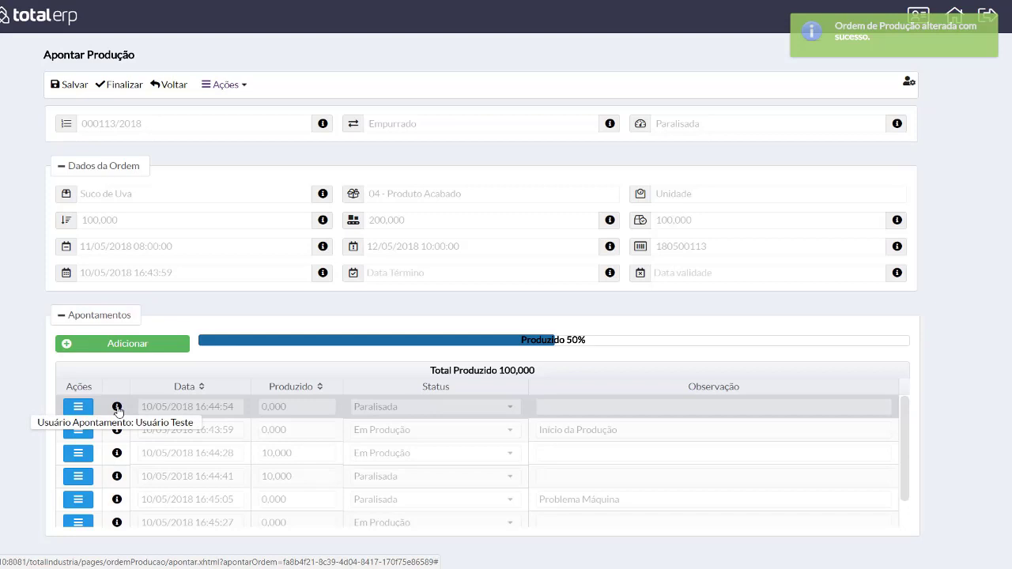
mouse_move(118, 432)
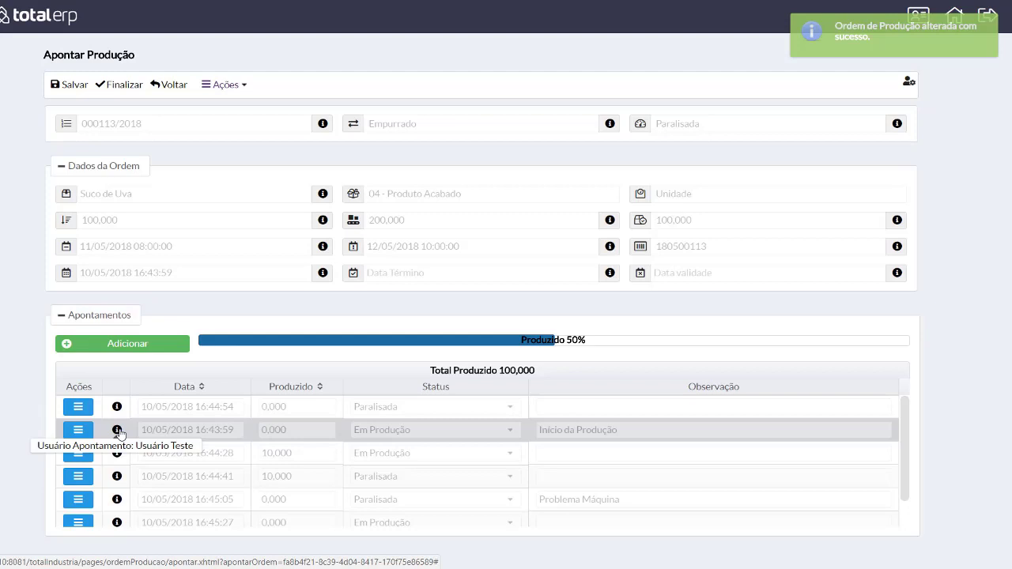
mouse_move(118, 457)
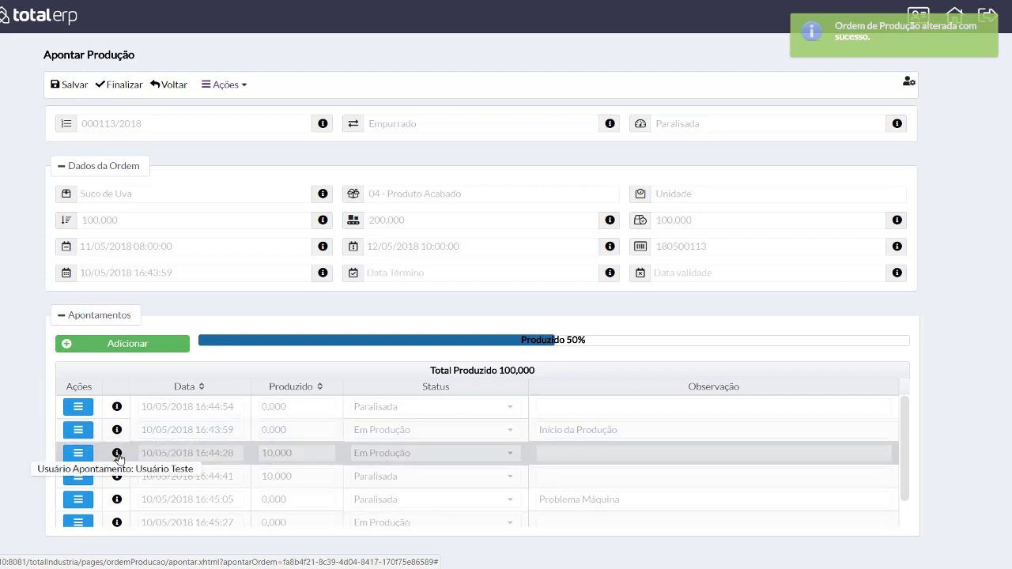
left_click(68, 433)
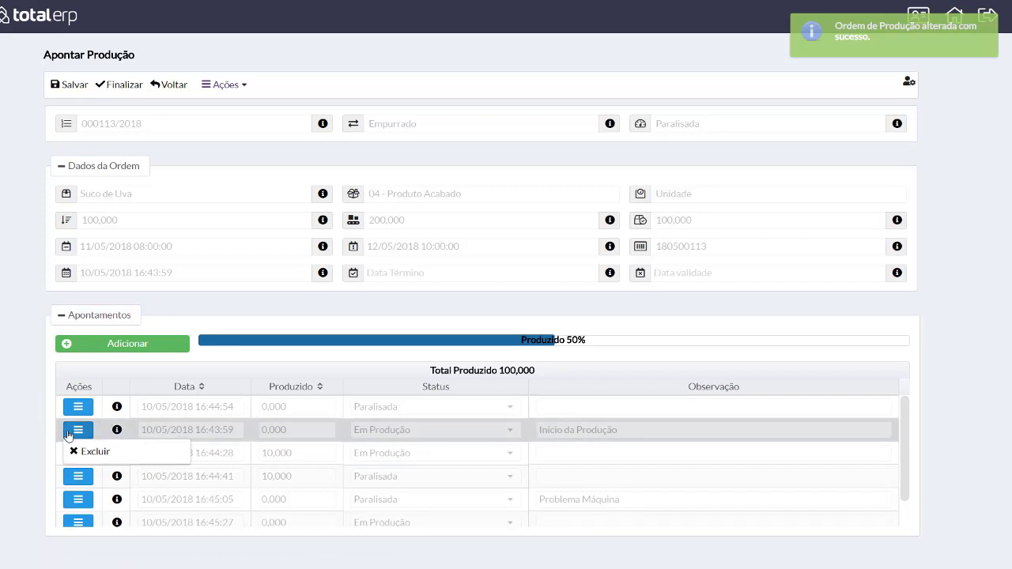
Cancel the Paralisada entry of 10/05/2018 16:44:41, giving "Lançamento Errado" as the cancellation reason.
left_click(78, 479)
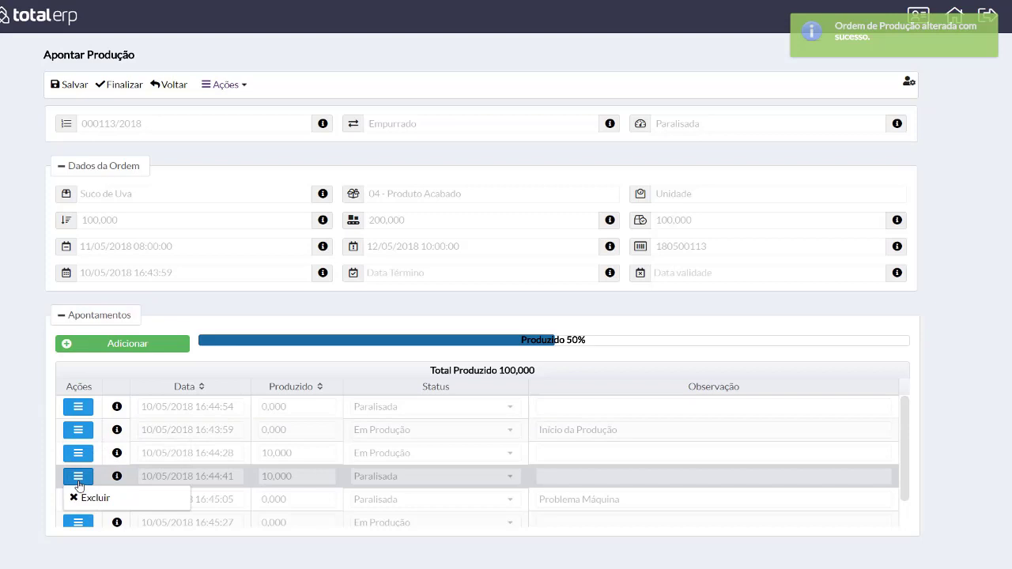
scroll(88, 483, "down", 1)
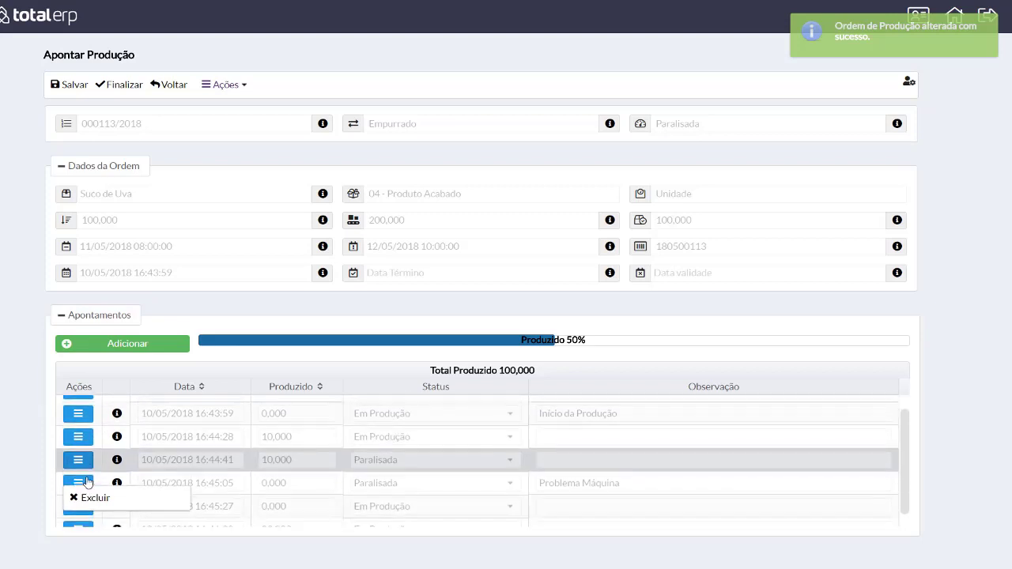
scroll(87, 482, "down", 1)
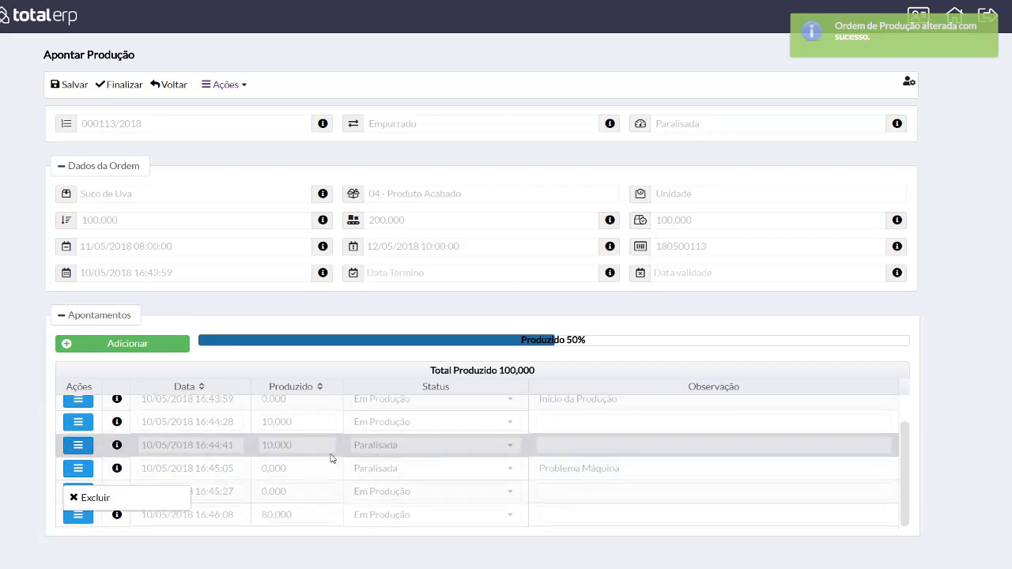
left_click(79, 447)
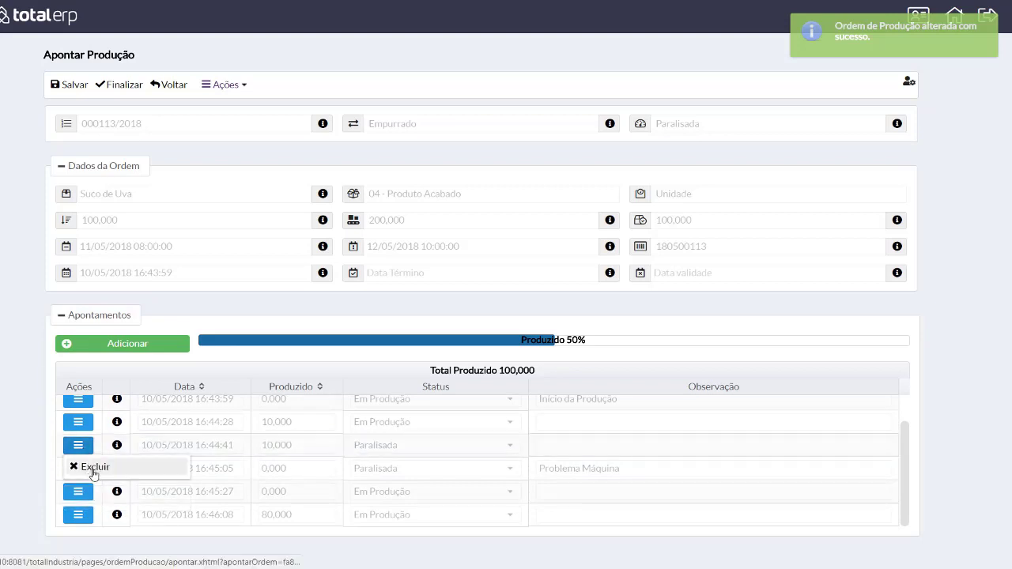
left_click(96, 472)
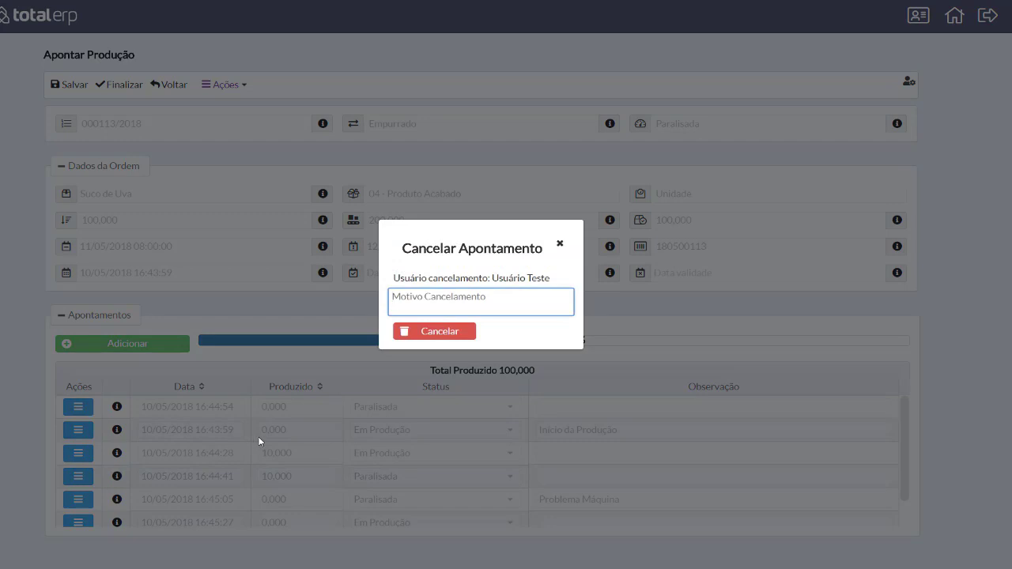
type("Iançament")
type("o Errado")
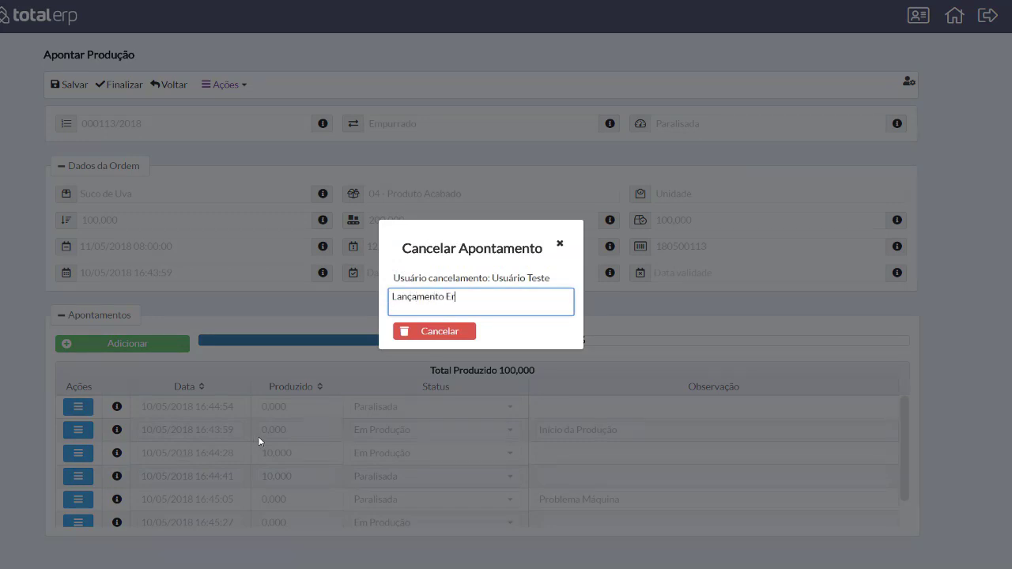
left_click(396, 331)
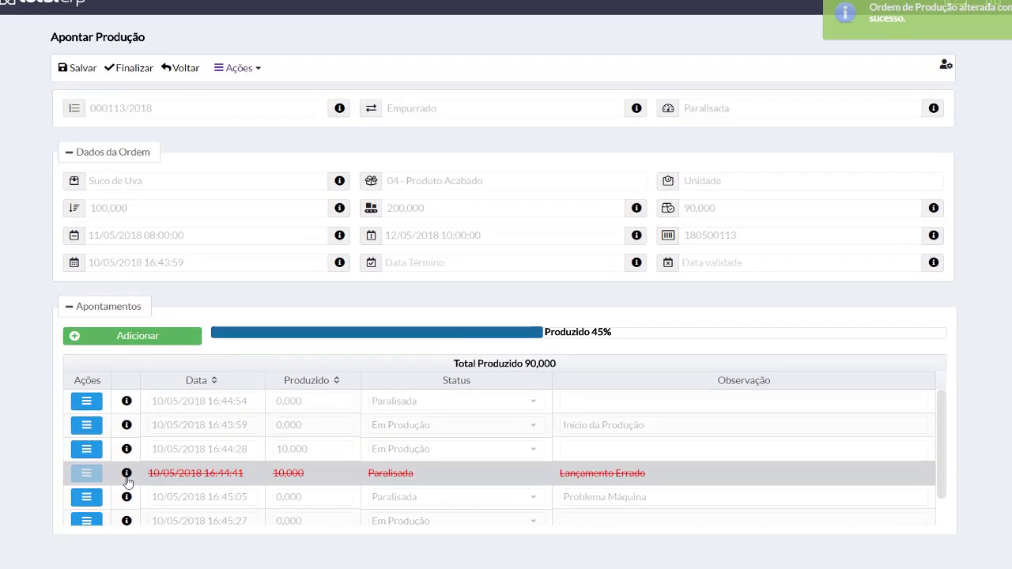
Check who recorded and cancelled the struck-out entry, and print the order's production entries to a PDF and open it.
mouse_move(119, 482)
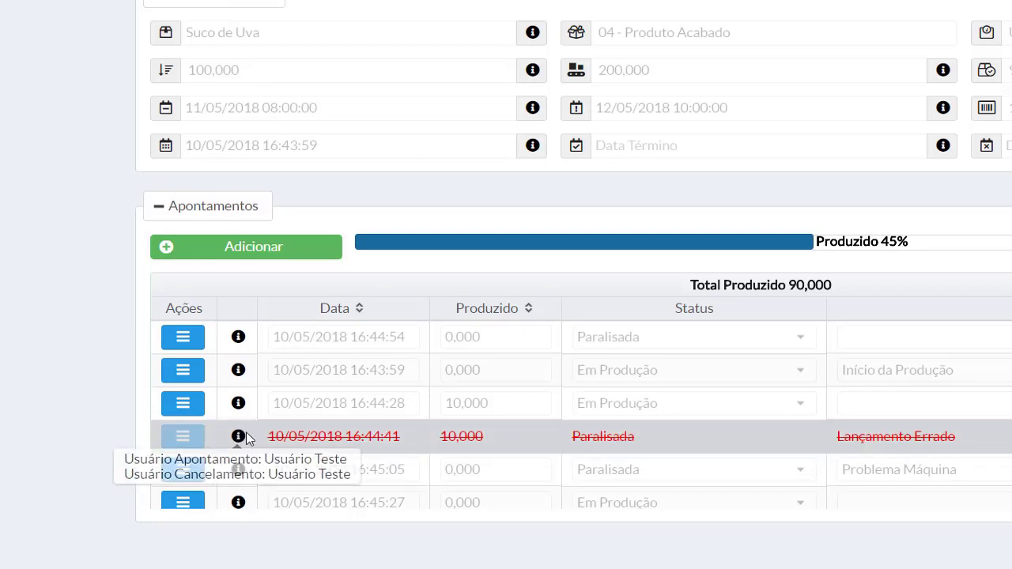
mouse_move(239, 439)
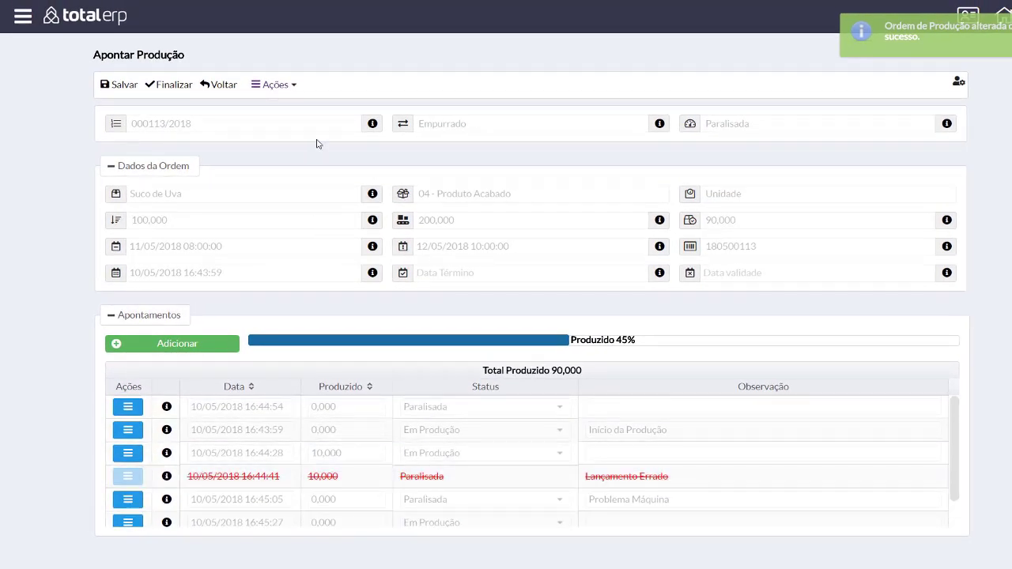
left_click(281, 87)
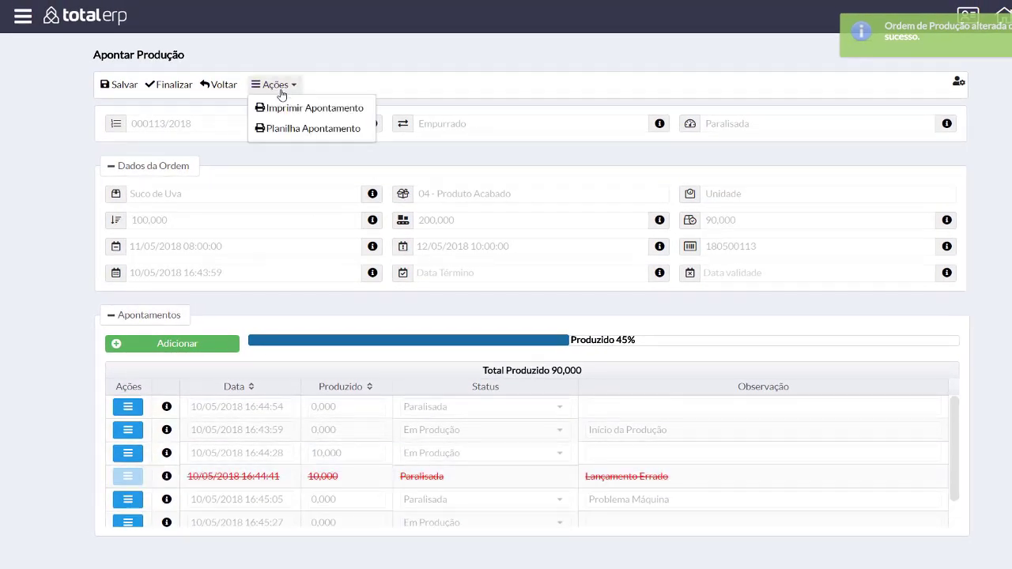
left_click(296, 108)
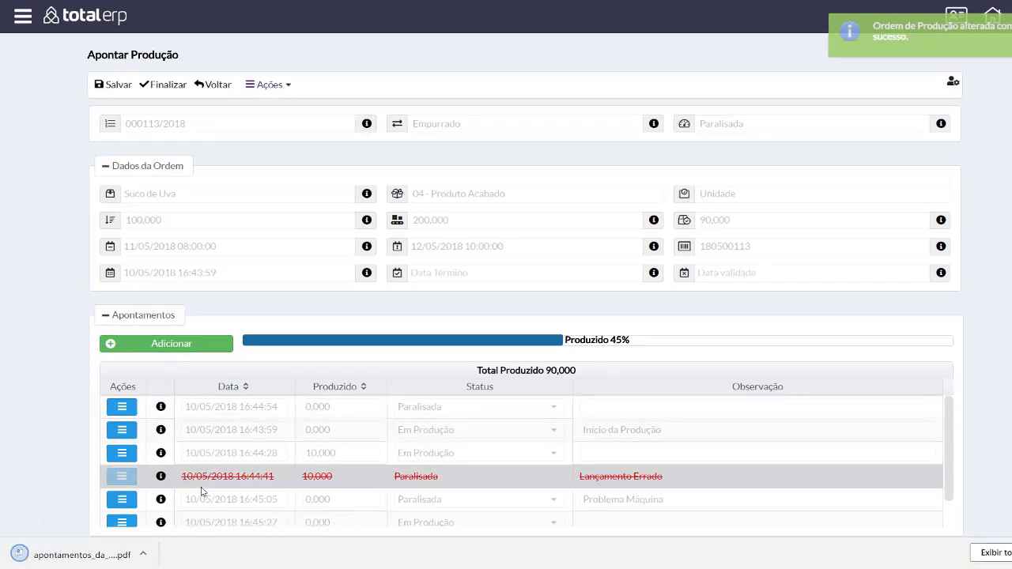
left_click(68, 557)
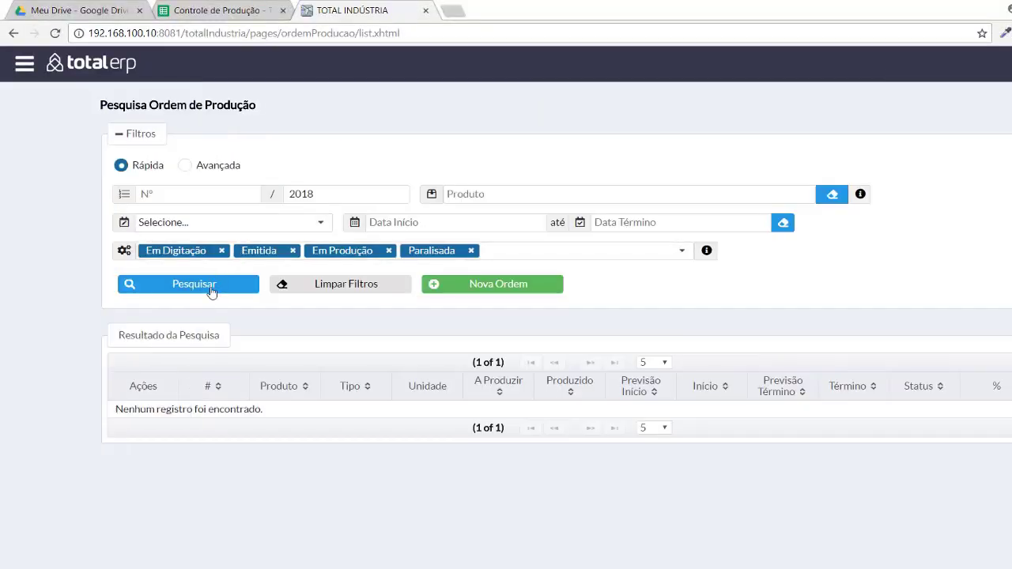
Search the 2018 production orders and view the quick reporting form of the issued 50-unit Suco de Uva order without saving.
left_click(211, 290)
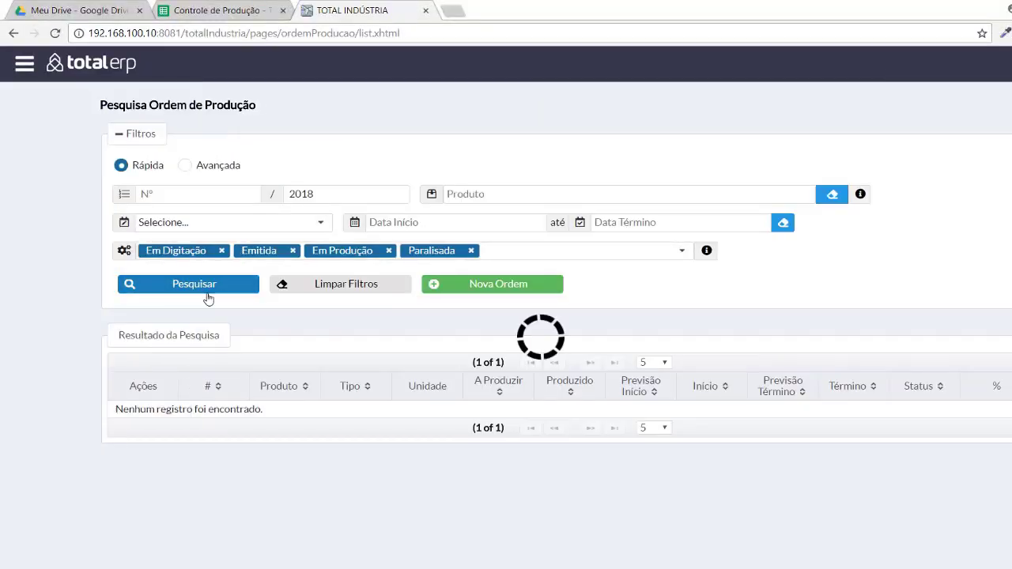
scroll(198, 244, "down", 1)
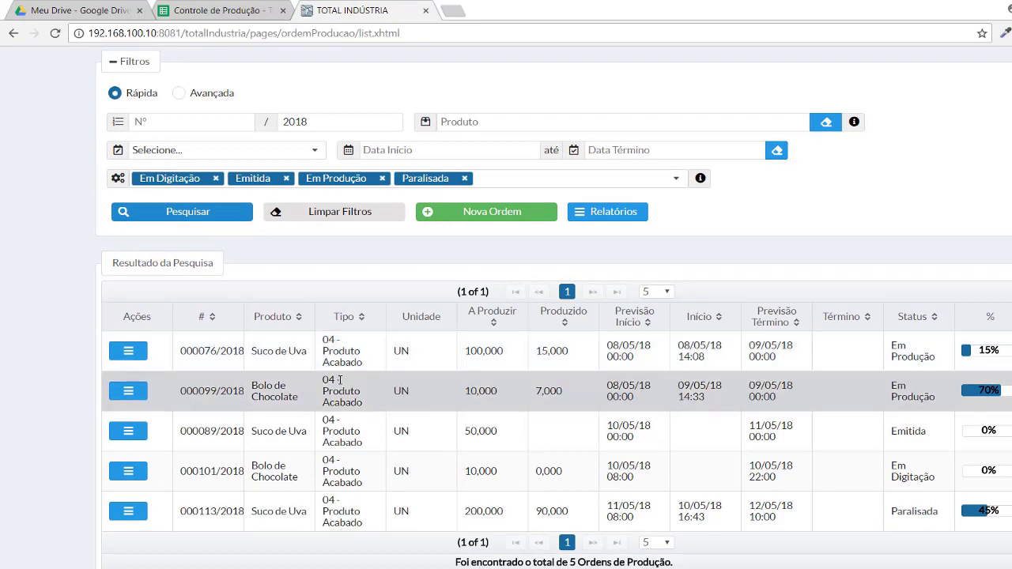
left_click(126, 437)
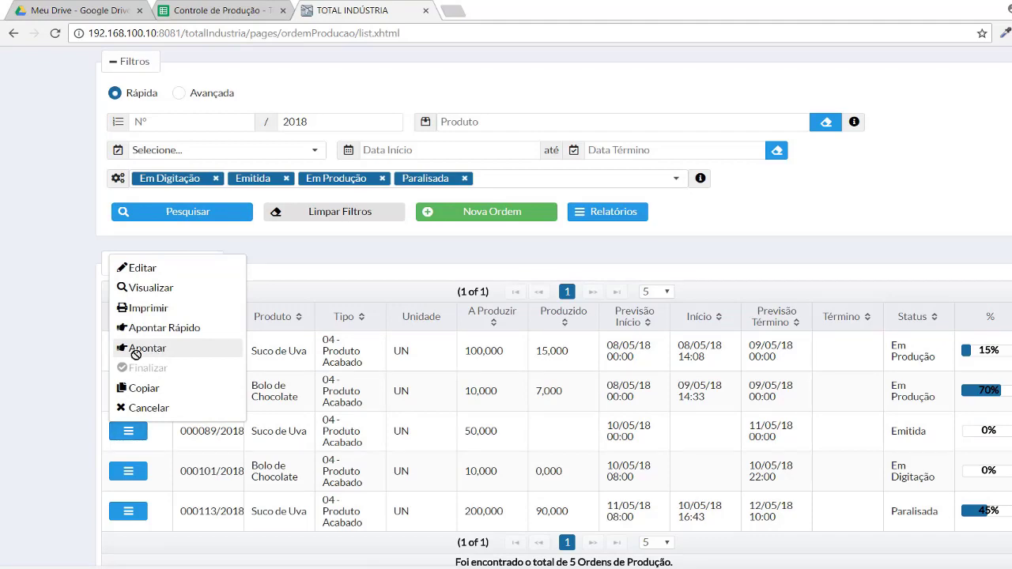
left_click(163, 329)
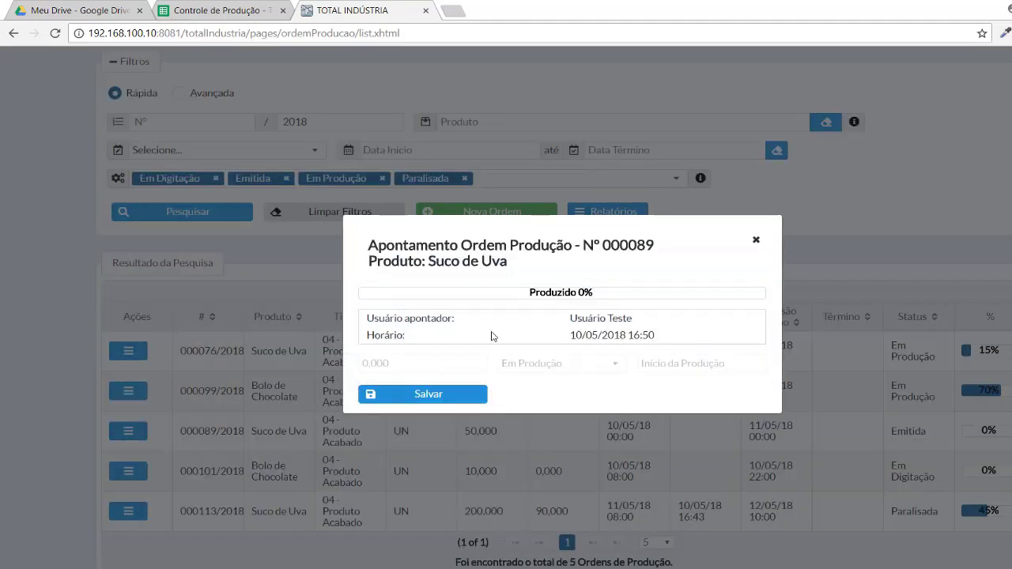
left_click(757, 240)
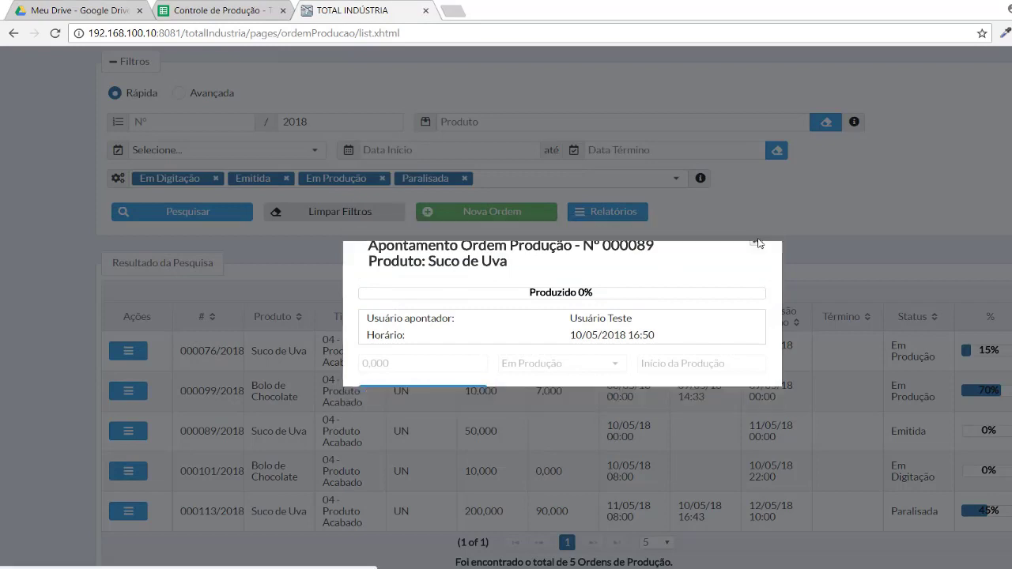
Start production of the 50-unit Suco de Uva order from its full reporting page with start date 10/05/2018 15:00:00.
left_click(124, 437)
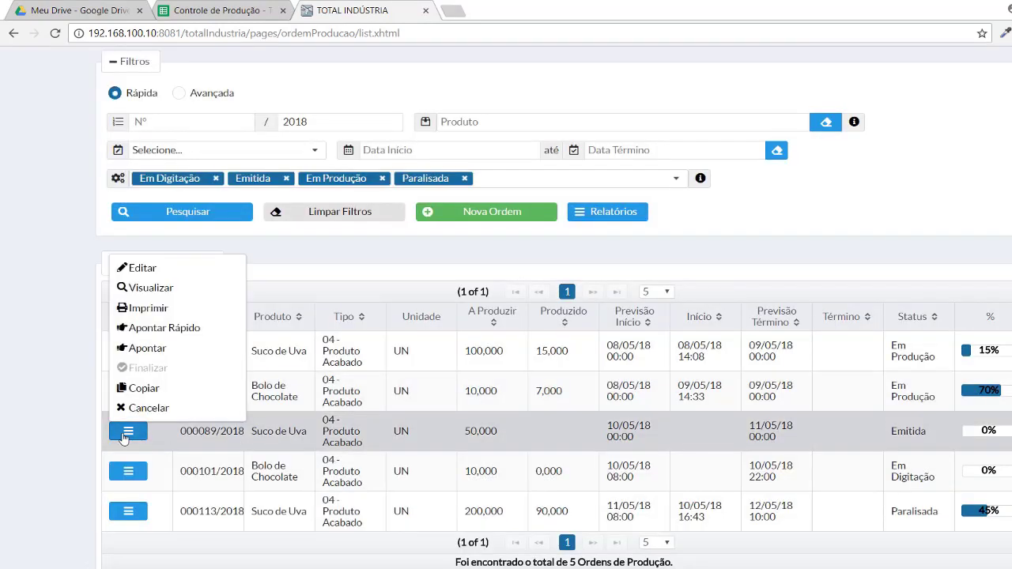
left_click(147, 349)
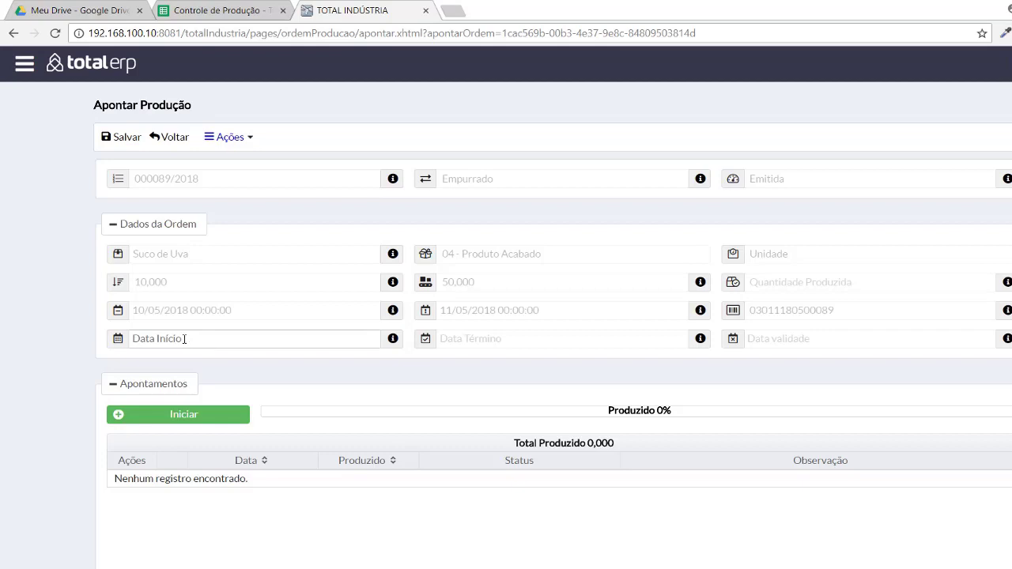
left_click(179, 340)
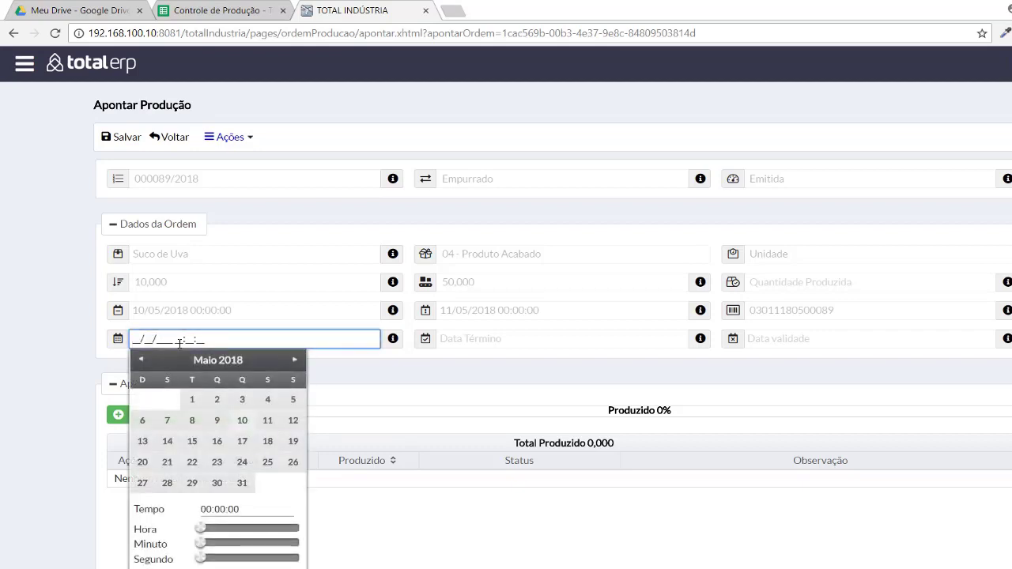
left_click(245, 422)
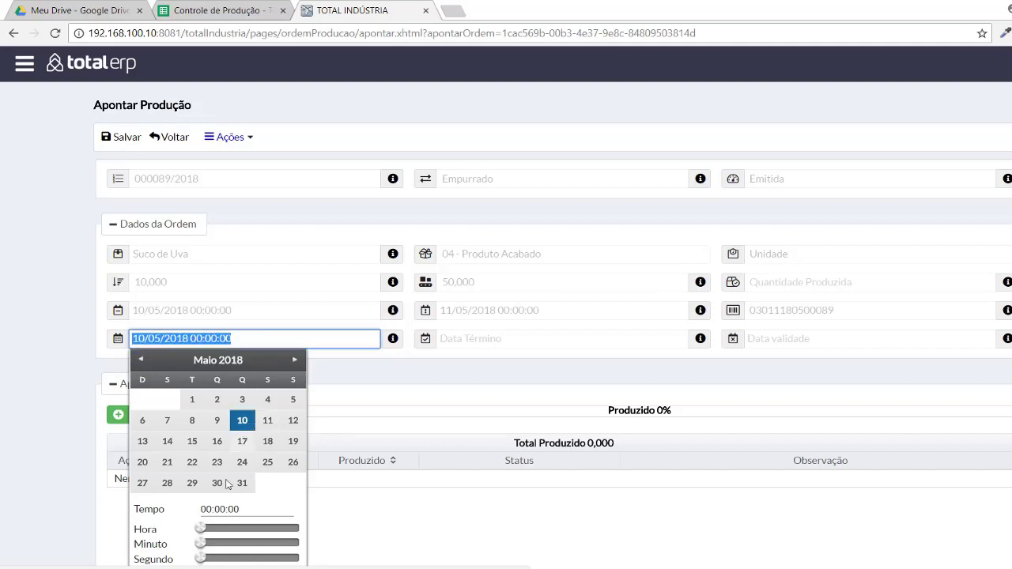
left_click(202, 533)
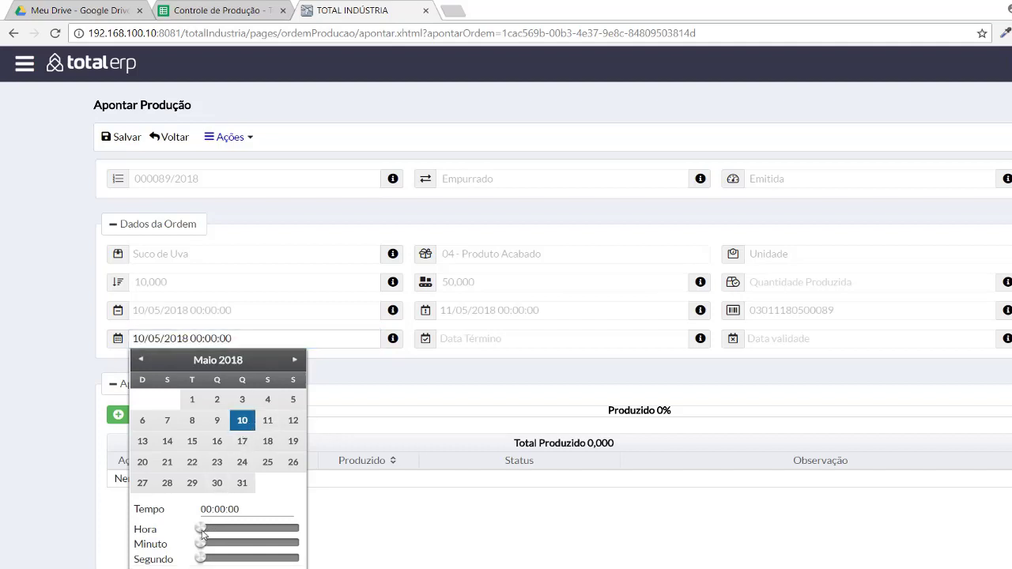
left_click_drag(204, 535, 269, 531)
left_click(349, 374)
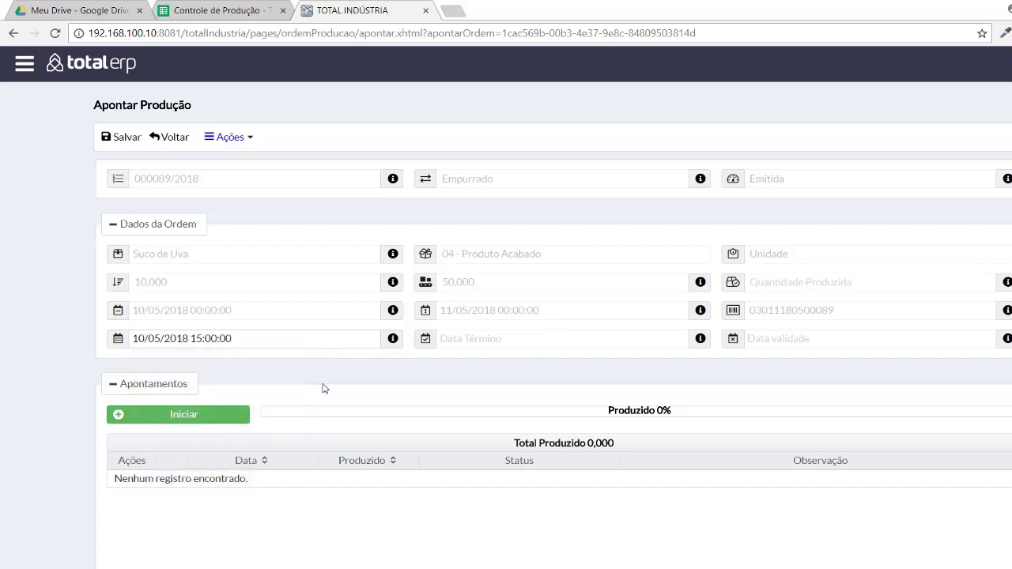
left_click(189, 417)
Open the full production reporting page of the 100-unit Suco de Uva order and go to its recorded entries.
scroll(194, 448, "down", 1)
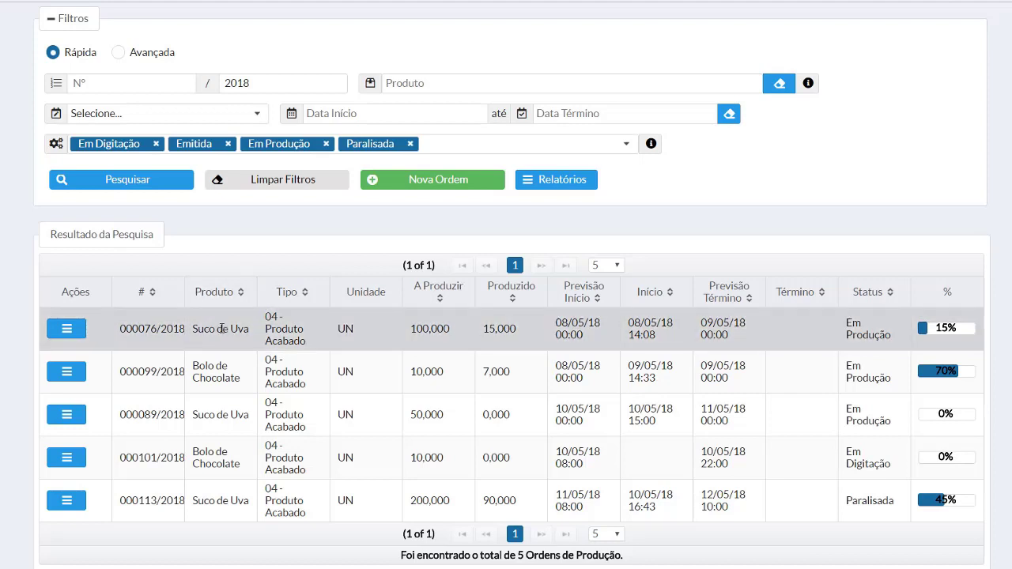
left_click(58, 329)
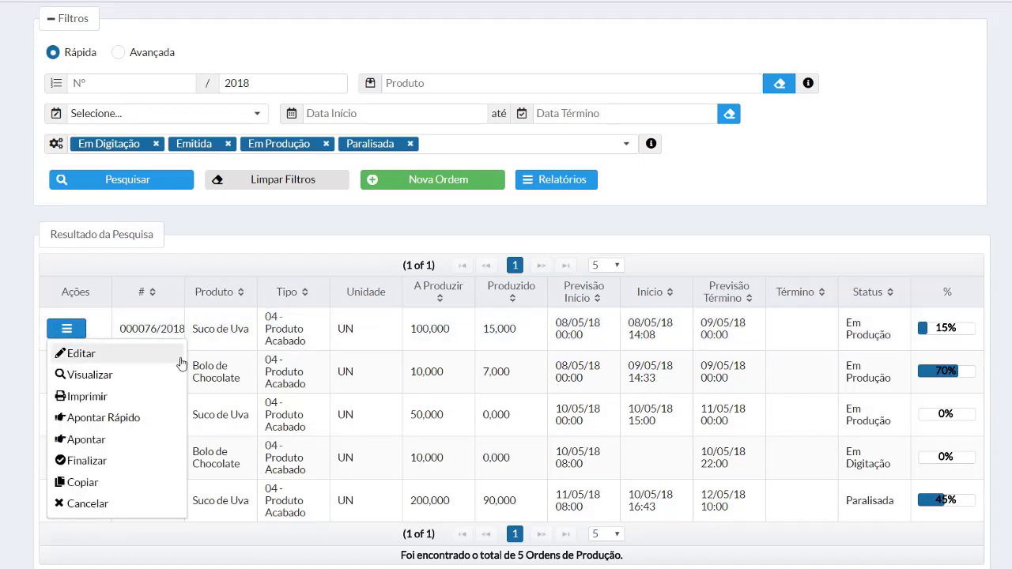
left_click(115, 445)
scroll(114, 415, "down", 1)
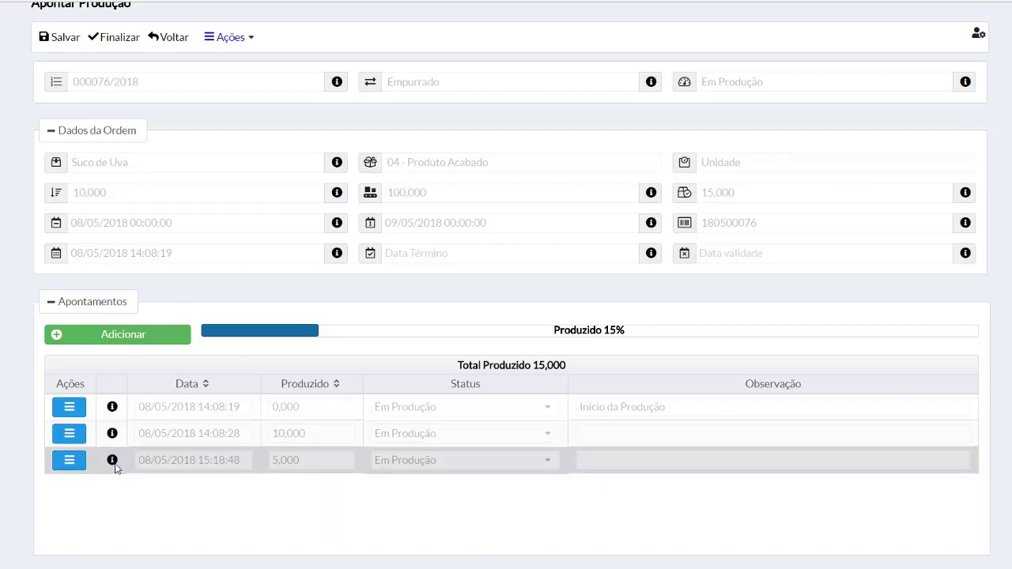
Cancel the 5-unit production entry of 08/05/2018 15:18:48 with the reason "Errado".
left_click(74, 465)
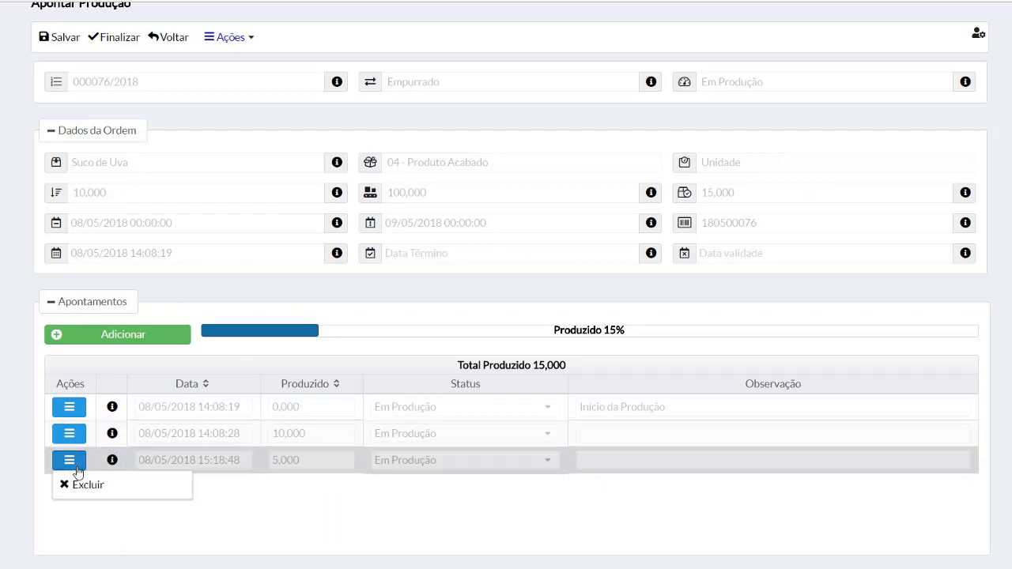
left_click(390, 418)
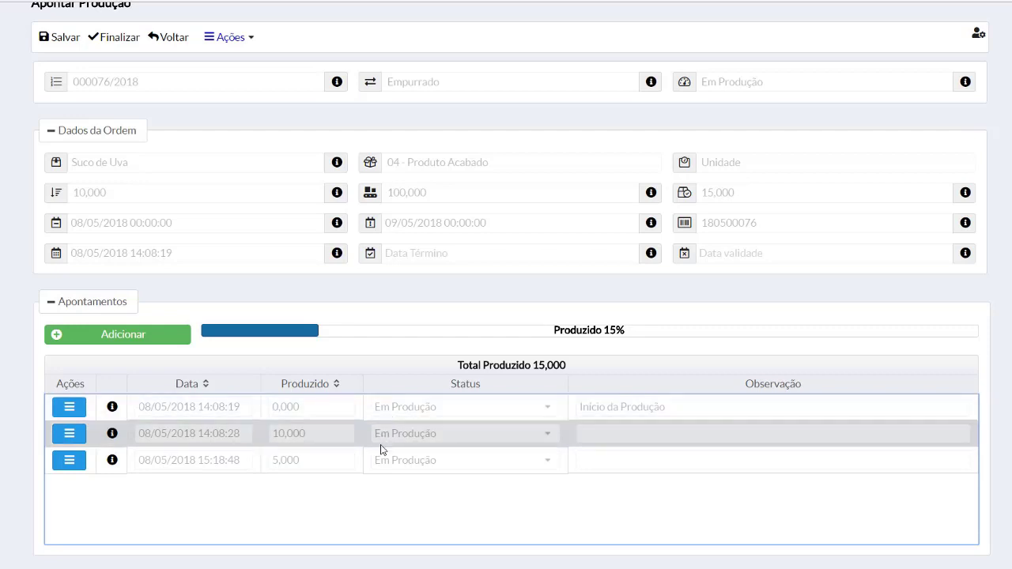
left_click(69, 461)
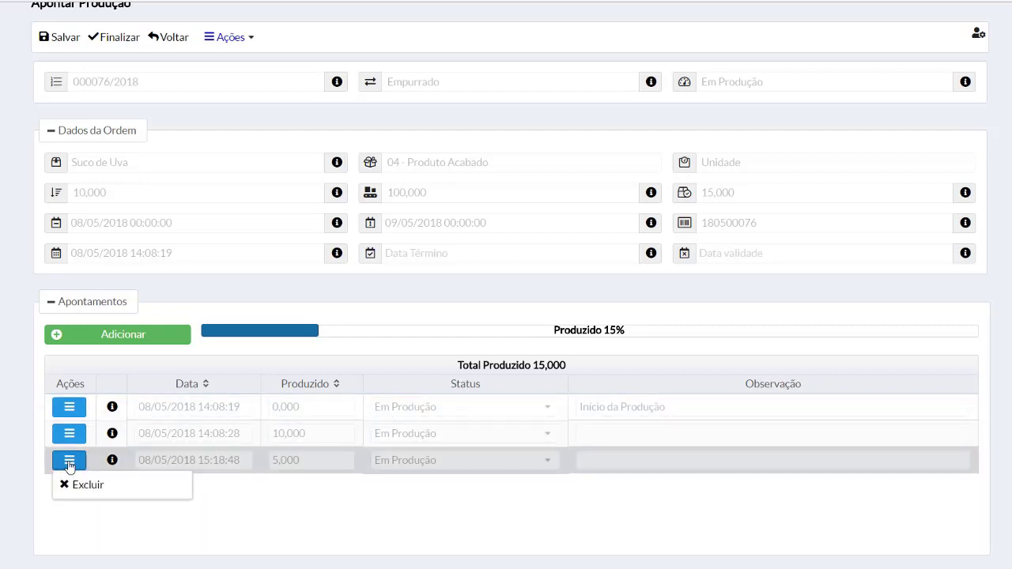
left_click(79, 483)
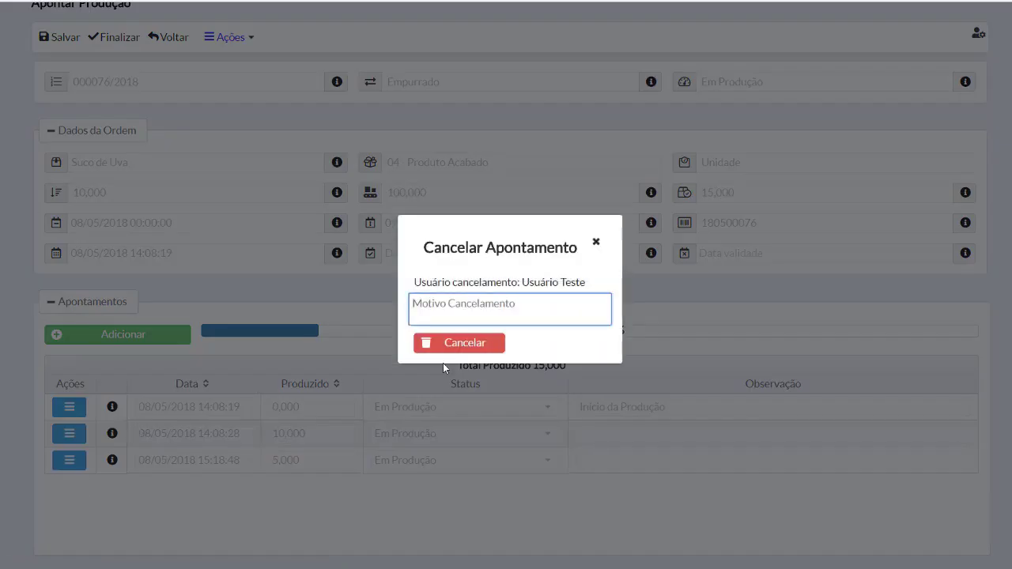
type("Errado")
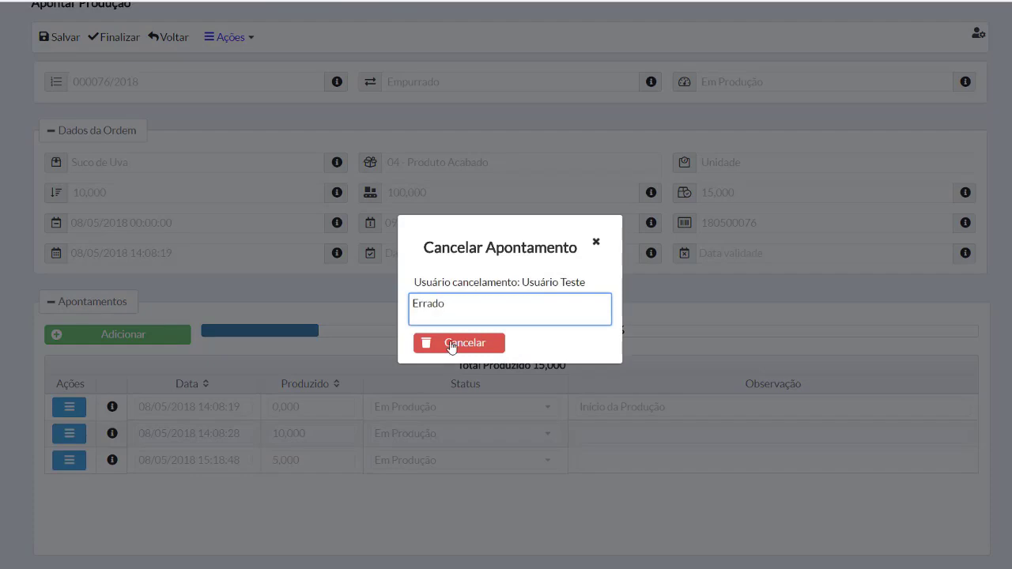
left_click(452, 344)
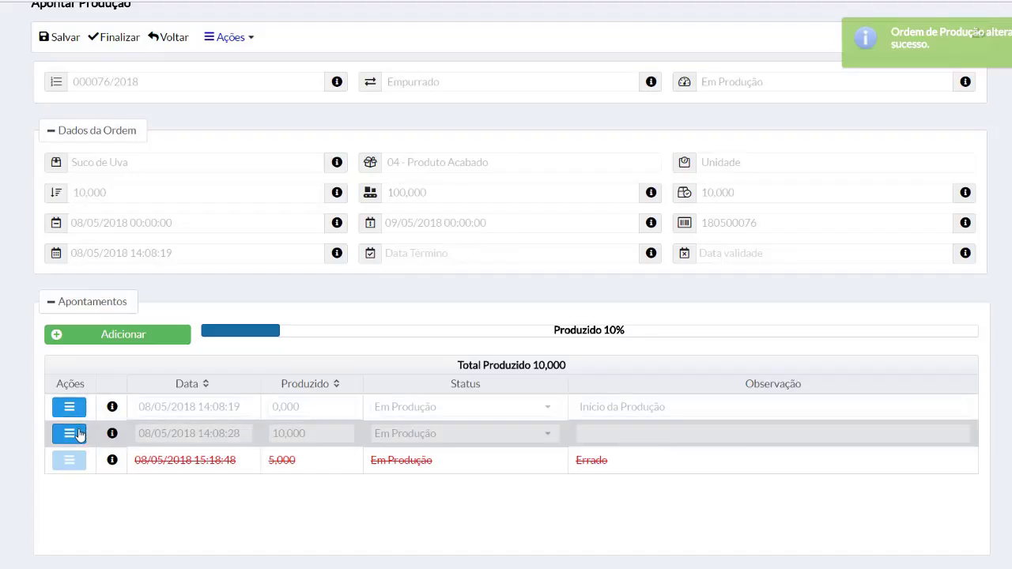
Cancel the 10-unit production entry of 08/05/2018 14:08:28 with the reason "Errado".
left_click(79, 434)
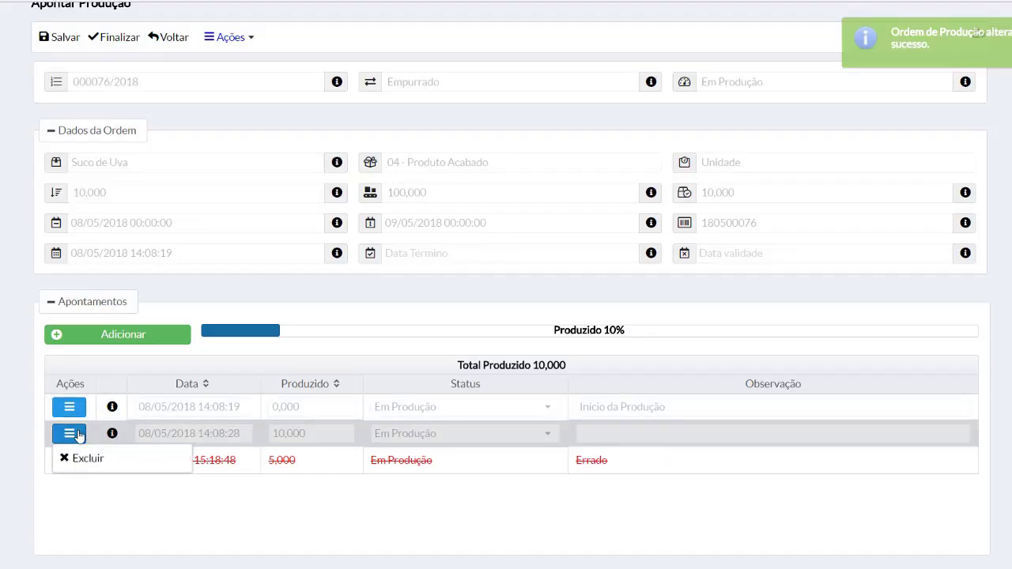
left_click(86, 457)
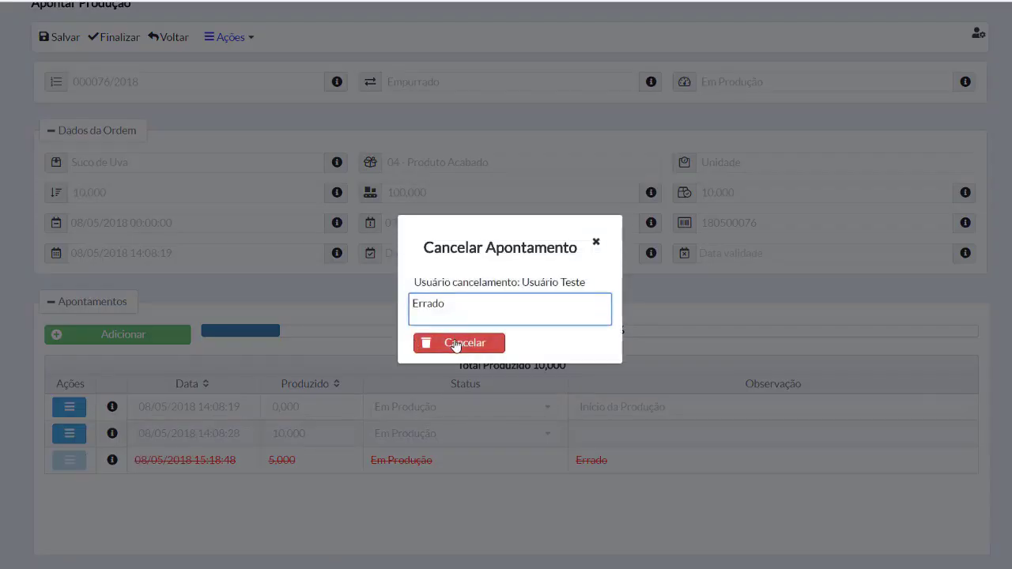
left_click(456, 344)
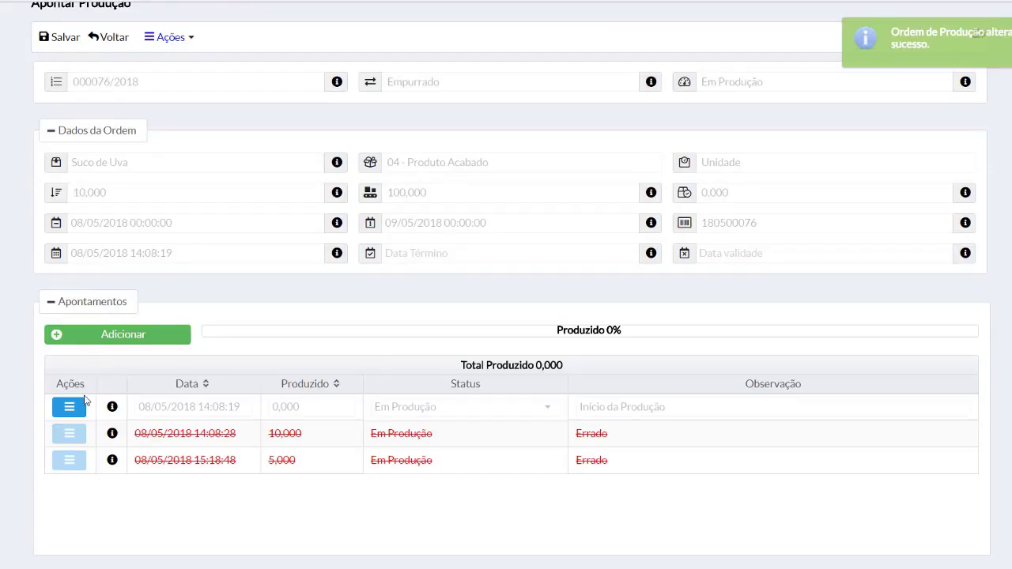
Delete the production start entry of 08/05/2018 14:08:19 from the 100-unit Suco de Uva order.
left_click(70, 408)
left_click(87, 432)
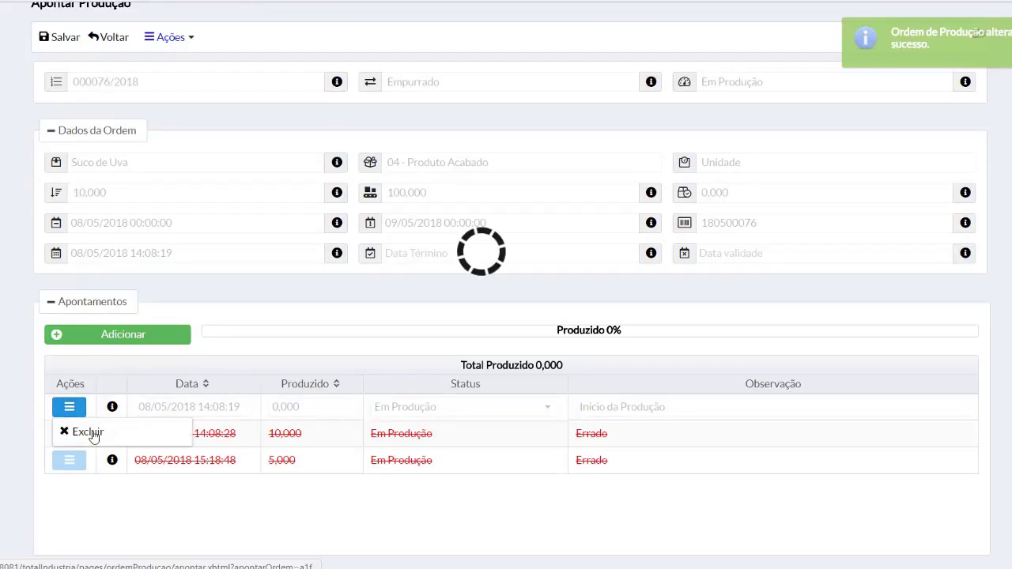
left_click(484, 353)
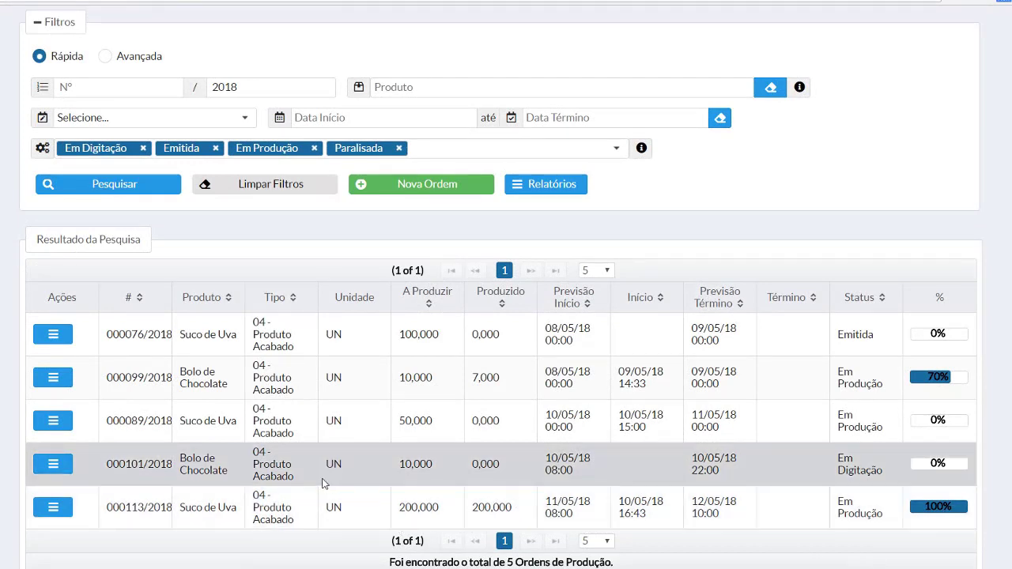
Open the finalization of the 200-unit Suco de Uva order and set its expiry date to 18/05/2018.
left_click(48, 510)
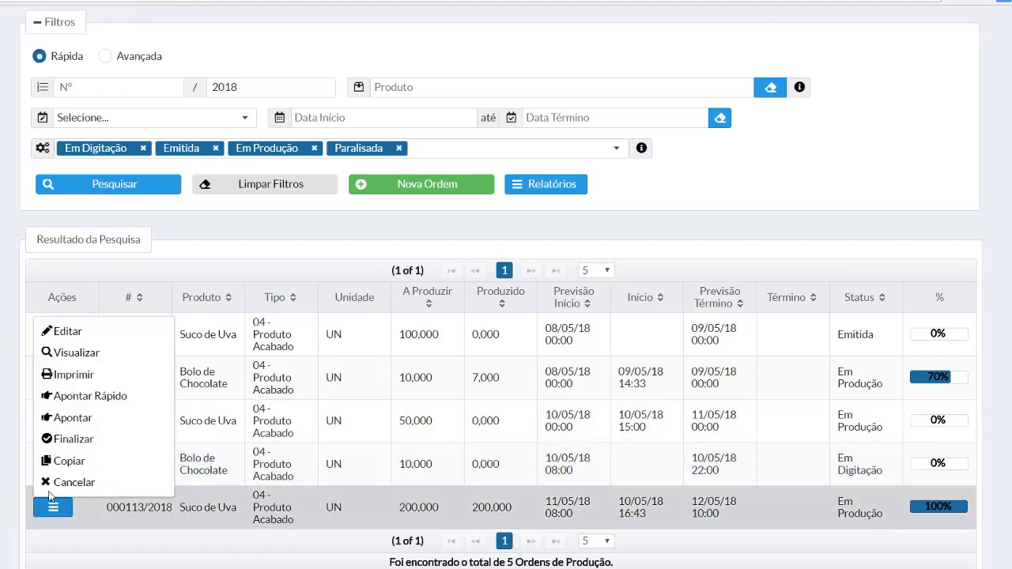
left_click(61, 439)
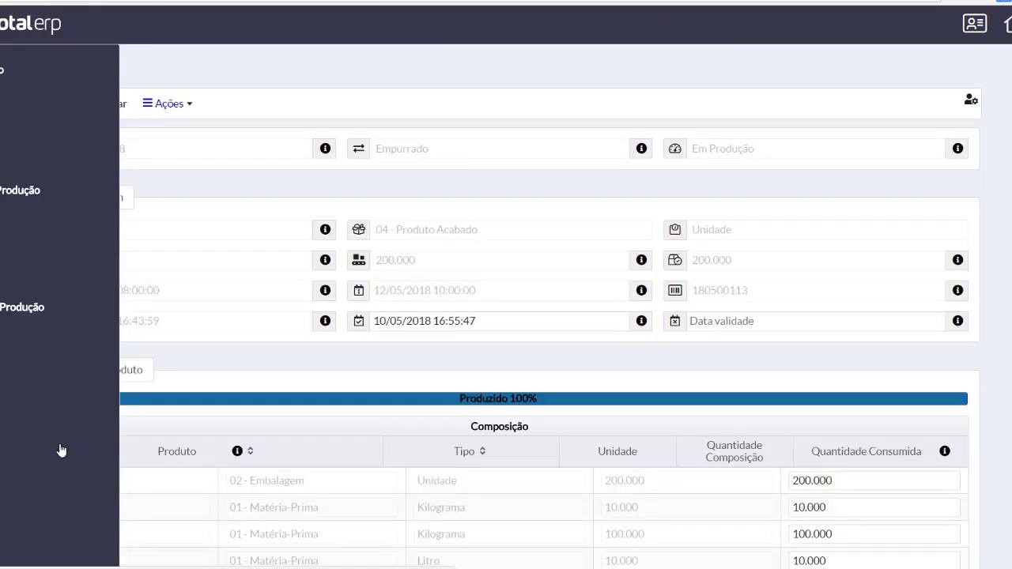
scroll(63, 450, "down", 1)
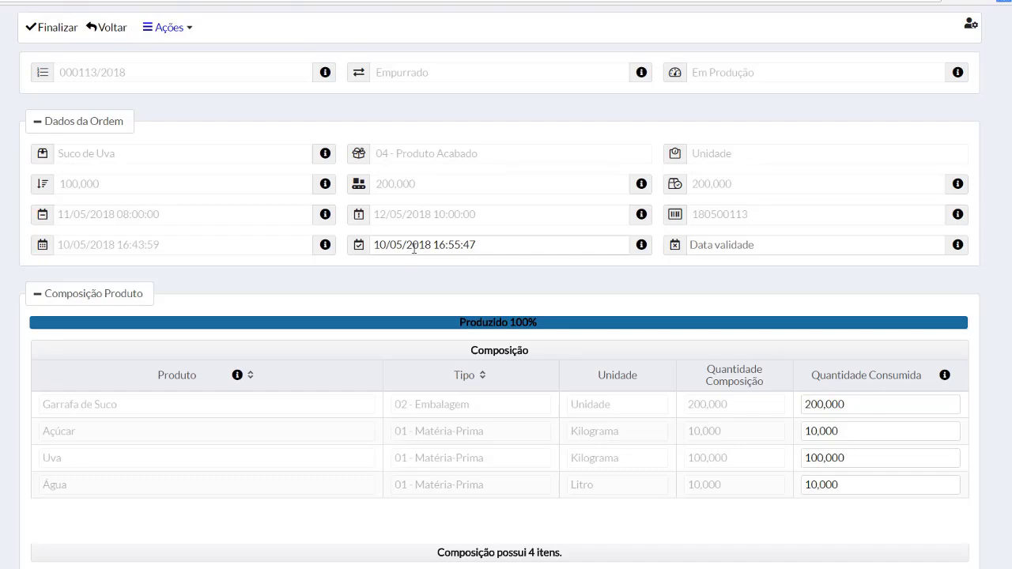
left_click(414, 248)
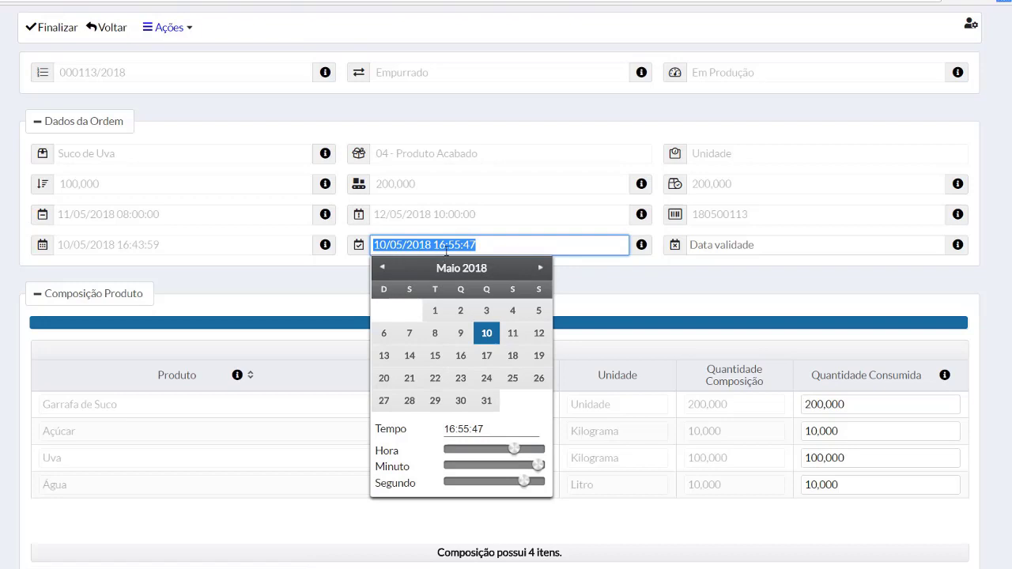
left_click(721, 244)
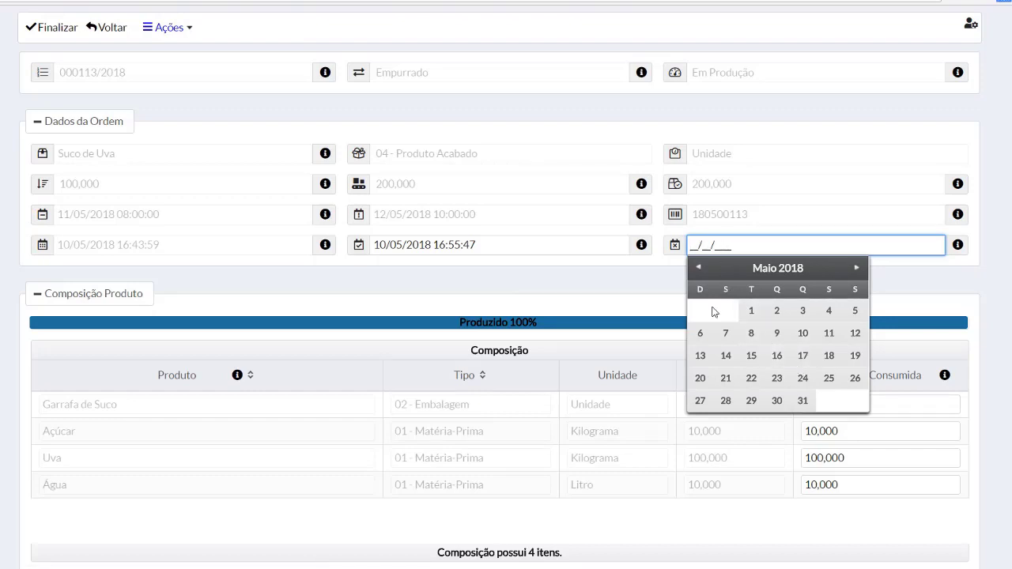
left_click(831, 358)
Set the consumed quantities to 201,000 for Garrafa de Suco, 10,500 for Açúcar and 90,000 for Uva.
scroll(63, 406, "down", 1)
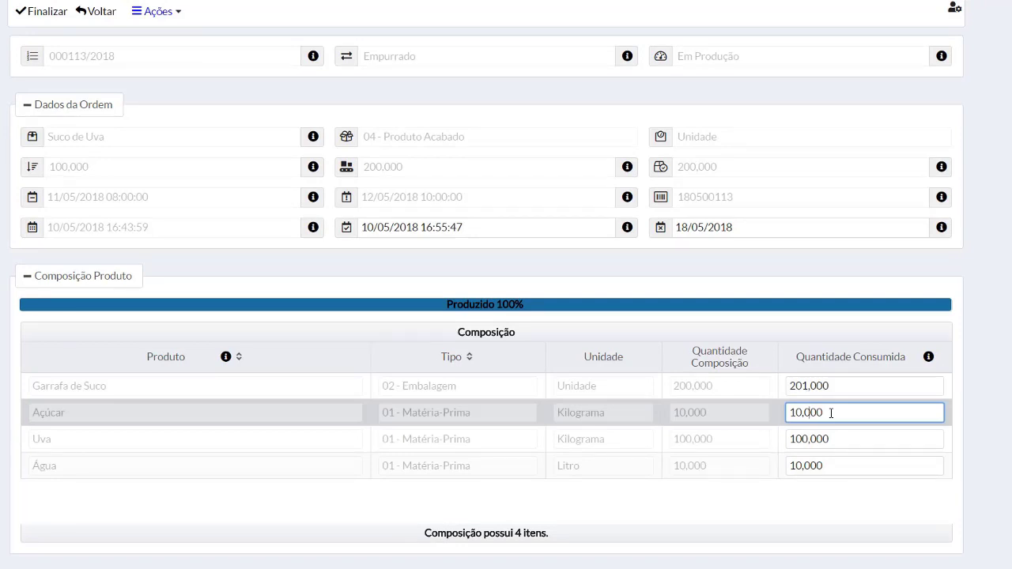
left_click_drag(824, 412, 806, 414)
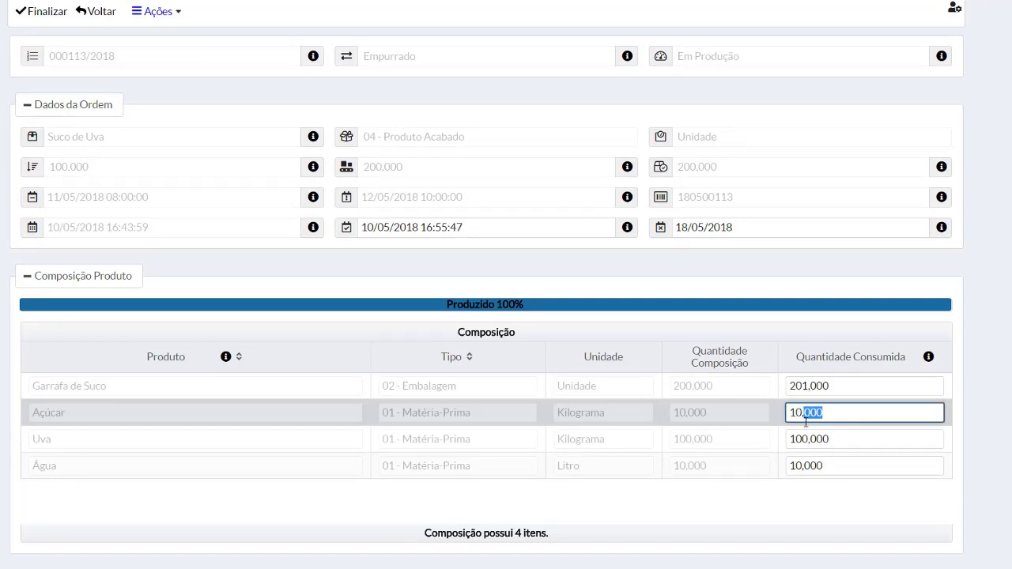
type("500")
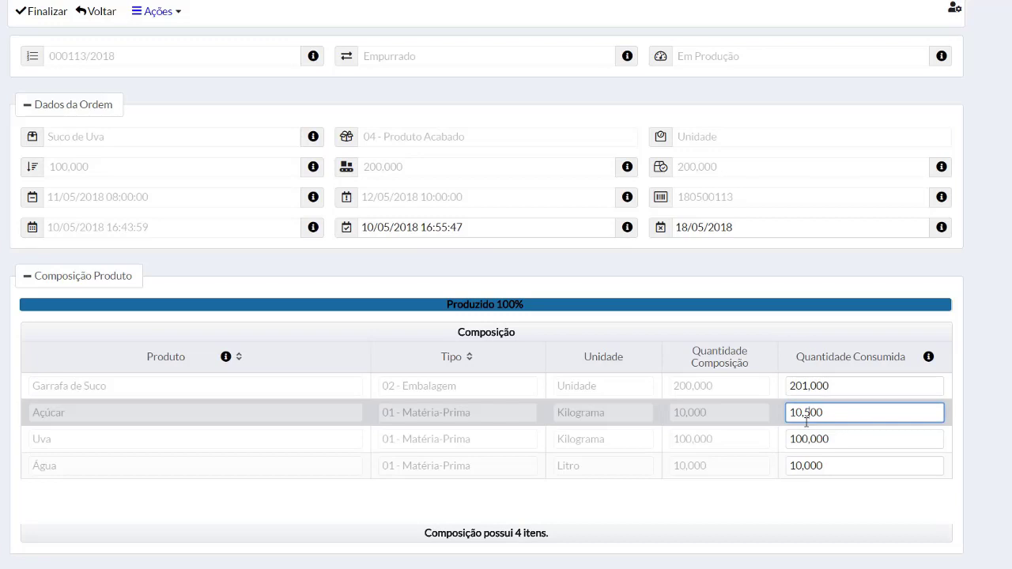
double_click(873, 439)
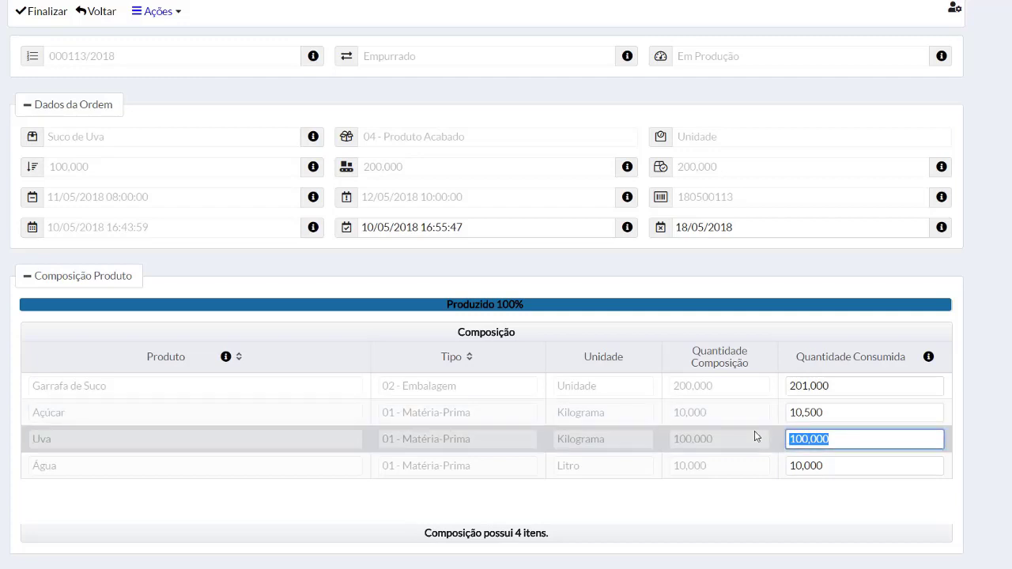
type("90")
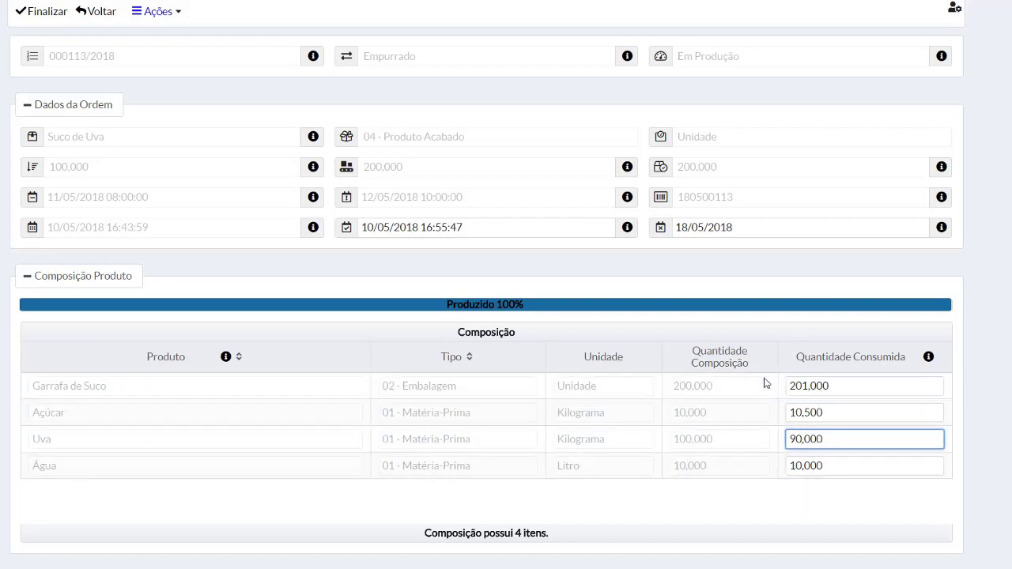
Finalize the 200-unit Suco de Uva order, accept the stock movements and review the finalized order data.
scroll(599, 481, "up", 2)
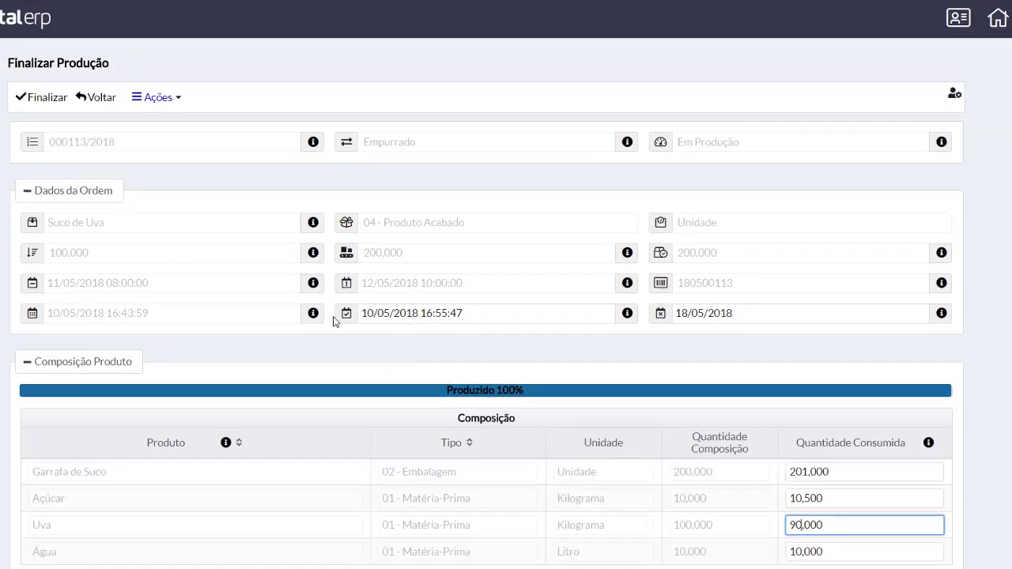
left_click(32, 98)
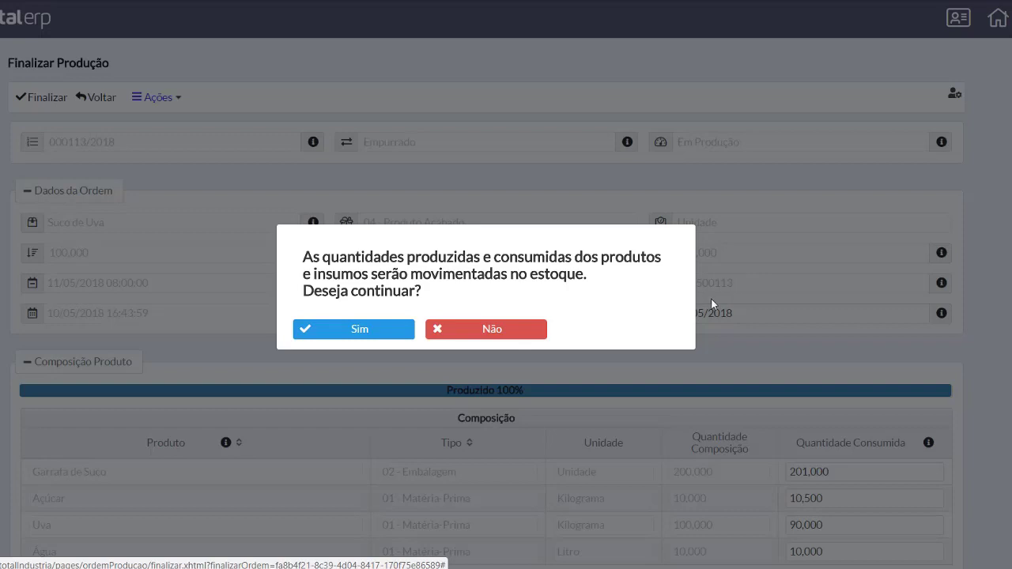
left_click(350, 332)
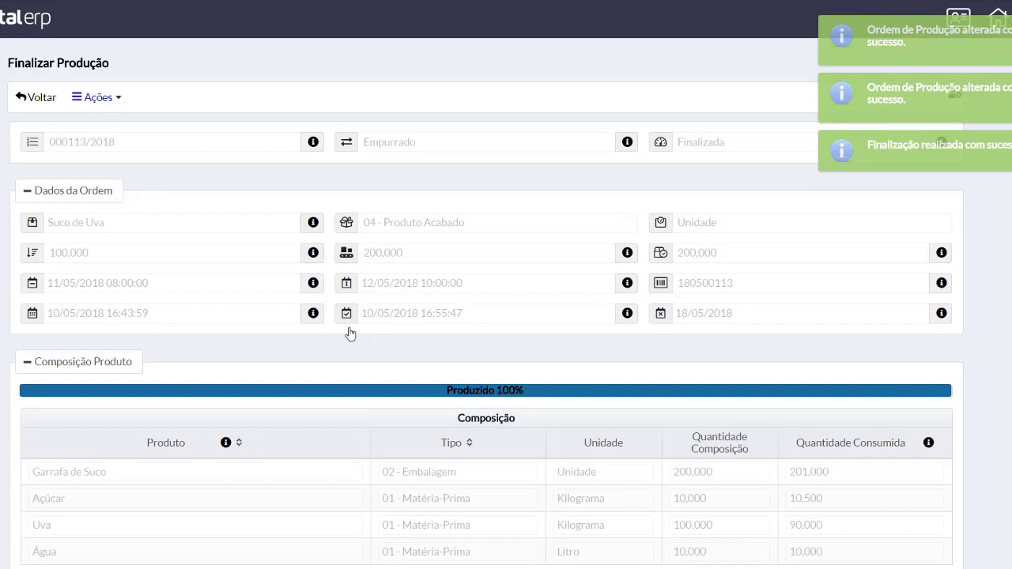
scroll(354, 336, "down", 1)
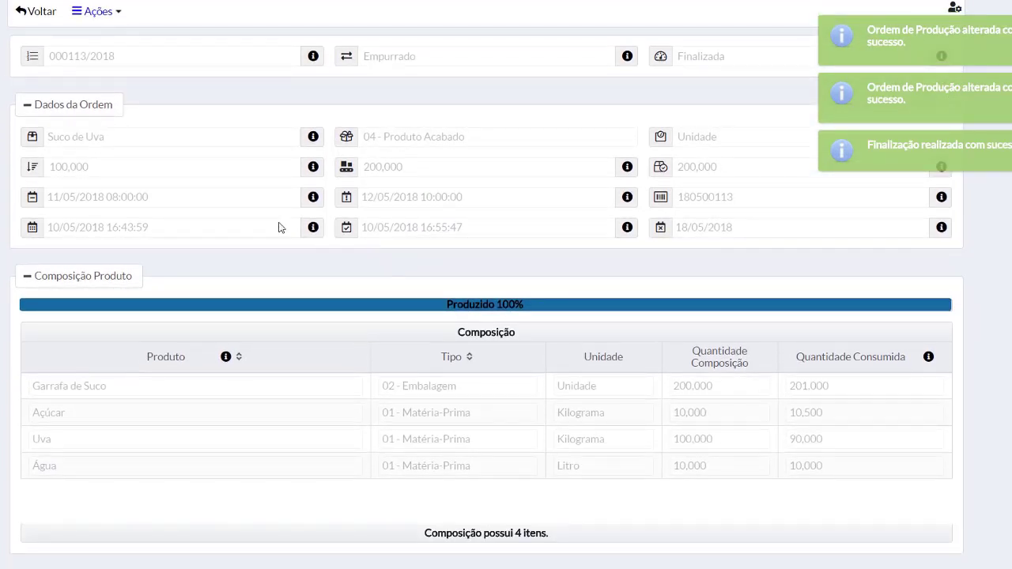
scroll(197, 219, "up", 1)
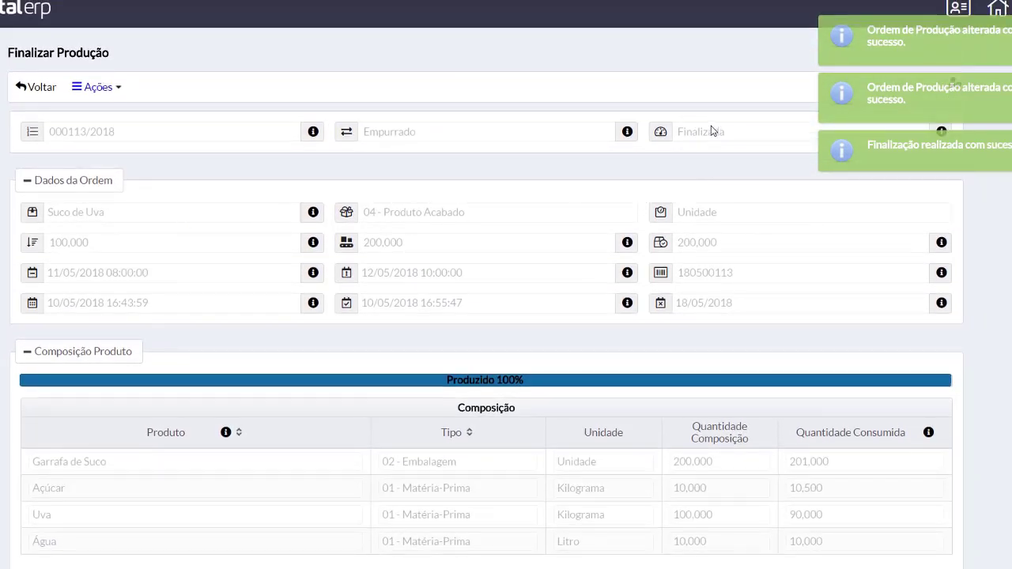
Return to the production order search and list the orders with the Finalizada status also included.
left_click(39, 87)
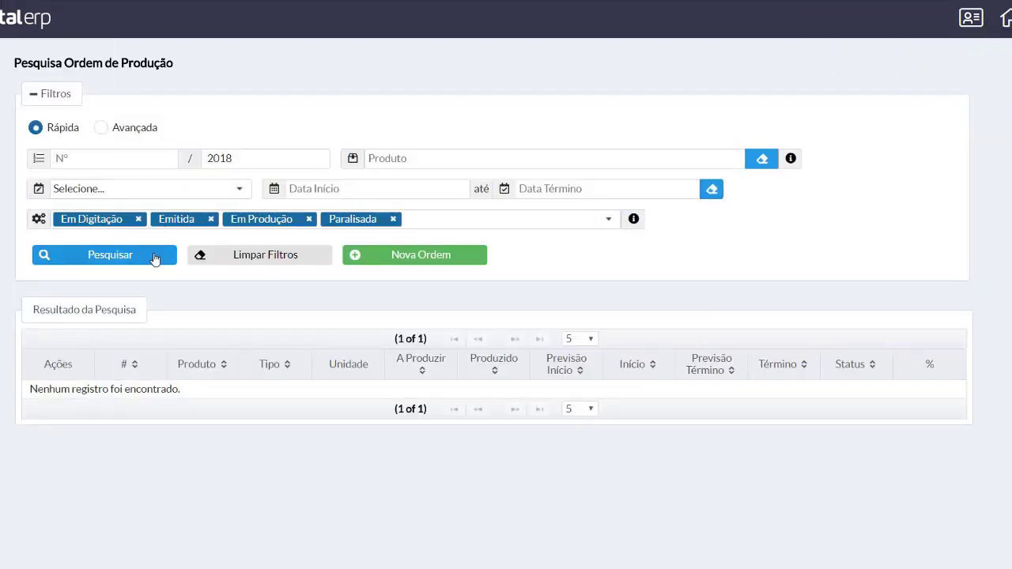
left_click(155, 258)
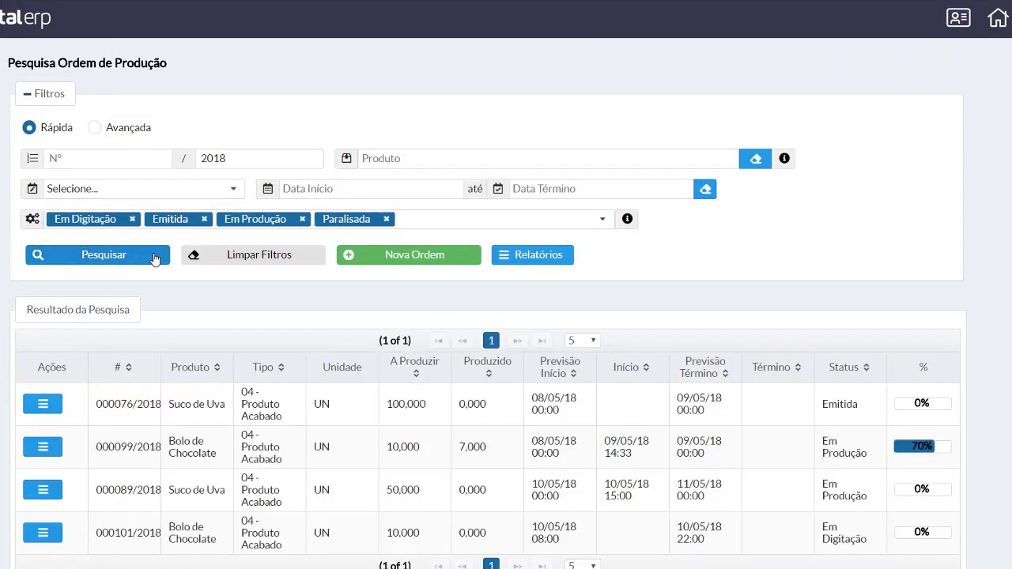
left_click(427, 230)
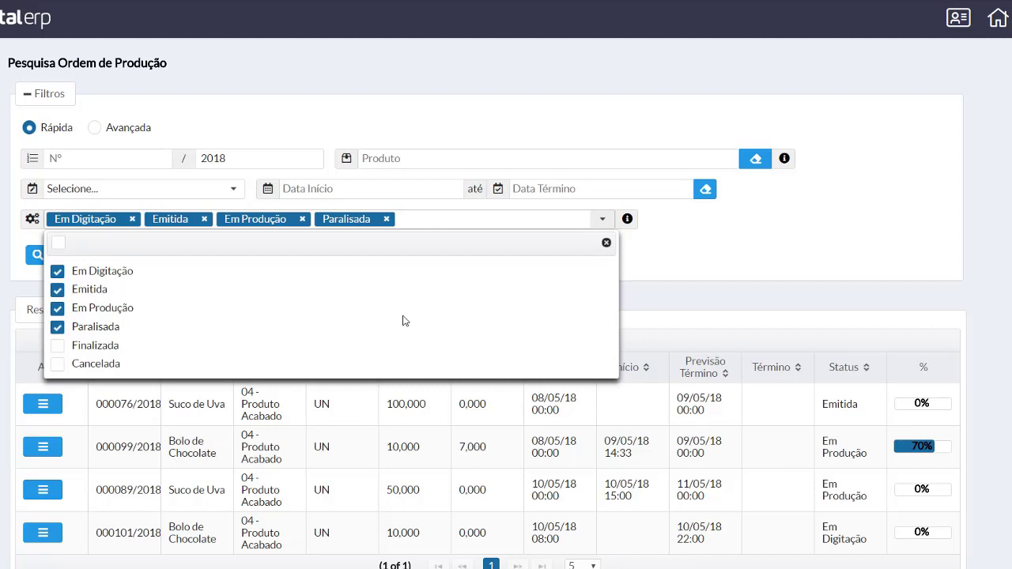
left_click(59, 350)
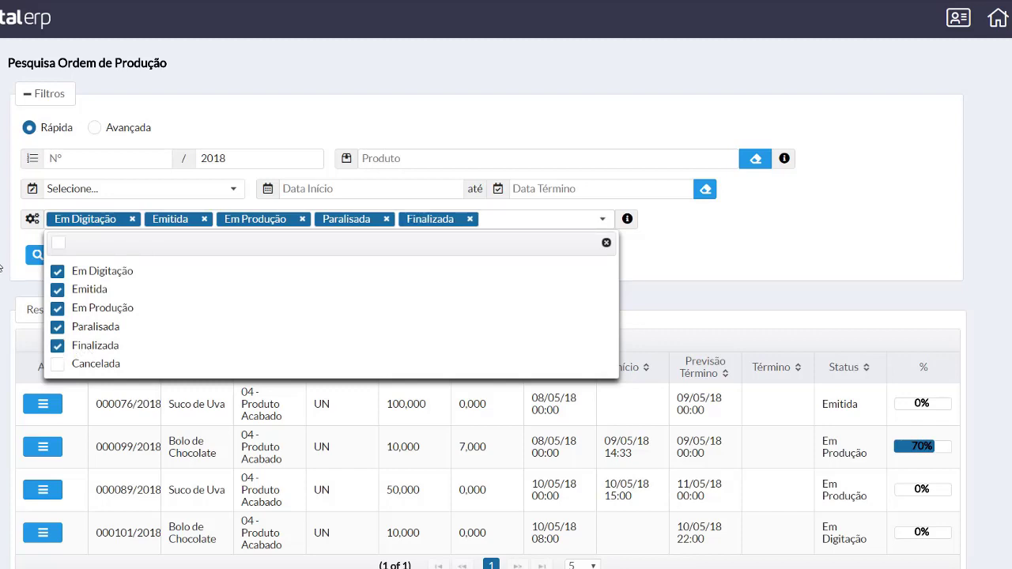
left_click(33, 256)
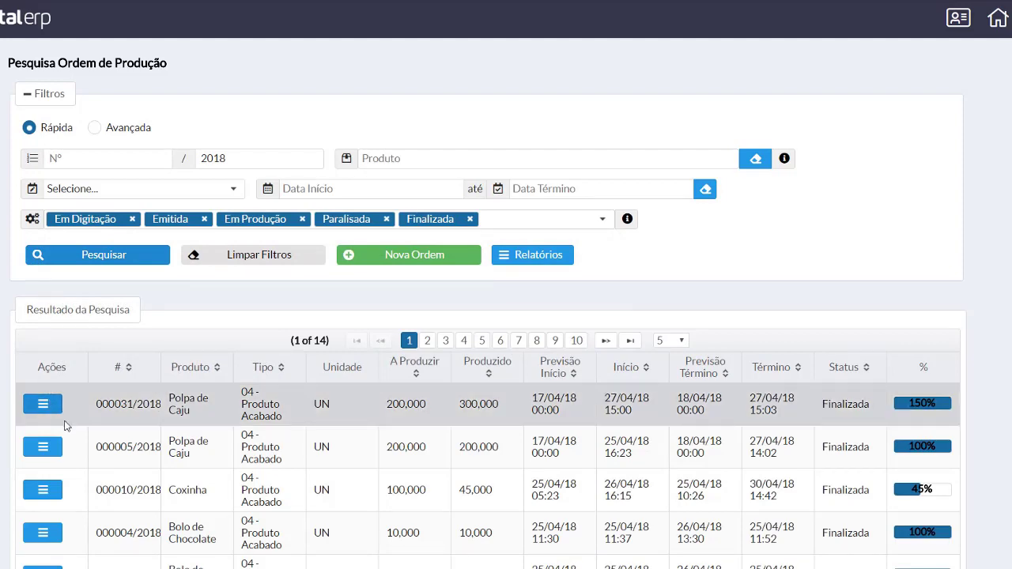
Examine the recorded production entries of the finalized 10-unit Bolo de Chocolate order and return to the order search.
scroll(64, 424, "down", 1)
left_click(44, 472)
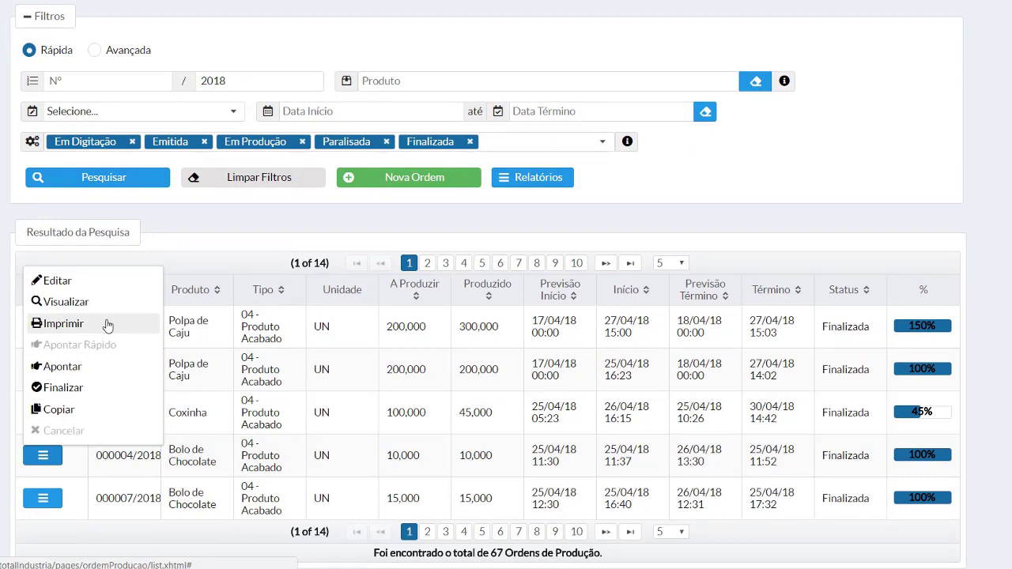
left_click(98, 368)
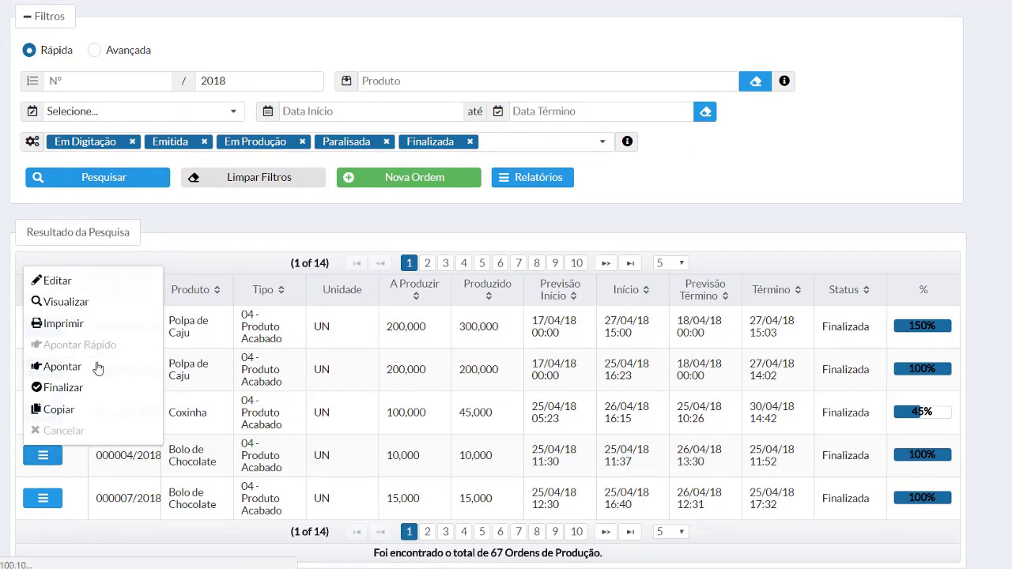
scroll(132, 385, "down", 1)
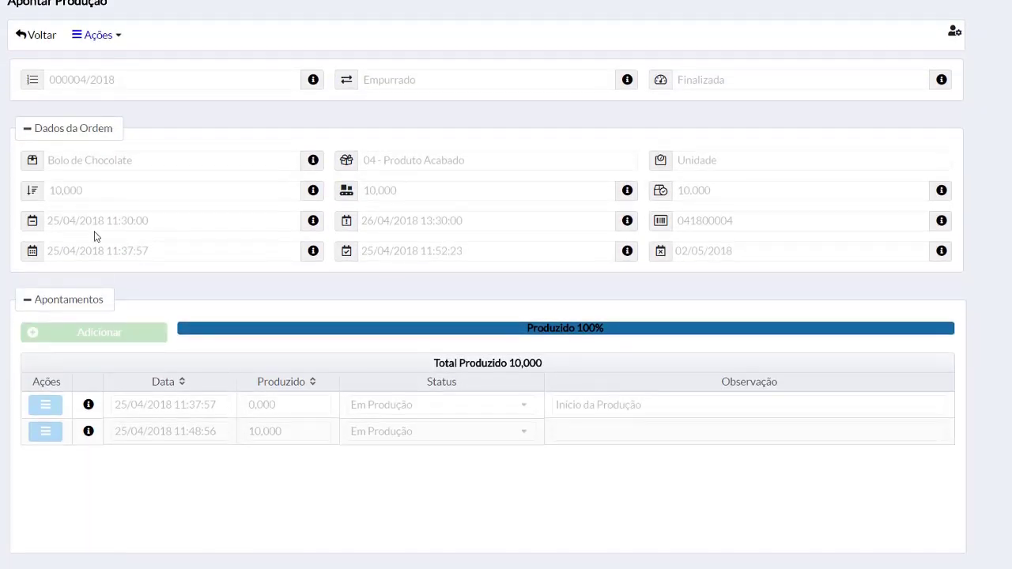
left_click(48, 36)
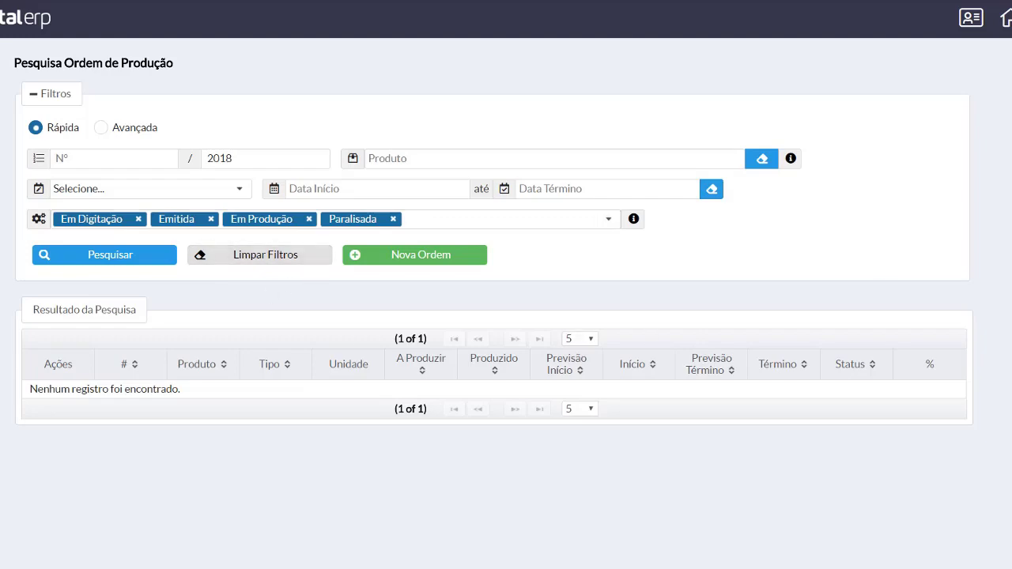
Leave the industry module for the main system and list all products in the Balanço de Estoque.
left_click(1010, 17)
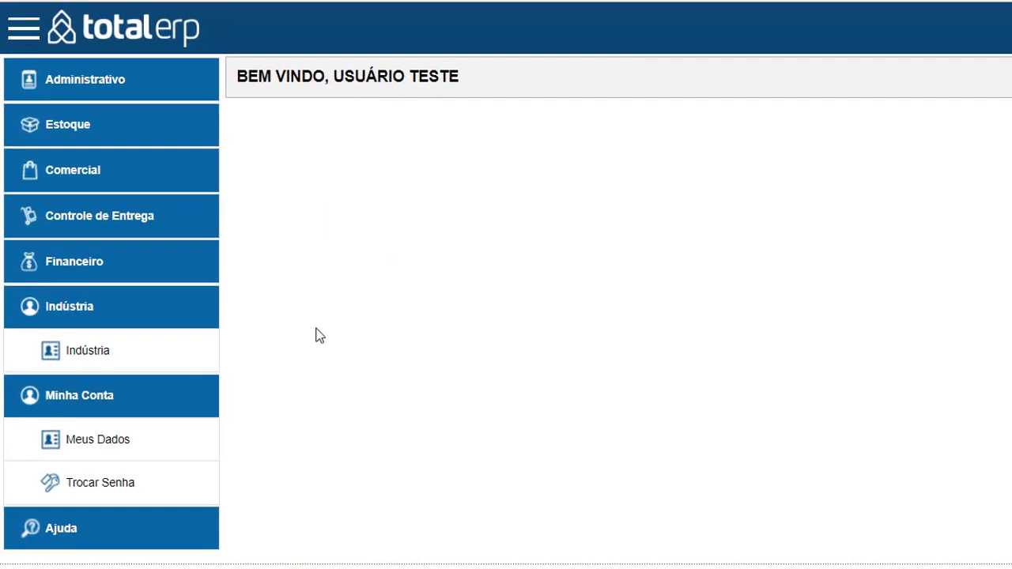
left_click(185, 141)
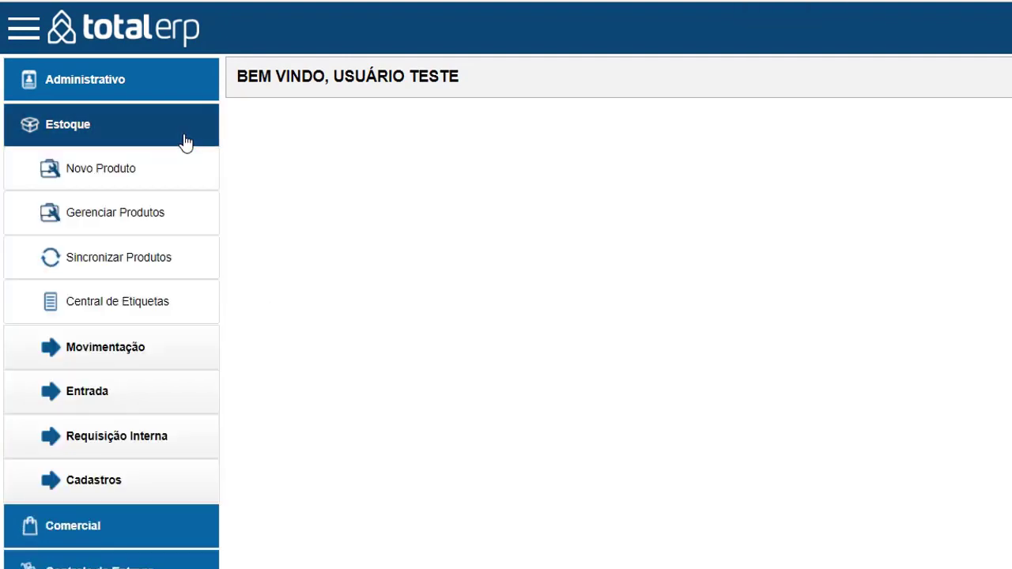
left_click(141, 359)
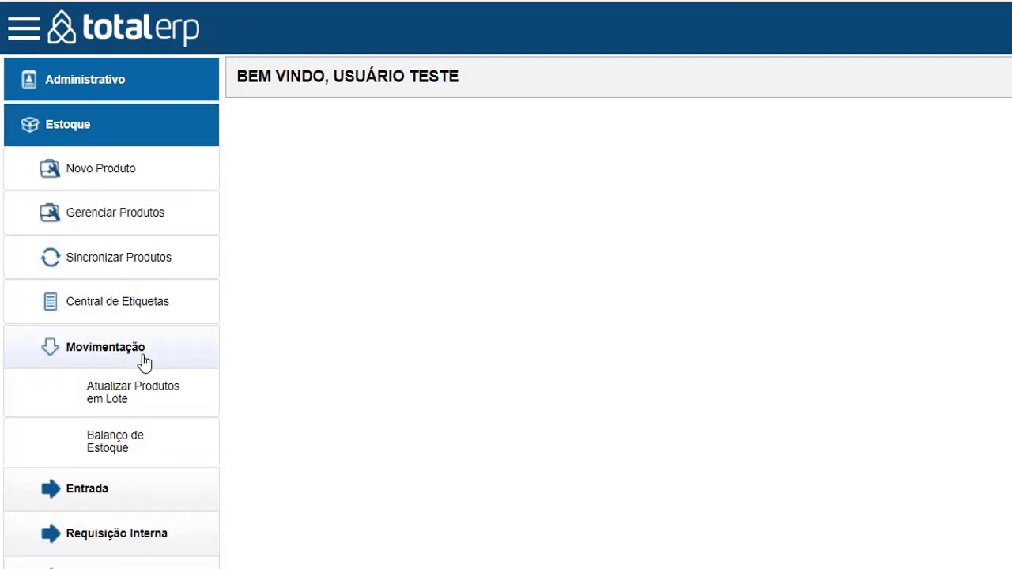
left_click(136, 435)
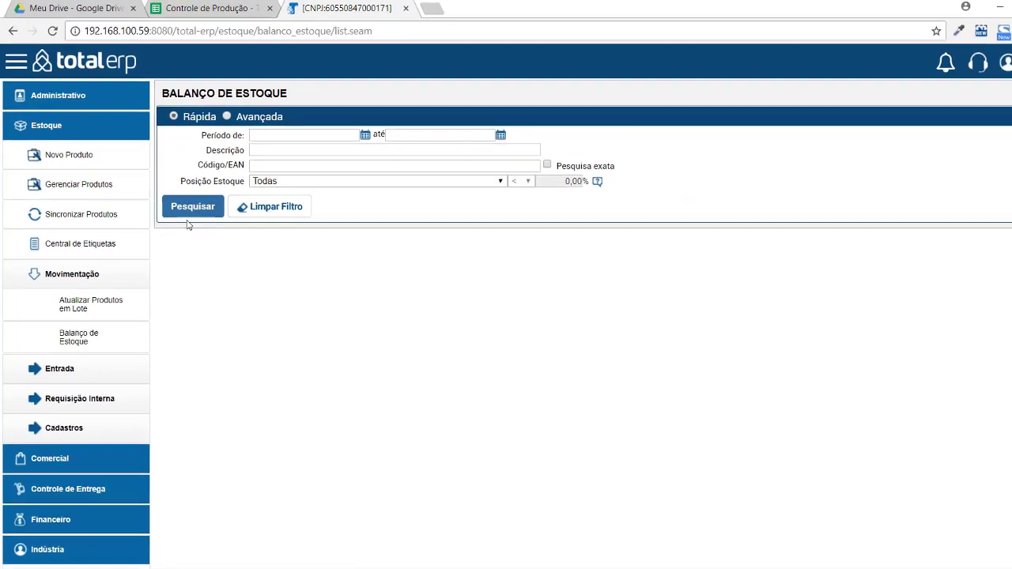
left_click(283, 252)
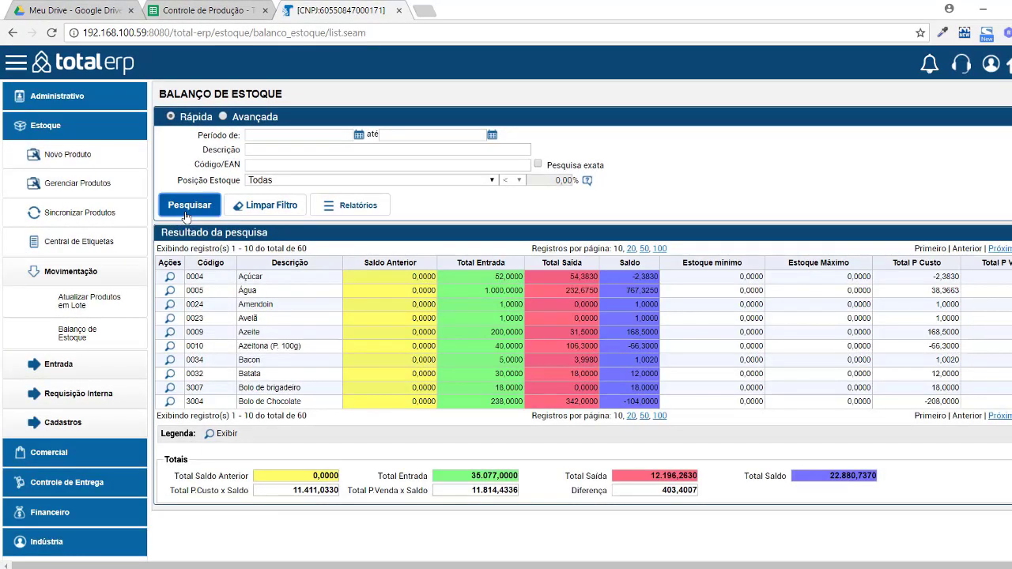
Open the stock movement history of Açúcar, examine the quantities of its Saída por Composição entries and close it.
left_click(172, 277)
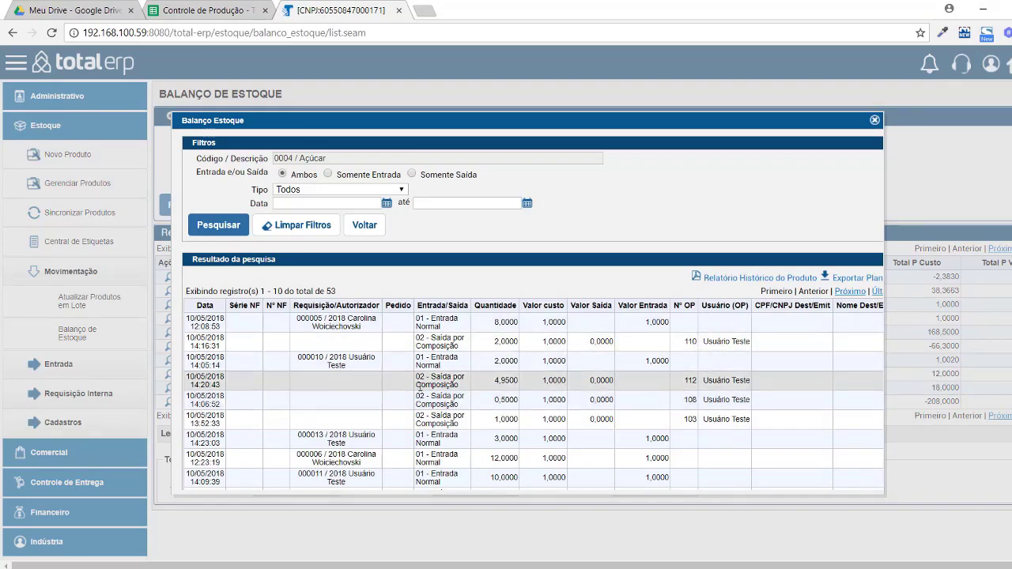
left_click_drag(419, 385, 396, 382)
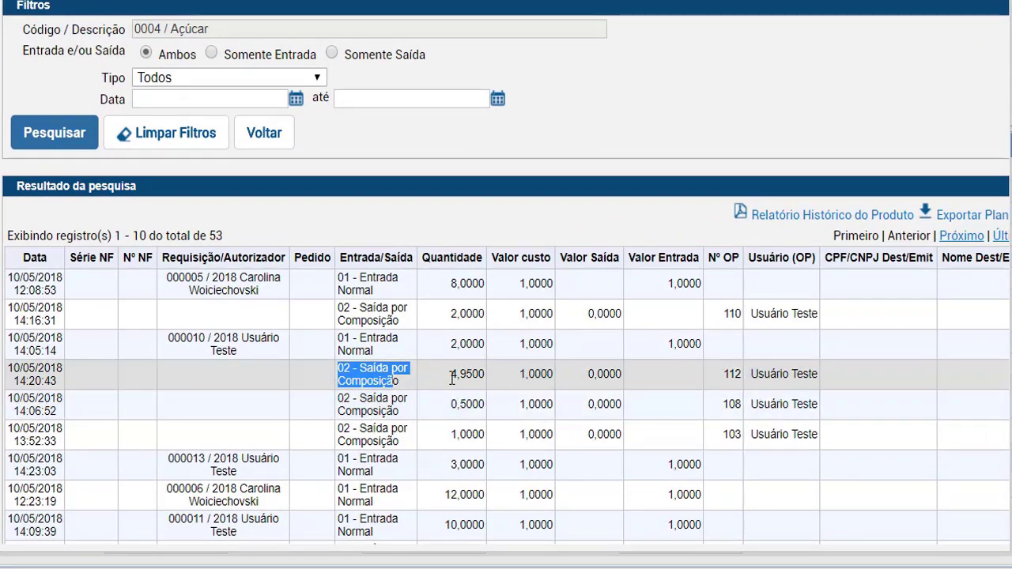
left_click_drag(451, 403, 467, 406)
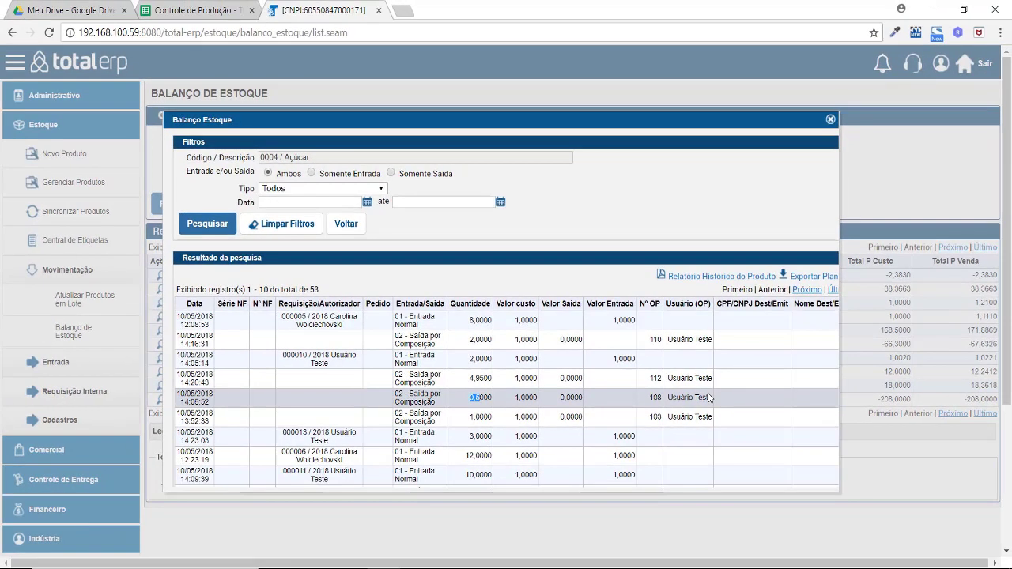
left_click(831, 120)
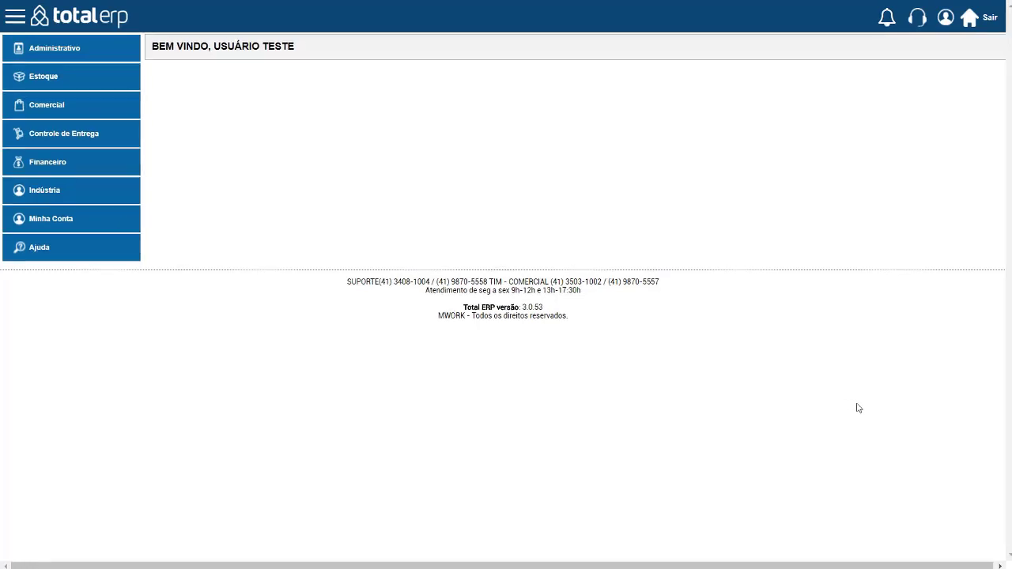
Open Gerenciar Vendas in the commercial module and list the sales with the default filters.
left_click(52, 114)
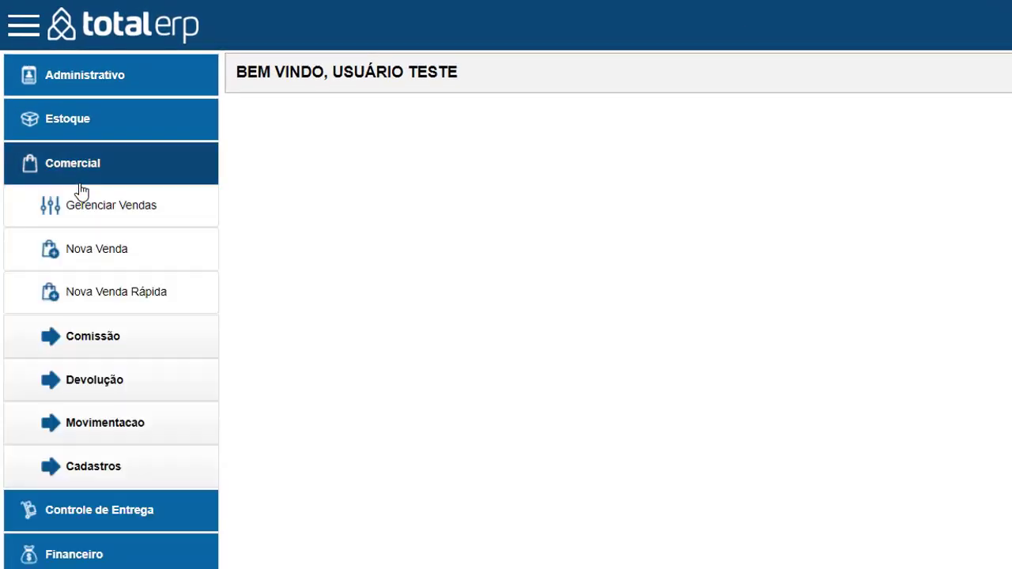
left_click(86, 208)
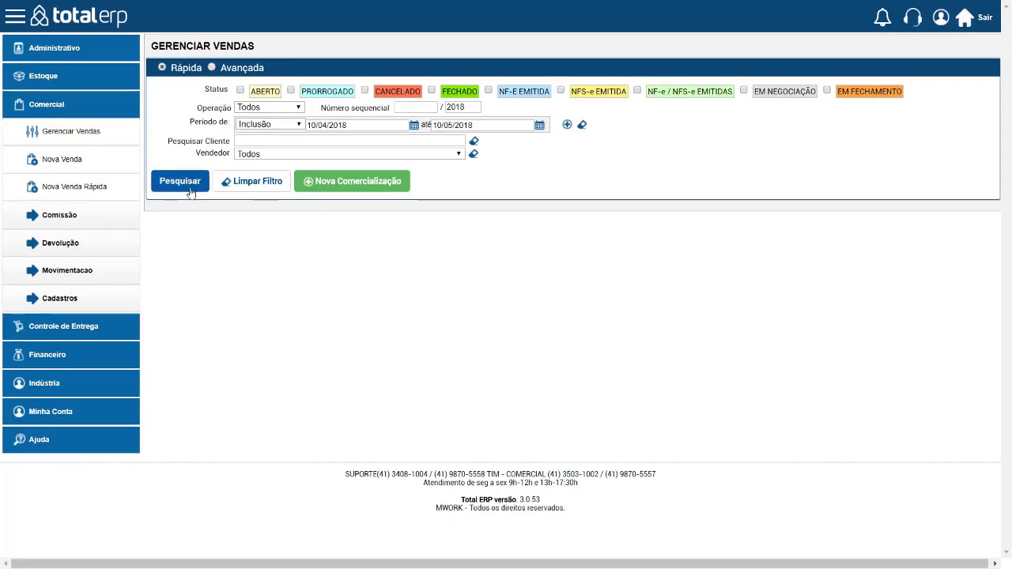
left_click(181, 182)
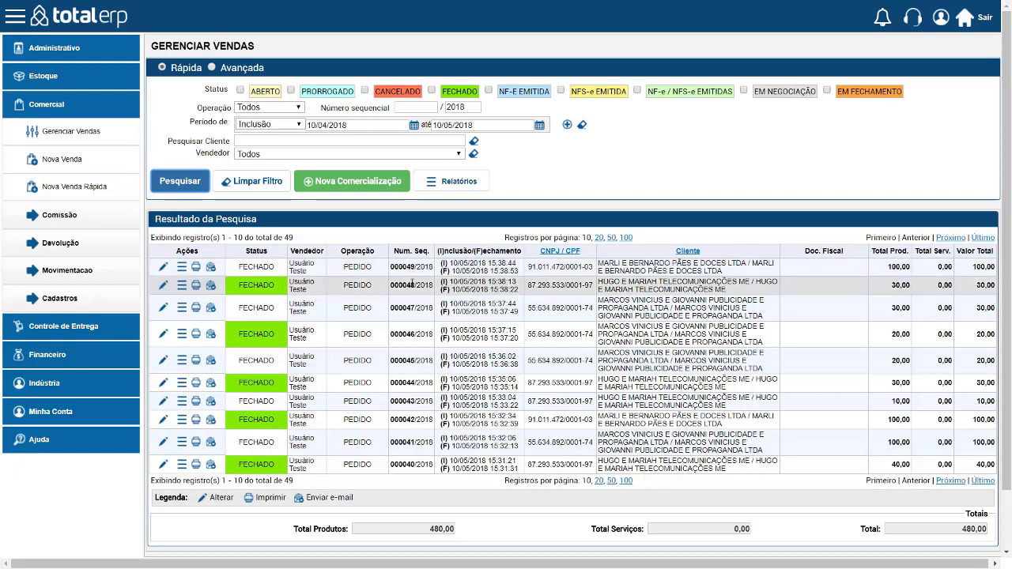
Send the most recent closed sales order to production and check which actions remain available for it.
left_click(181, 269)
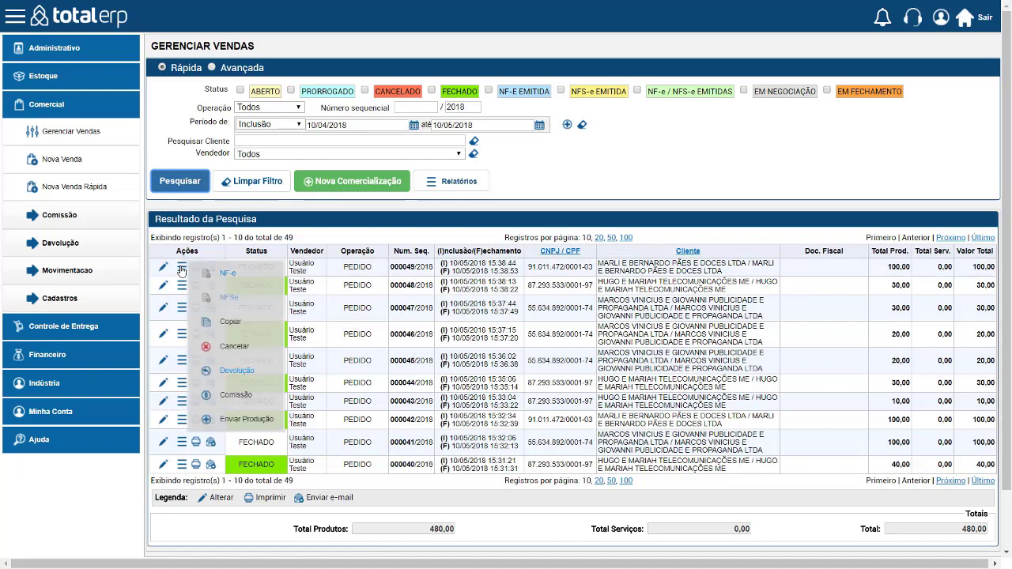
left_click(241, 423)
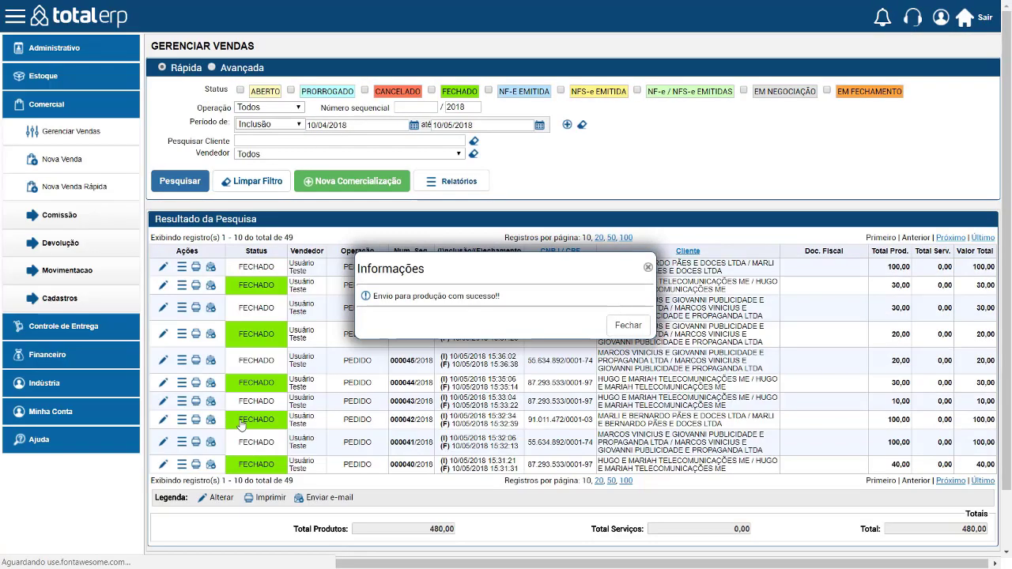
left_click(628, 325)
left_click(181, 266)
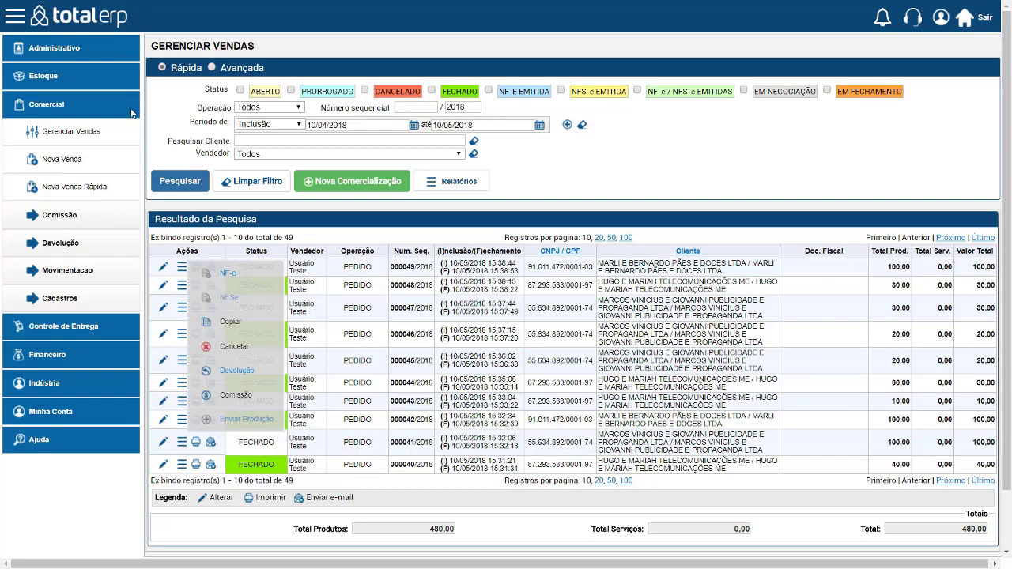
Switch to the industry module and open the search for Pedidos para Produção.
left_click(44, 383)
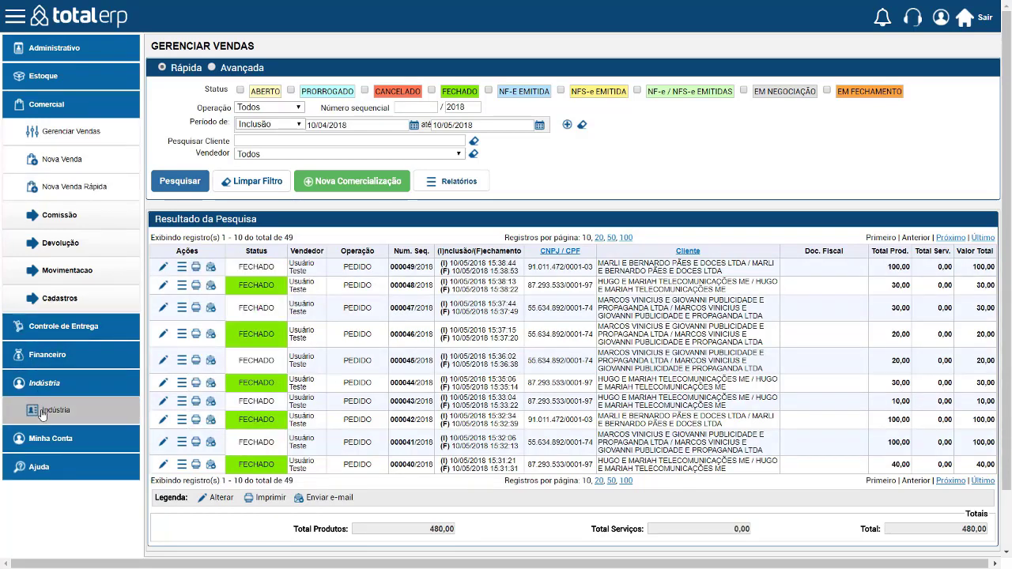
left_click(42, 411)
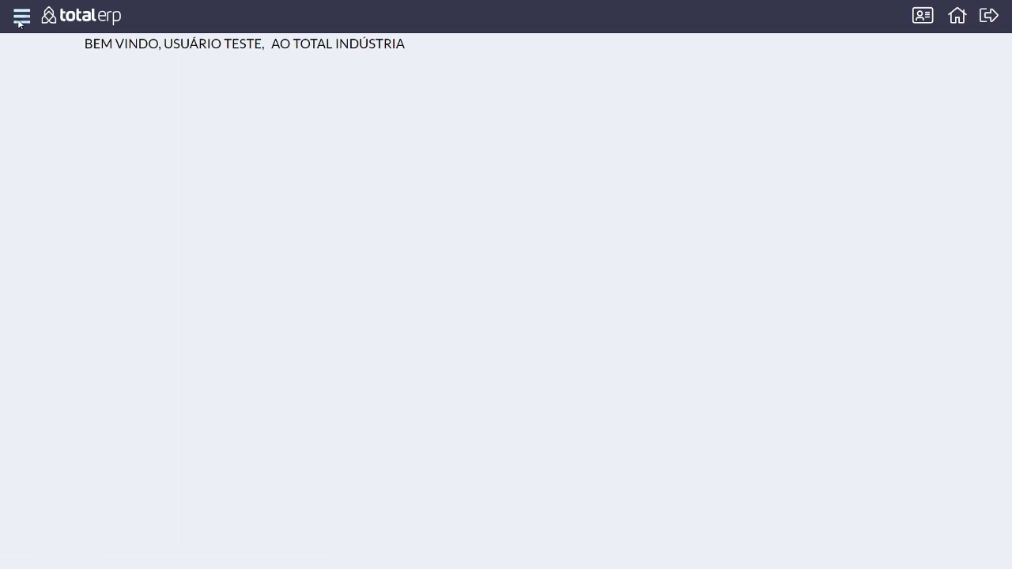
left_click(21, 18)
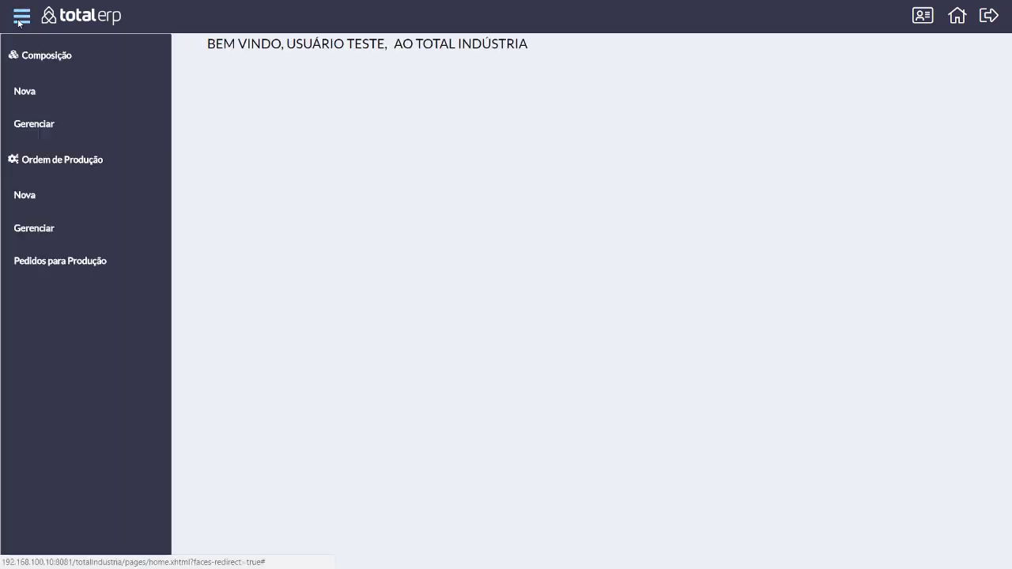
left_click(62, 262)
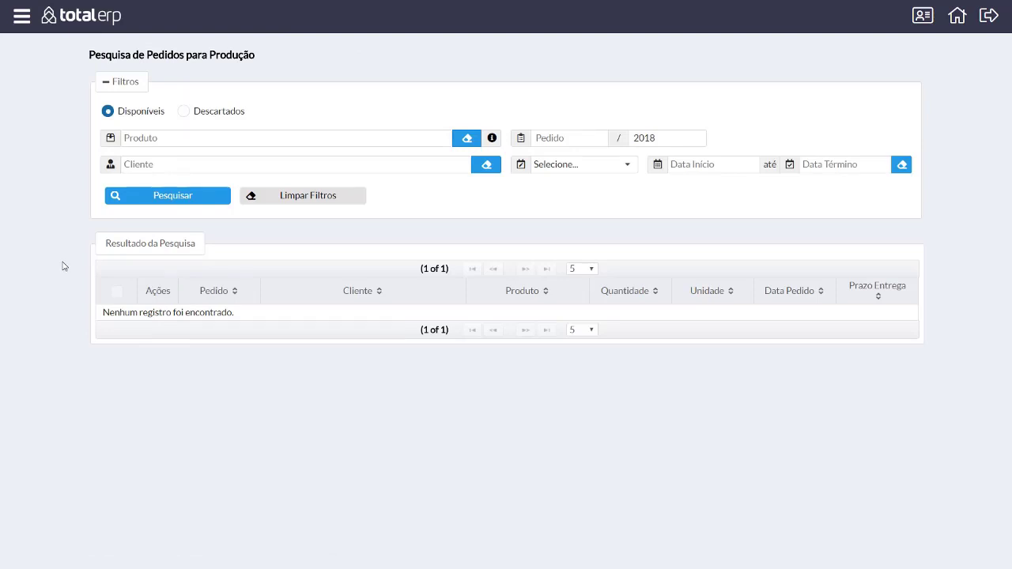
List the orders available for production and generate a production order from the 10-unit Suco de Maracujá request.
left_click(164, 199)
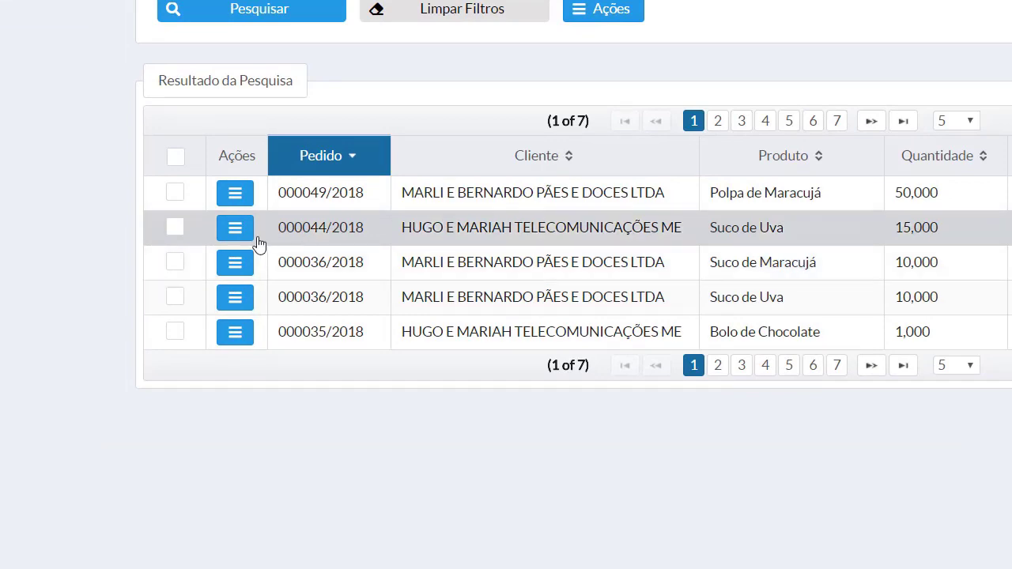
left_click(247, 264)
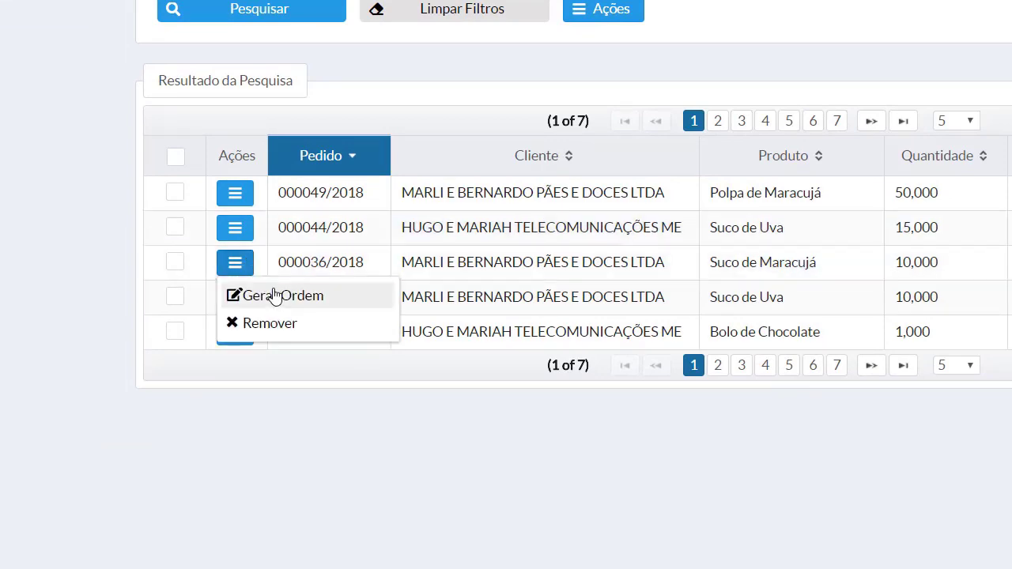
left_click(274, 295)
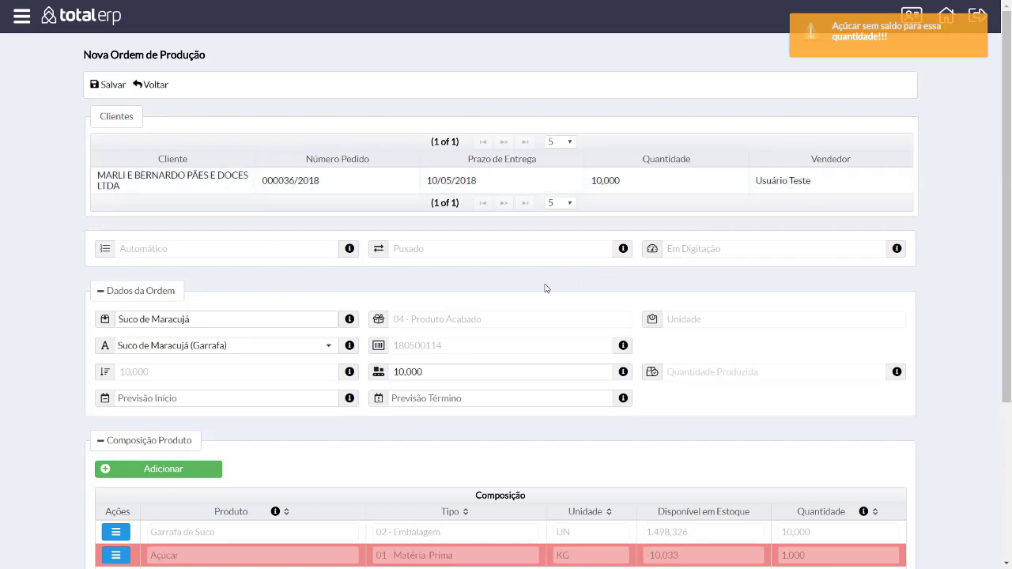
Examine the new Suco de Maracujá order's data, the explanation of its minimum quantity and its composition items.
scroll(538, 282, "down", 1)
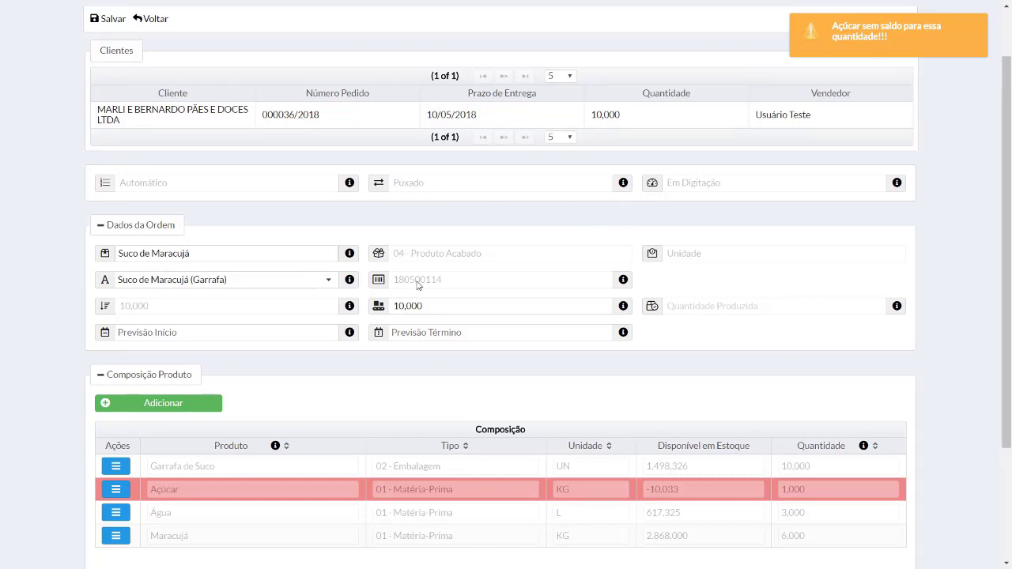
scroll(419, 282, "down", 1)
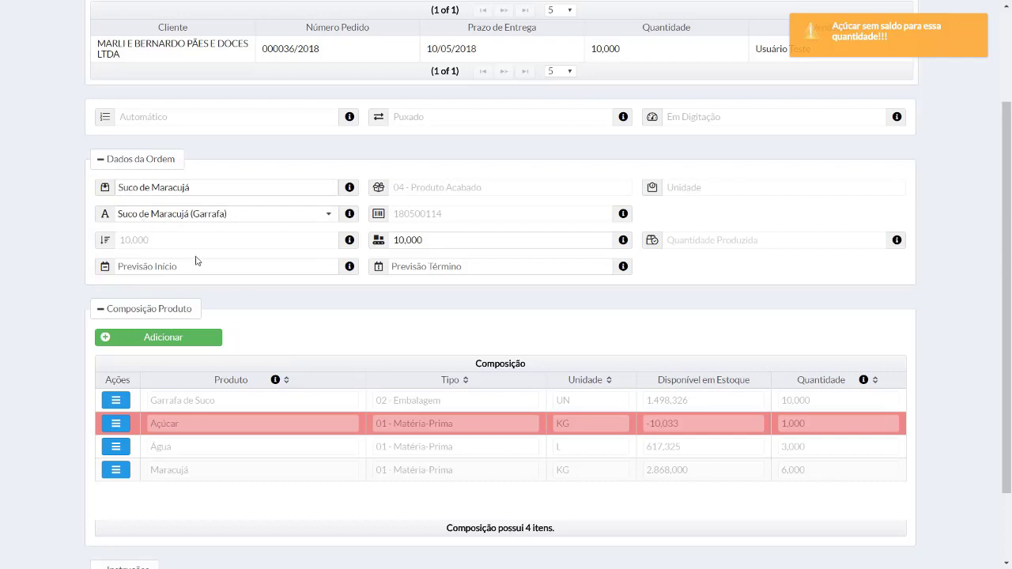
left_click(422, 246)
scroll(395, 257, "up", 2)
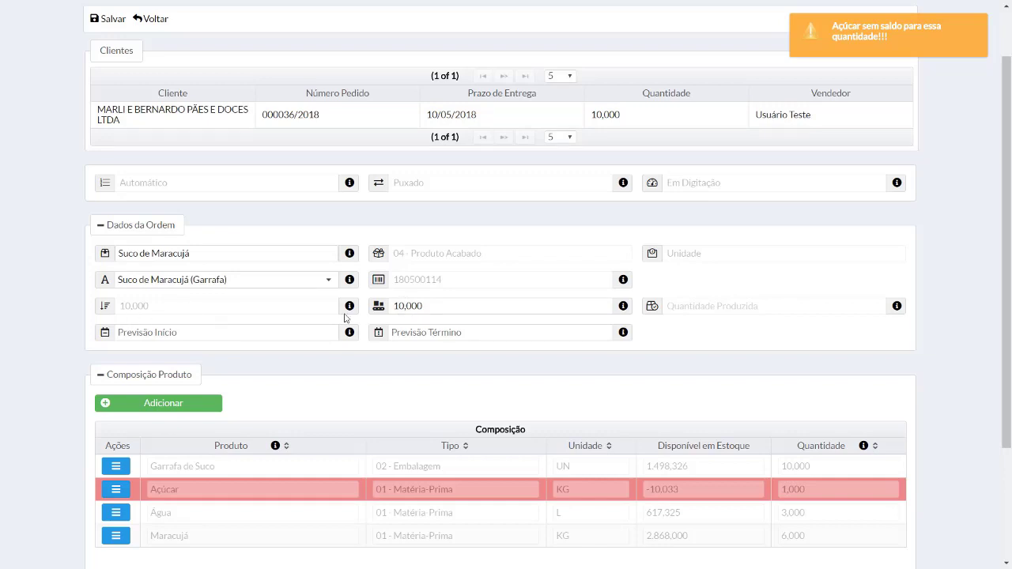
left_click(435, 312)
mouse_move(356, 313)
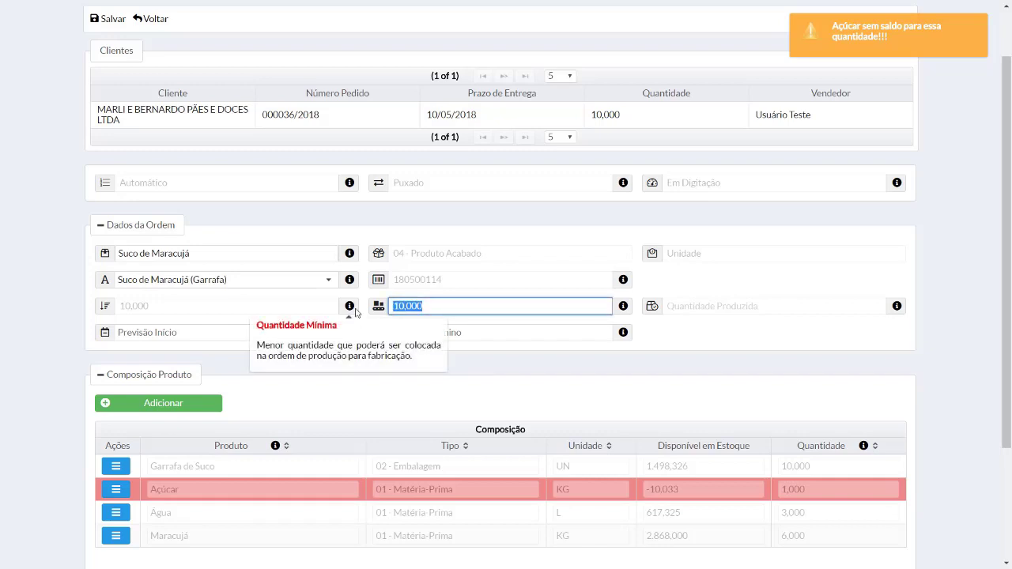
scroll(599, 398, "down", 1)
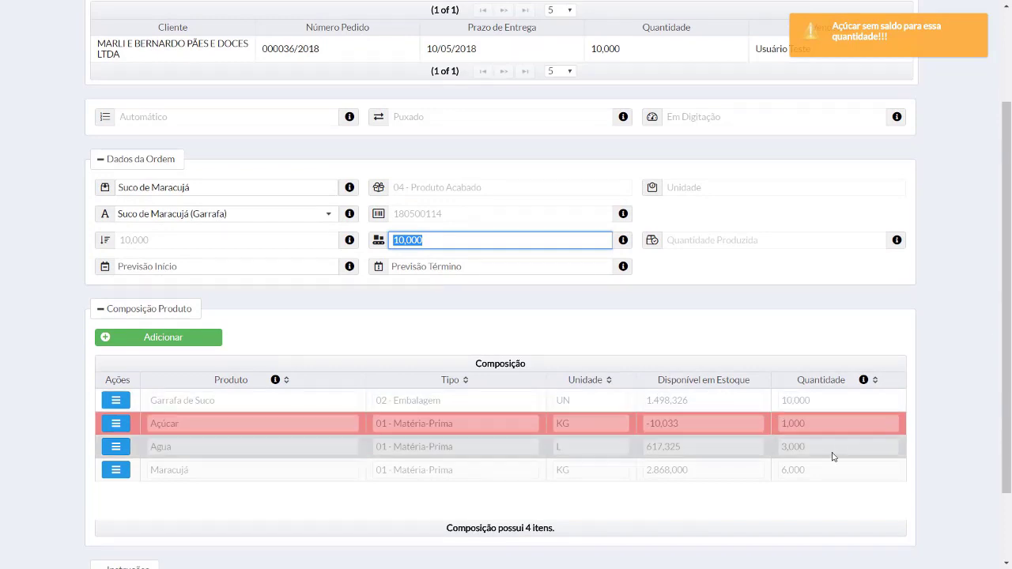
scroll(294, 422, "down", 2)
scroll(293, 421, "up", 1)
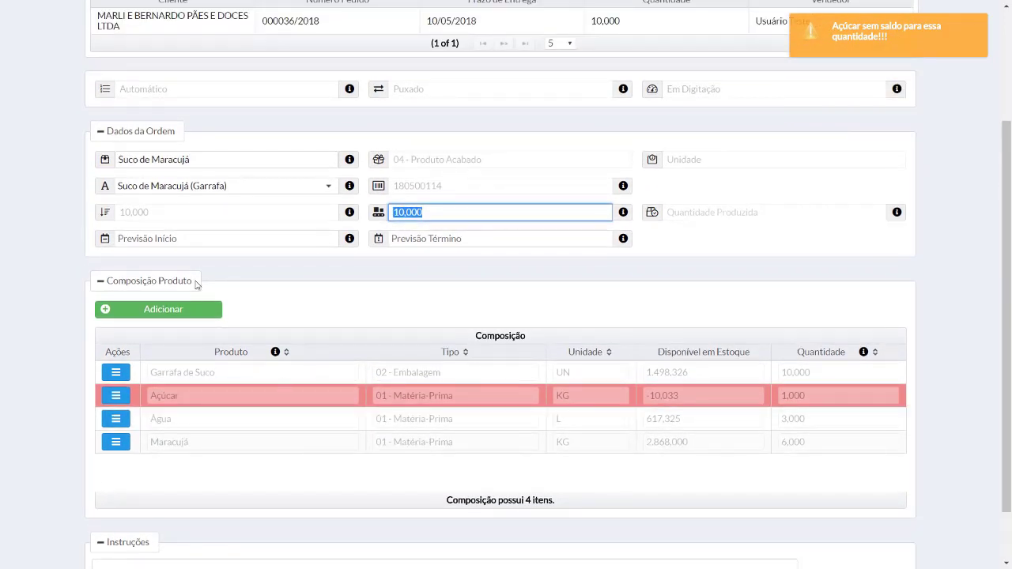
Set the order's forecast start to 11/05/2018 11:00:00 and its forecast end to 11/05/2018 23:00:00.
left_click(179, 242)
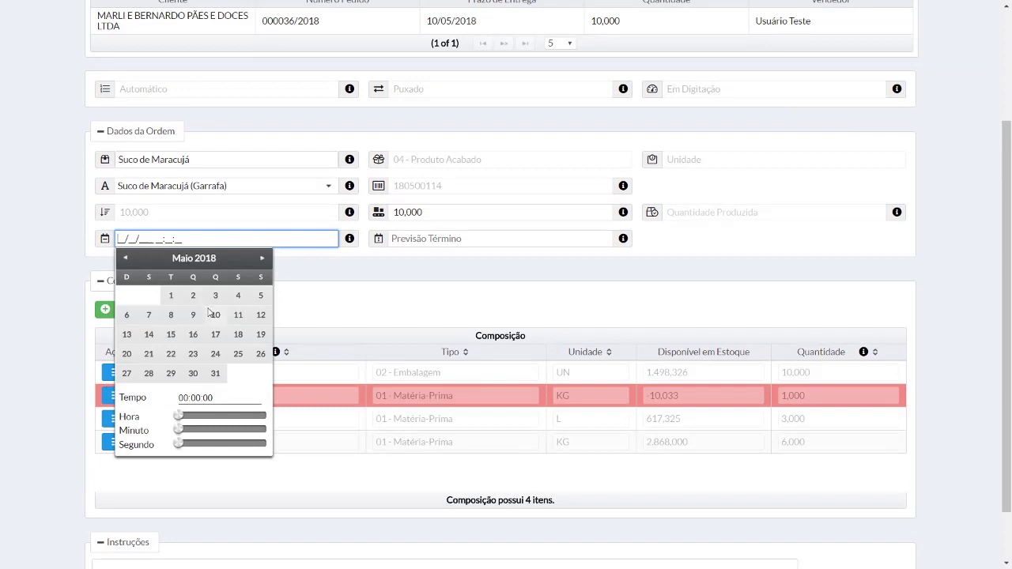
left_click(238, 315)
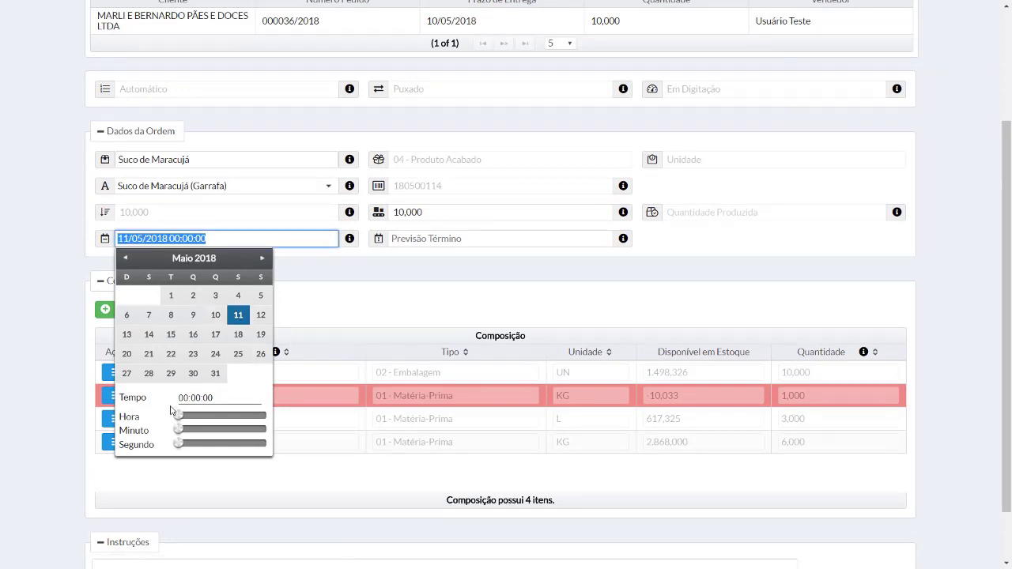
left_click_drag(179, 415, 223, 411)
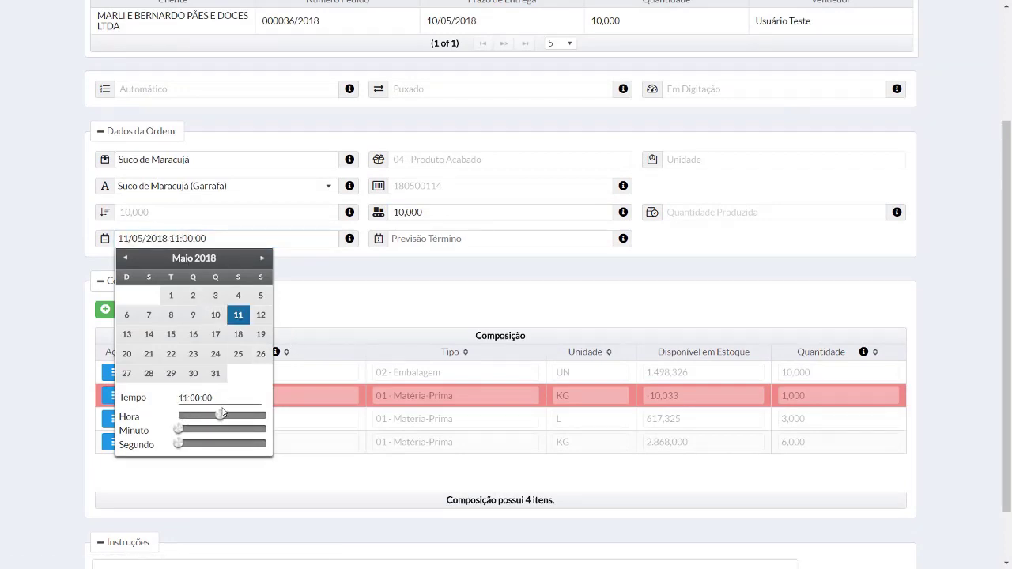
left_click(553, 241)
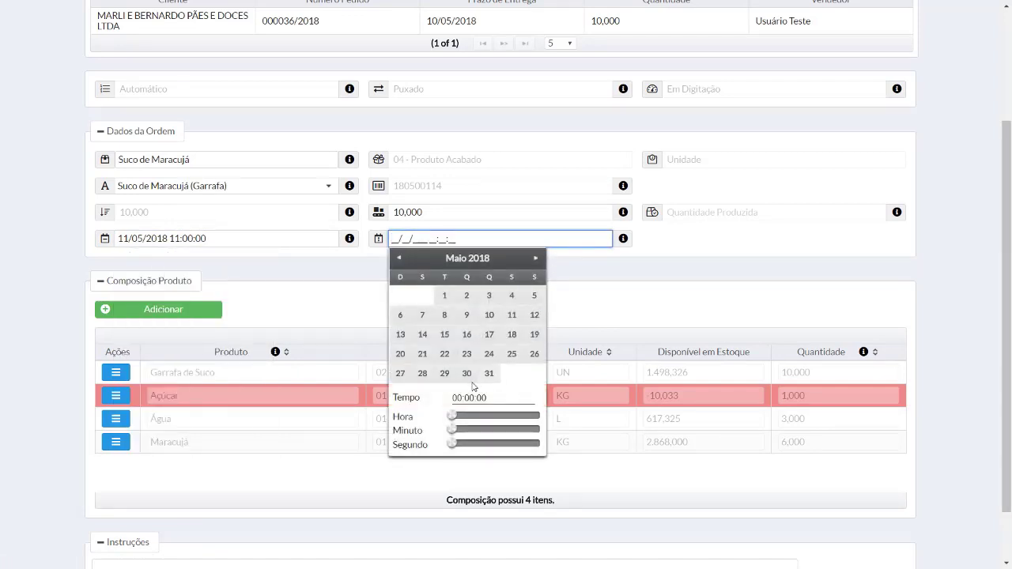
left_click(522, 318)
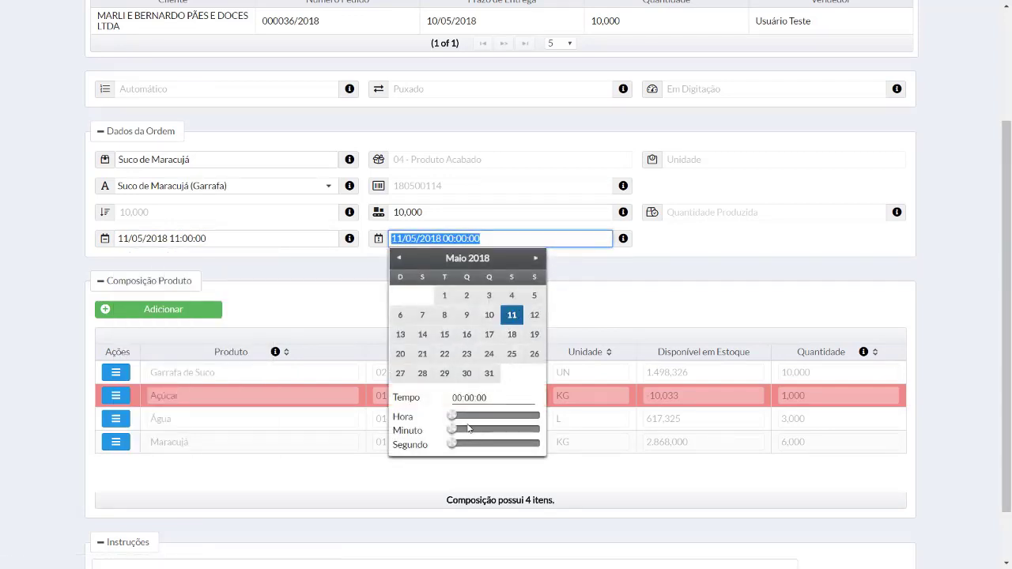
left_click_drag(456, 419, 542, 417)
left_click(237, 511)
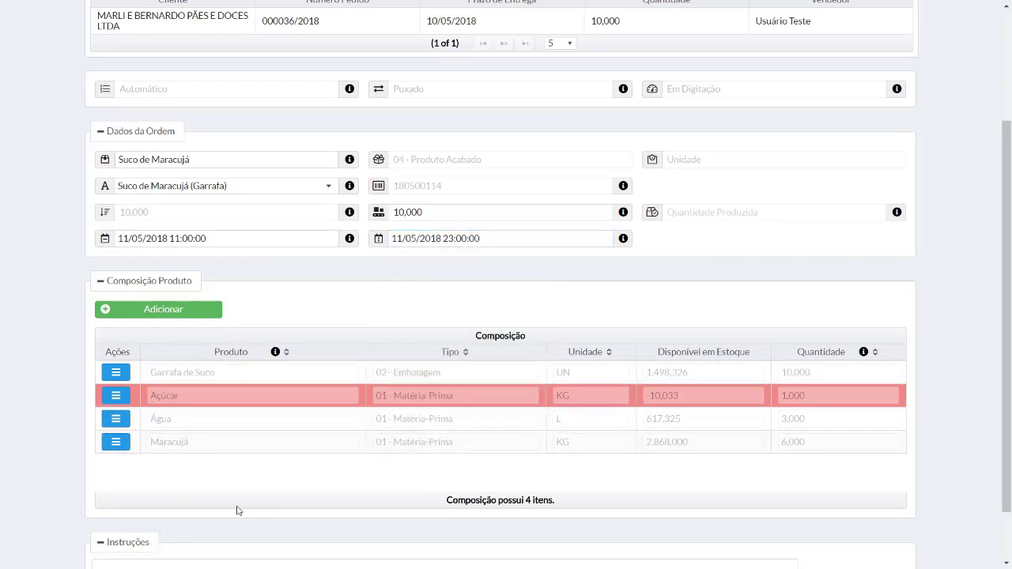
Fill the order's instructions with the registered Instruções de Produção text.
scroll(891, 497, "down", 1)
left_click(896, 515)
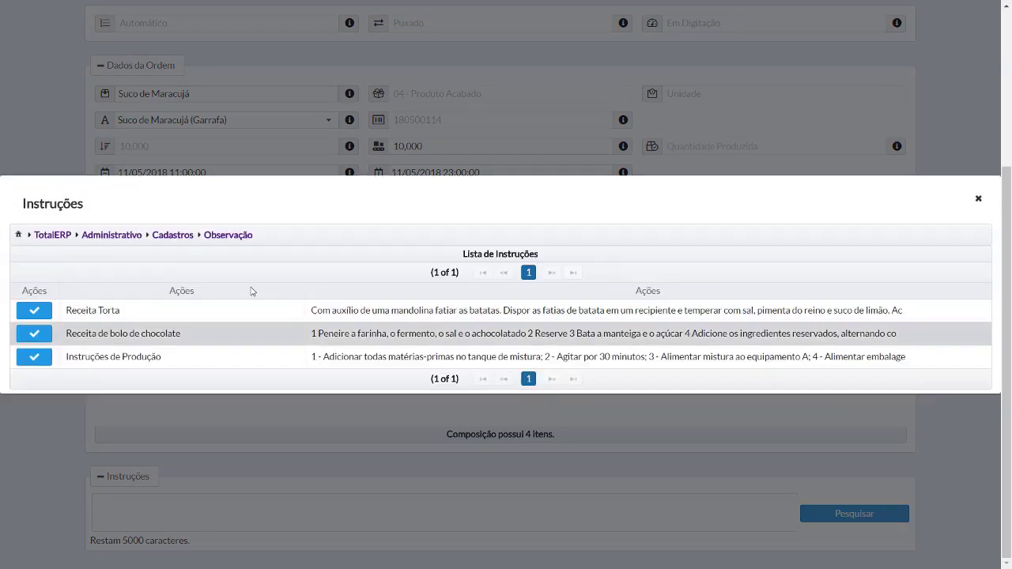
left_click(34, 357)
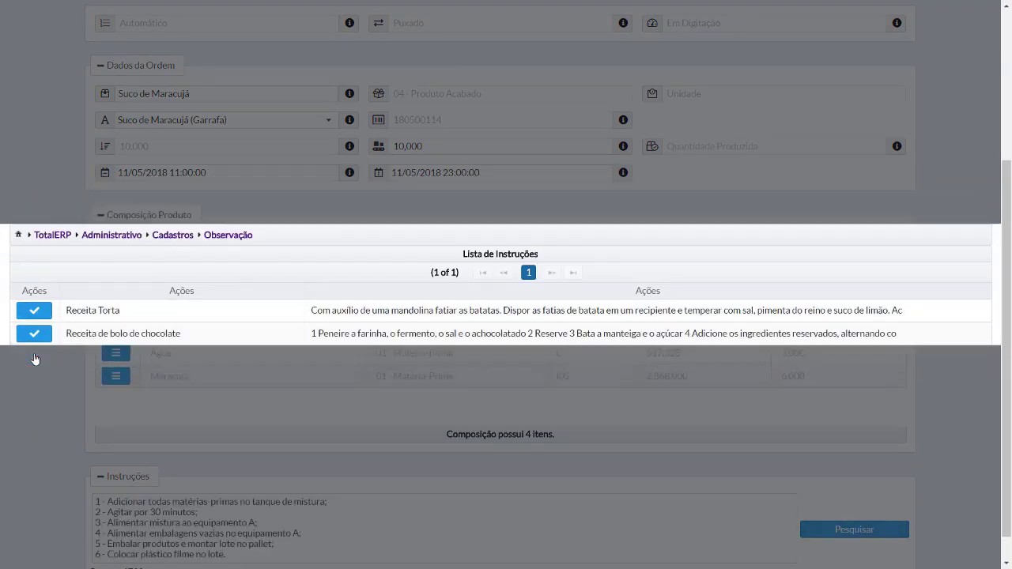
Save the Suco de Maracujá production order and review its data and composition.
scroll(41, 356, "up", 3)
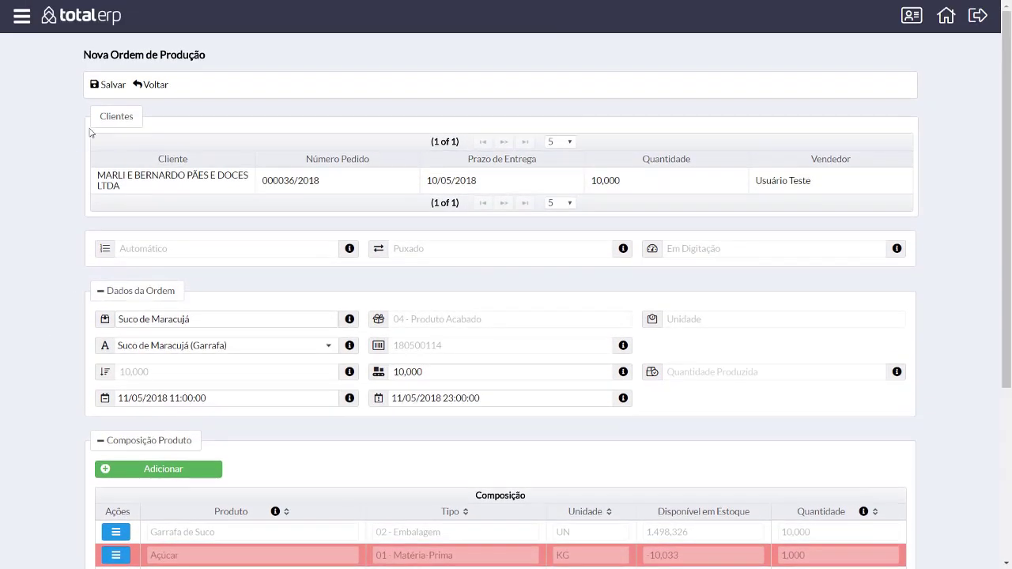
left_click(115, 94)
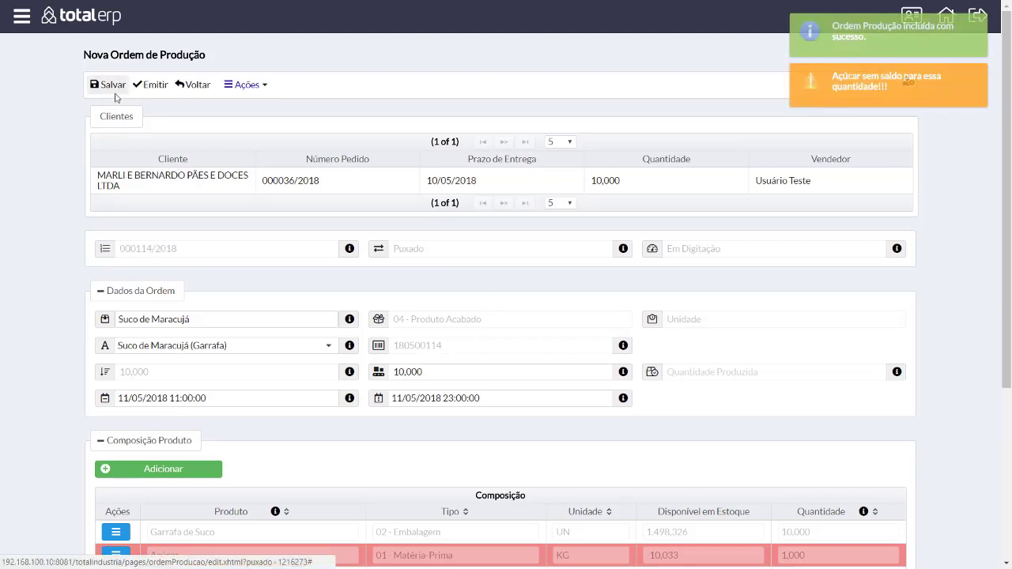
scroll(177, 266, "down", 2)
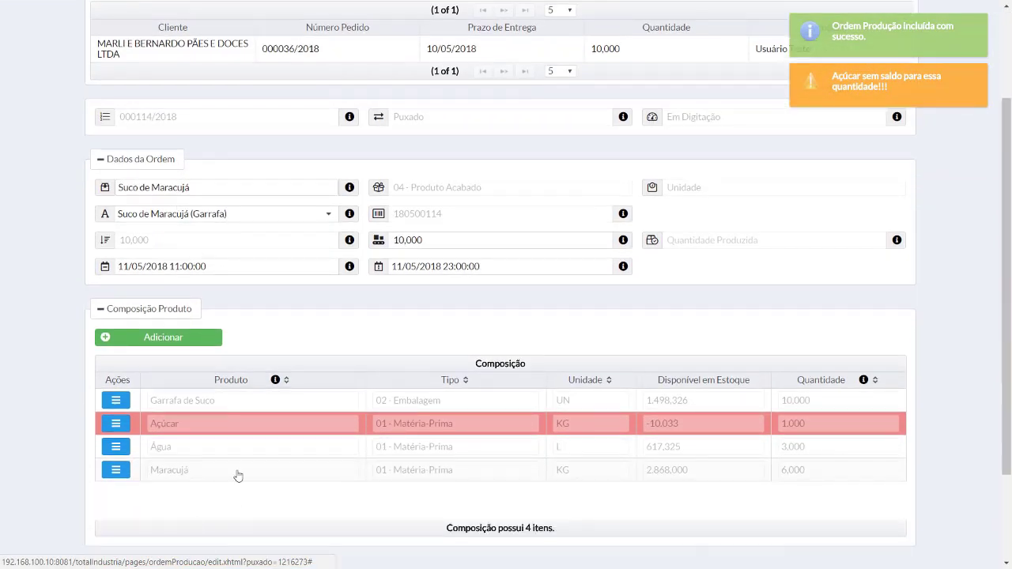
scroll(334, 482, "up", 2)
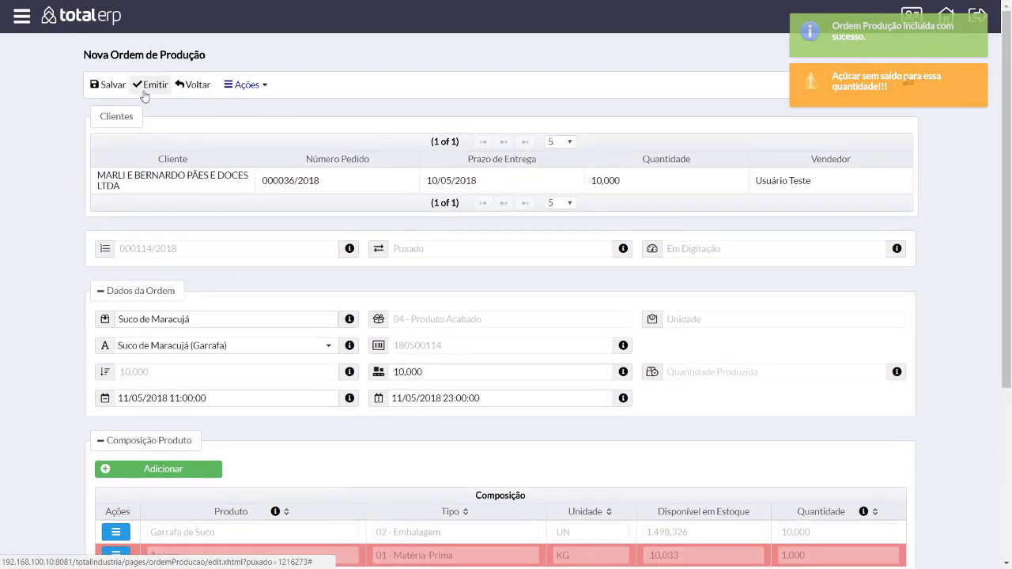
Return to the Pedidos para Produção search and list all available orders.
left_click(22, 18)
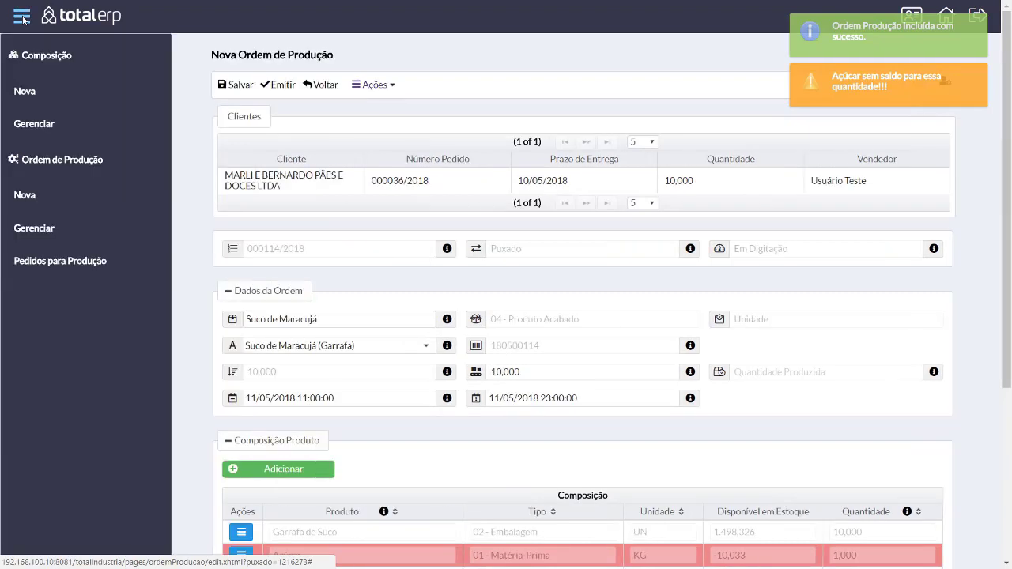
left_click(44, 268)
left_click(141, 200)
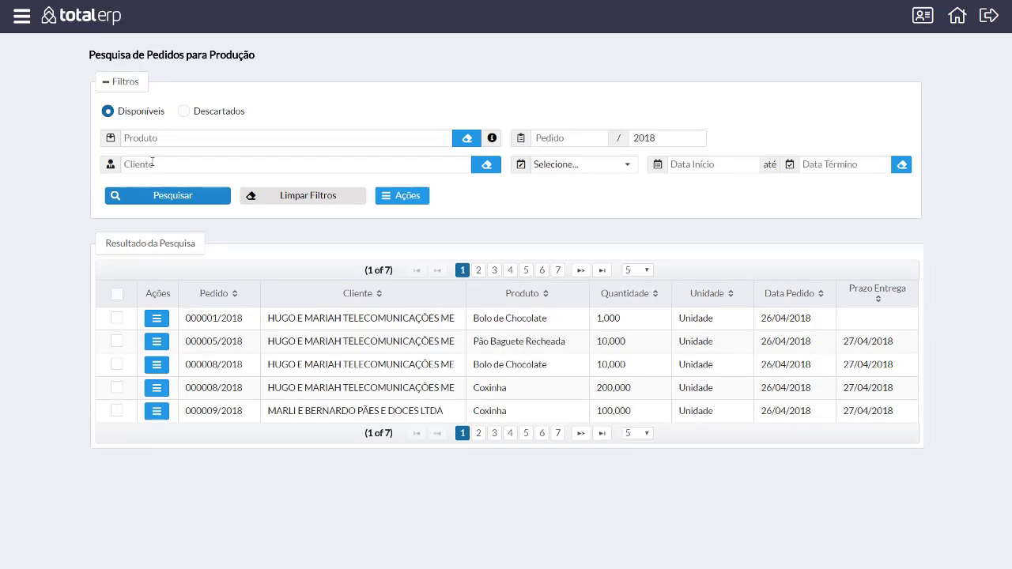
Filter the available orders for production by the product Suco de Uva.
left_click(164, 138)
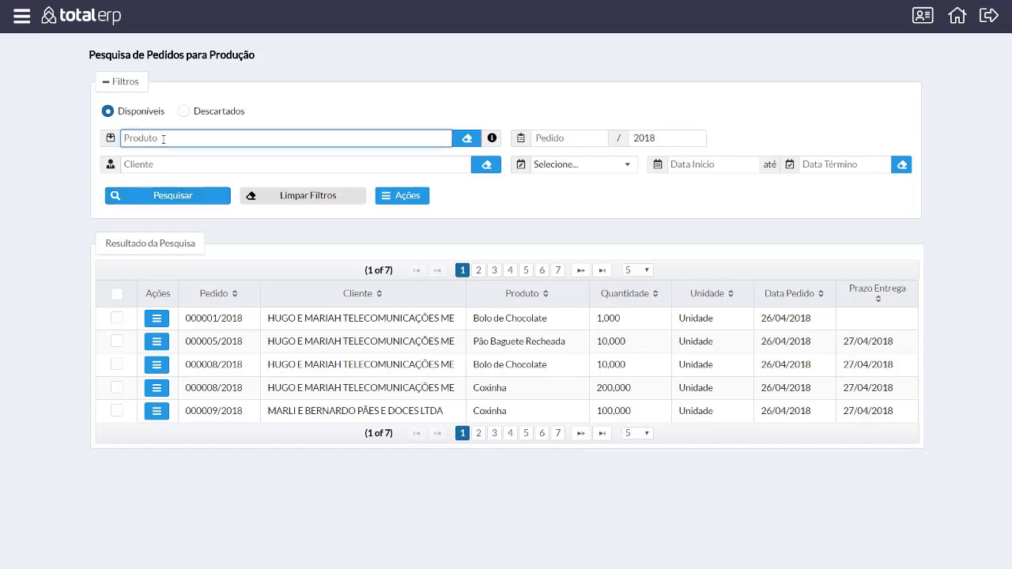
type("suco")
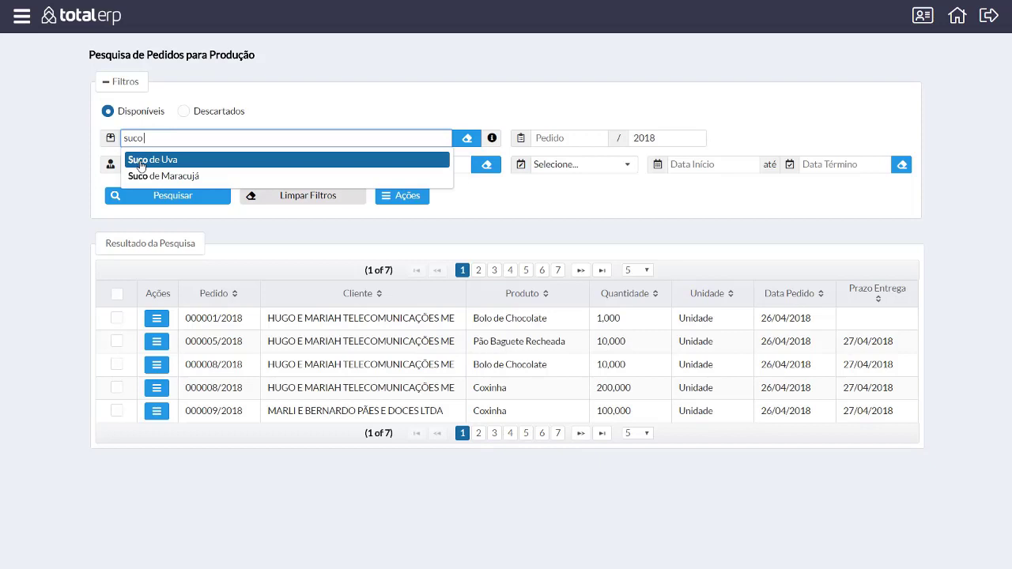
left_click(144, 160)
left_click(143, 198)
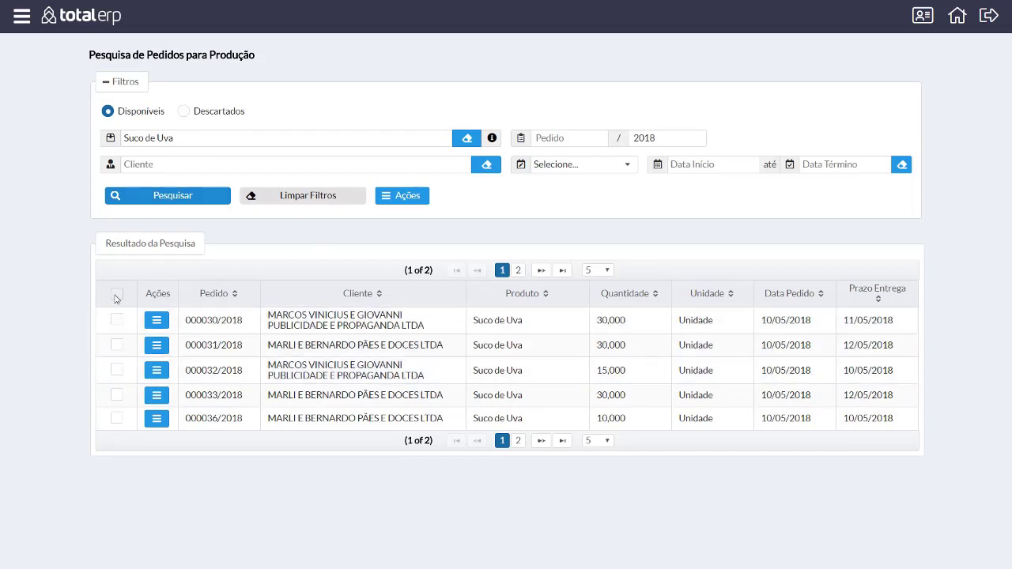
Select all the Suco de Uva orders on this results page and generate one batch production order from them.
left_click(116, 295)
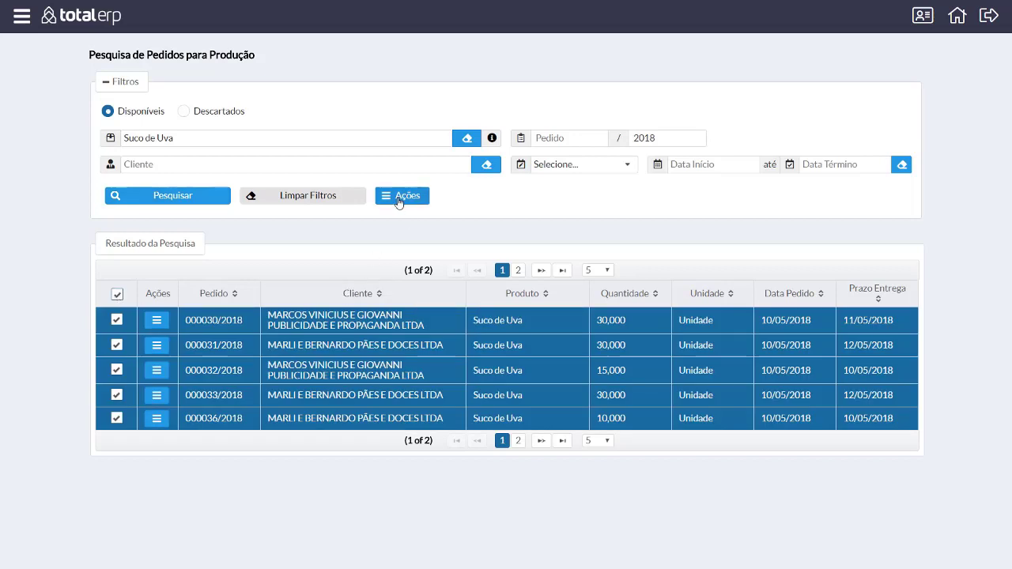
left_click(399, 201)
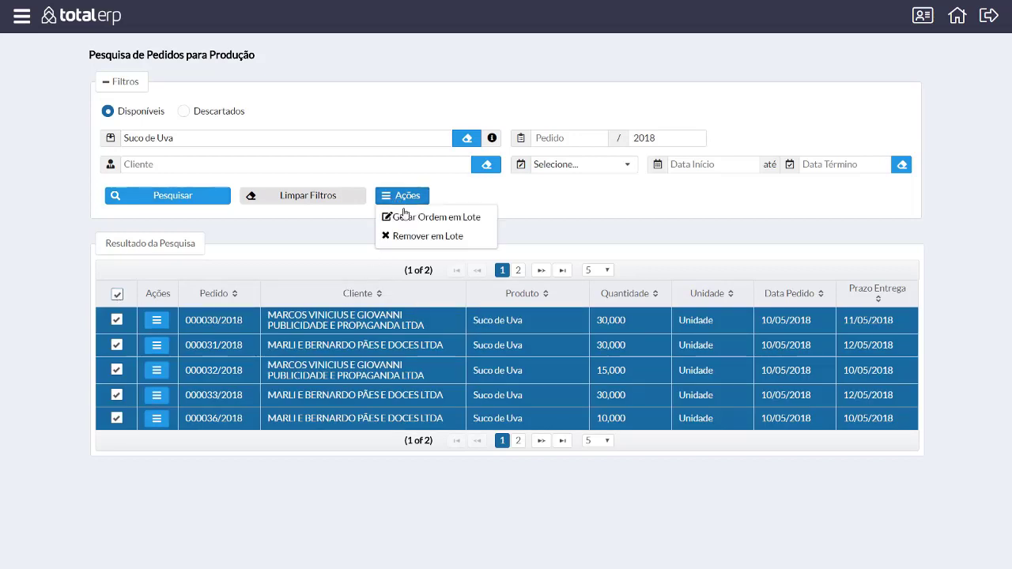
left_click(409, 218)
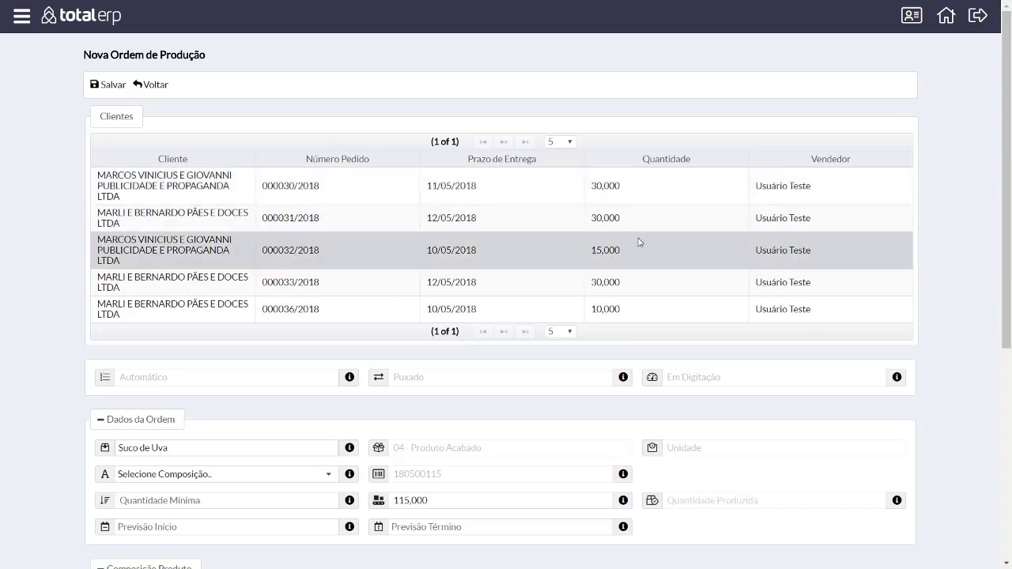
Set the new order's composition to Suco de Uva 200 and review the stock and quantities of its ingredients.
scroll(639, 242, "down", 2)
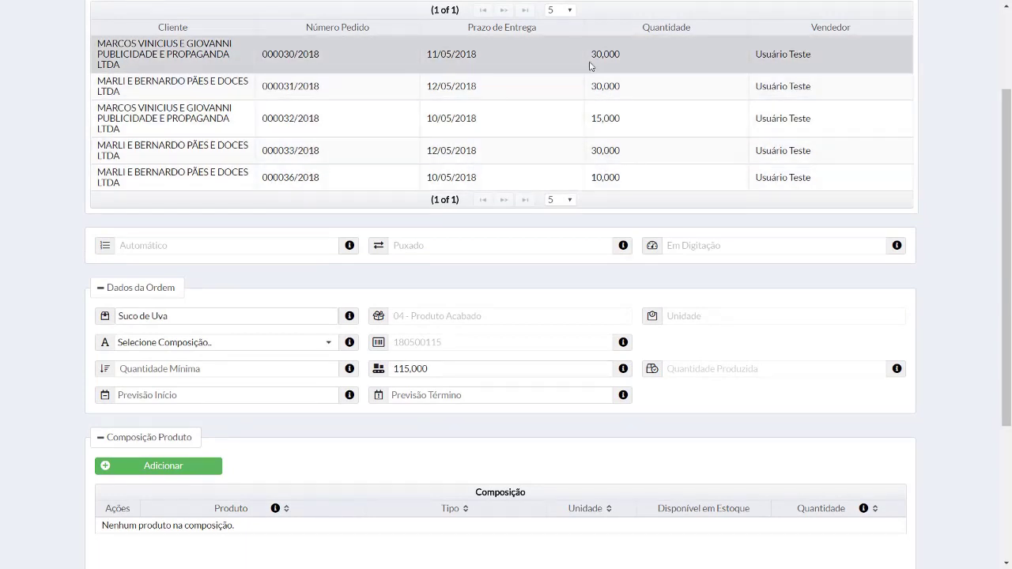
left_click(284, 345)
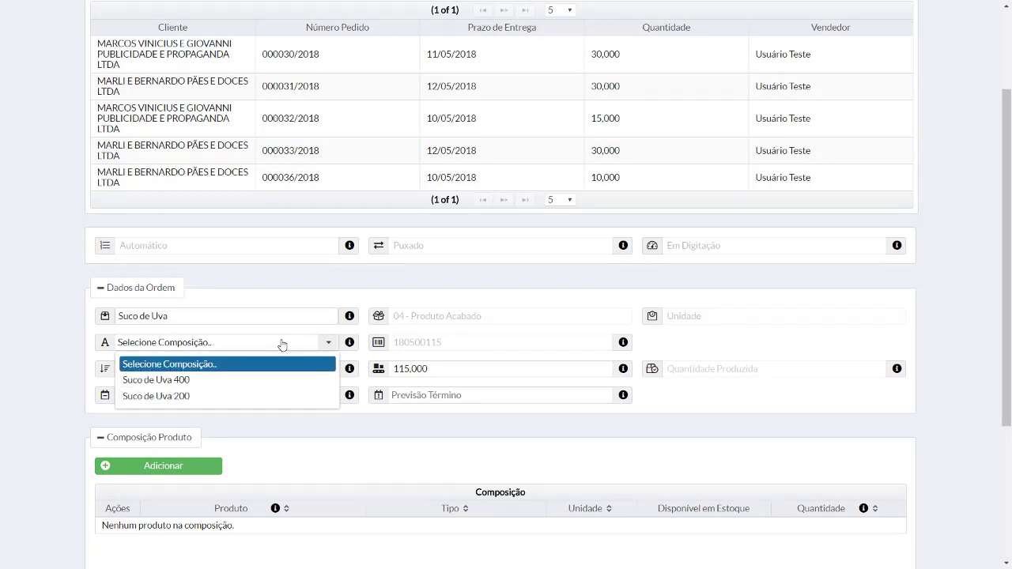
left_click(183, 397)
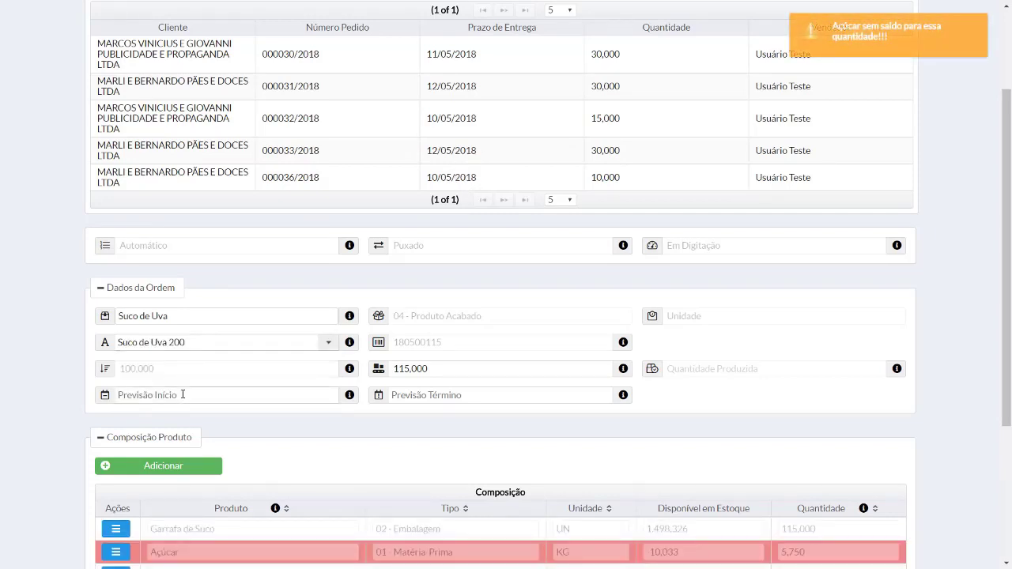
scroll(183, 391, "down", 2)
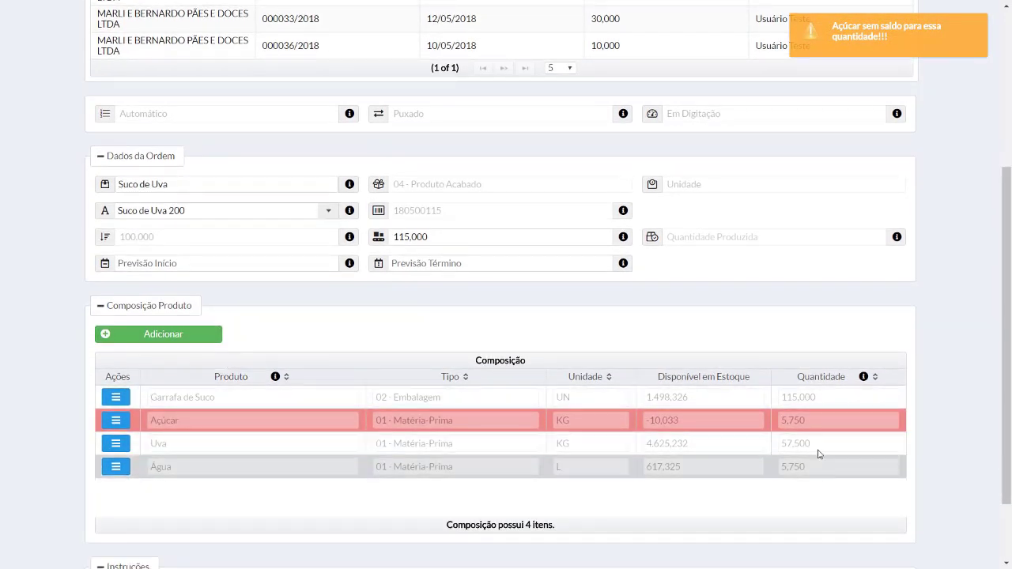
Set the batch order's forecast start to 11/05/2018 04:00:00 and its forecast end to 12/05/2018 18:00:00.
left_click(261, 267)
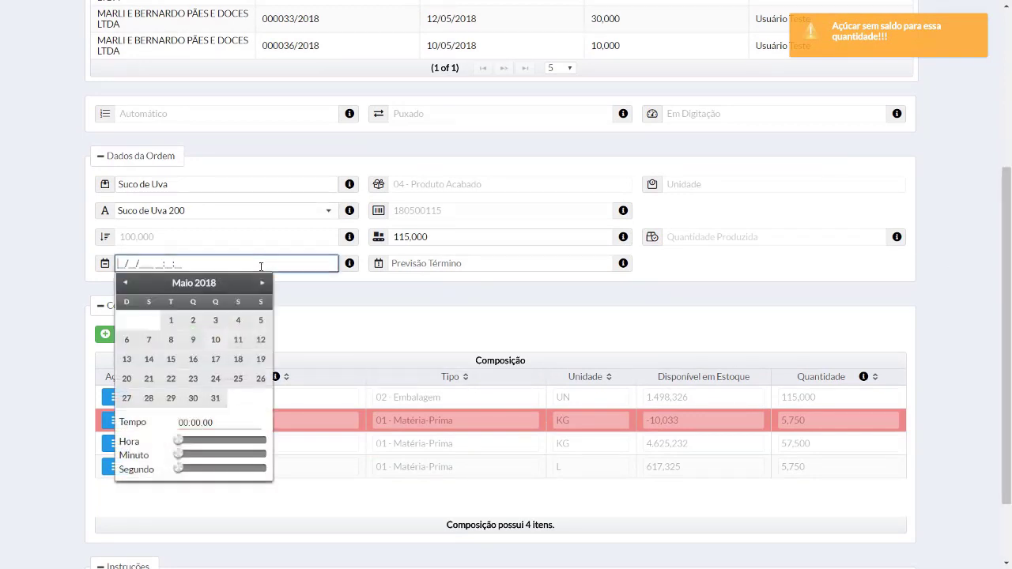
left_click(238, 340)
left_click(183, 440)
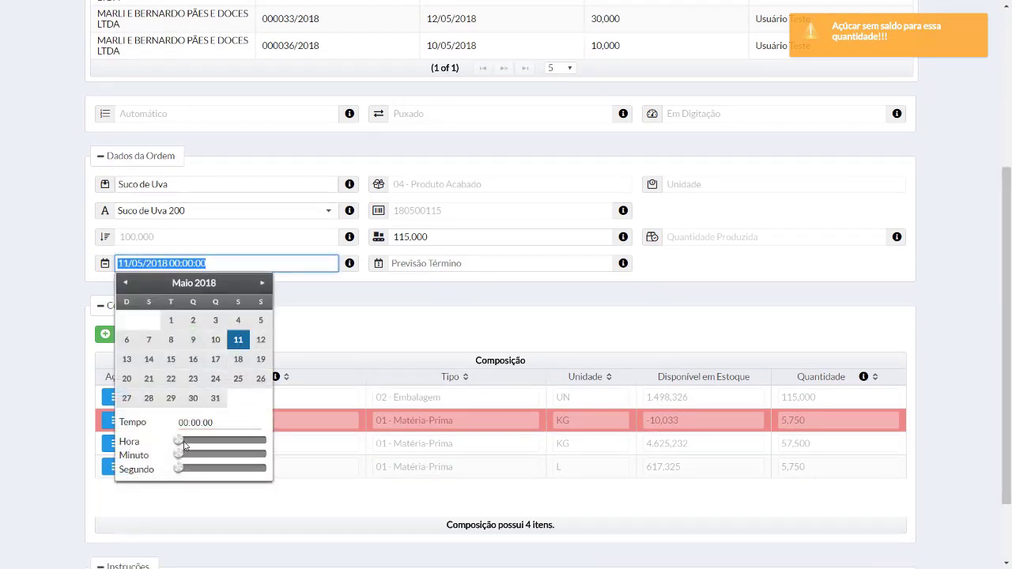
left_click_drag(194, 443, 196, 443)
left_click(416, 267)
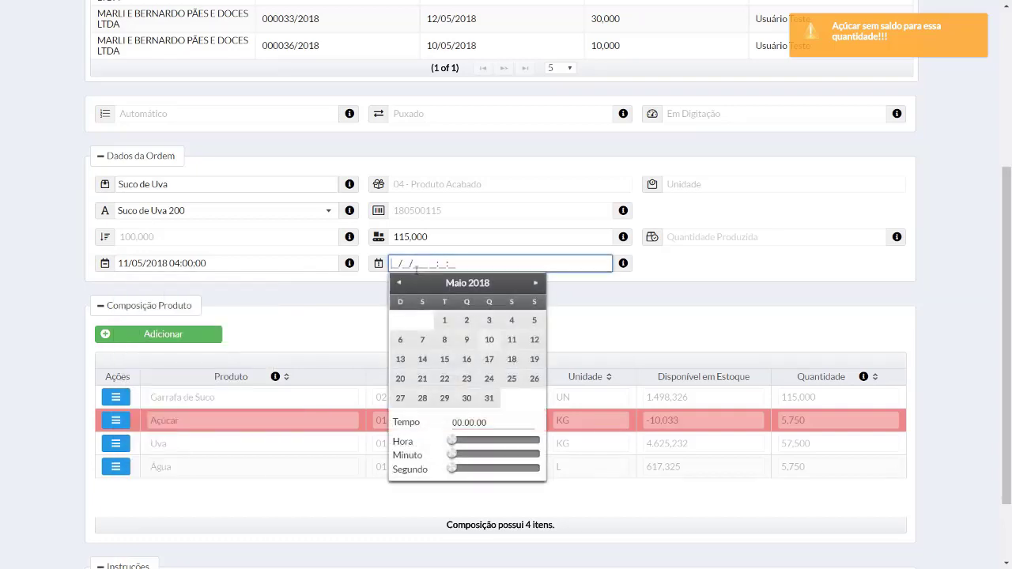
left_click(534, 340)
left_click(475, 441)
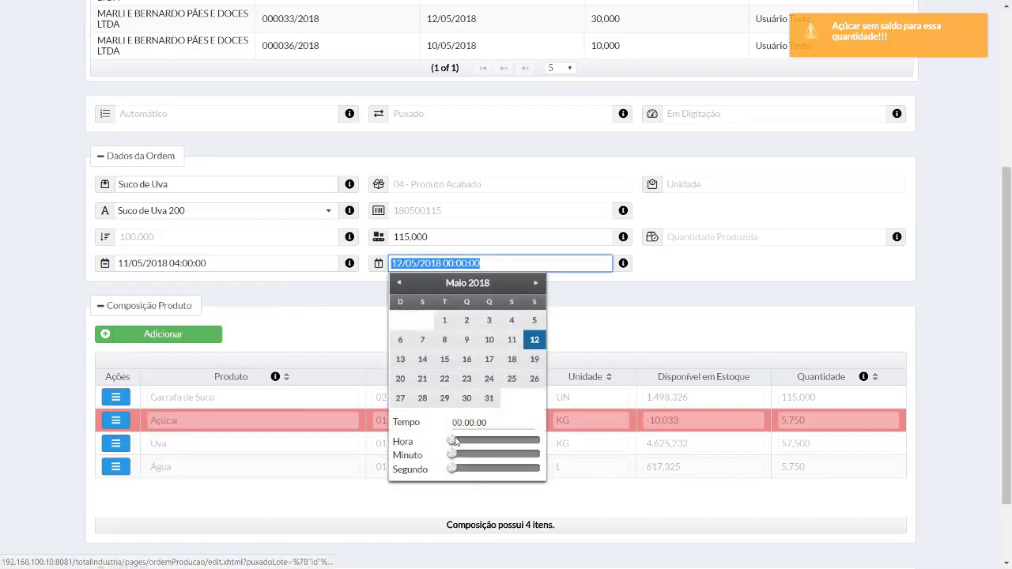
left_click_drag(512, 446, 524, 445)
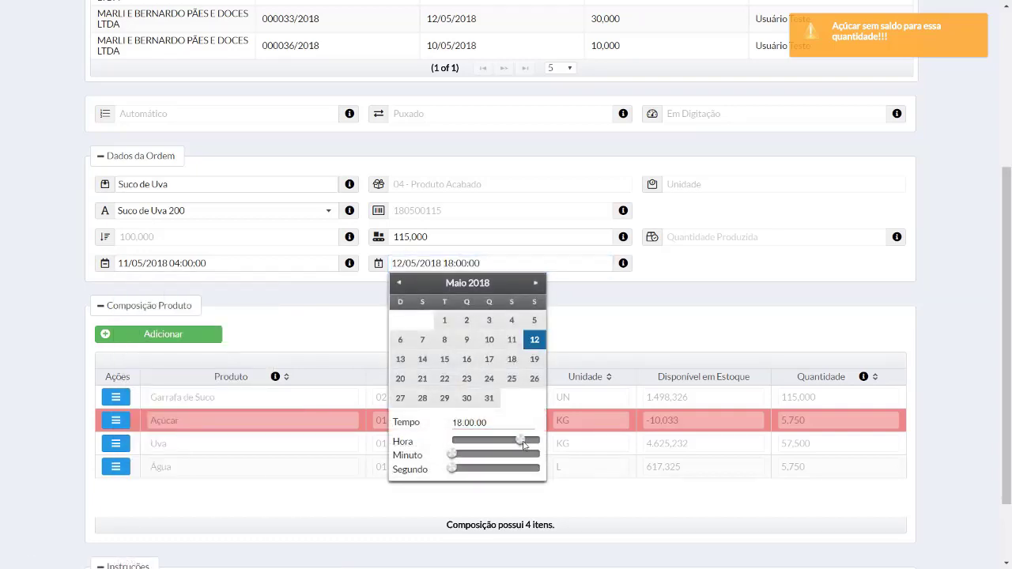
left_click(698, 349)
Fill the batch order's instructions with the registered Instruções de Produção text and save the order.
scroll(535, 356, "down", 2)
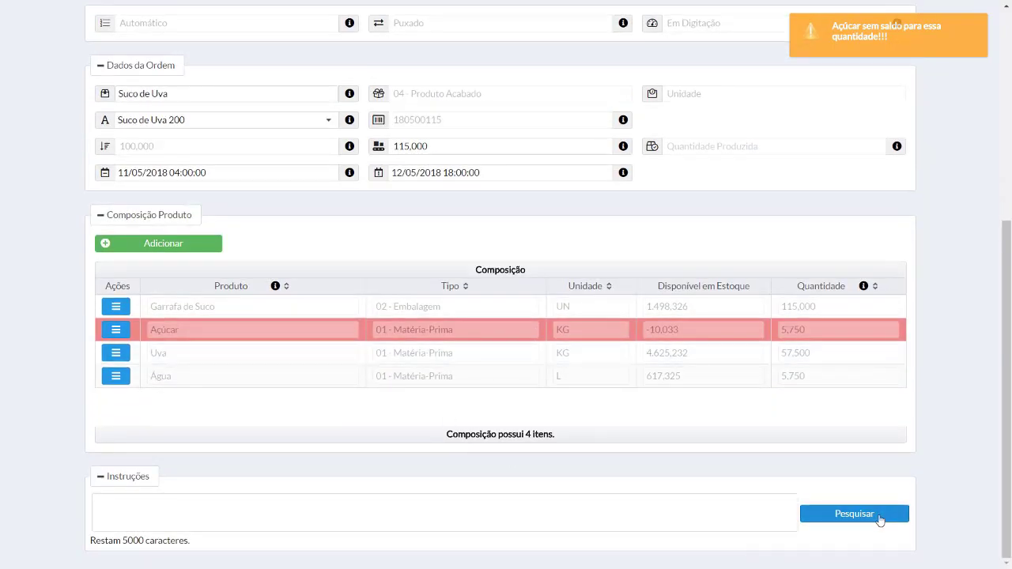
left_click(879, 520)
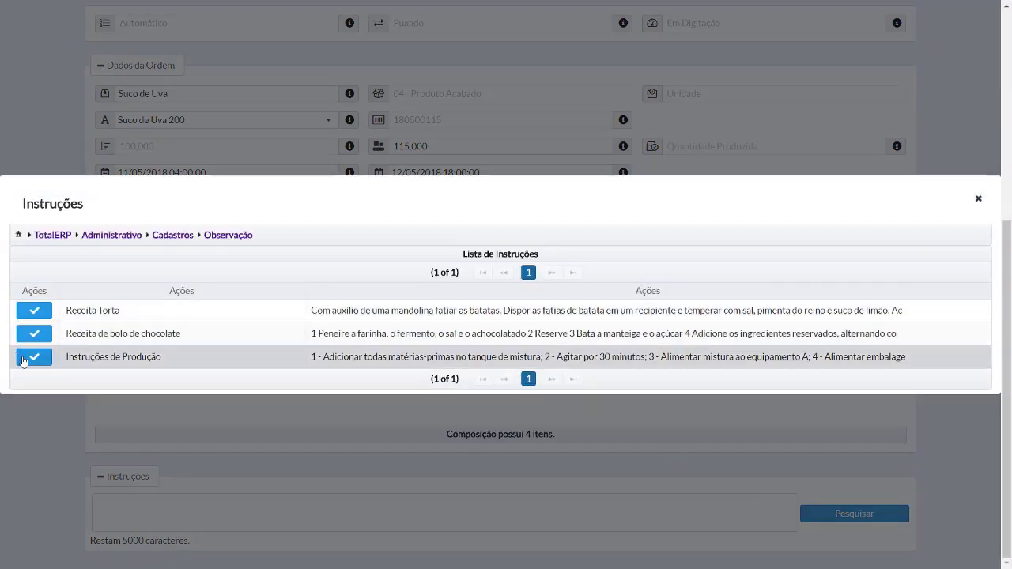
left_click(23, 360)
scroll(83, 310, "up", 5)
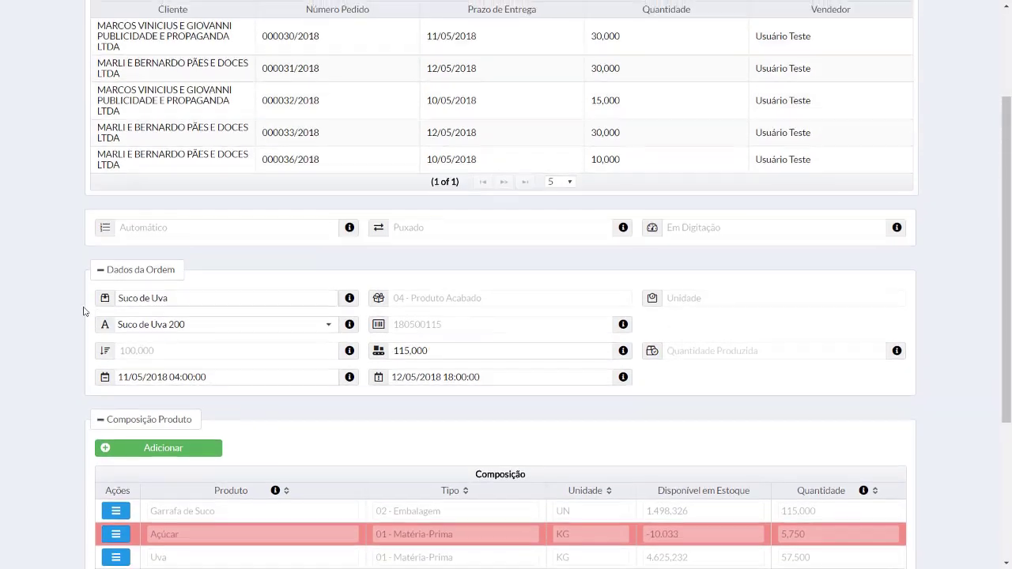
scroll(84, 310, "up", 2)
left_click(98, 92)
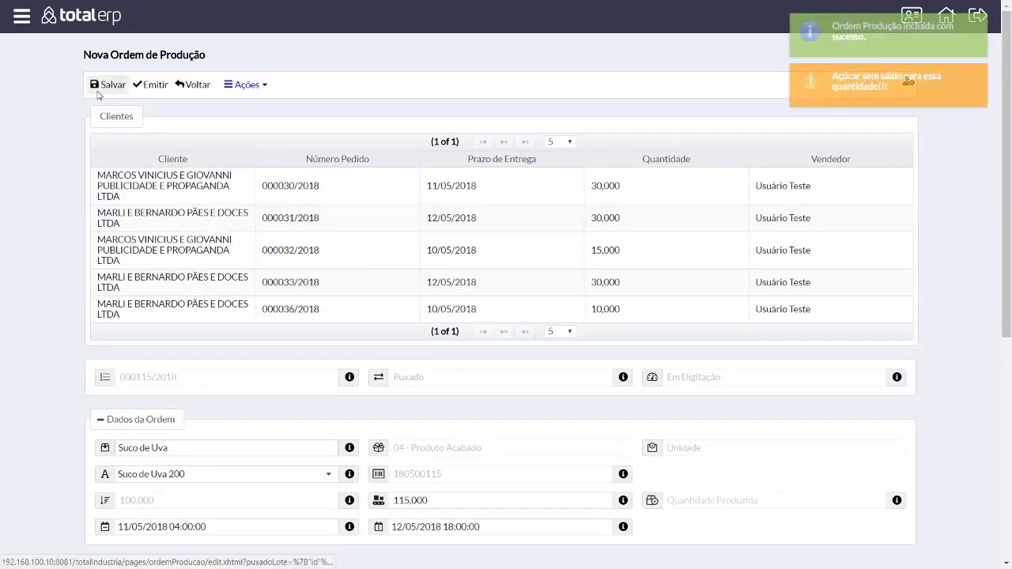
Issue the saved Suco de Uva production order, accepting the reservation of its composition products despite the sugar shortage.
left_click(164, 93)
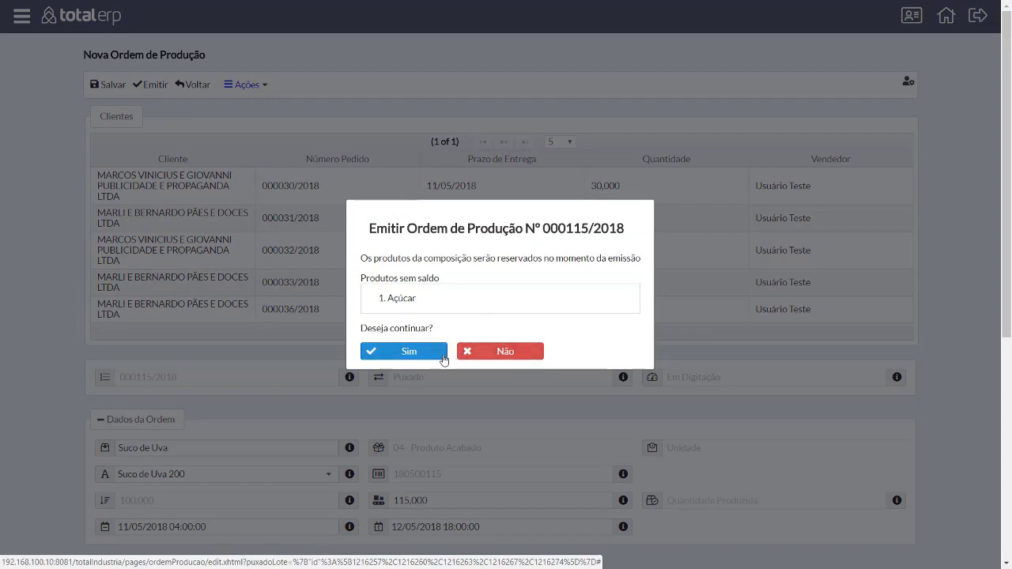
left_click(481, 353)
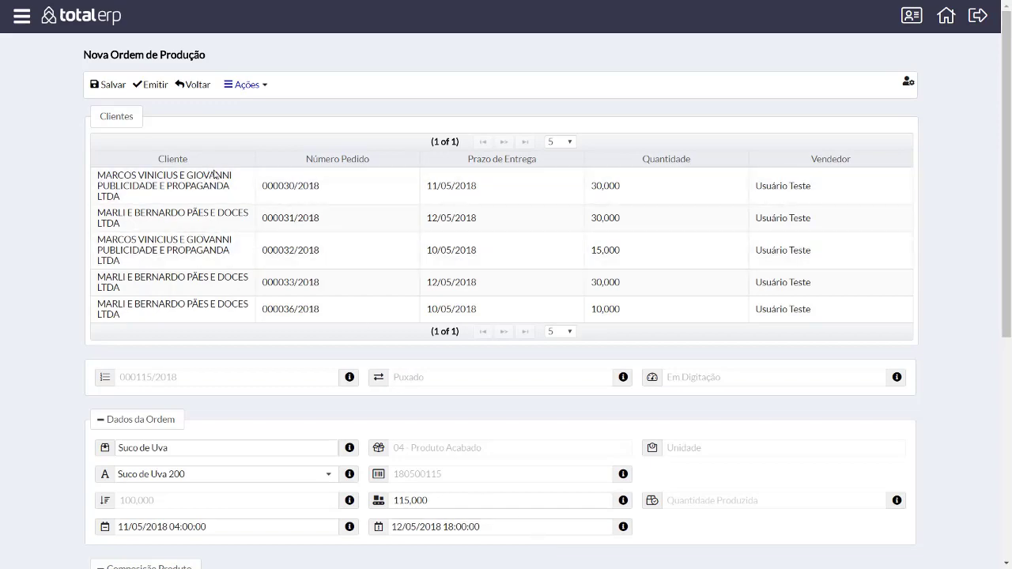
left_click(155, 91)
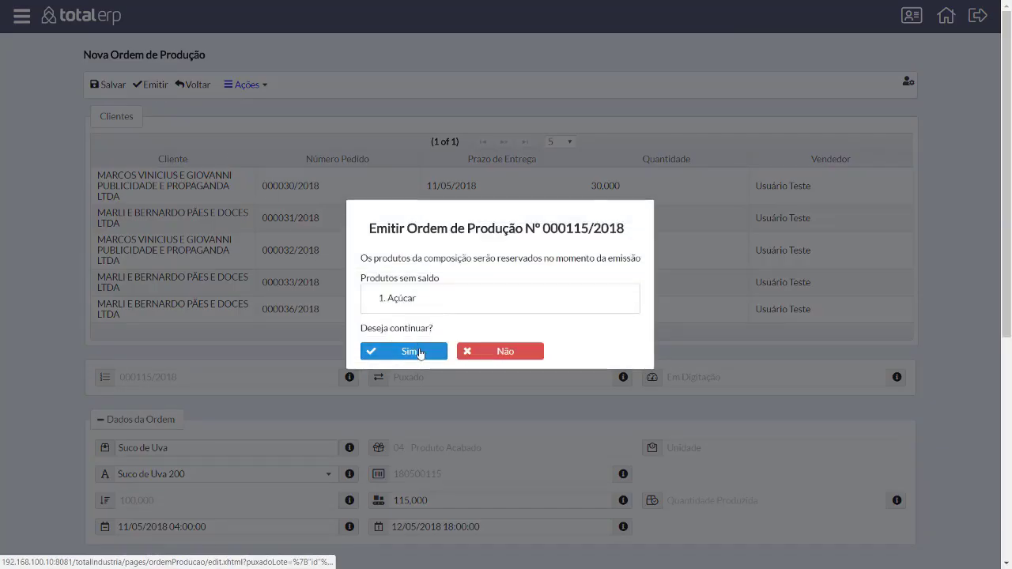
left_click(420, 351)
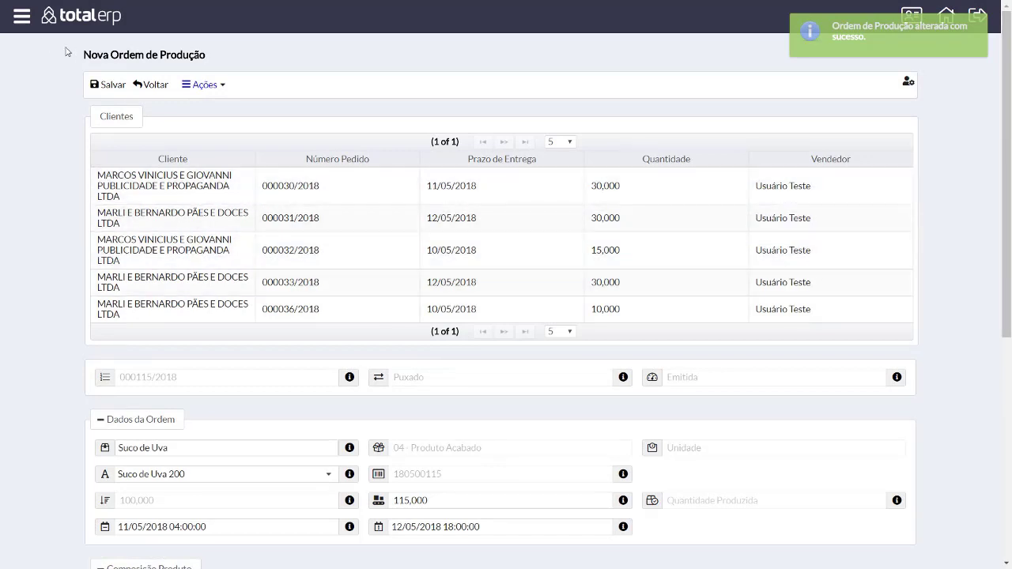
Return to the Pedidos para Produção search and look up the remaining available orders for Suco de Uva.
left_click(17, 19)
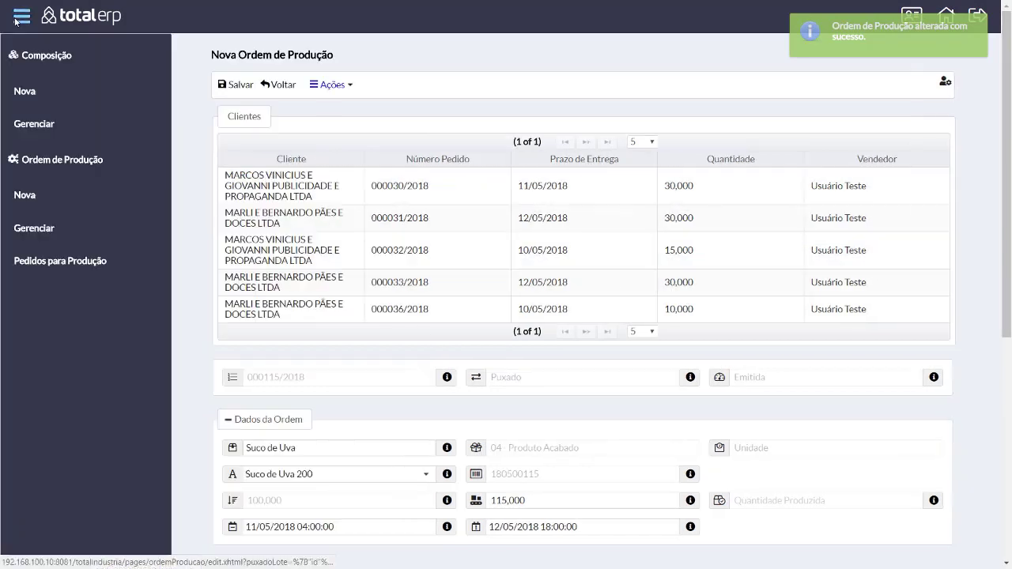
left_click(60, 261)
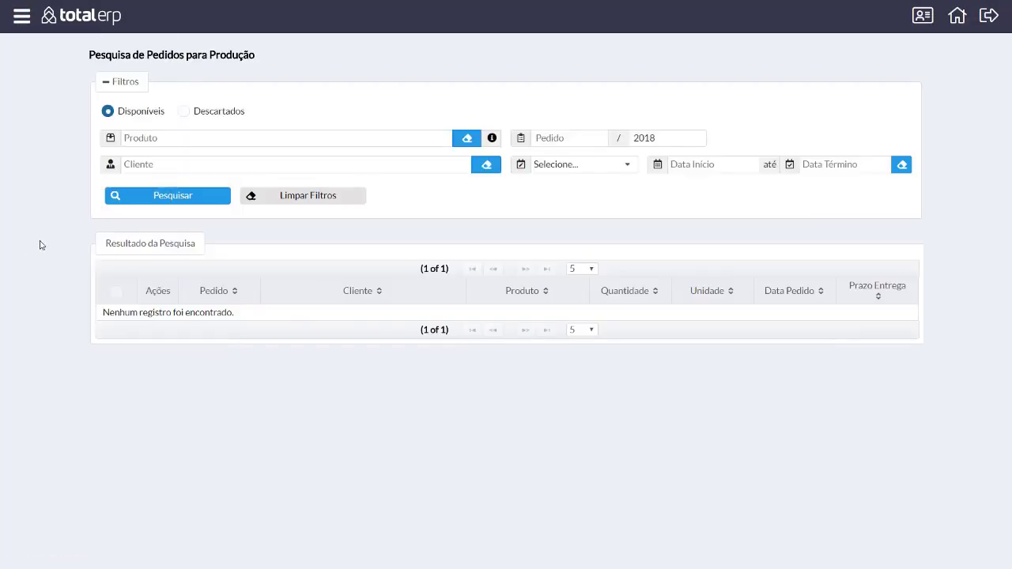
left_click(154, 197)
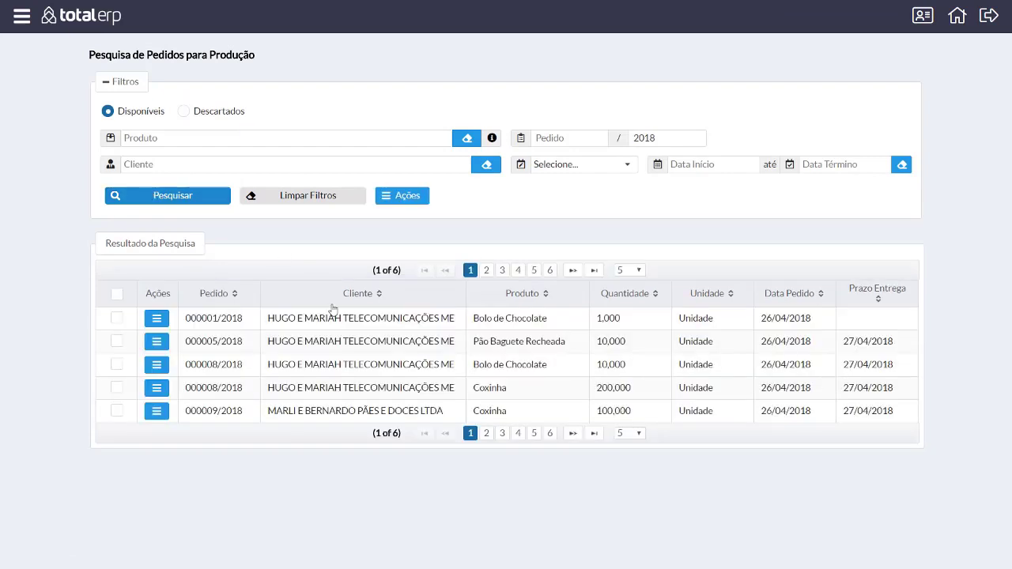
left_click(160, 141)
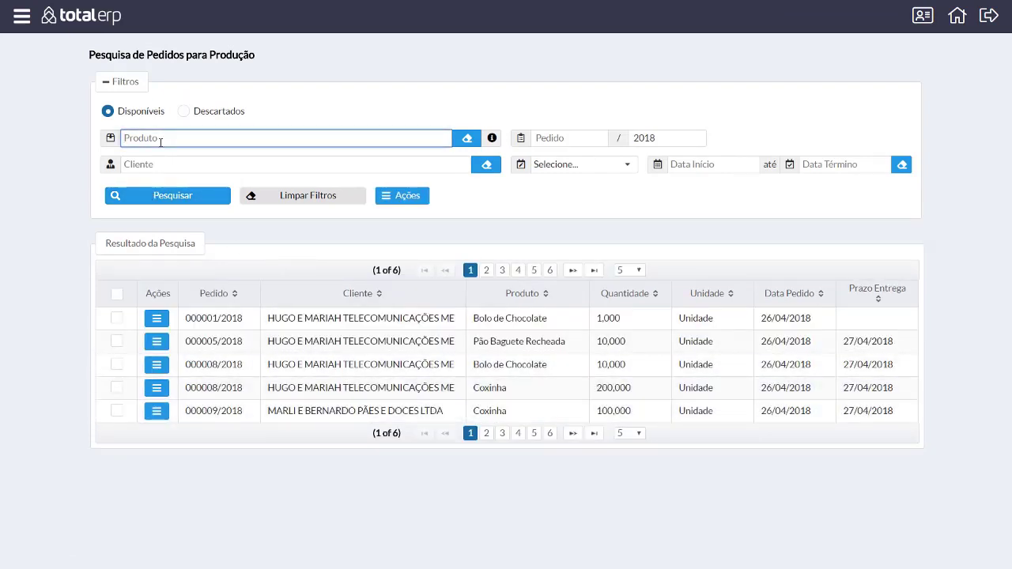
type("suco")
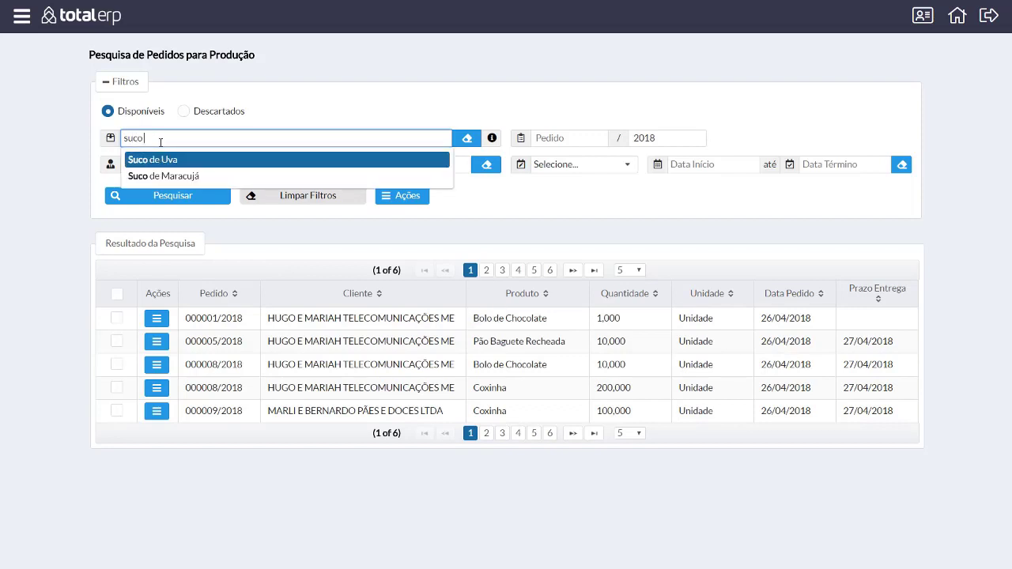
left_click(171, 159)
left_click(118, 195)
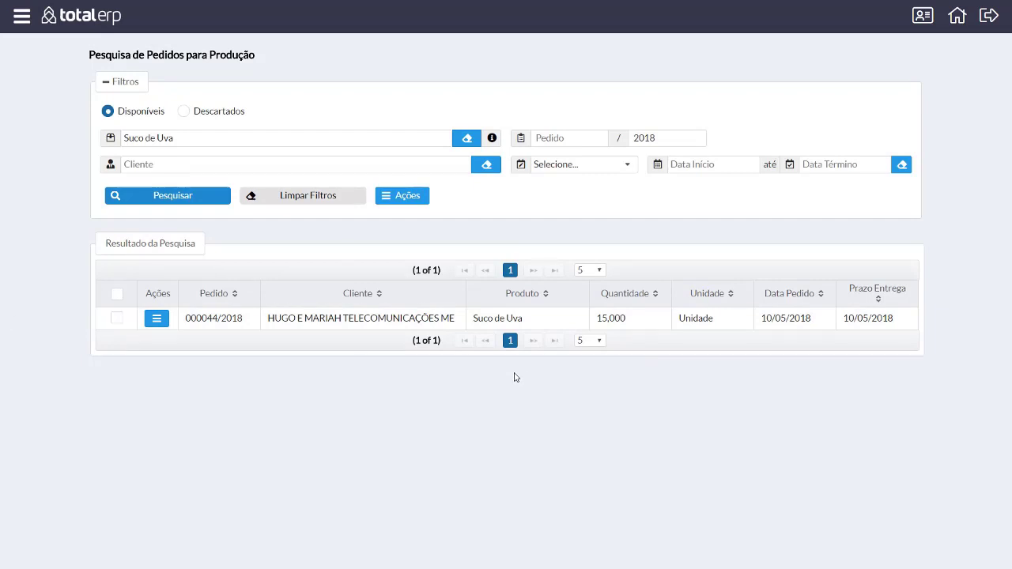
Clear the search filters, list all available orders again and sort them by order number in descending order.
left_click(323, 201)
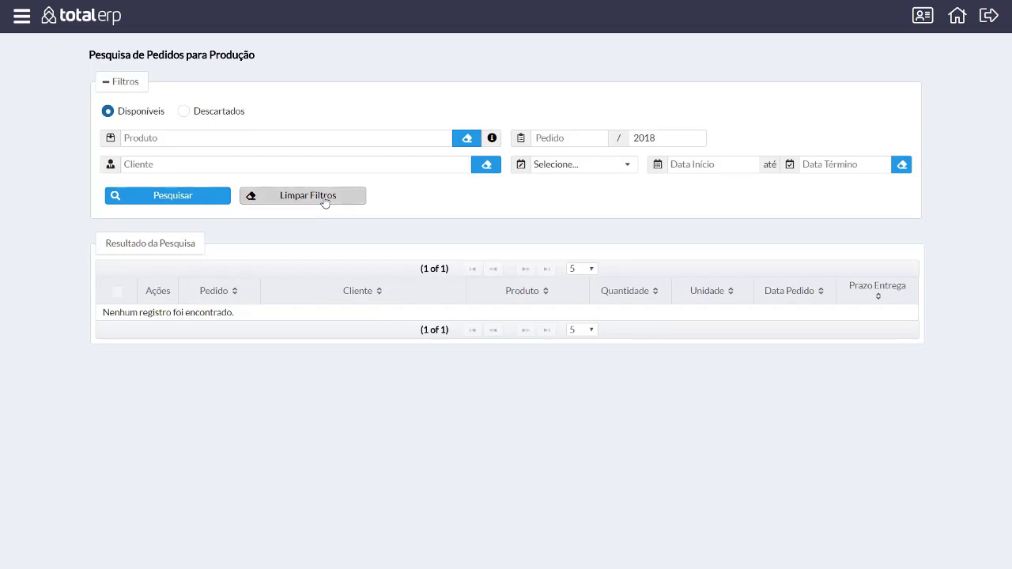
left_click(192, 195)
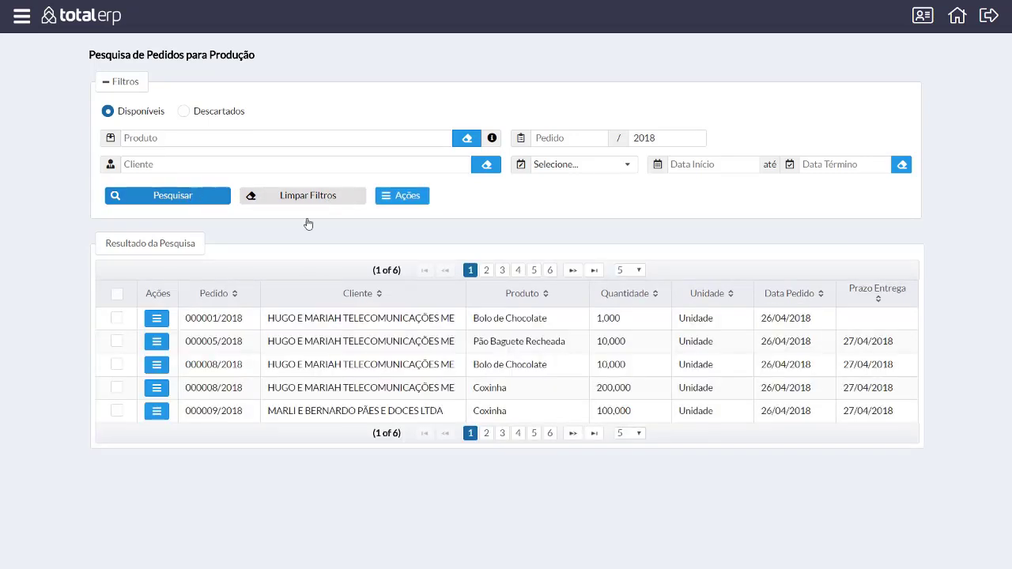
left_click(794, 297)
left_click(846, 294)
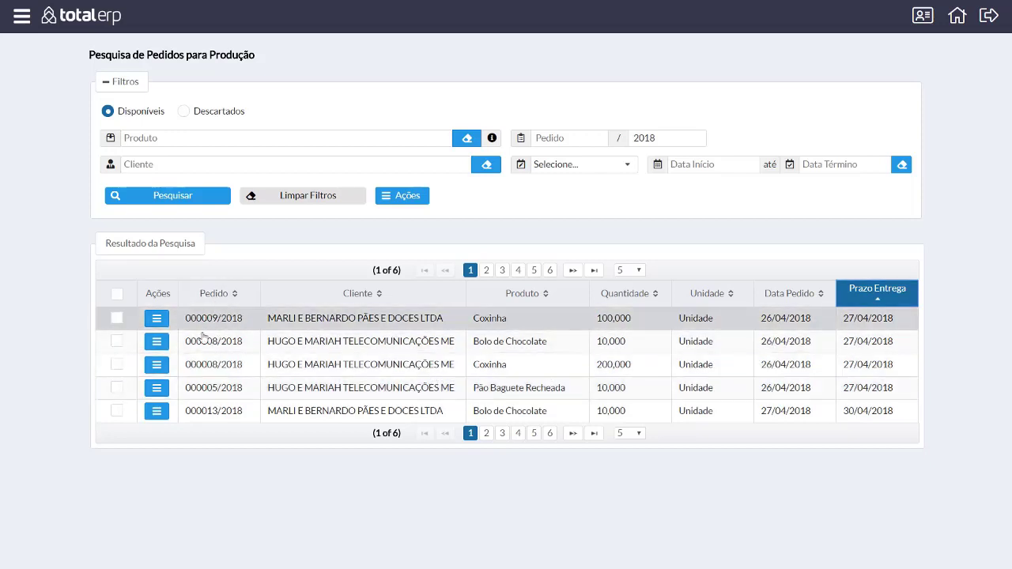
left_click(209, 302)
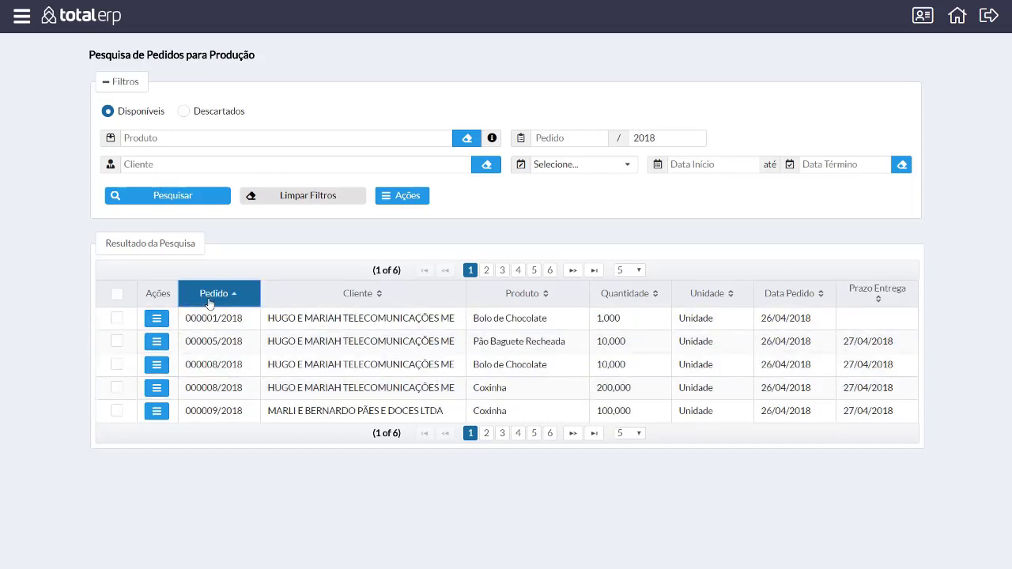
left_click(209, 302)
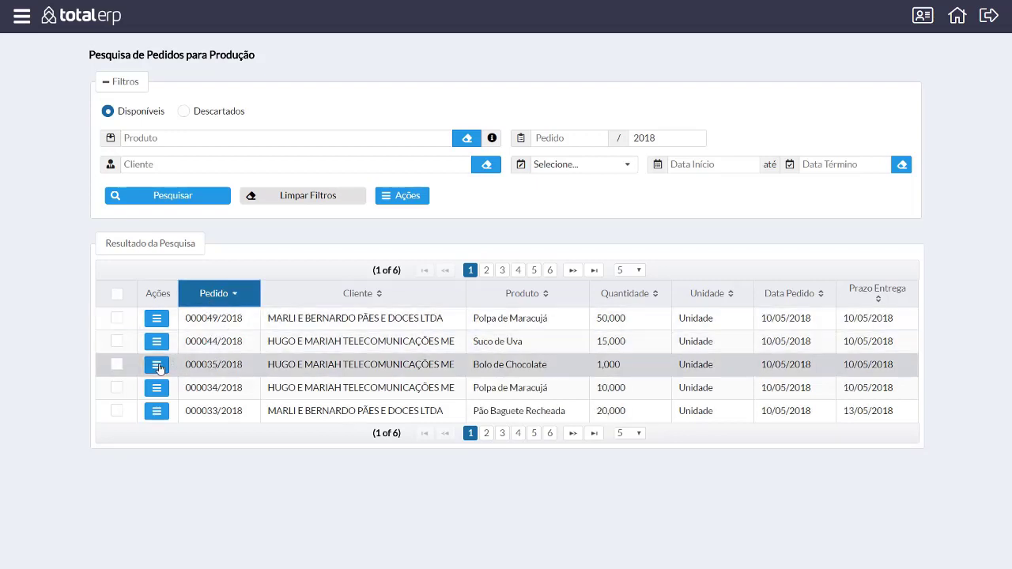
Remove the Bolo de Chocolate order with quantity 1,000 from the orders available for production and confirm the exclusion.
left_click(158, 366)
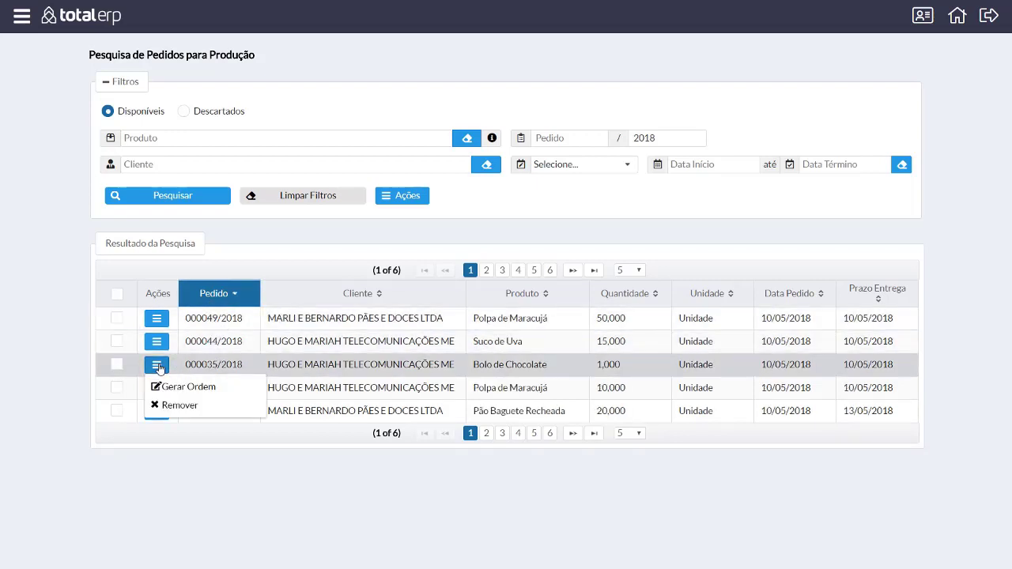
left_click(170, 408)
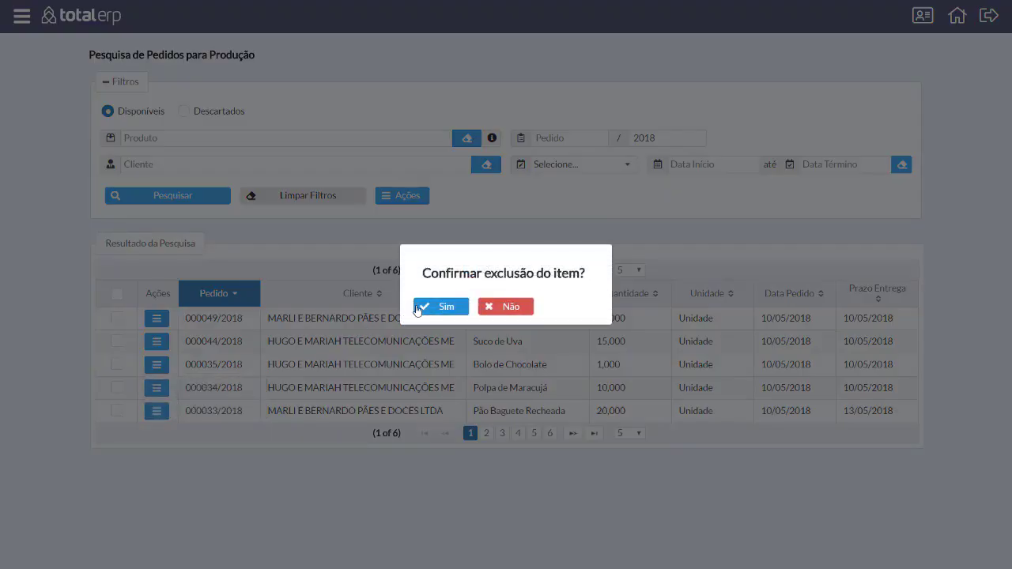
left_click(425, 309)
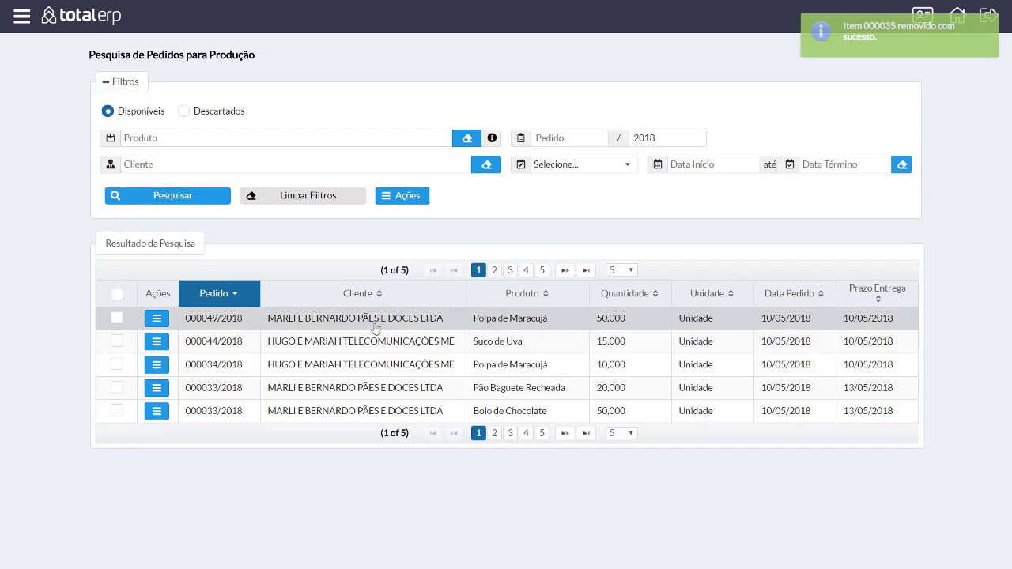
Batch-remove the available orders for Polpa de Maracujá (10,000), Pão Baguete Recheada (20,000) and Bolo de Chocolate (50,000), confirming the exclusion.
left_click(115, 409)
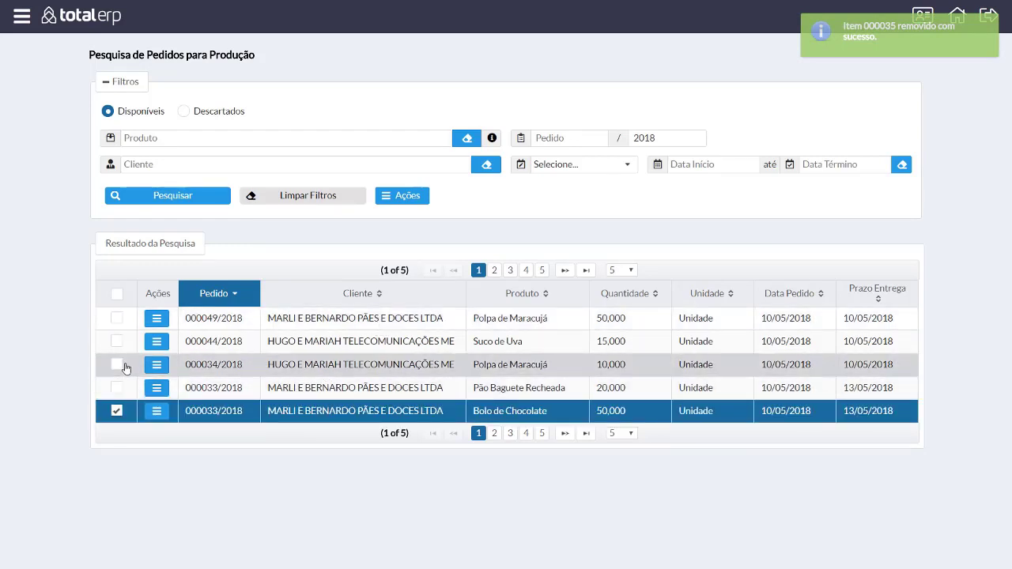
left_click(124, 366)
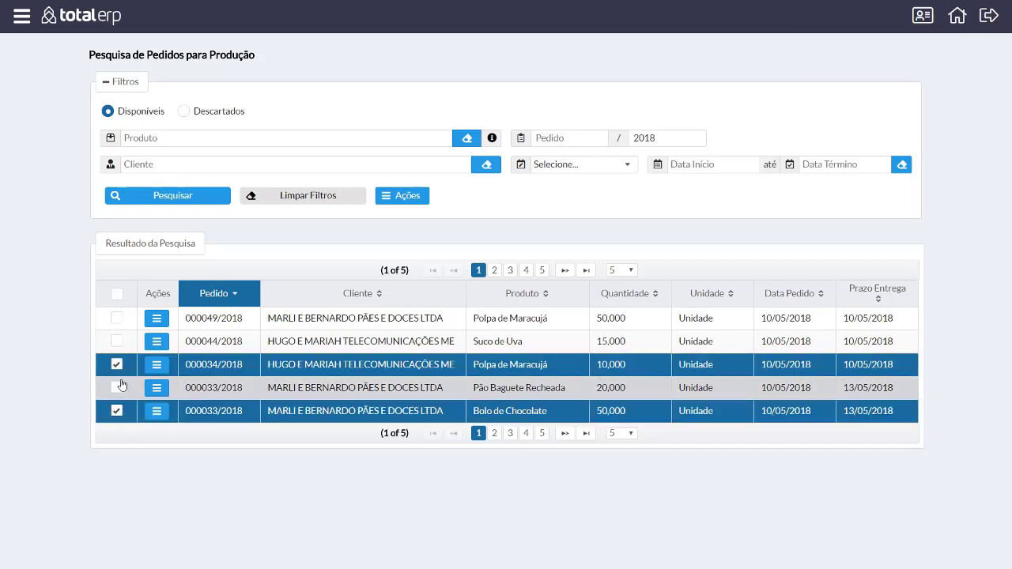
left_click(122, 385)
left_click(117, 365)
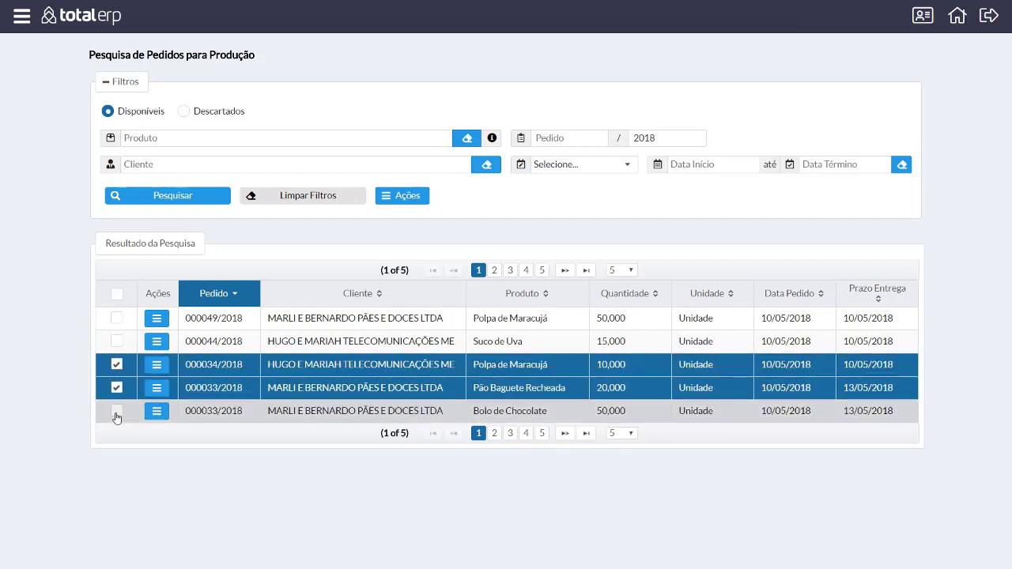
left_click(115, 412)
left_click(386, 200)
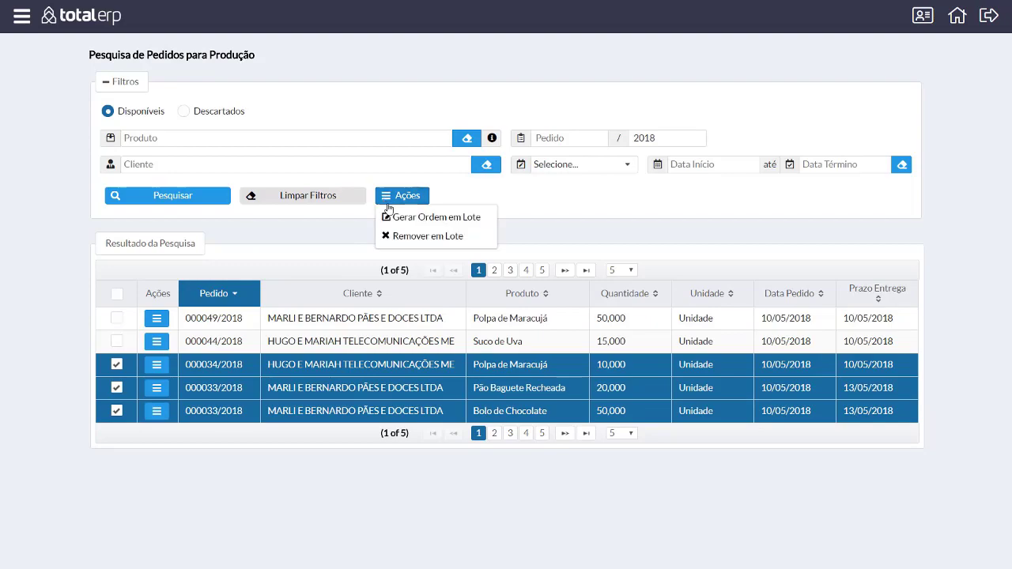
left_click(396, 238)
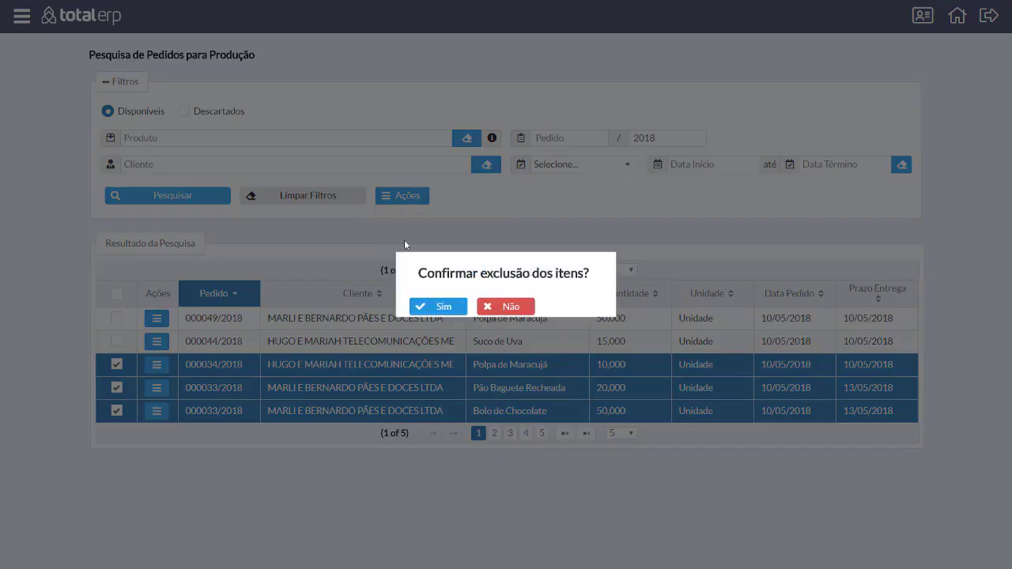
left_click(422, 307)
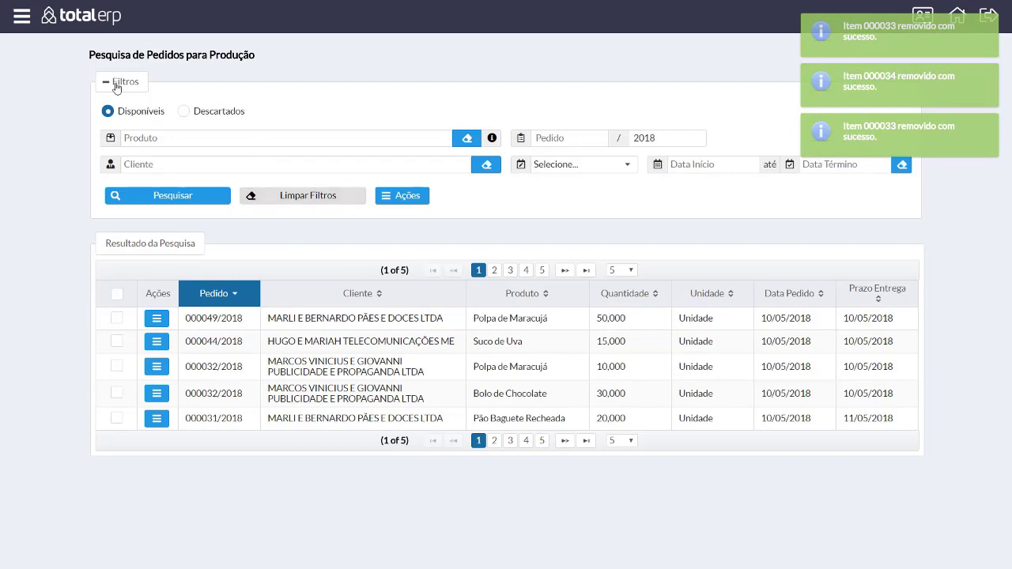
List the discarded orders and add the Polpa de Maracujá order with quantity 10,000 back to the available ones.
left_click(183, 113)
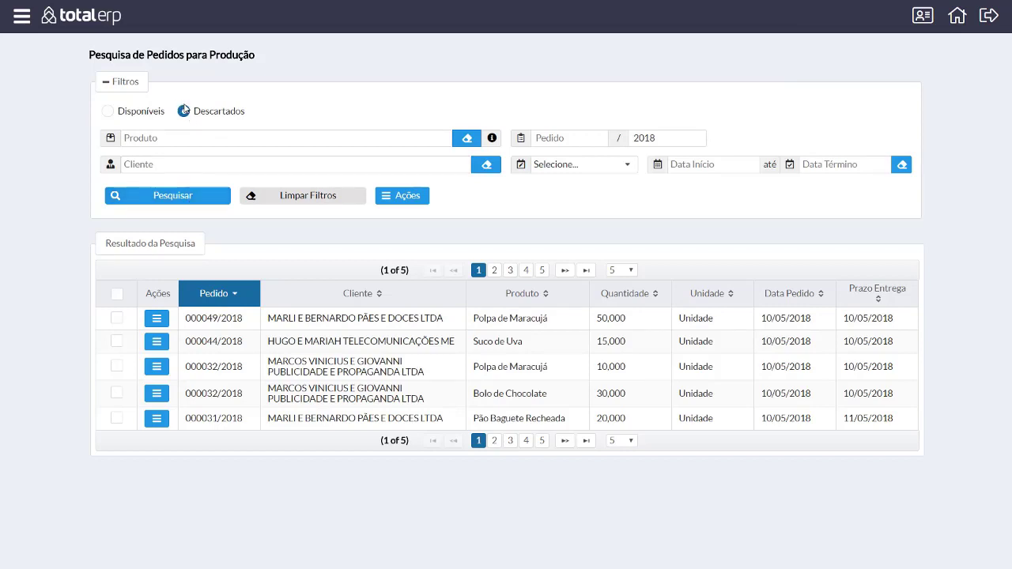
left_click(215, 199)
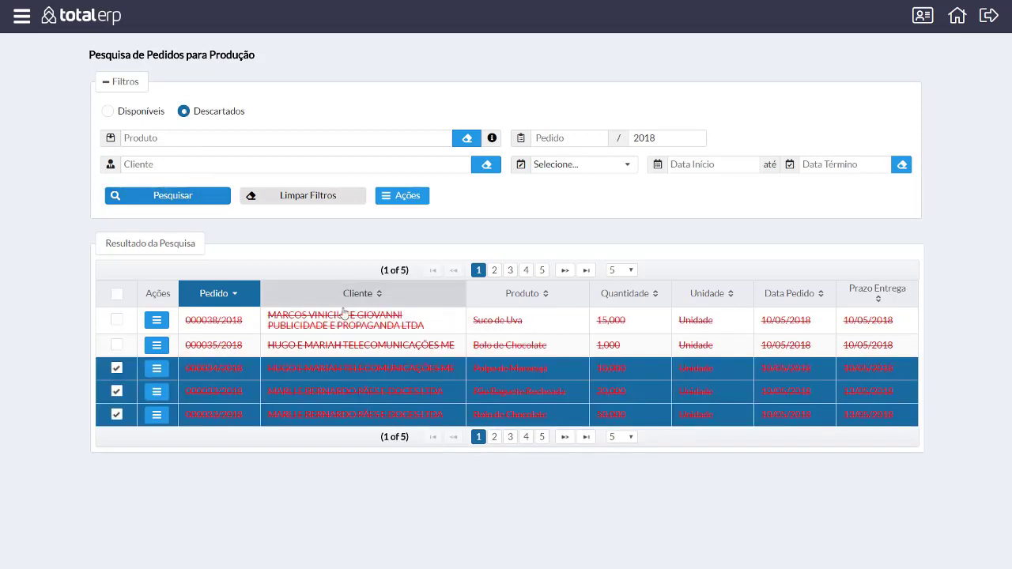
left_click(123, 375)
left_click(118, 370)
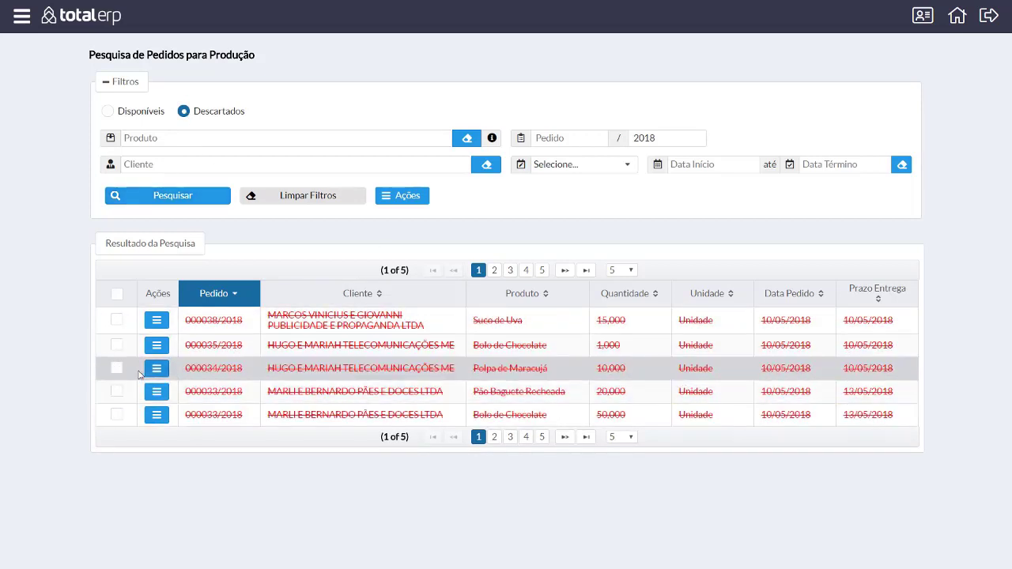
left_click(117, 369)
left_click(155, 372)
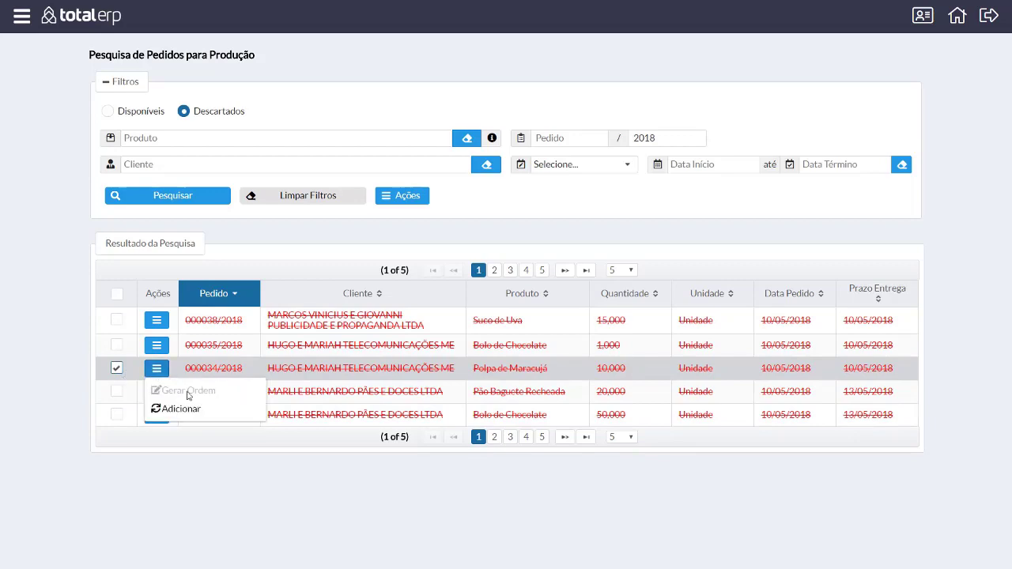
left_click(210, 413)
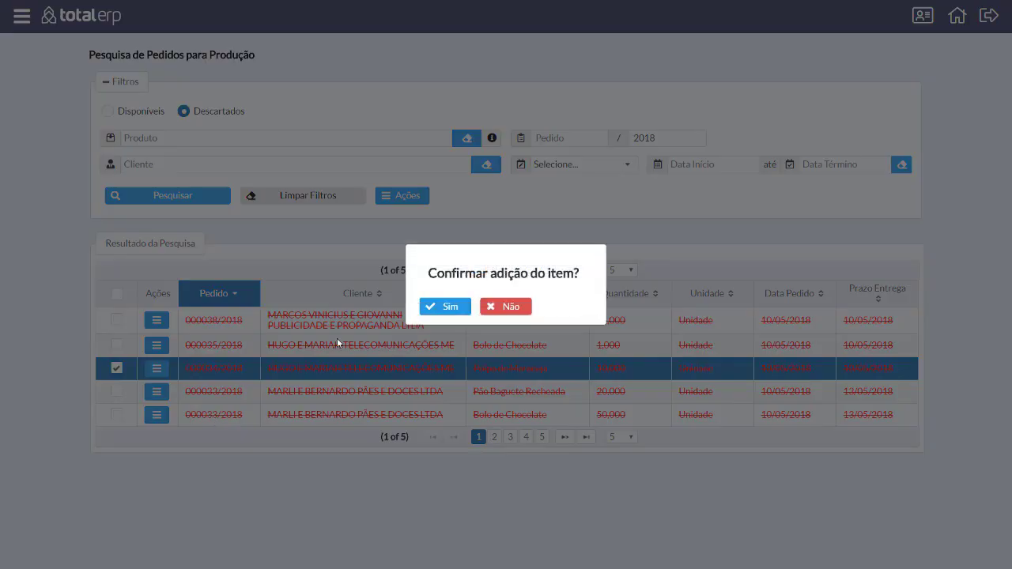
left_click(444, 306)
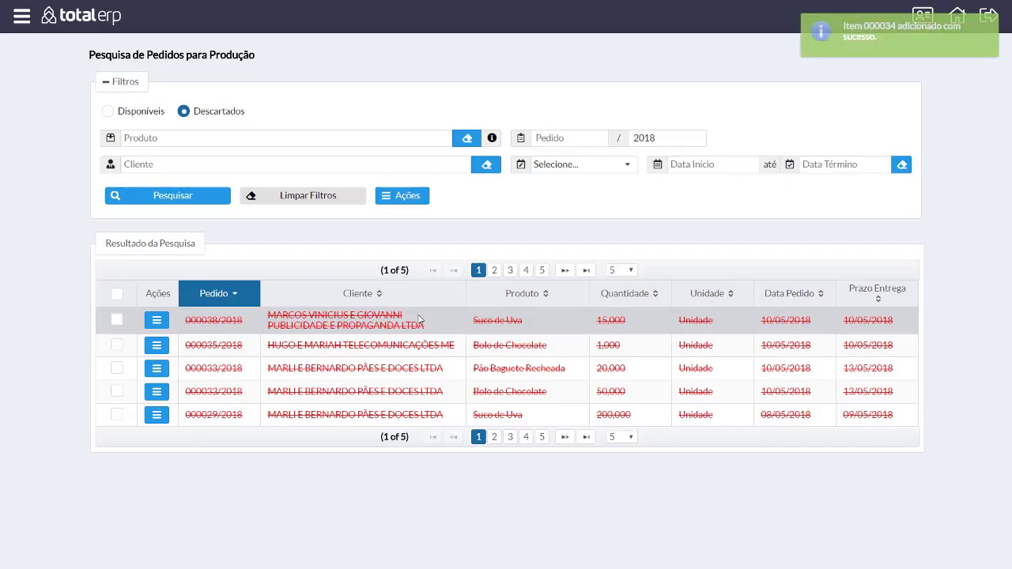
List the available orders again and deselect the restored Polpa de Maracujá order.
left_click(107, 111)
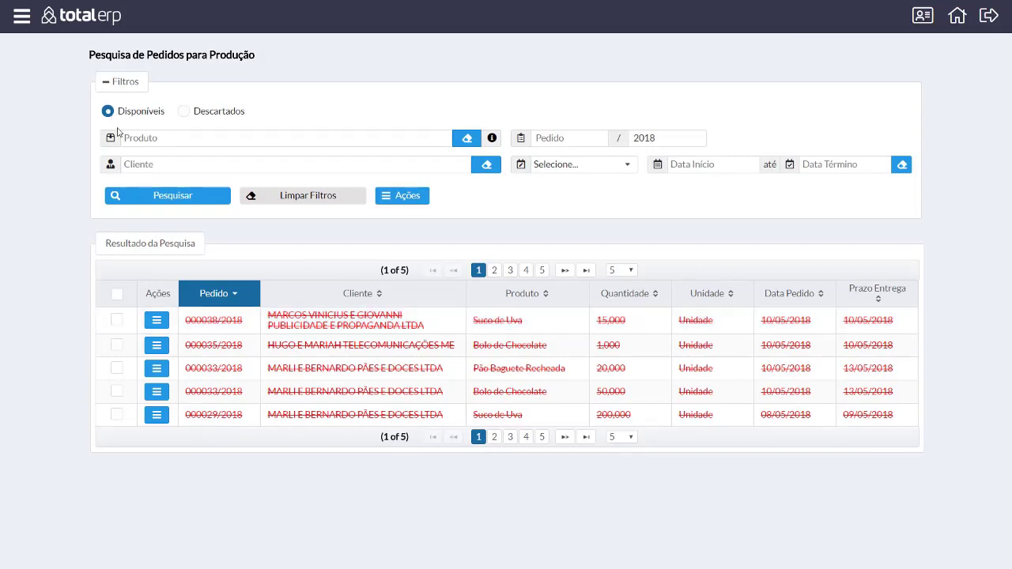
left_click(215, 198)
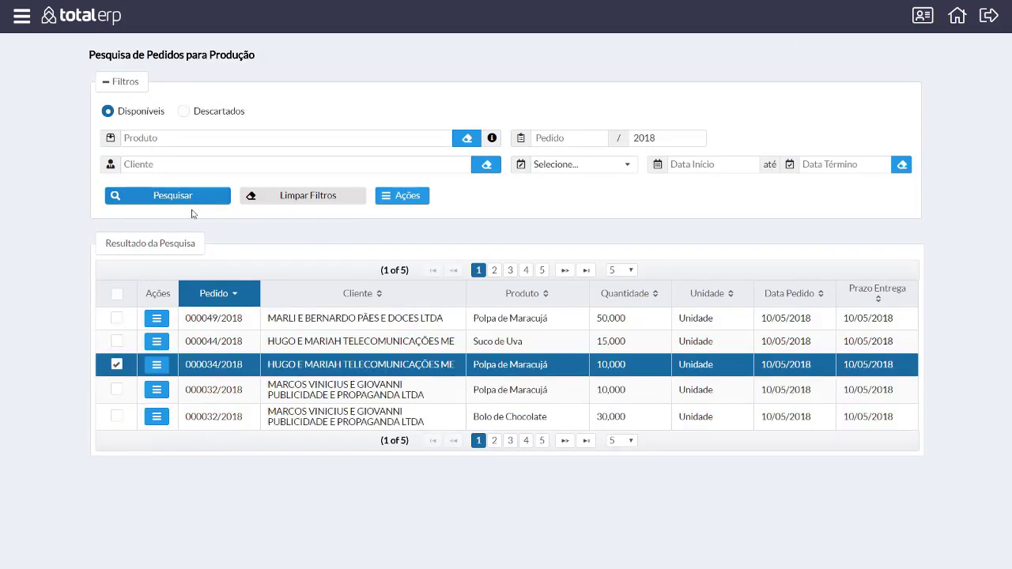
left_click(121, 371)
left_click(118, 370)
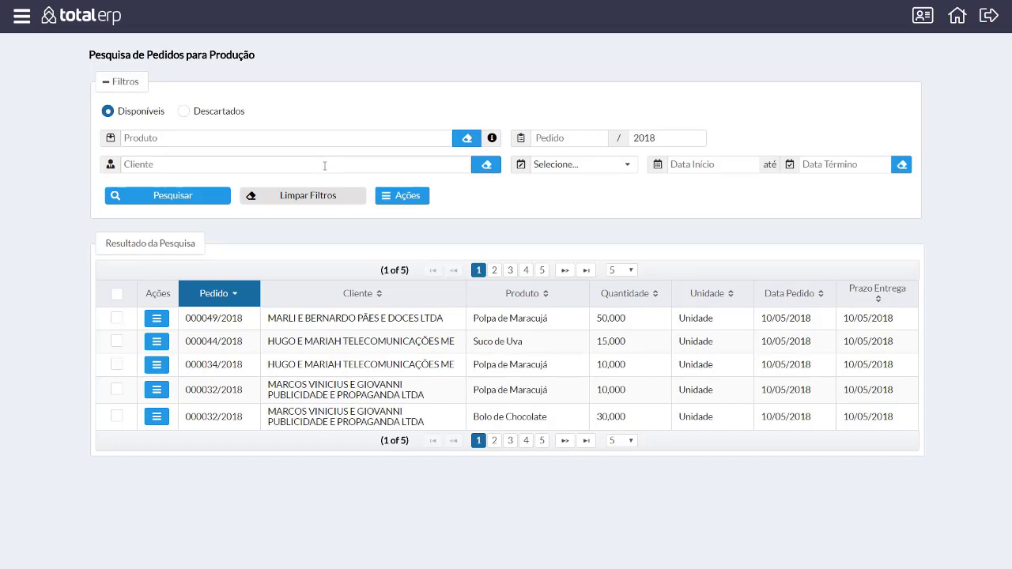
left_click(627, 165)
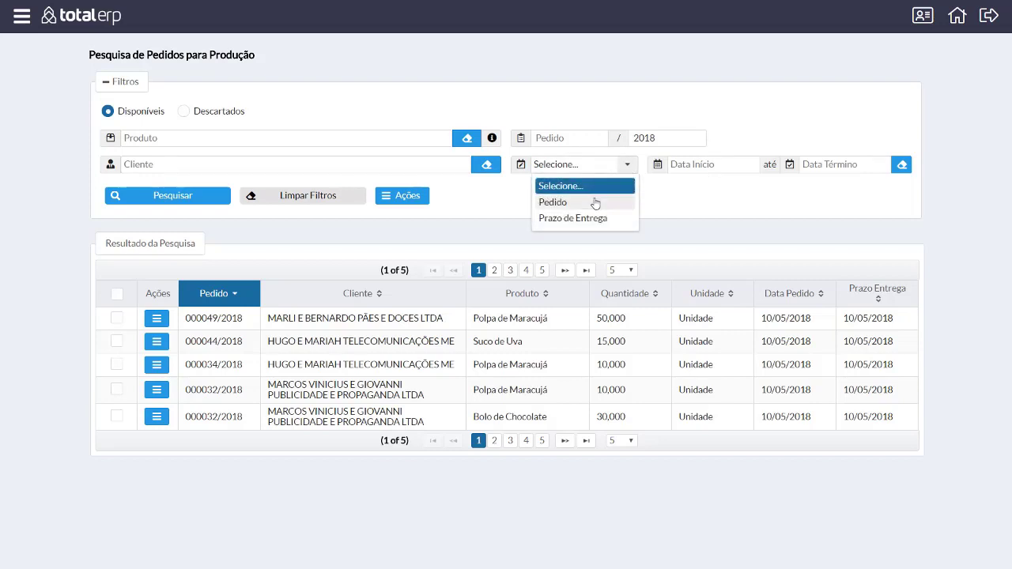
left_click(670, 207)
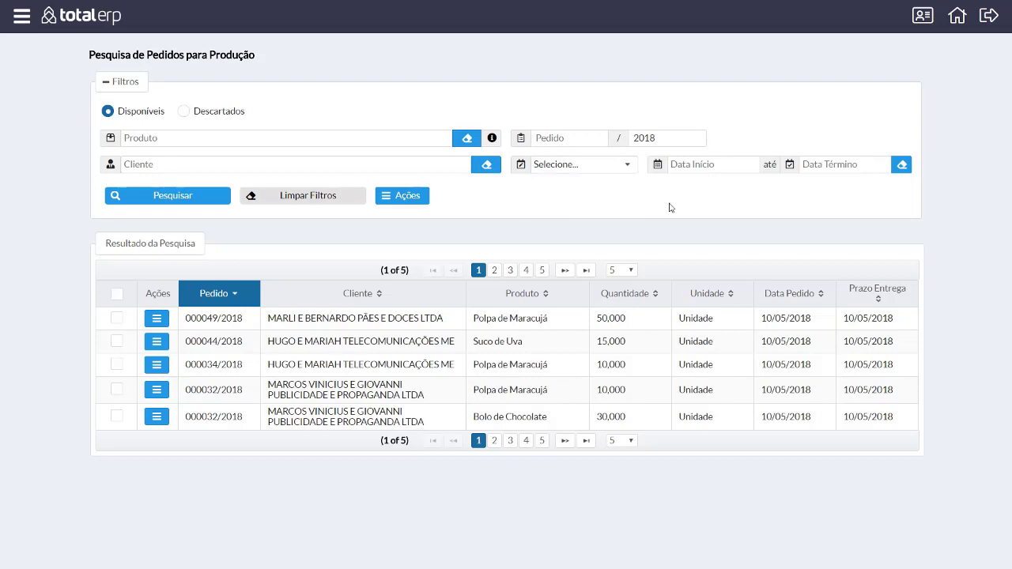